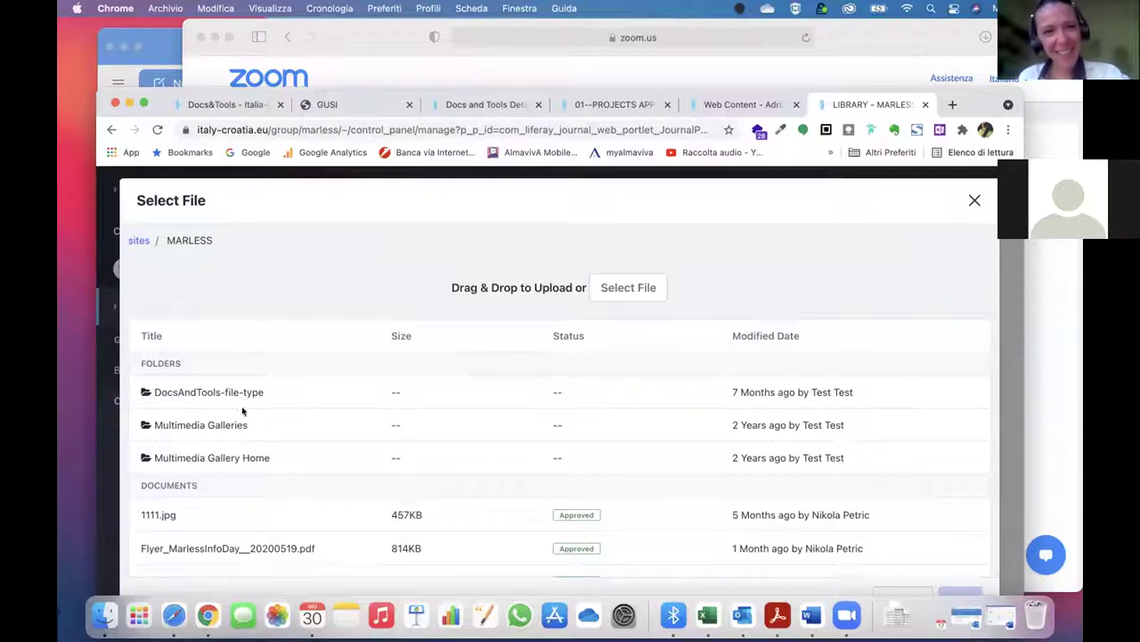
Attach Flyer_MarlessInfoDay__20200519.pdf from the MARLESS documents as the File Attachment of the FILE 2 entry
scroll(238, 416, down, 3)
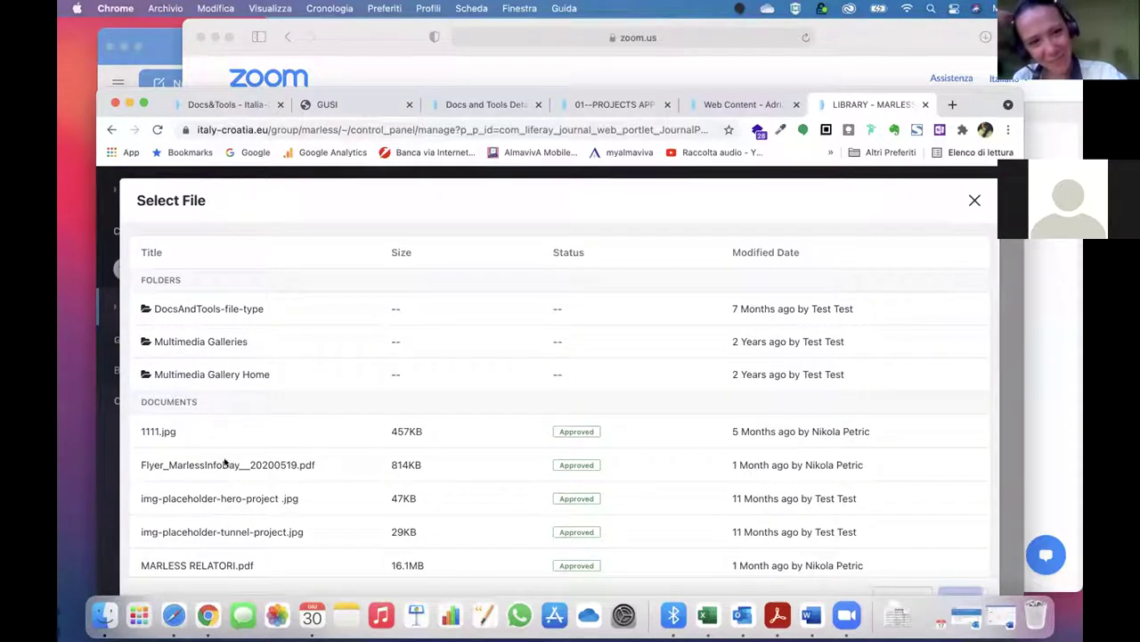
click(280, 464)
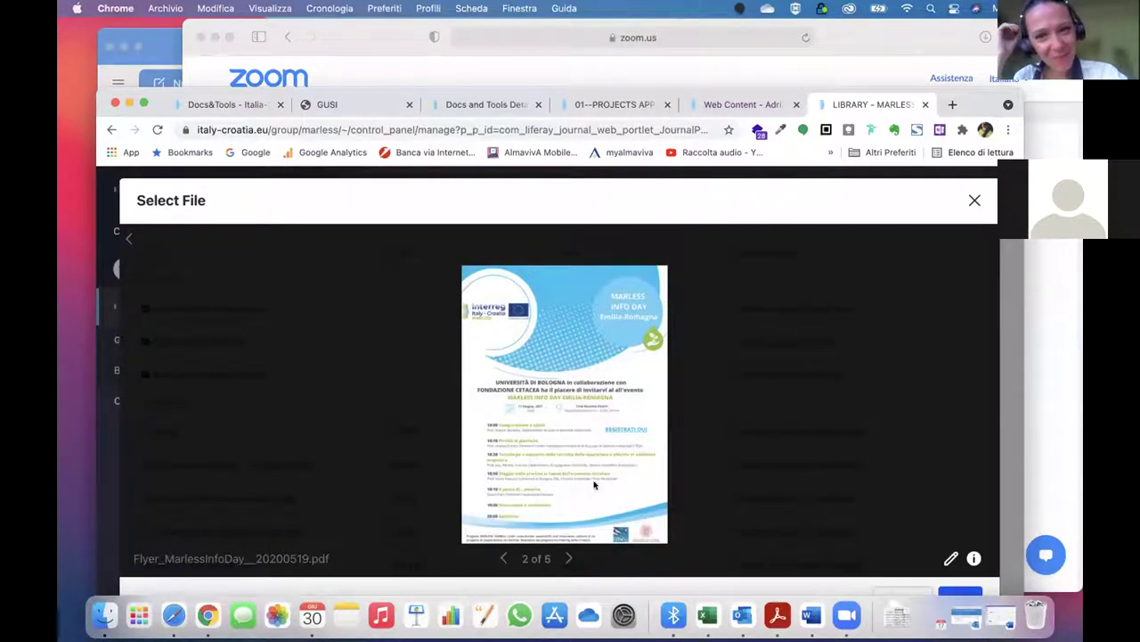
scroll(822, 178, down, 1)
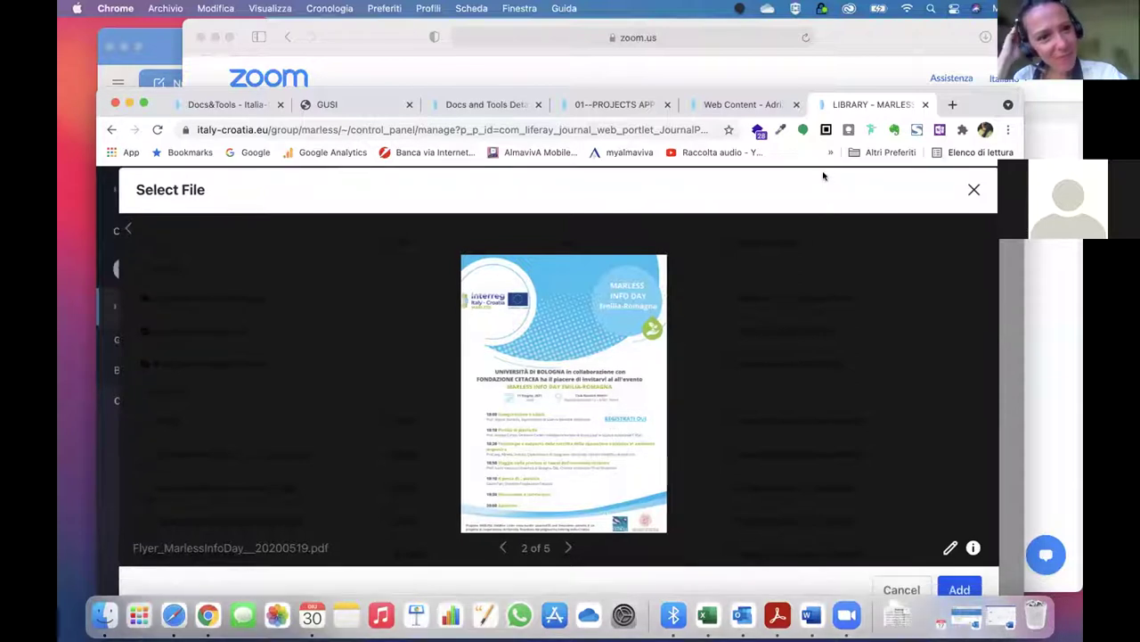
click(956, 588)
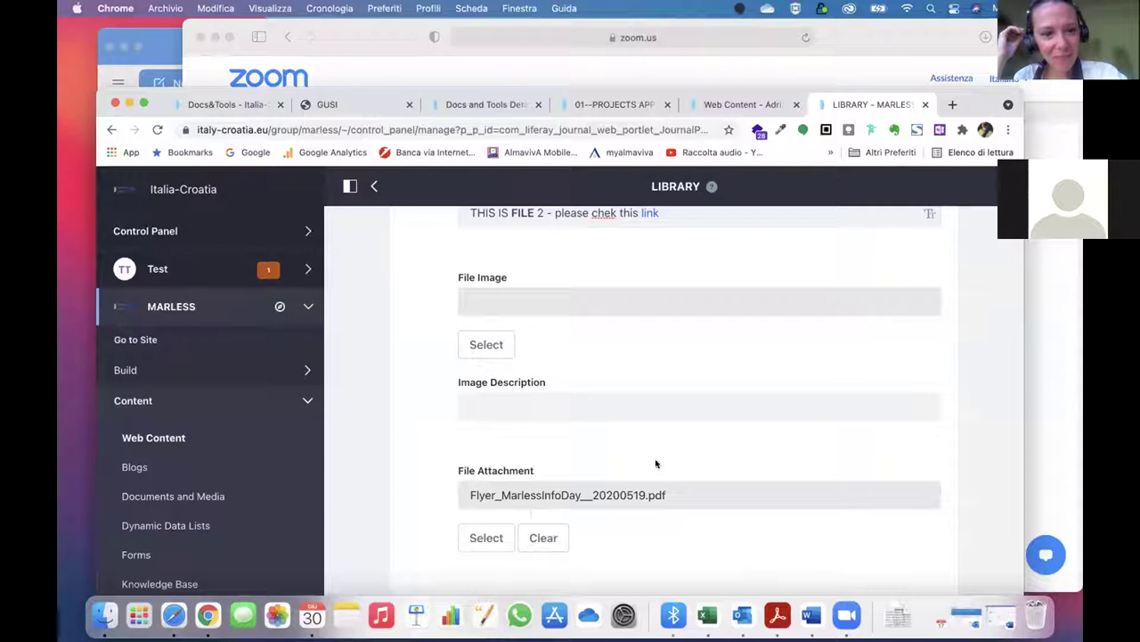
Set PDF-file.png from the DocsAndTools-file-type folder in Documents and Media as the File Image of the FILE 2 entry
scroll(657, 460, up, 3)
scroll(517, 329, up, 2)
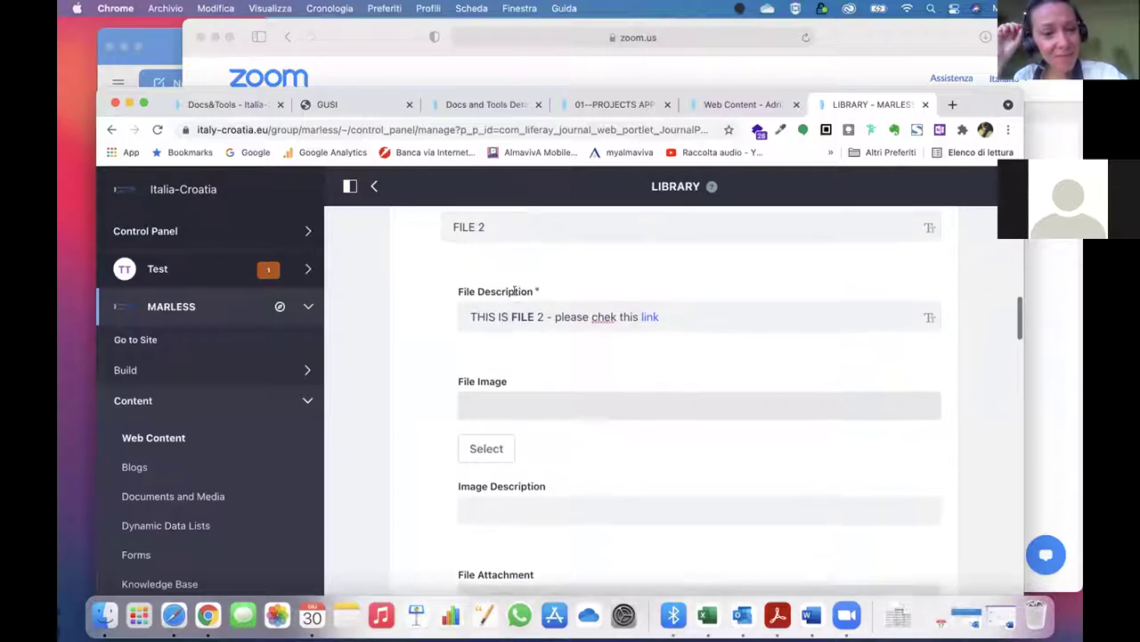
scroll(473, 329, down, 5)
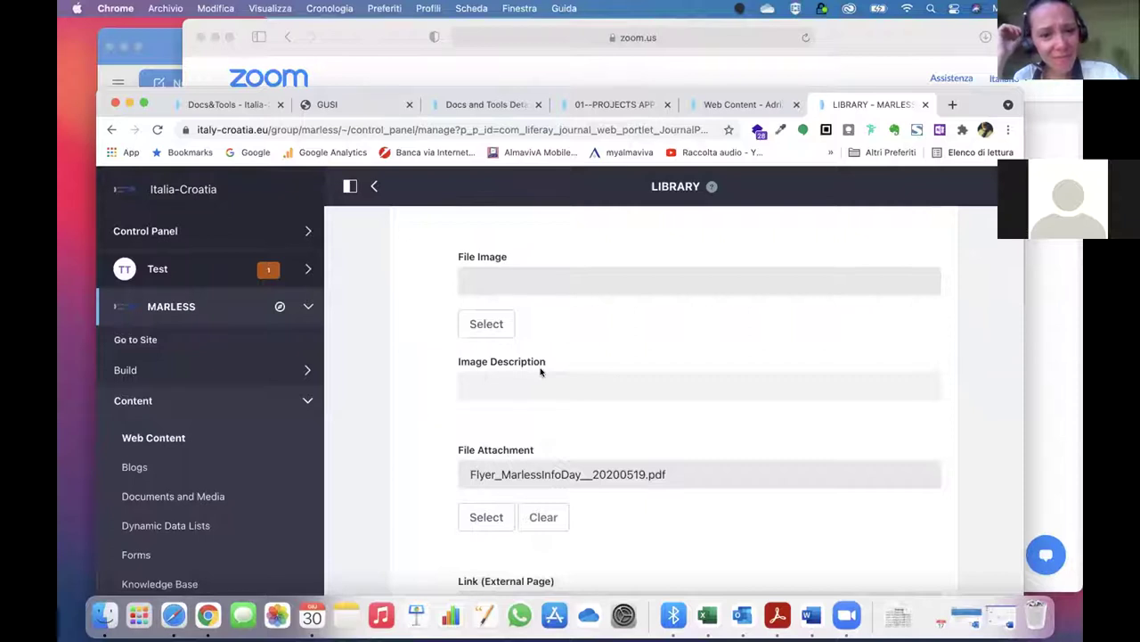
scroll(540, 371, up, 1)
scroll(540, 371, down, 2)
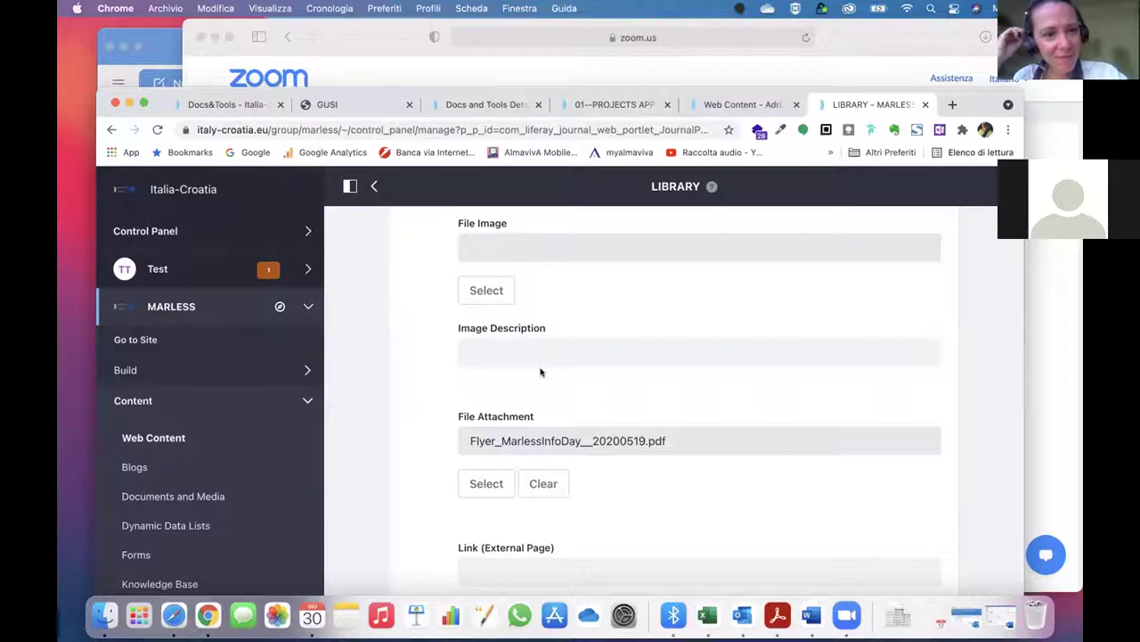
scroll(520, 342, up, 2)
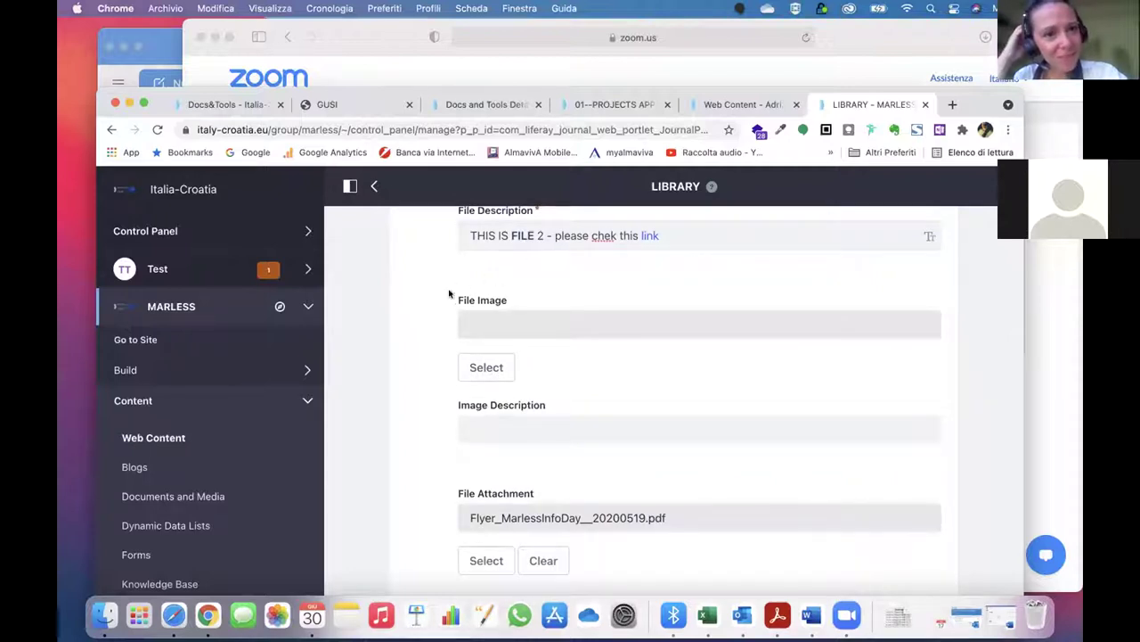
click(488, 368)
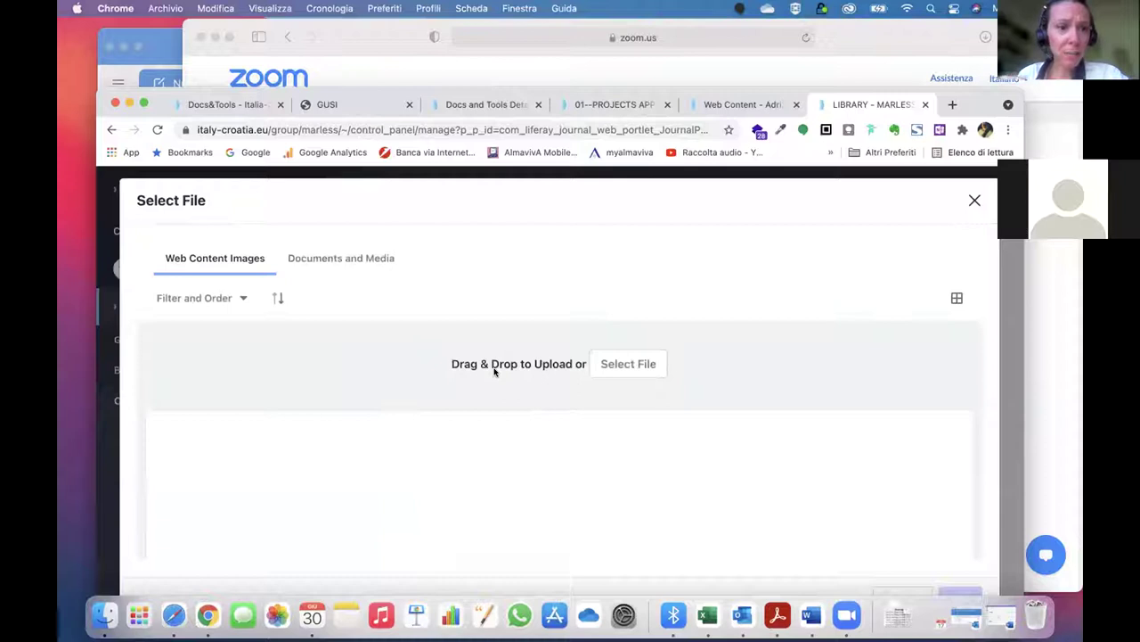
click(356, 242)
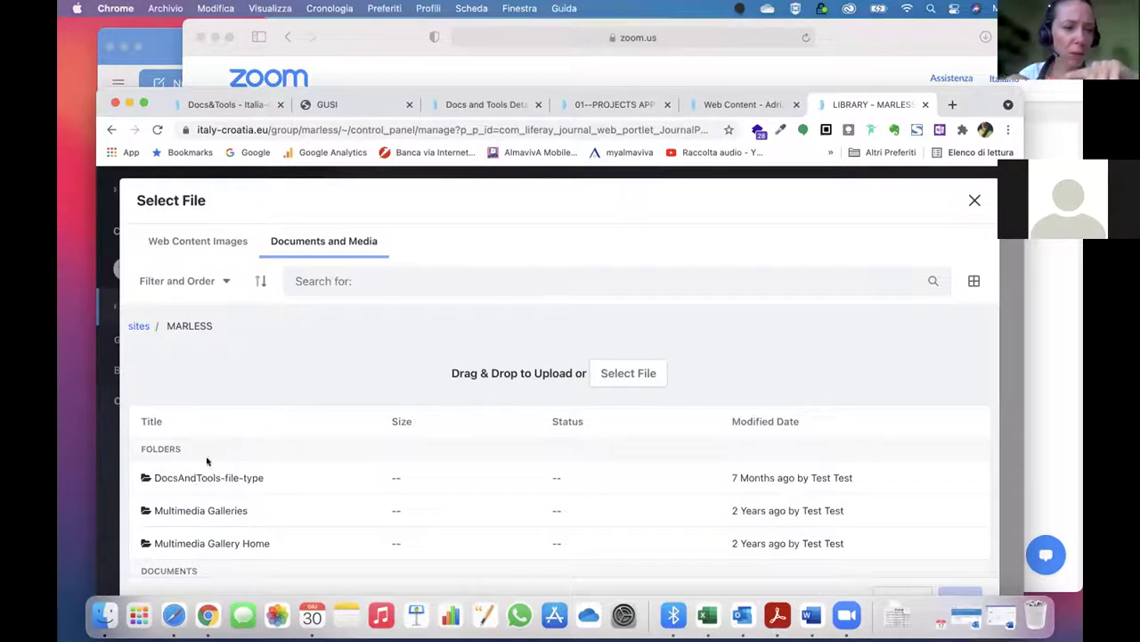
click(184, 479)
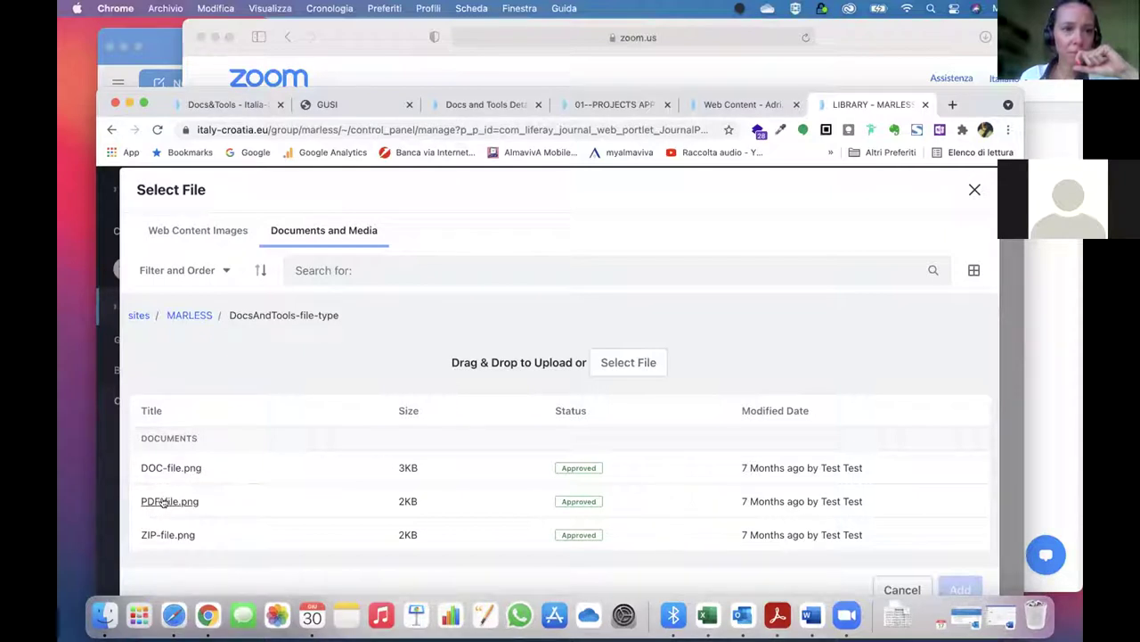
click(163, 502)
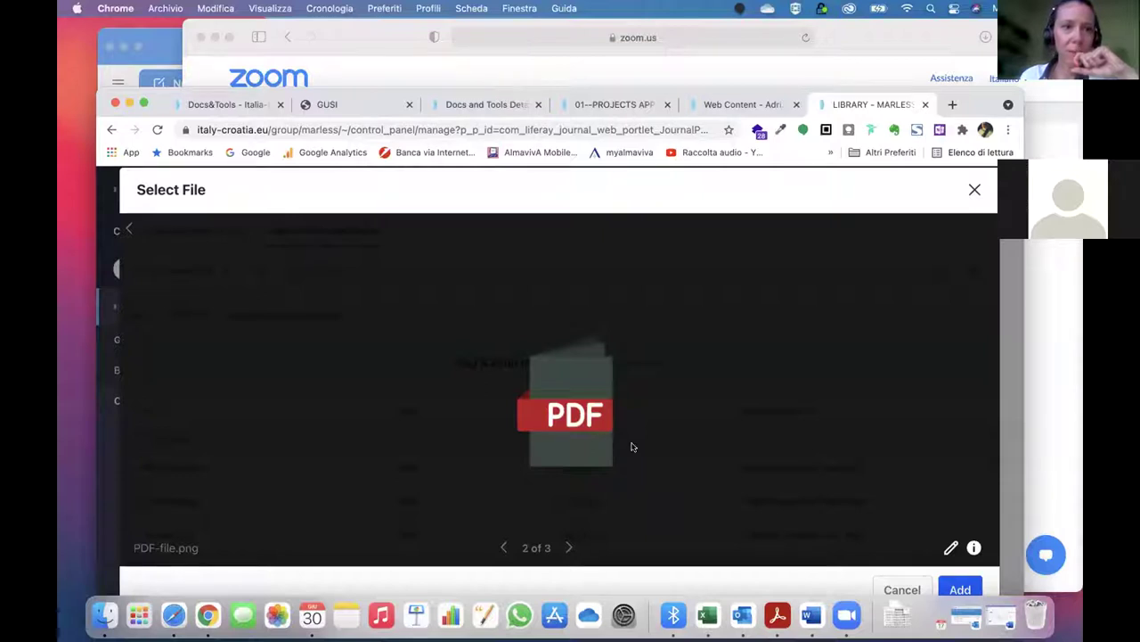
click(961, 583)
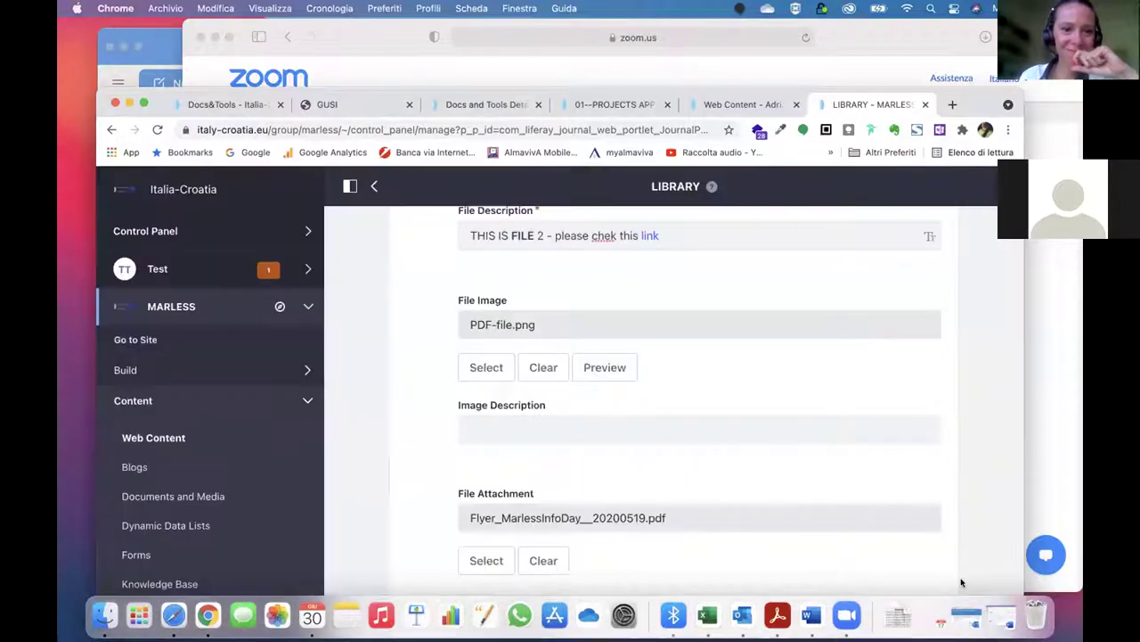
Review the remaining fields of the web content form, from the Tools accordion to the metadata and display page settings
scroll(549, 436, down, 2)
scroll(549, 437, down, 7)
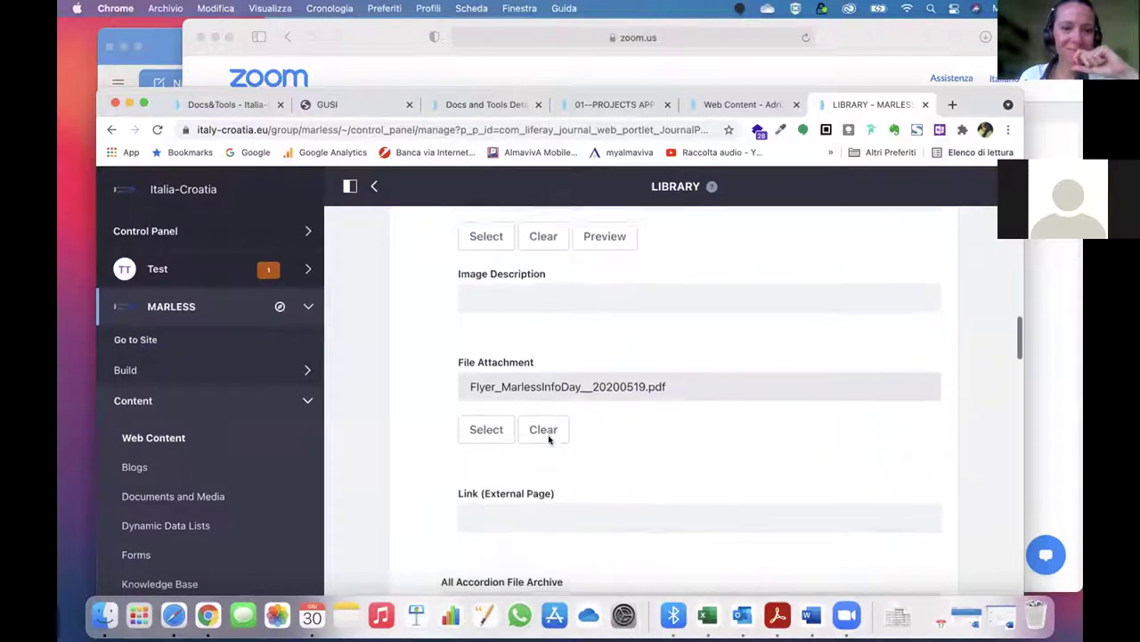
scroll(505, 471, down, 15)
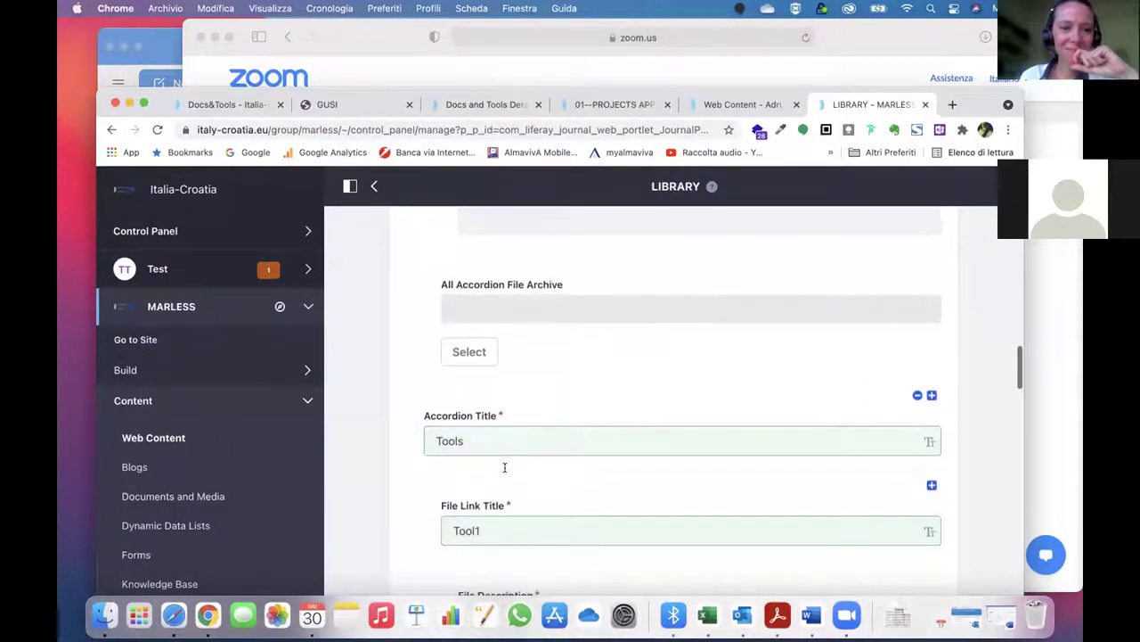
scroll(504, 474, down, 4)
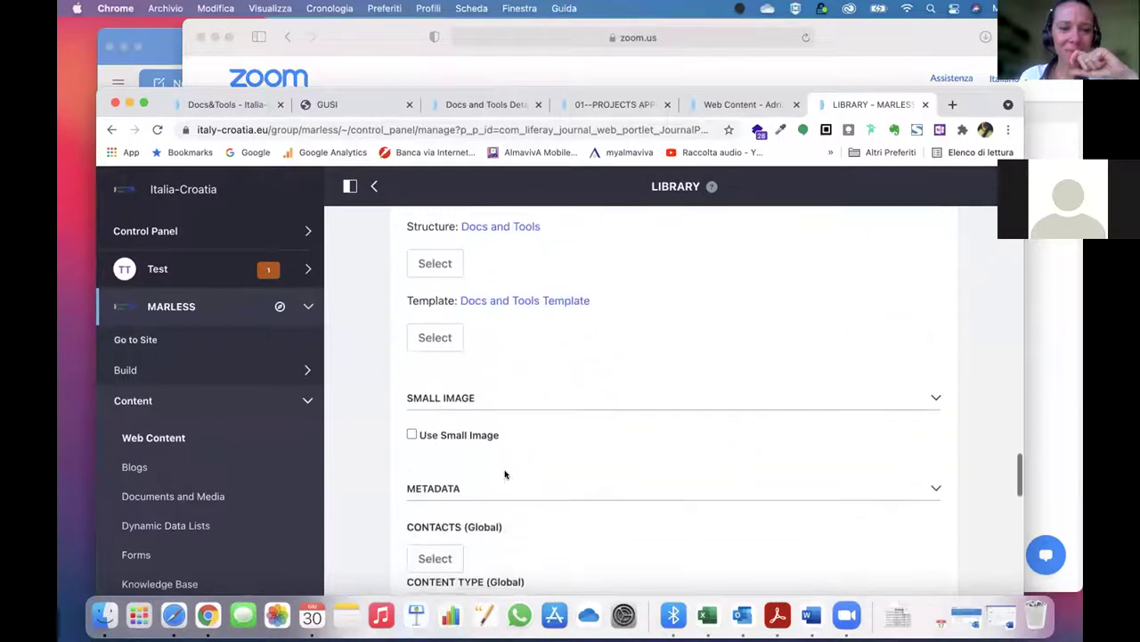
scroll(505, 474, up, 2)
scroll(504, 474, down, 10)
scroll(504, 472, down, 2)
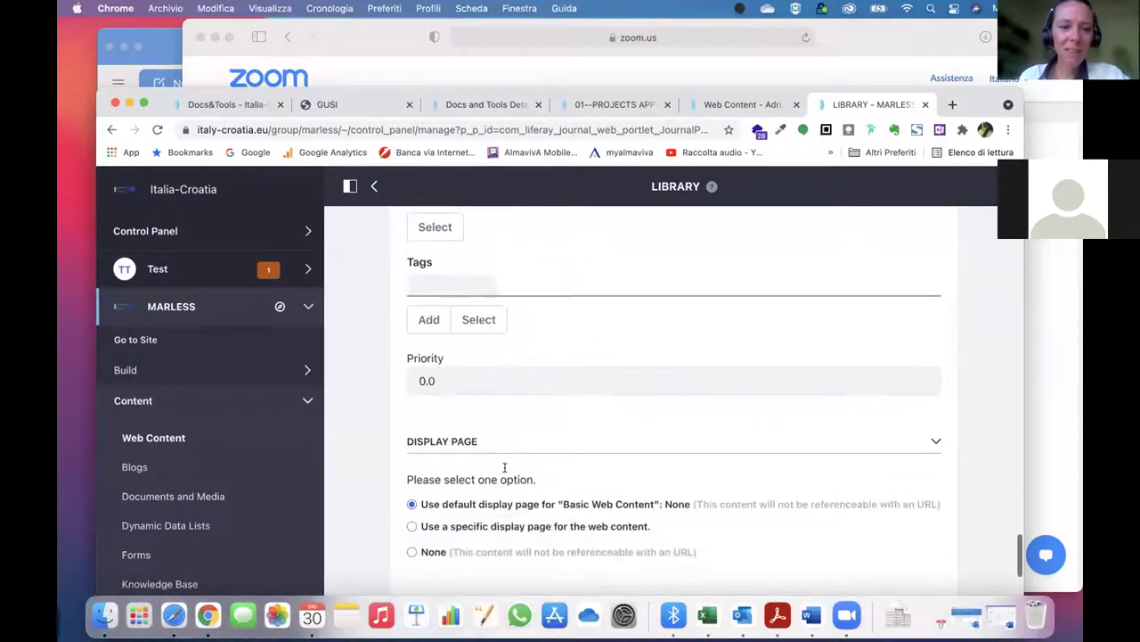
scroll(504, 470, up, 12)
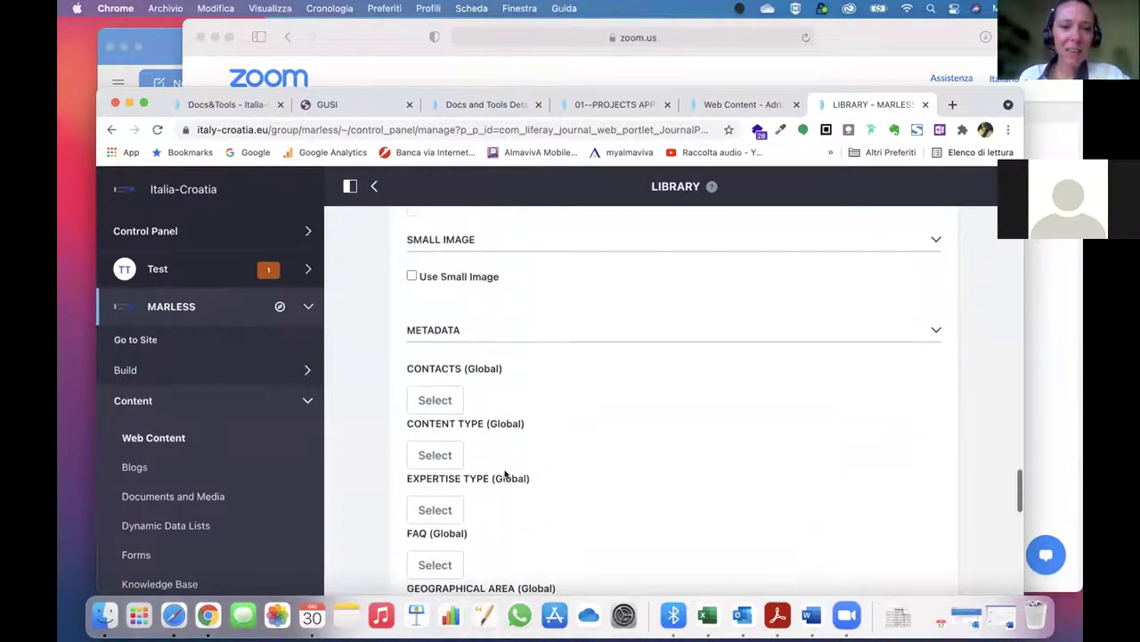
scroll(504, 474, up, 10)
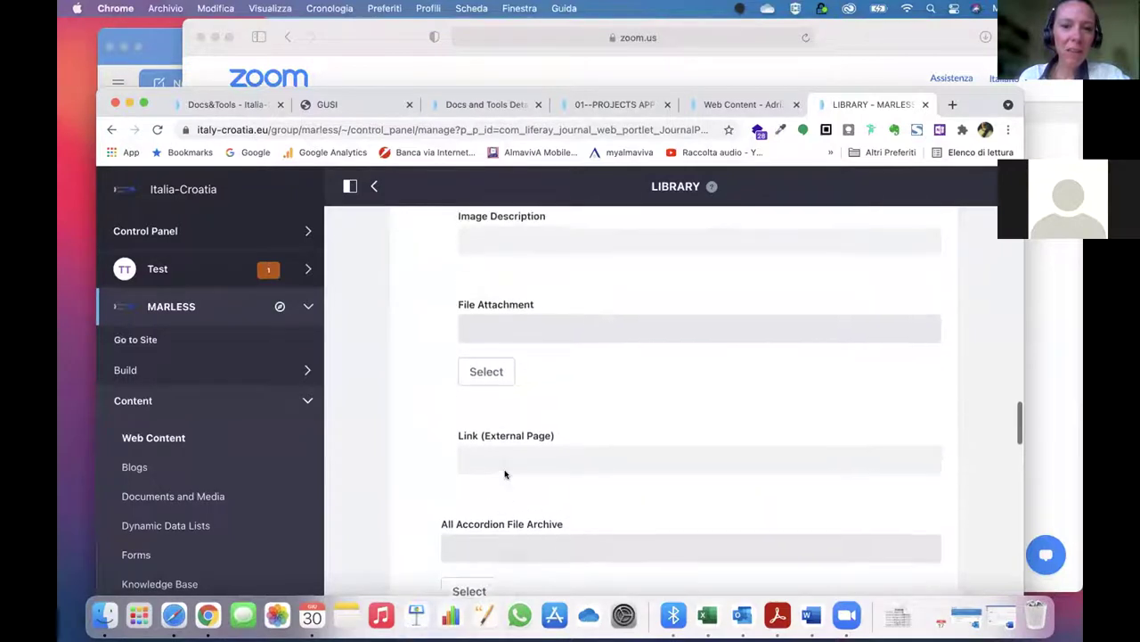
scroll(504, 474, up, 8)
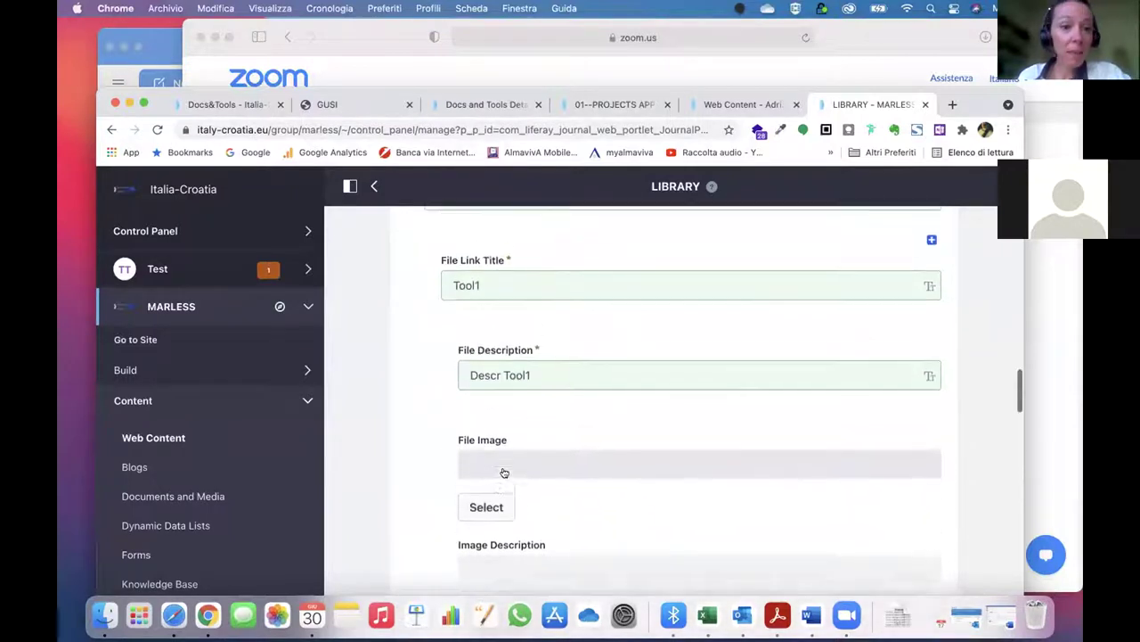
scroll(505, 472, up, 1)
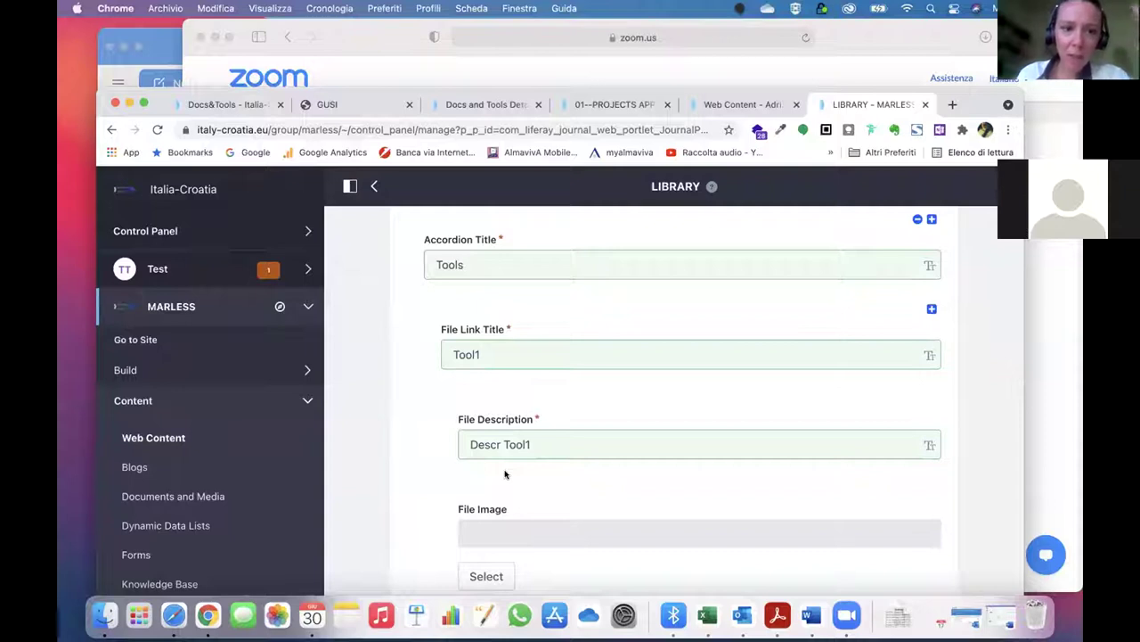
scroll(505, 474, up, 8)
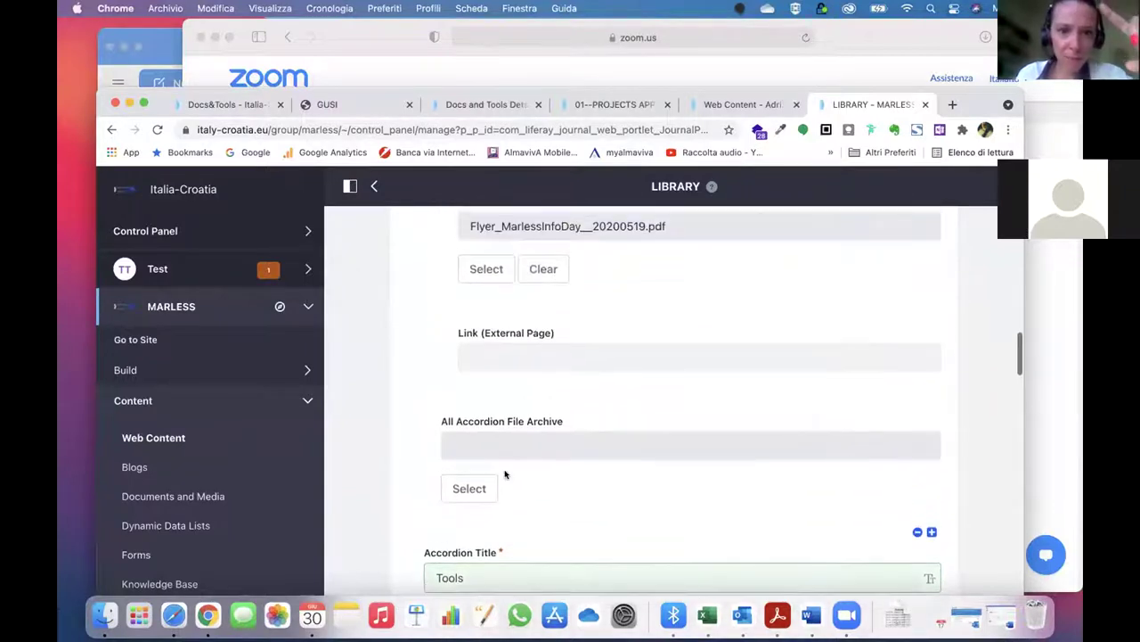
scroll(504, 474, up, 8)
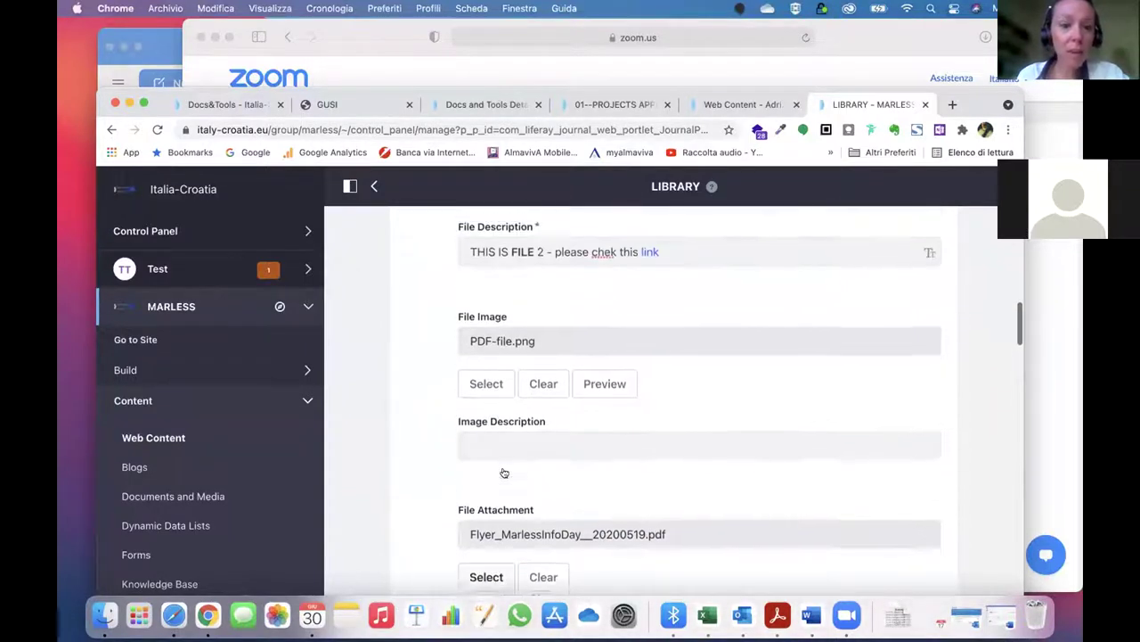
scroll(504, 472, up, 3)
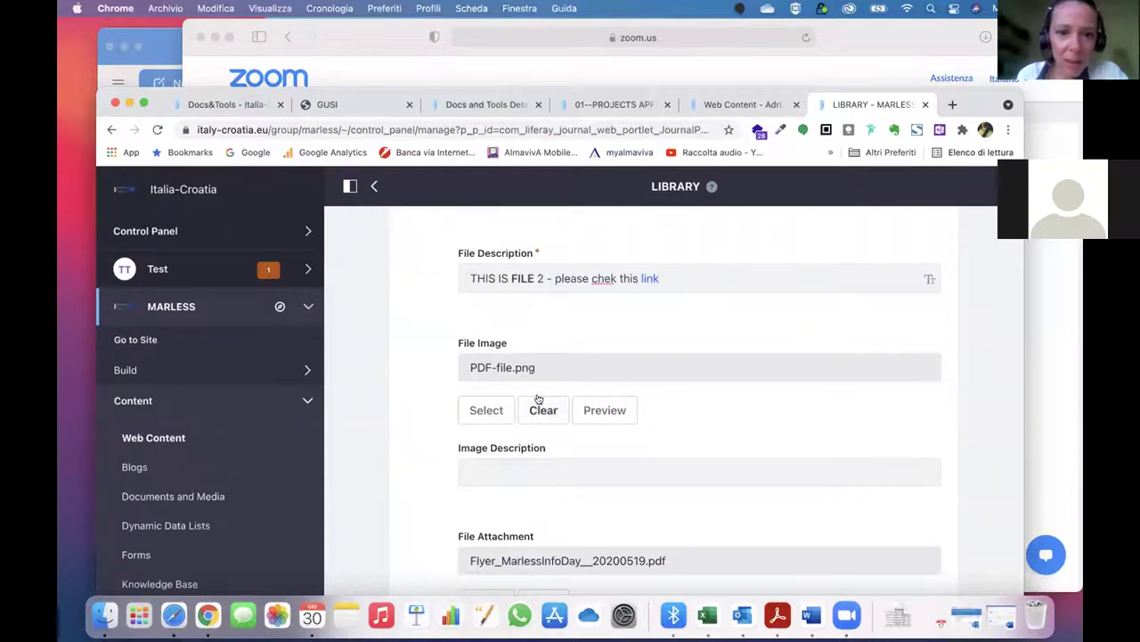
Add another file link entry after FILE 2 in the same accordion
scroll(539, 399, up, 4)
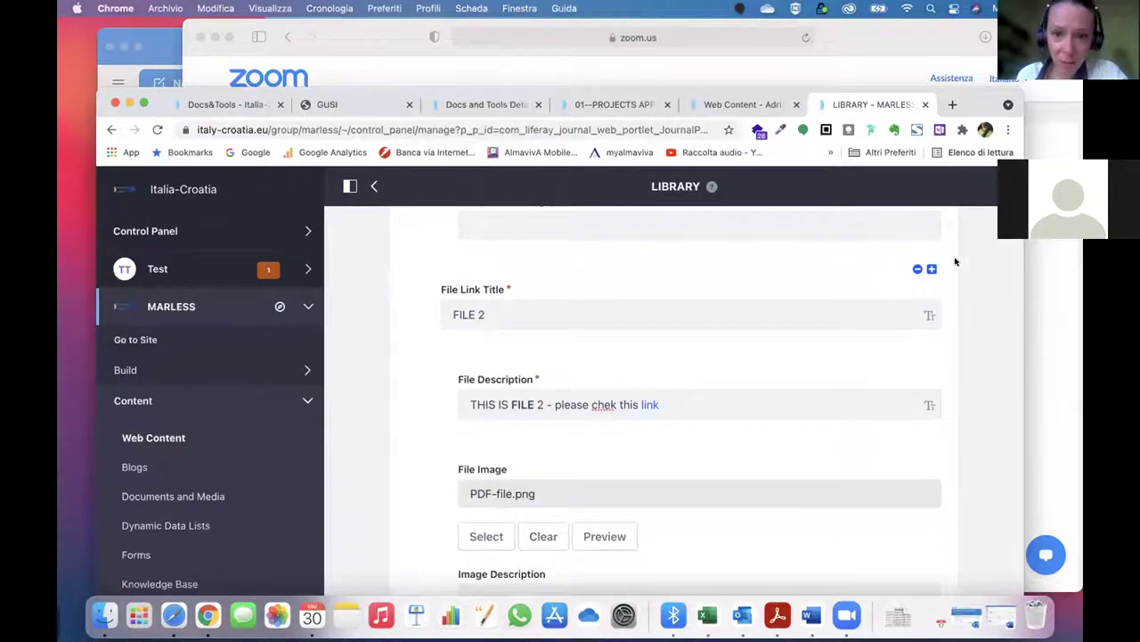
scroll(905, 277, up, 5)
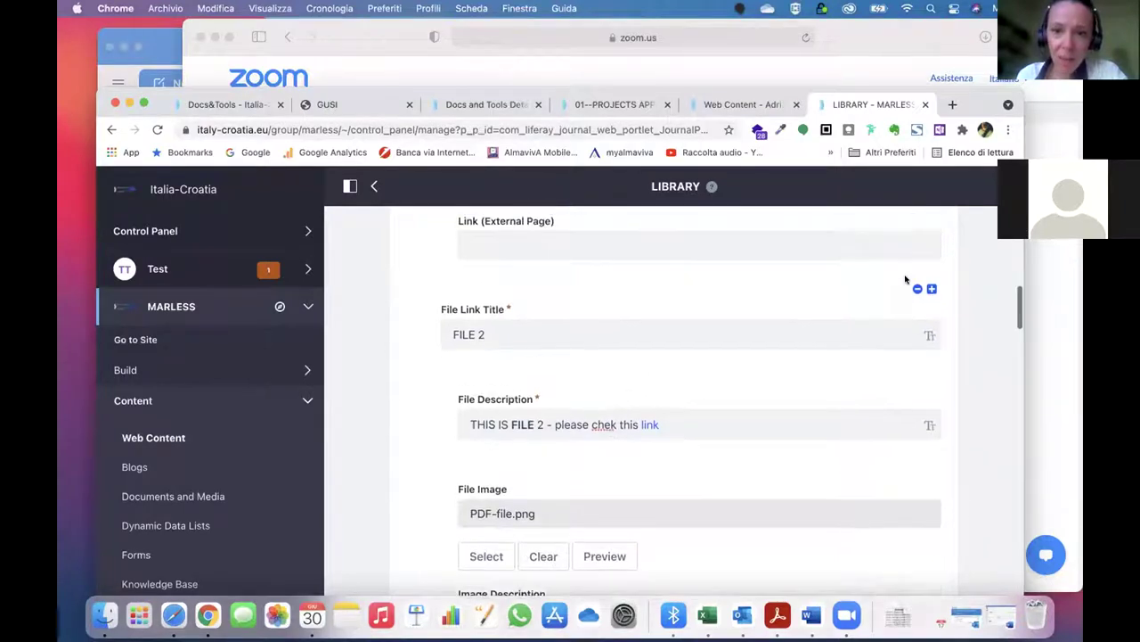
scroll(904, 279, up, 5)
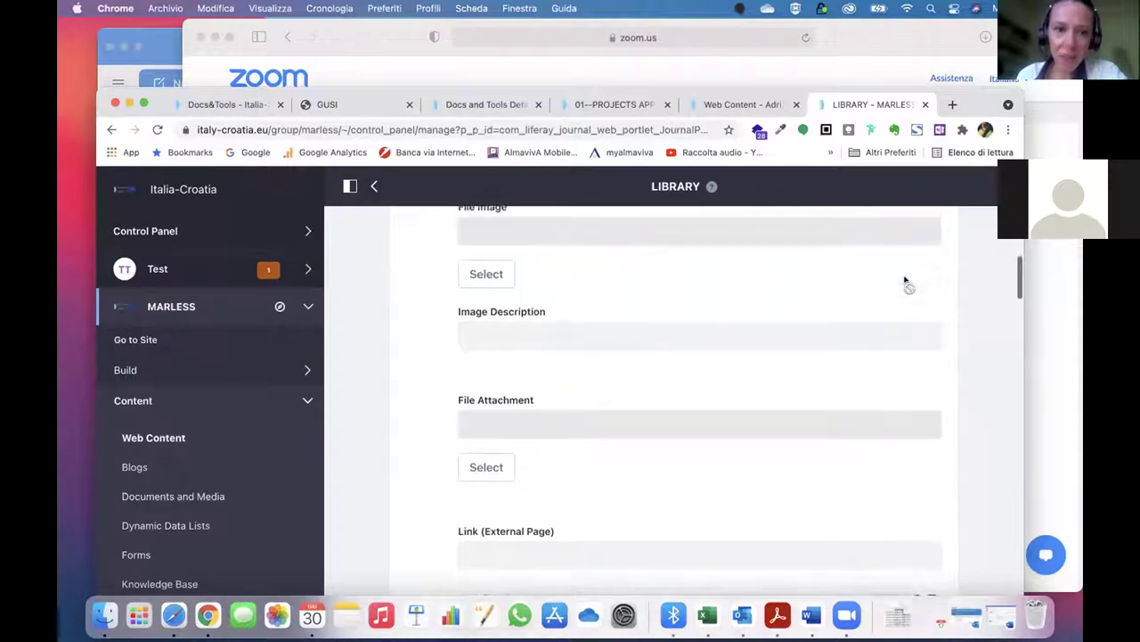
scroll(904, 279, down, 5)
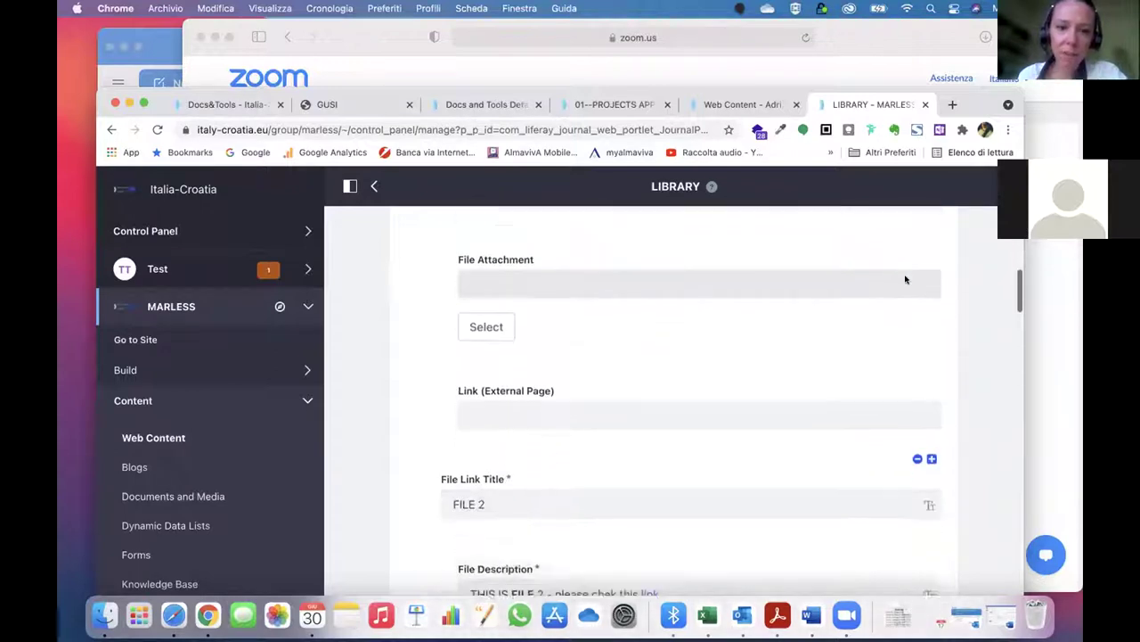
scroll(904, 274, down, 1)
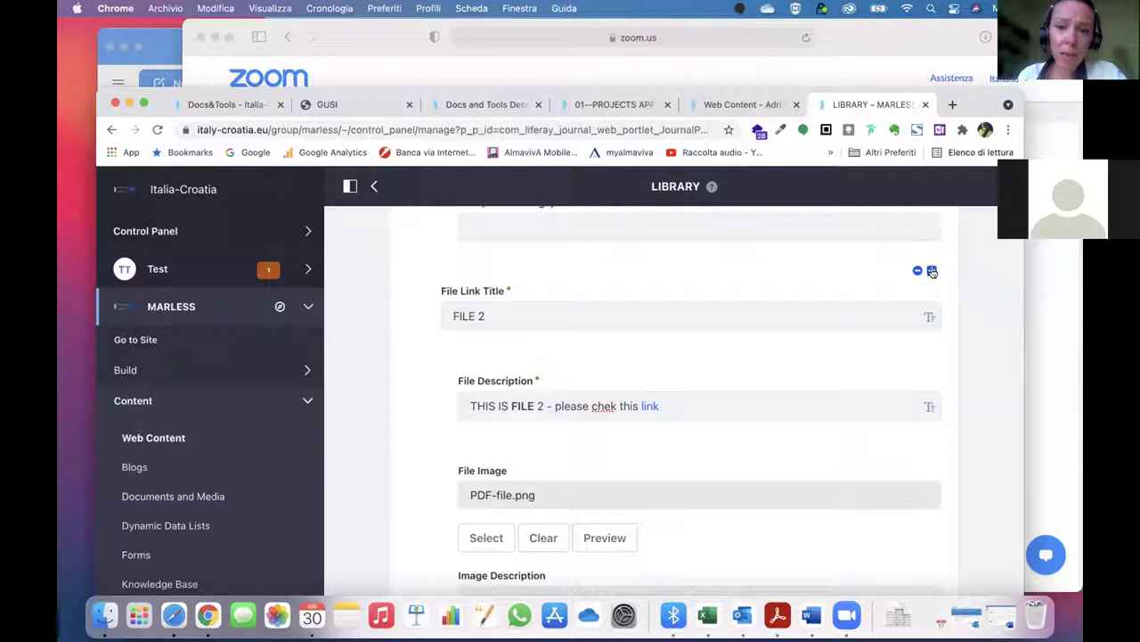
scroll(932, 271, down, 6)
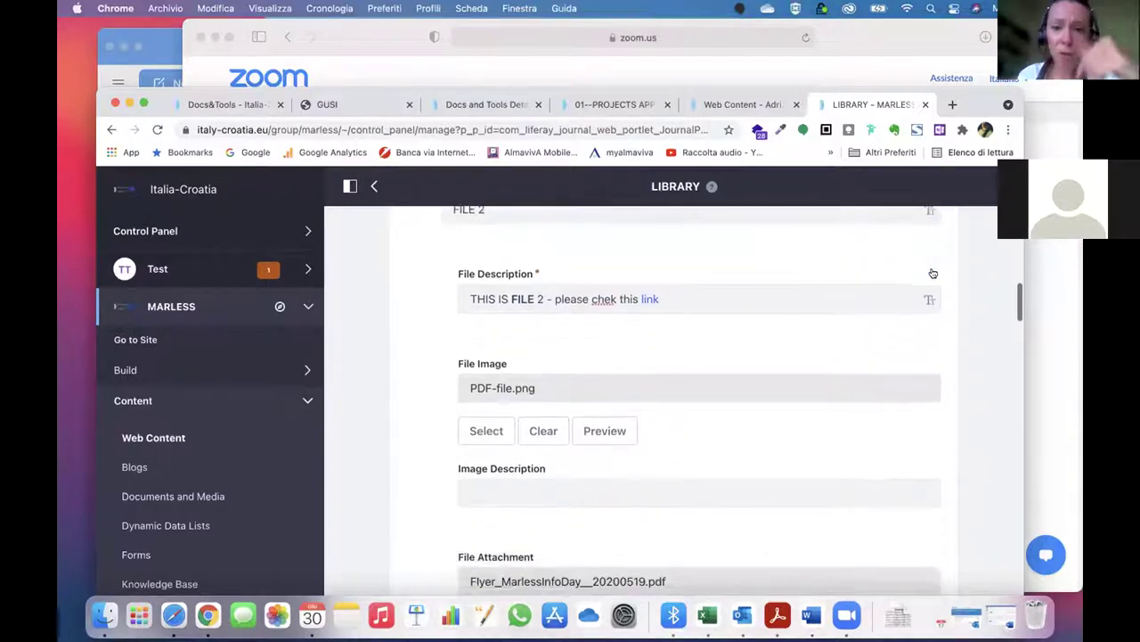
scroll(932, 272, down, 6)
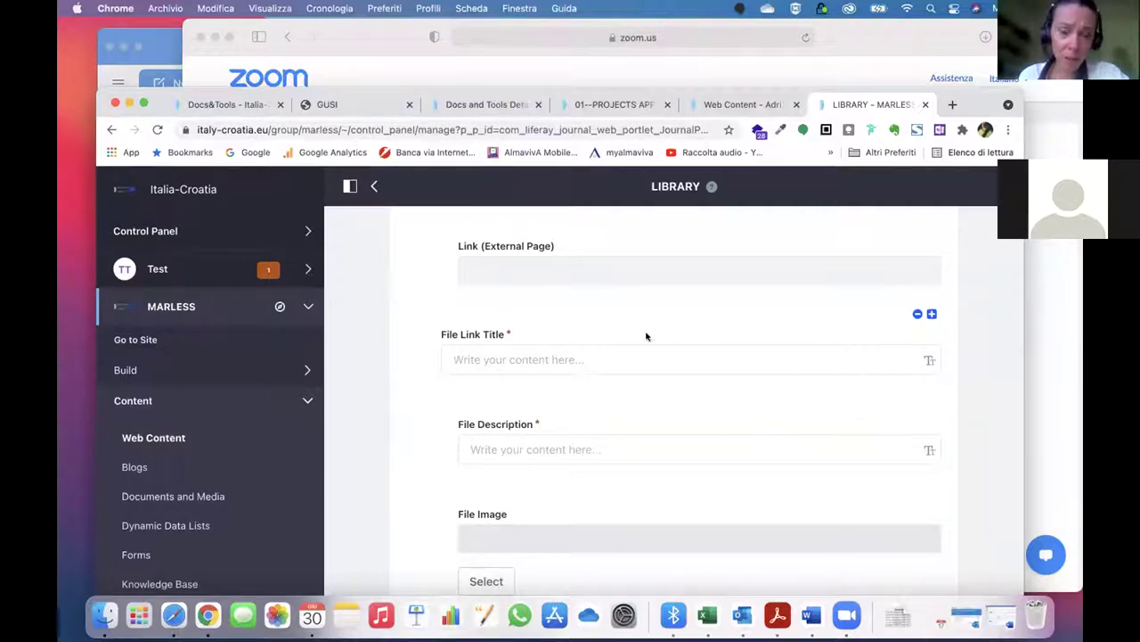
Give the new file entry the link title "file 3" and the description "this the new file"
click(551, 360)
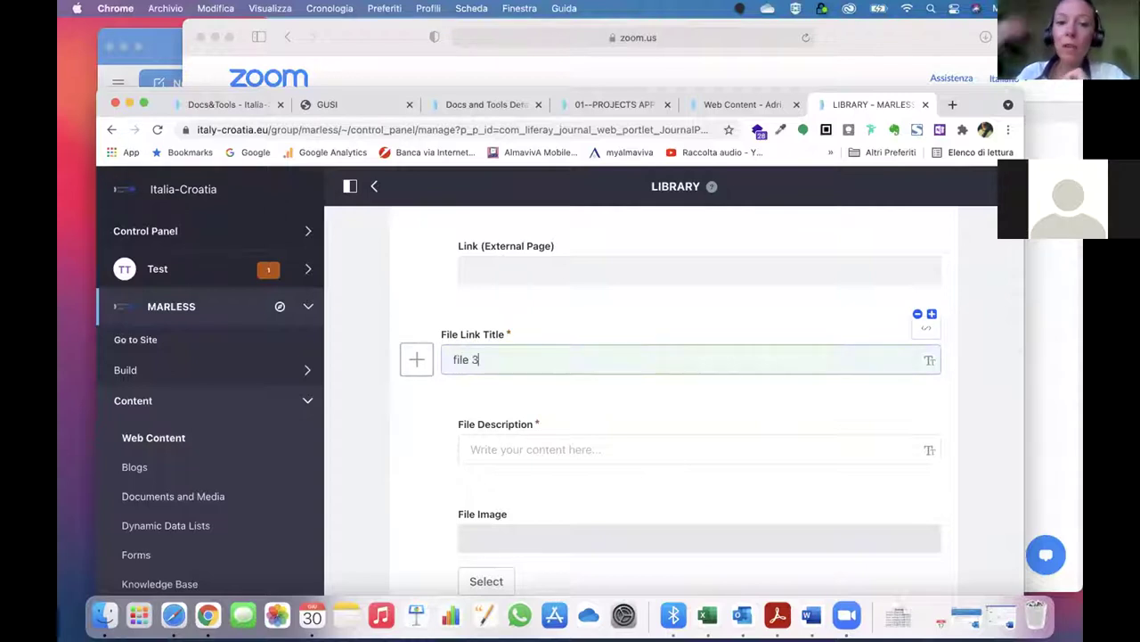
click(539, 452)
text(thi)
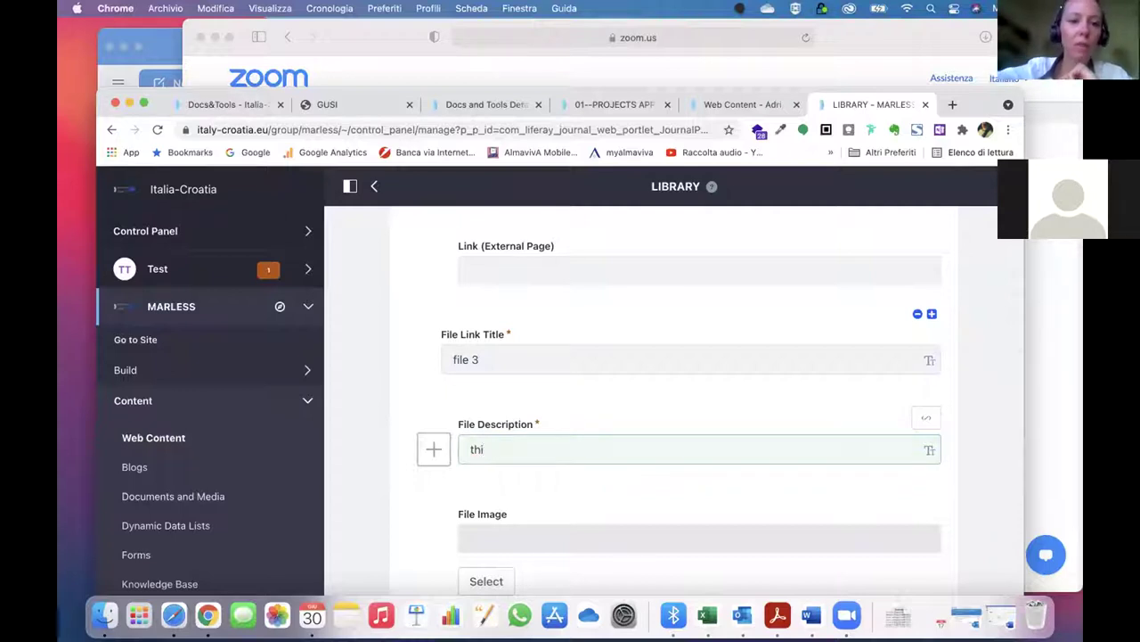
text(s n file)
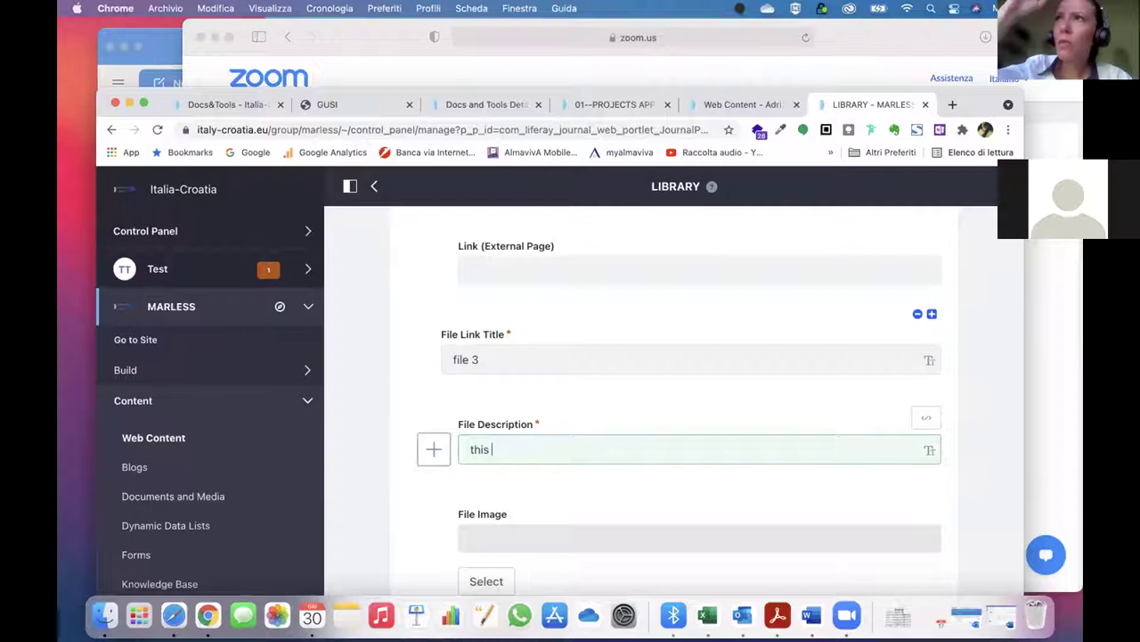
text(the new file)
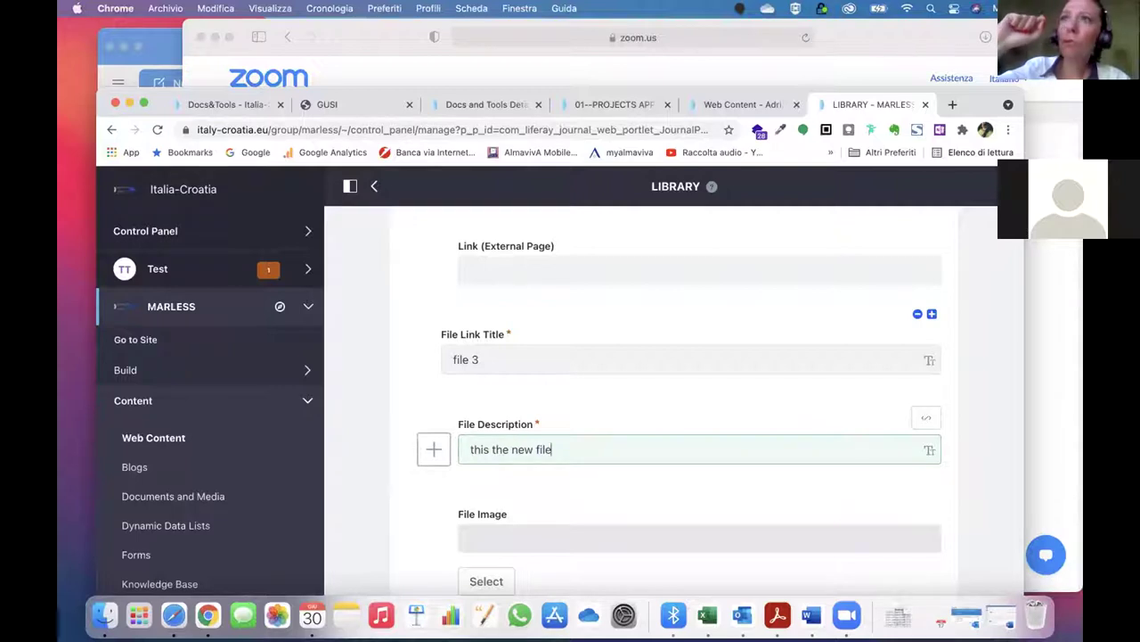
Insert a blank file link entry directly after FILE 2, ahead of the file 3 entry
scroll(678, 401, down, 2)
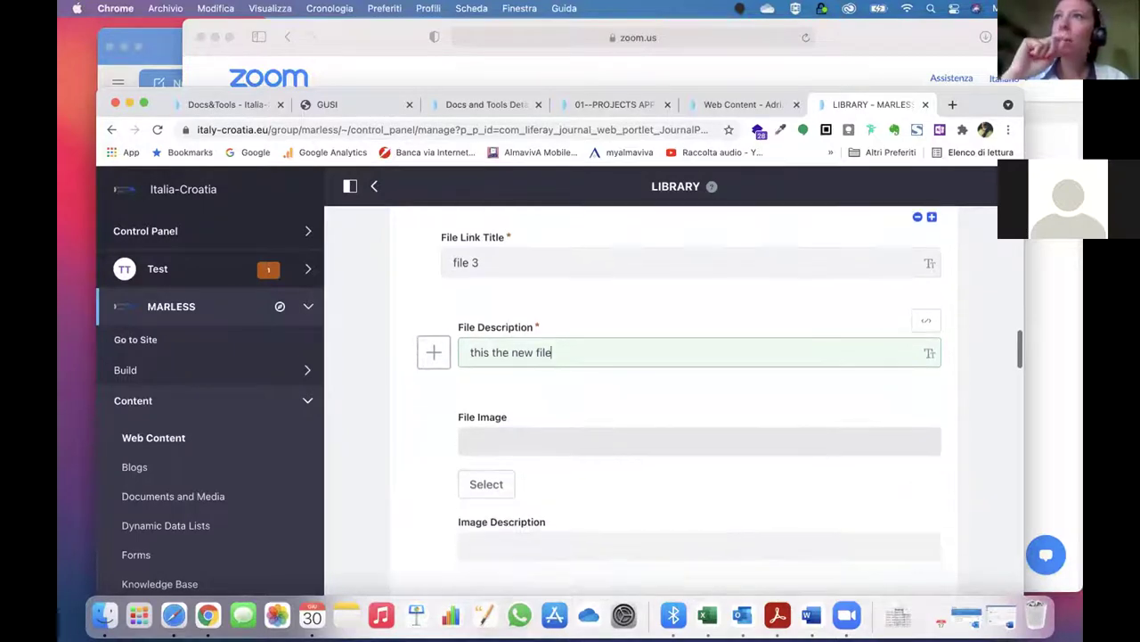
scroll(677, 401, up, 3)
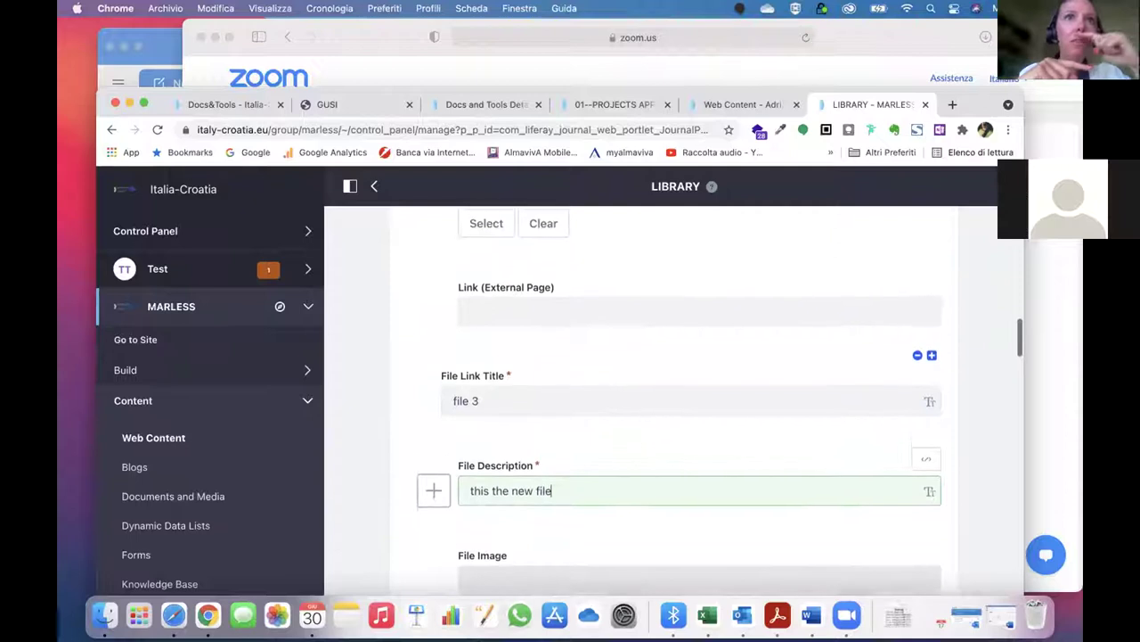
scroll(678, 401, down, 2)
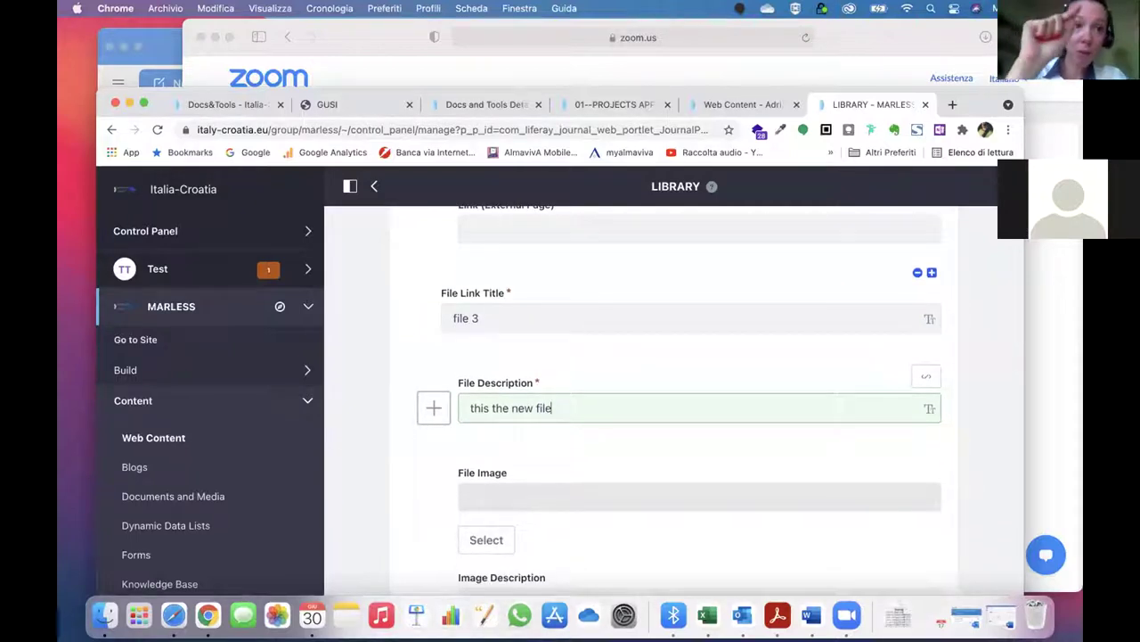
scroll(677, 401, up, 7)
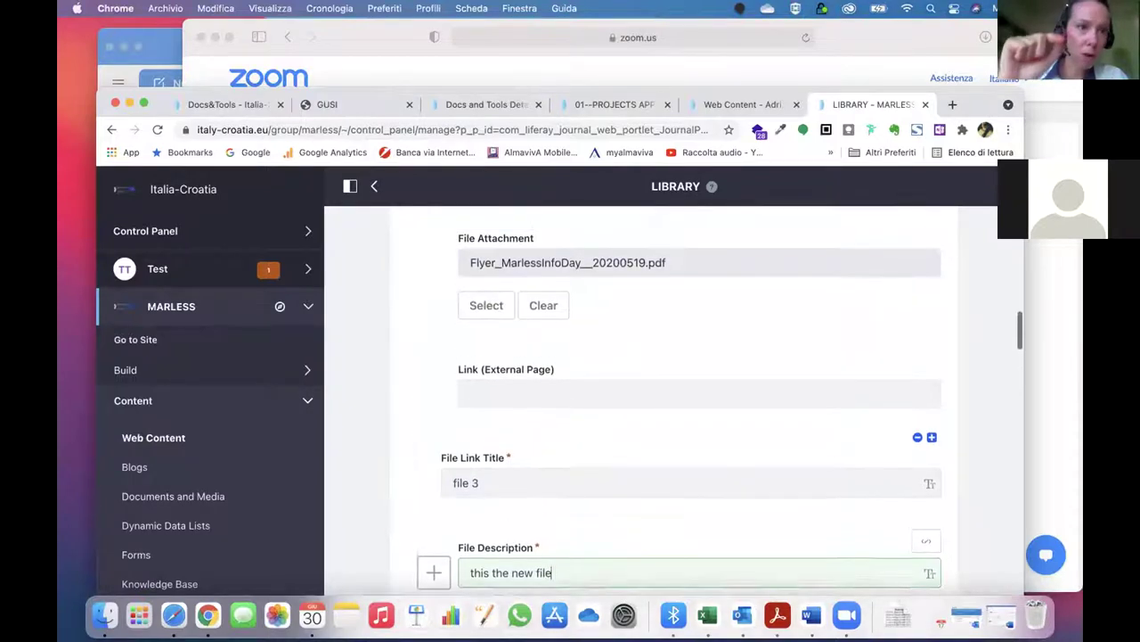
scroll(699, 401, up, 5)
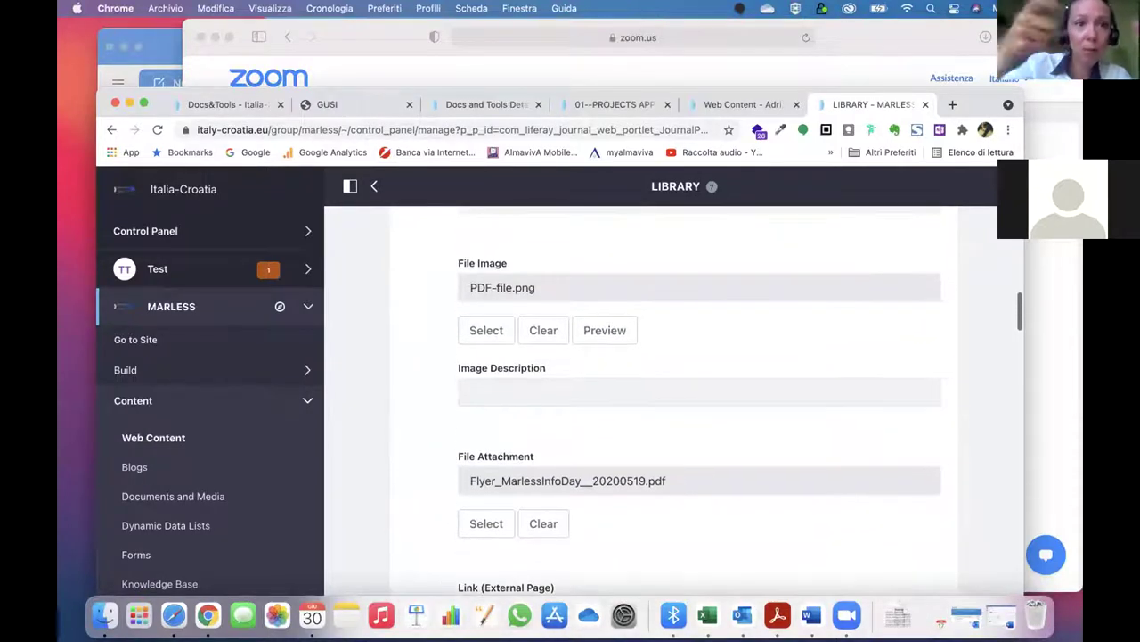
scroll(687, 415, up, 2)
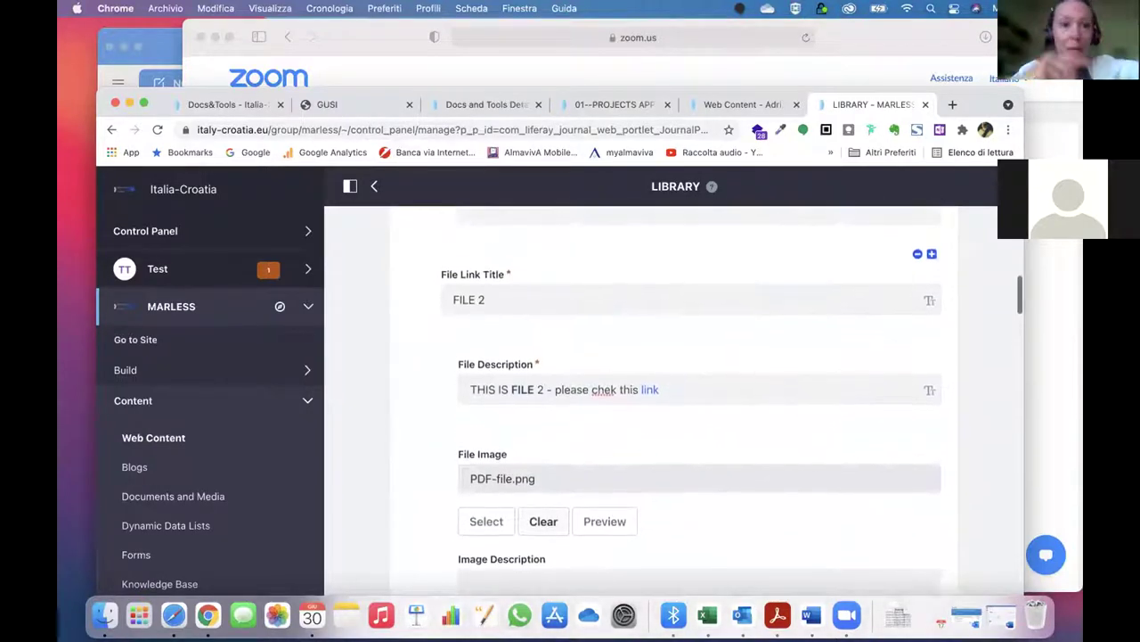
click(931, 254)
scroll(928, 256, down, 9)
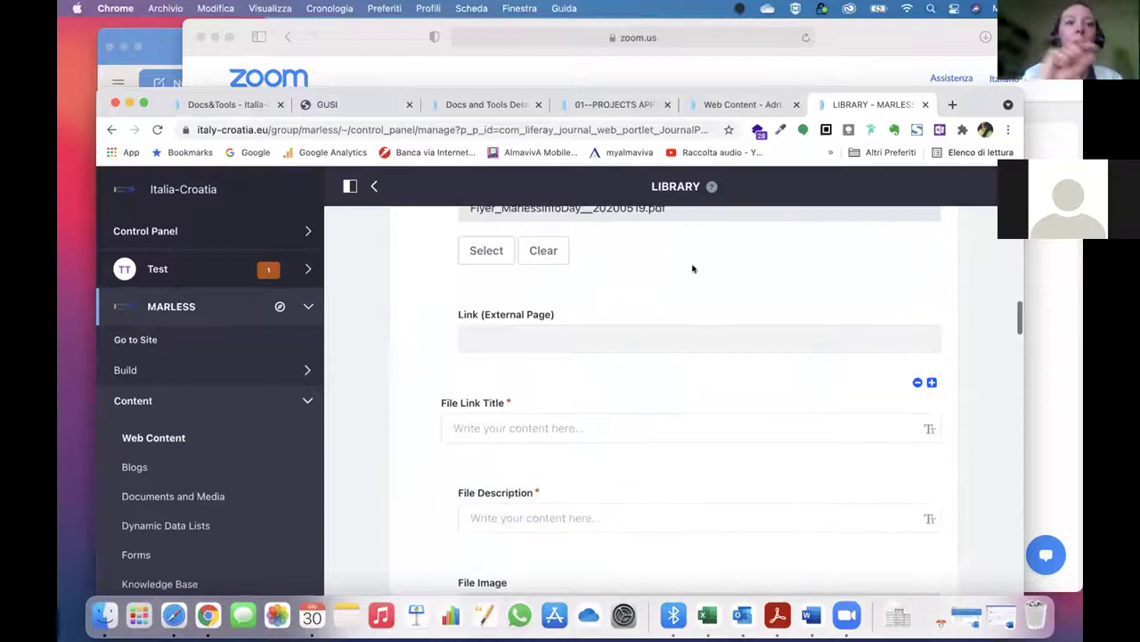
Remove the blank file link entry located just before file 3
scroll(533, 491, down, 5)
scroll(533, 491, down, 5)
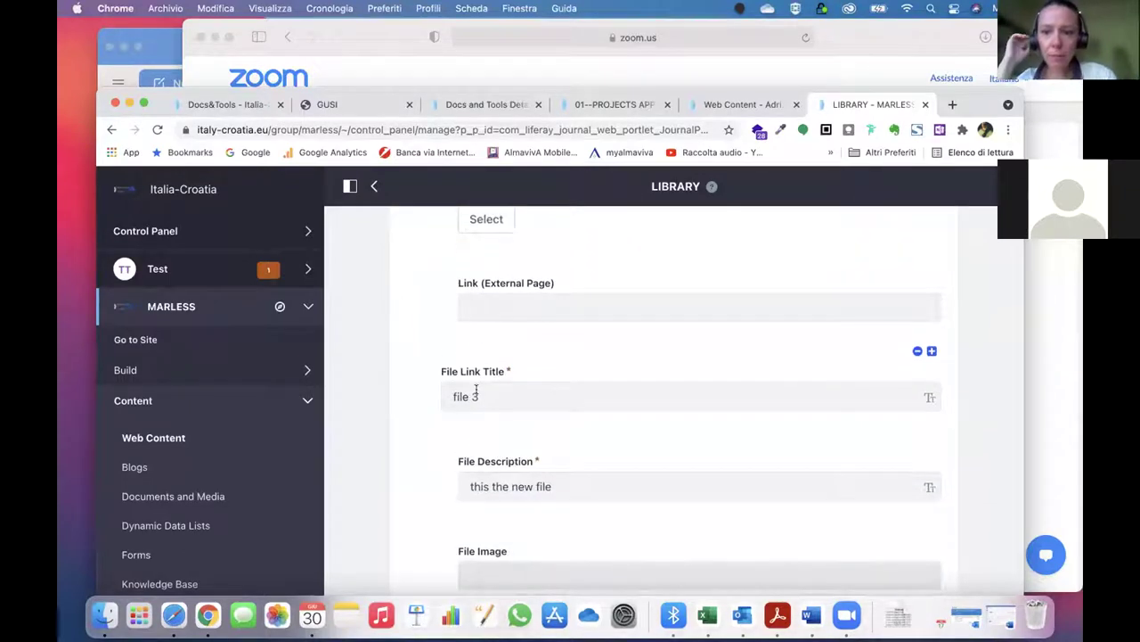
scroll(476, 392, down, 5)
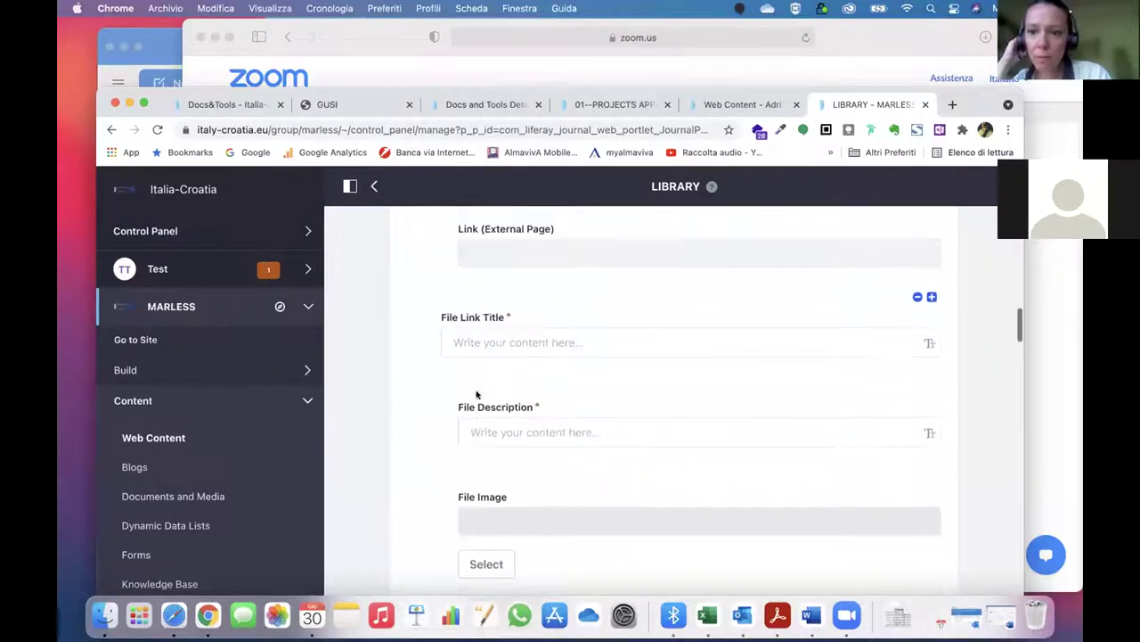
click(916, 298)
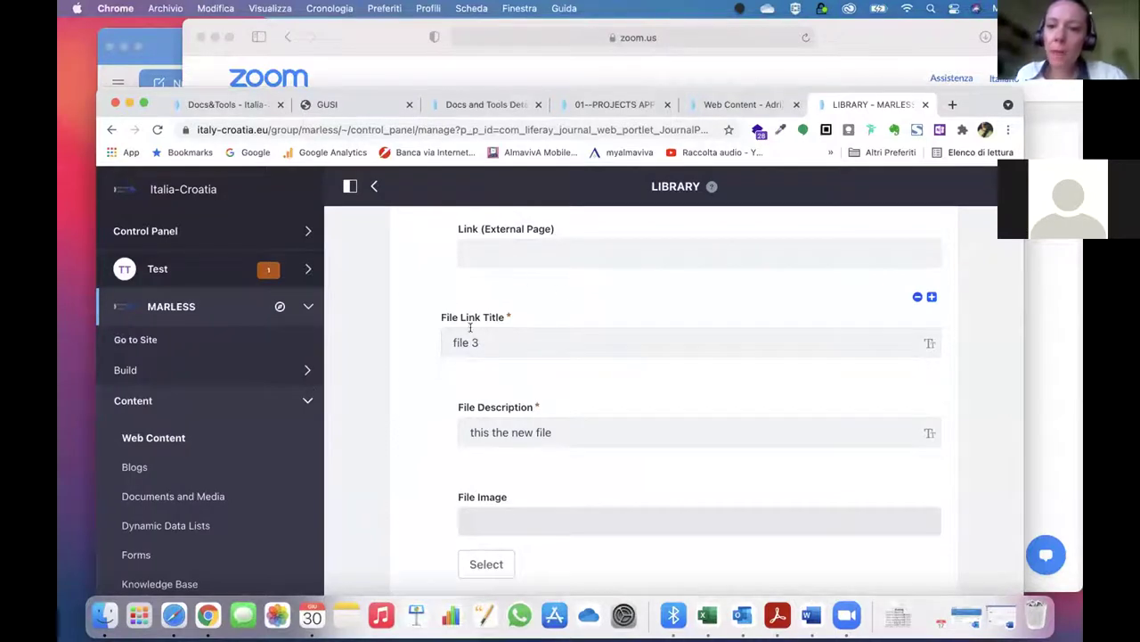
Add a blank file link entry between FILE 2 and file 3 again and check its placement
scroll(569, 308, up, 3)
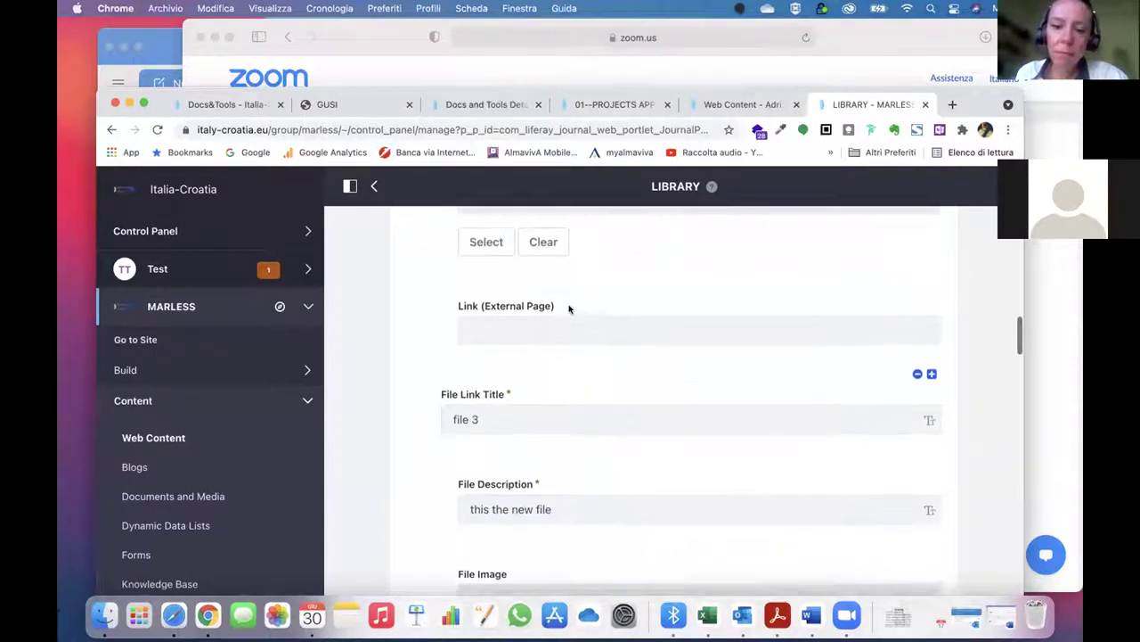
scroll(569, 308, up, 5)
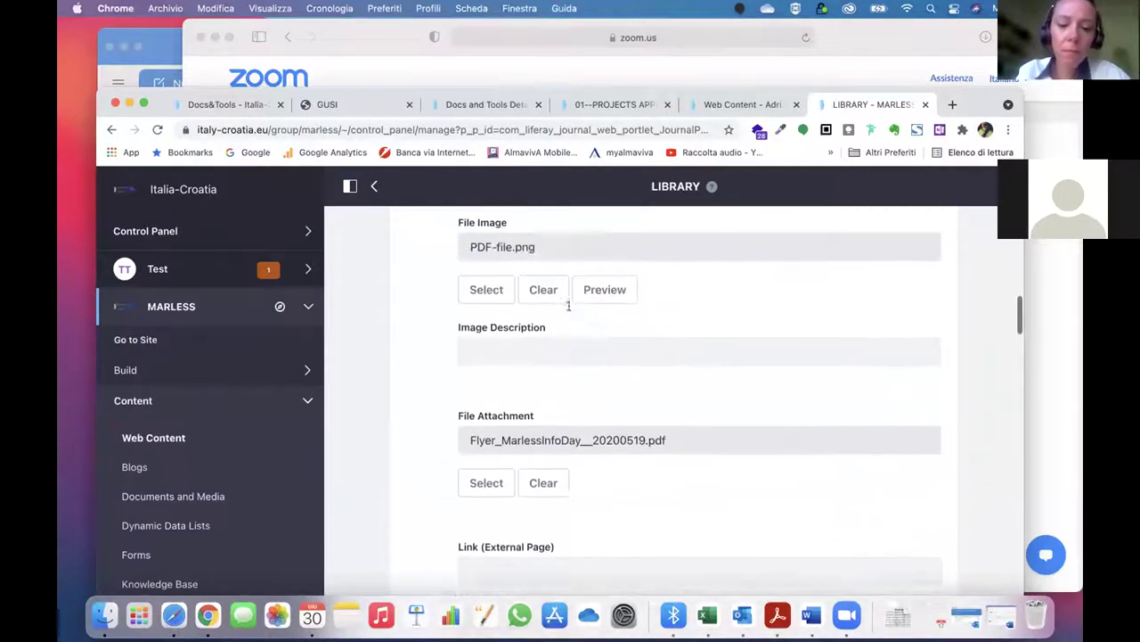
scroll(569, 309, up, 2)
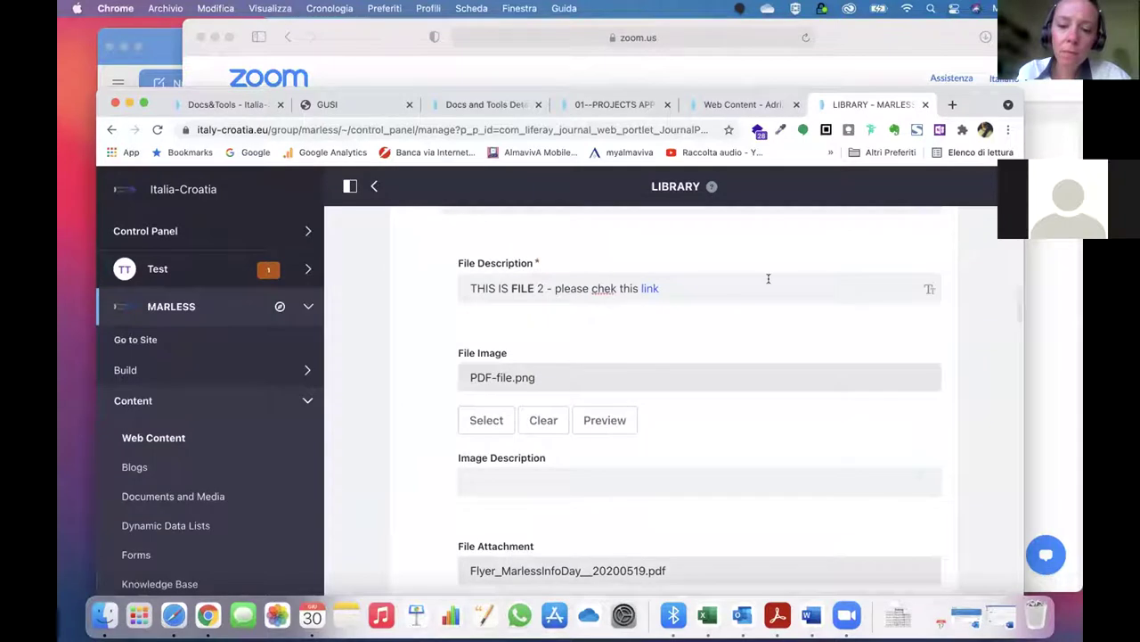
scroll(768, 279, up, 1)
scroll(768, 279, up, 1)
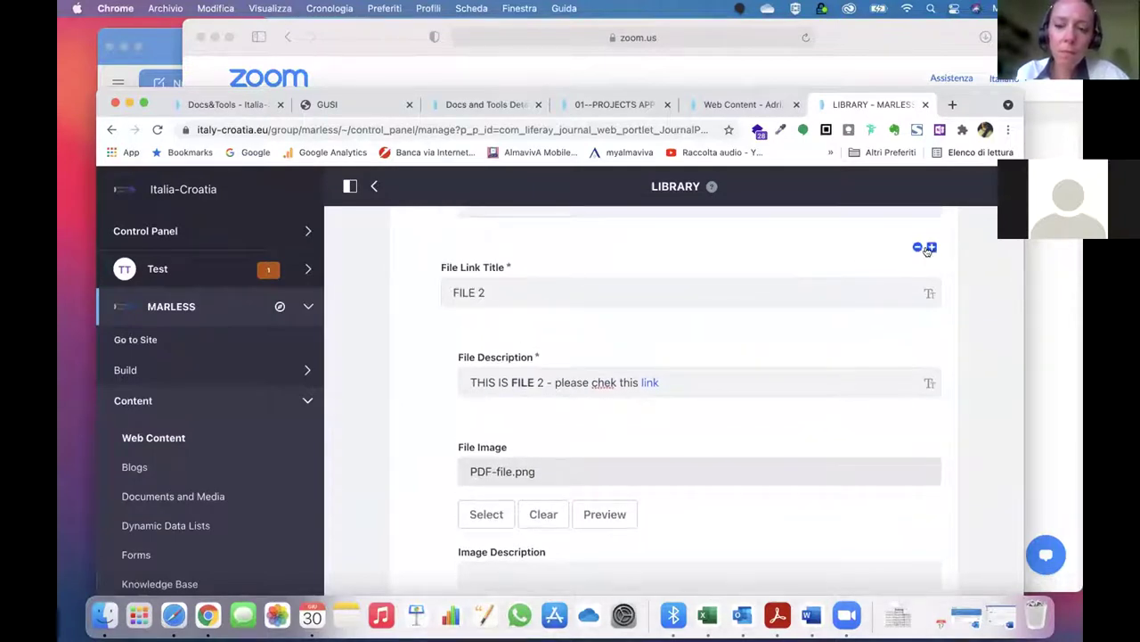
scroll(693, 389, down, 9)
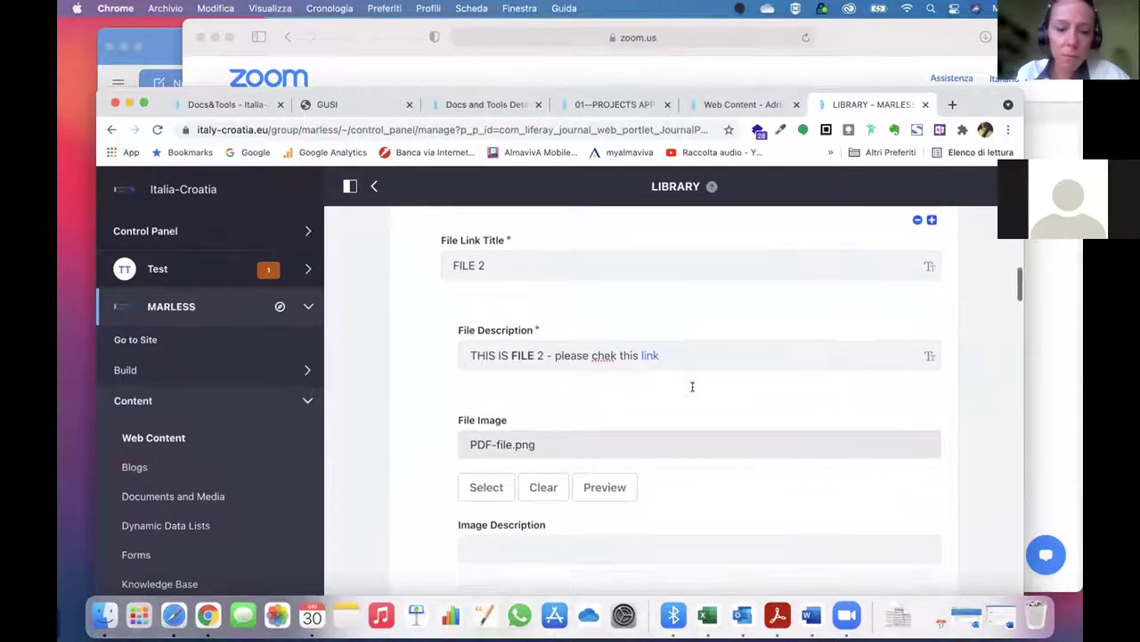
scroll(694, 389, down, 2)
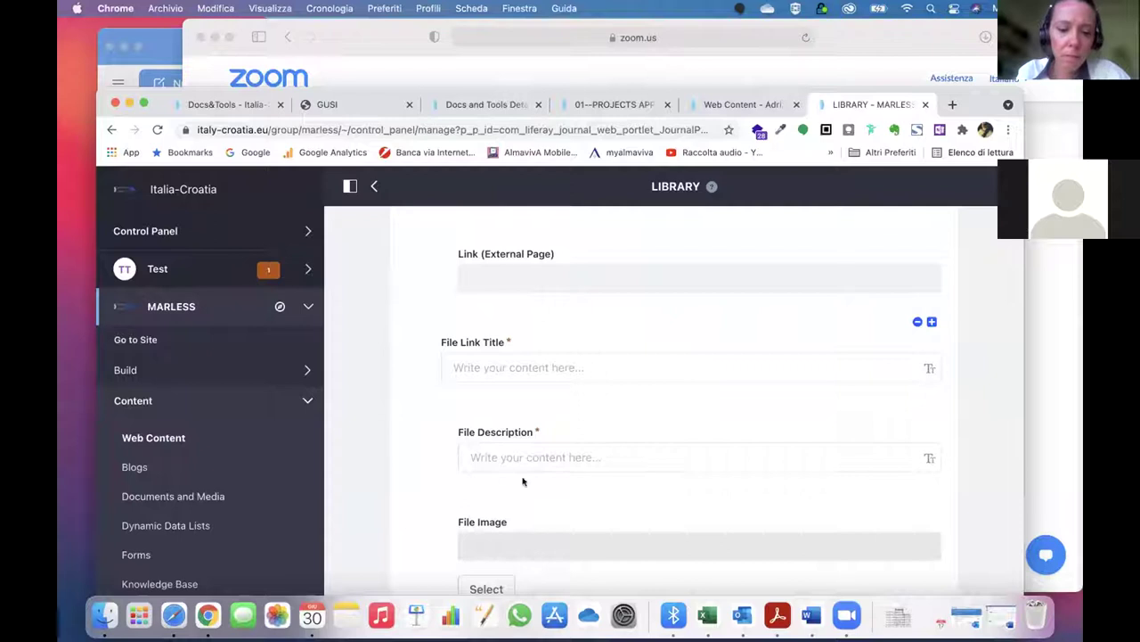
scroll(533, 470, down, 10)
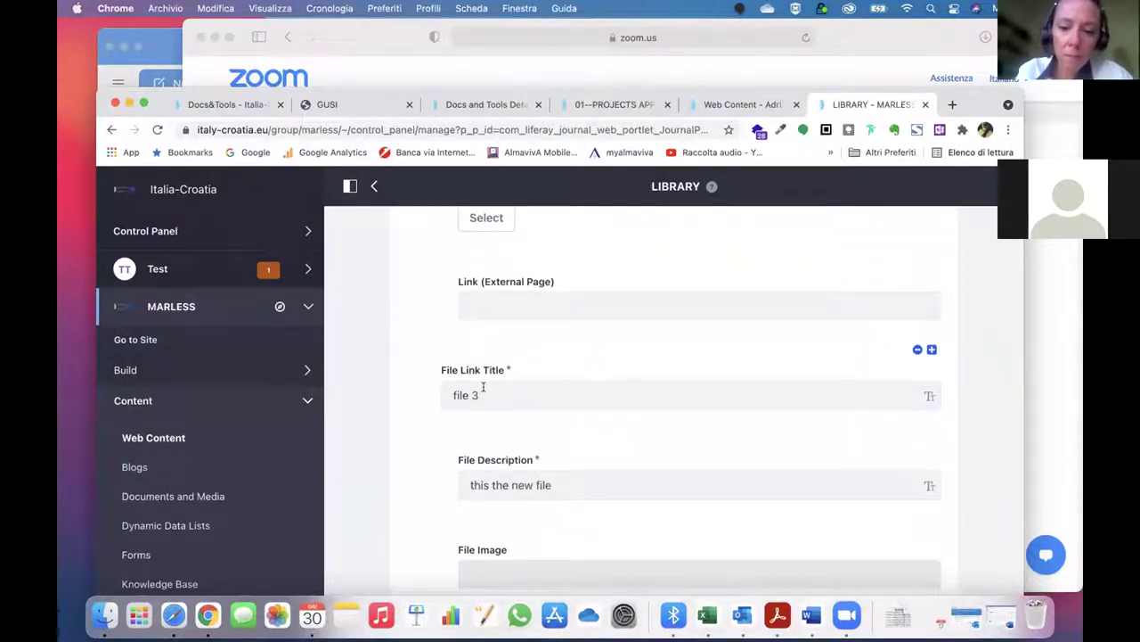
Add a second blank file link entry after FILE 2 and check the sequence of entries down to file 3
scroll(499, 401, up, 1)
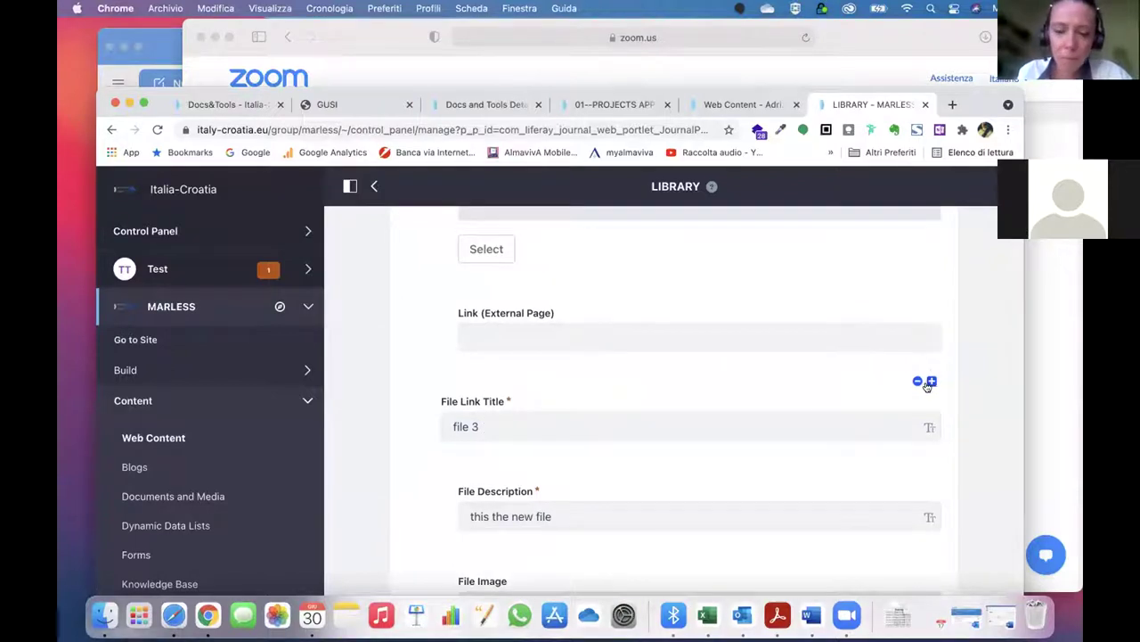
scroll(674, 409, up, 3)
scroll(675, 410, up, 5)
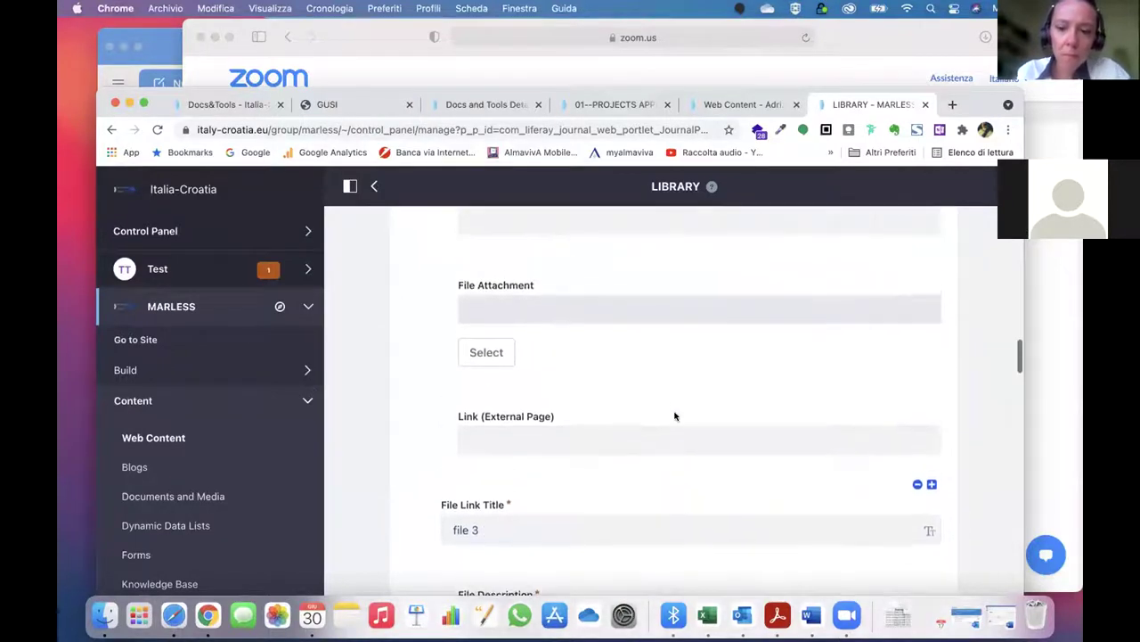
scroll(675, 410, up, 10)
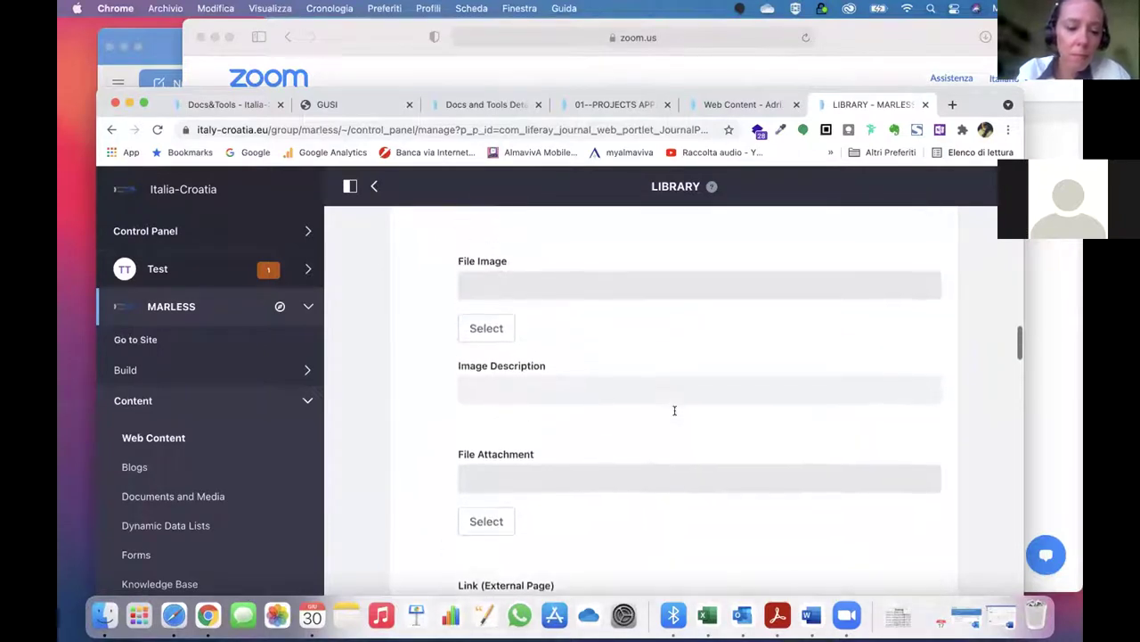
scroll(675, 414, up, 1)
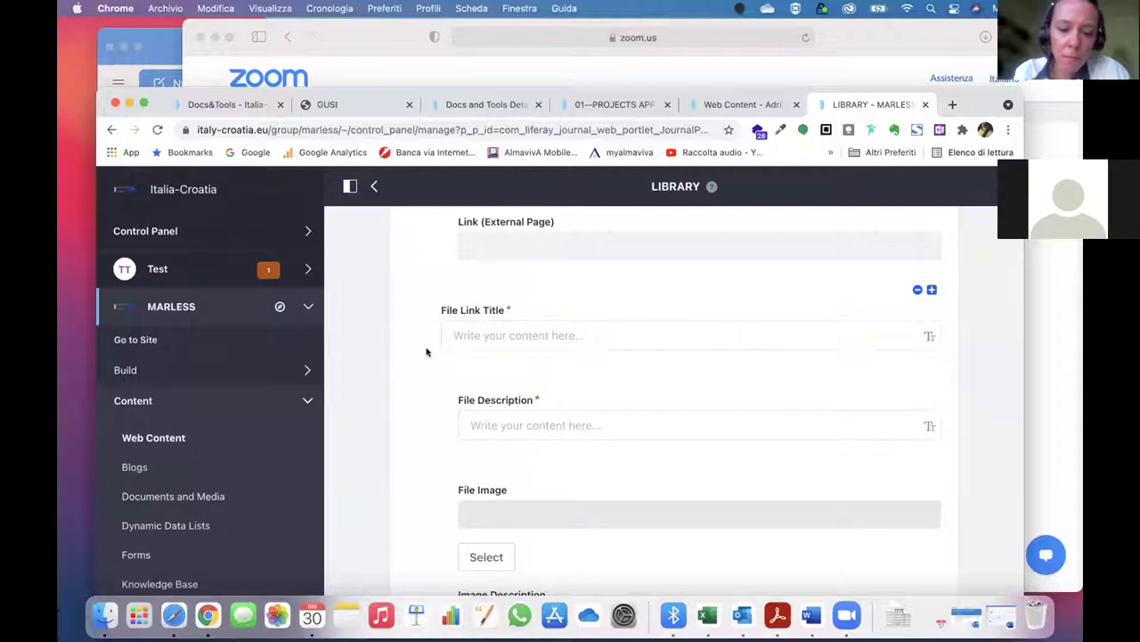
scroll(585, 422, down, 10)
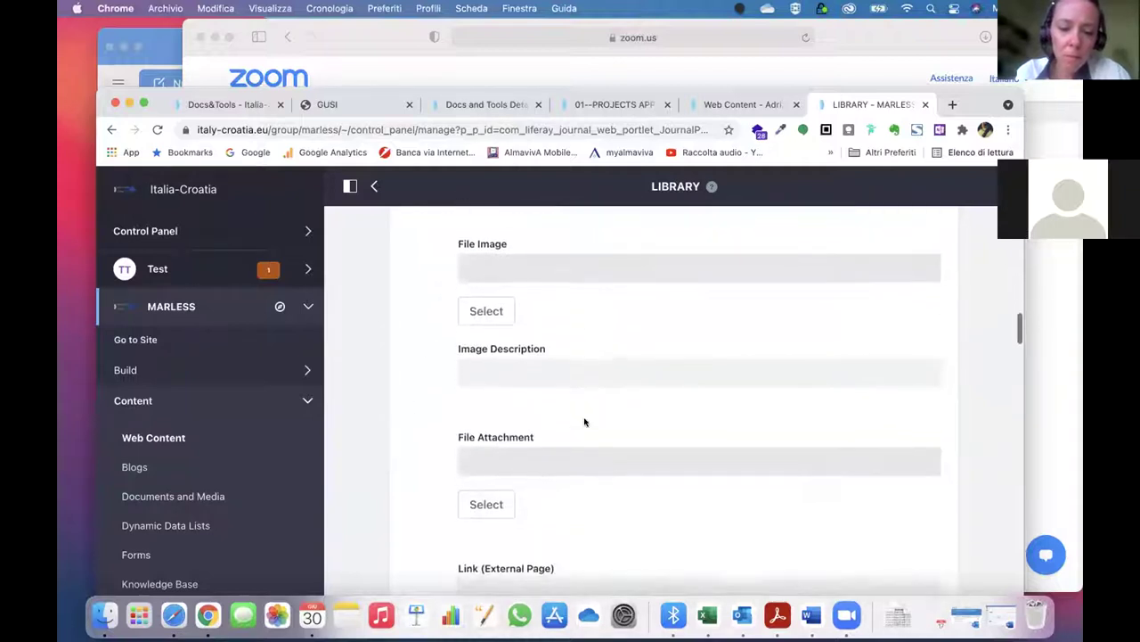
scroll(585, 421, down, 3)
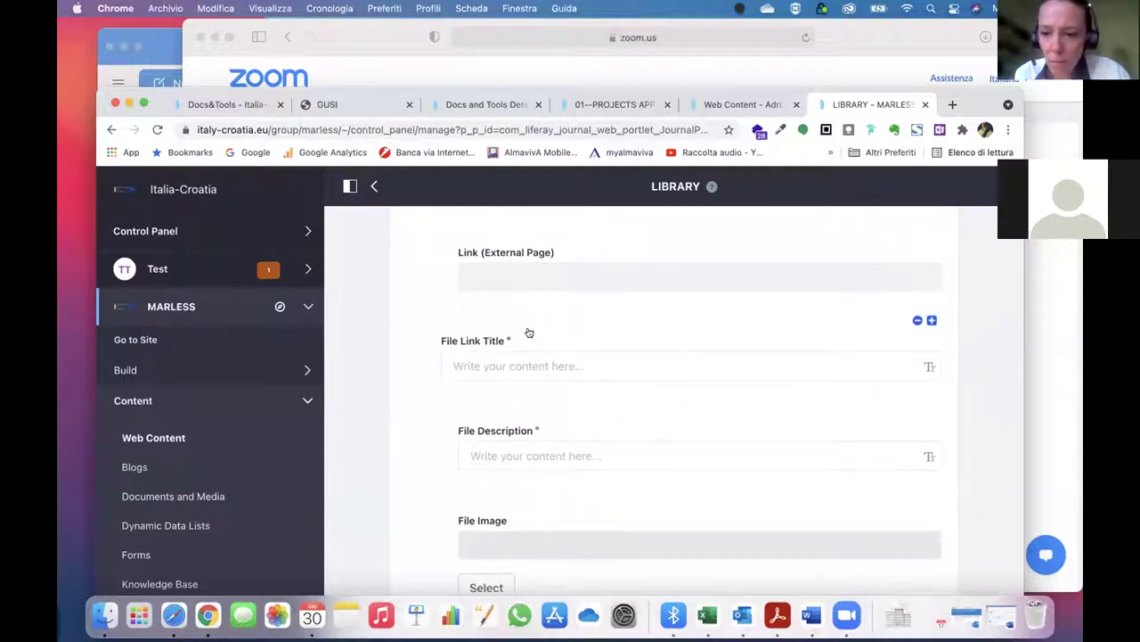
scroll(550, 498, down, 12)
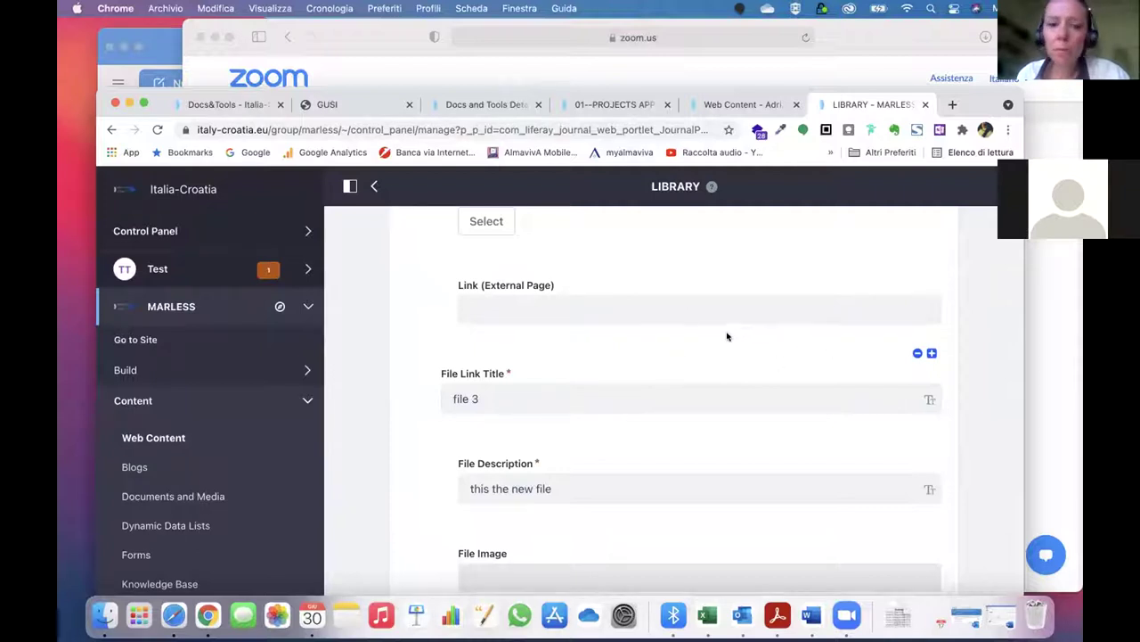
Remove the two blank file link entries between FILE 2 and file 3, and place the cursor in the file 3 title
scroll(622, 299, up, 4)
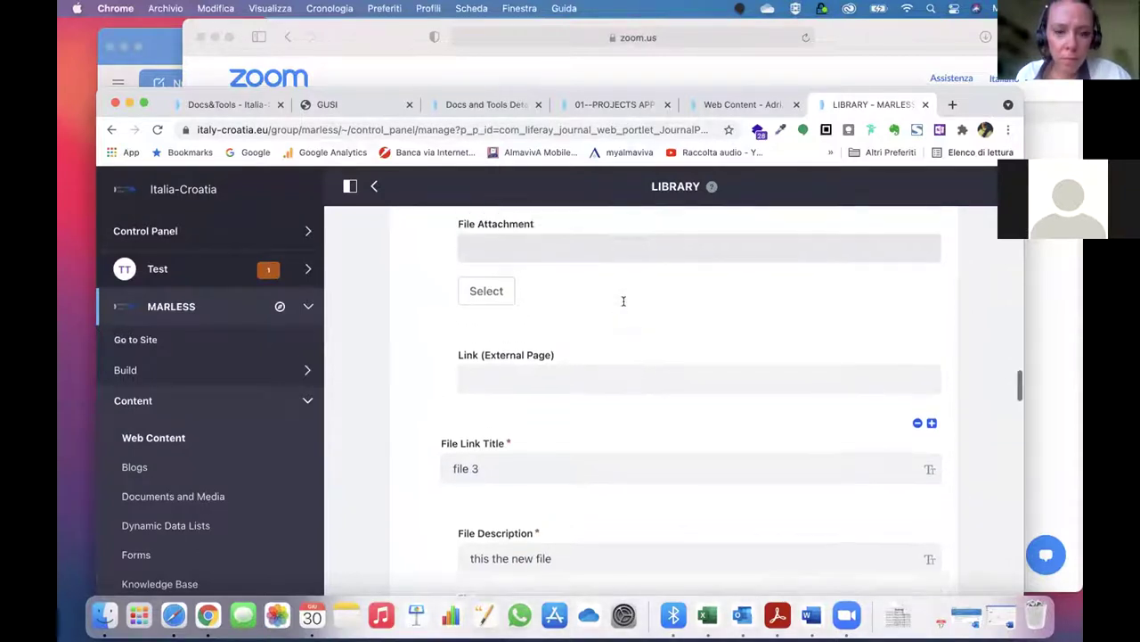
scroll(624, 304, up, 5)
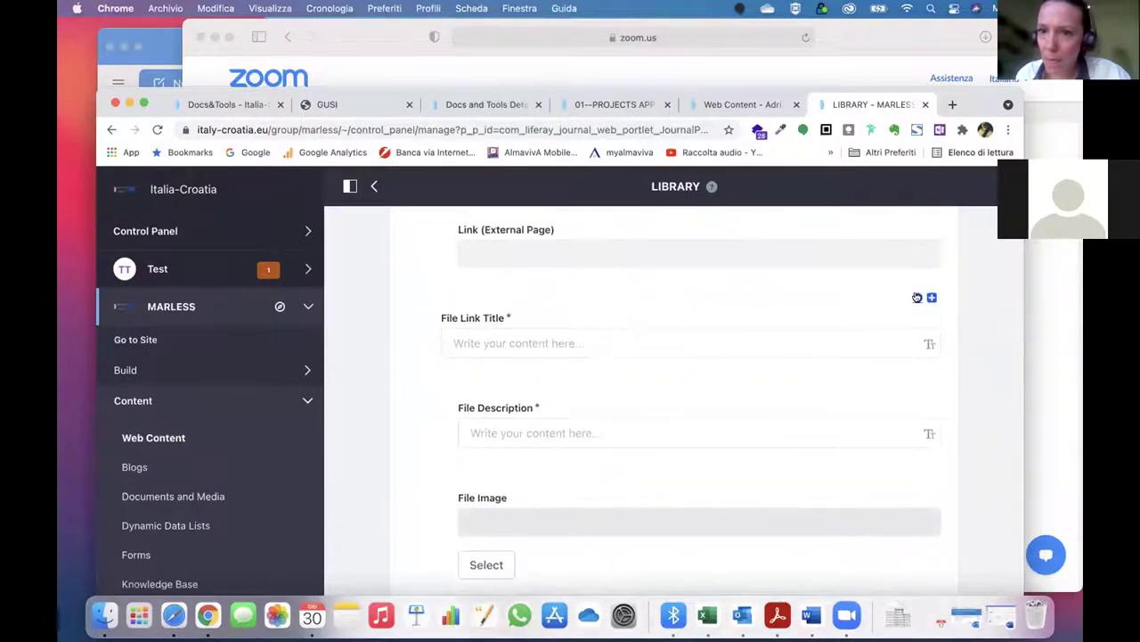
scroll(917, 296, up, 10)
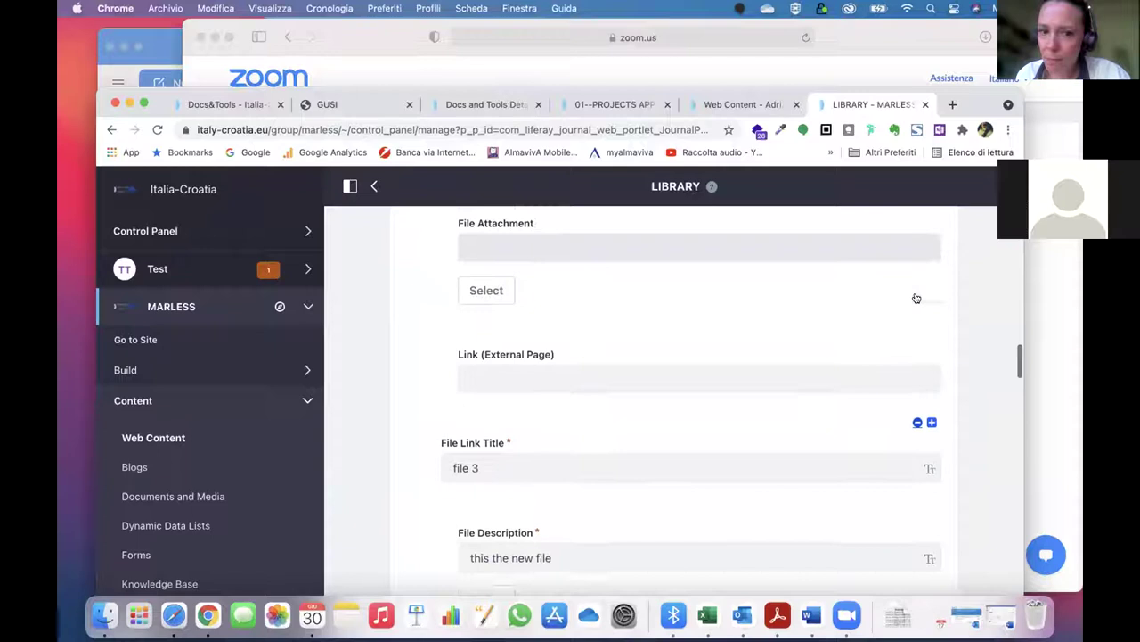
scroll(917, 294, up, 4)
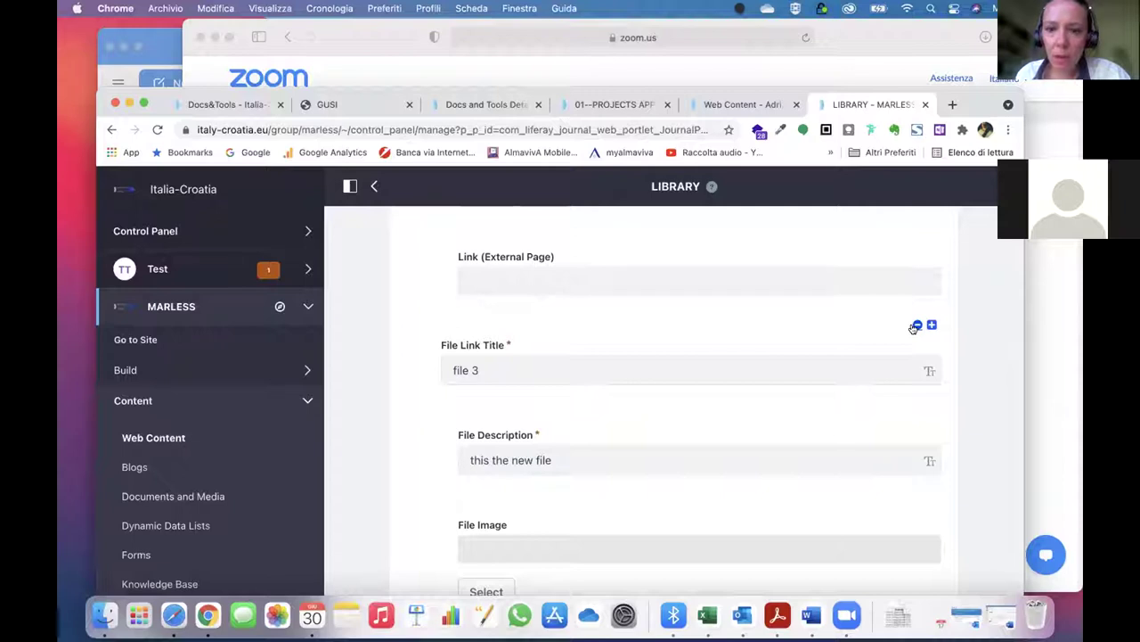
scroll(914, 328, down, 2)
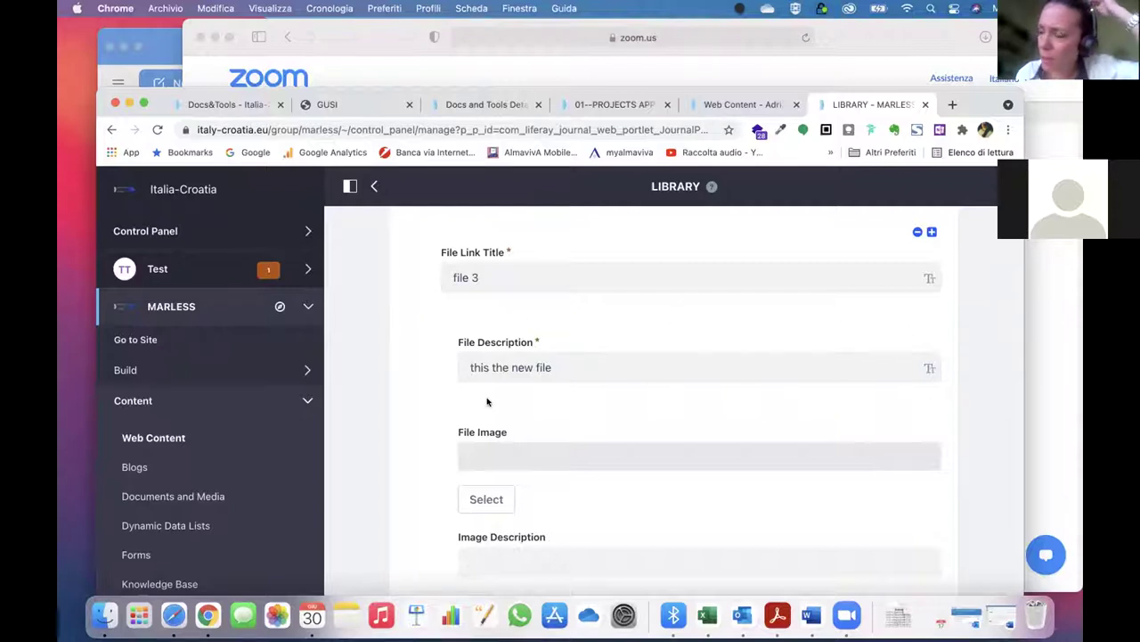
click(463, 276)
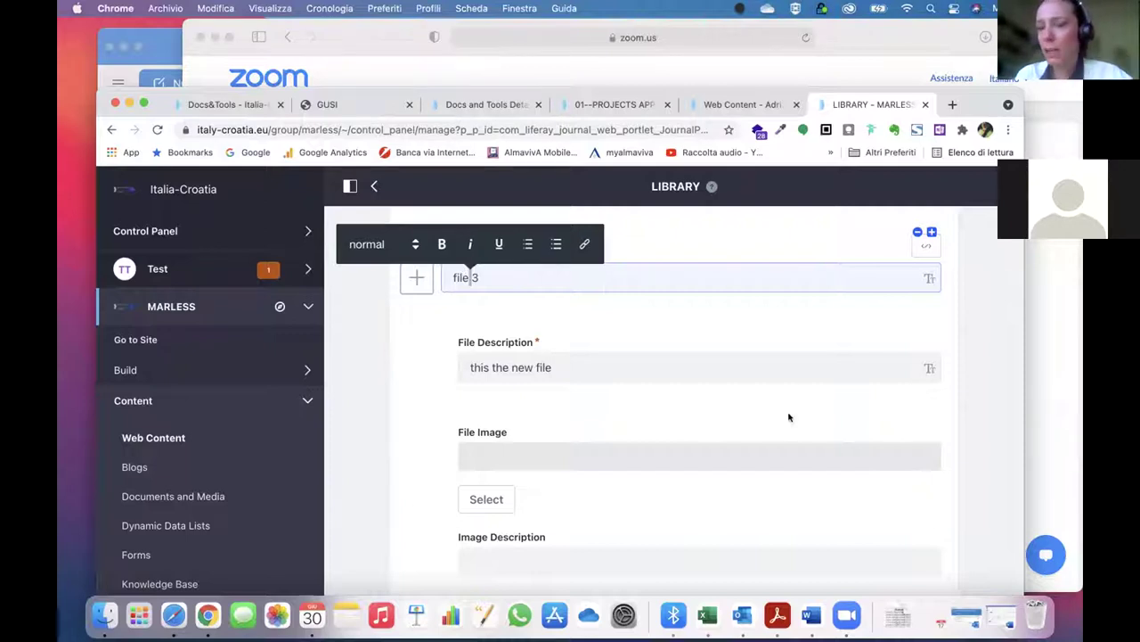
Switch to the user manual PDF in Adobe Acrobat and read the library content structure from the accordion title to the closing accordion row
click(778, 616)
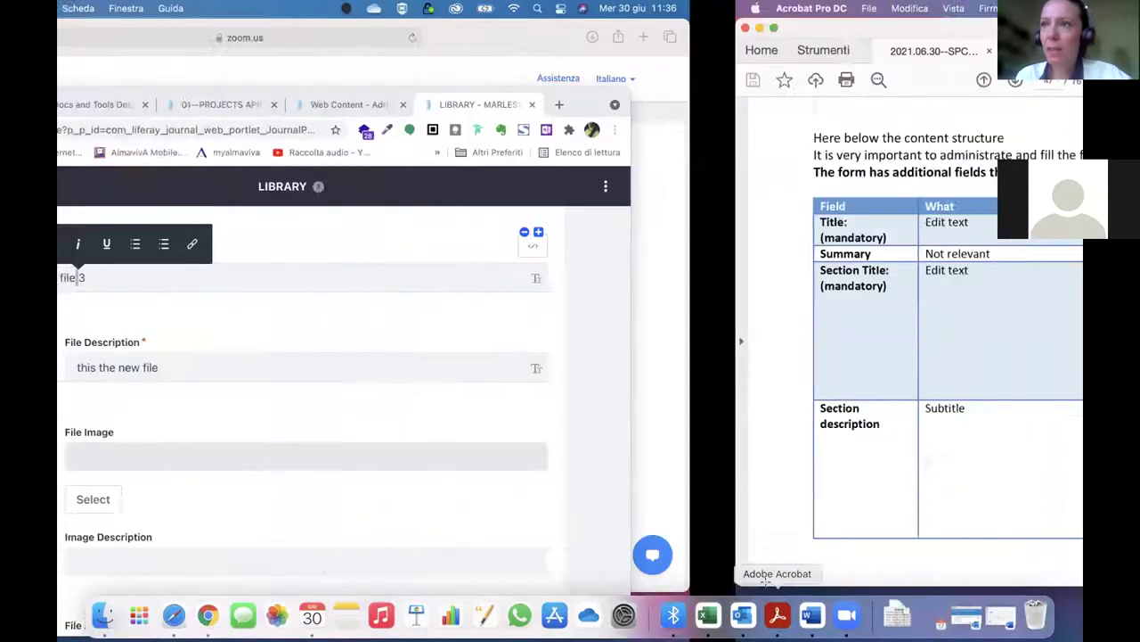
scroll(647, 446, down, 10)
scroll(646, 446, down, 10)
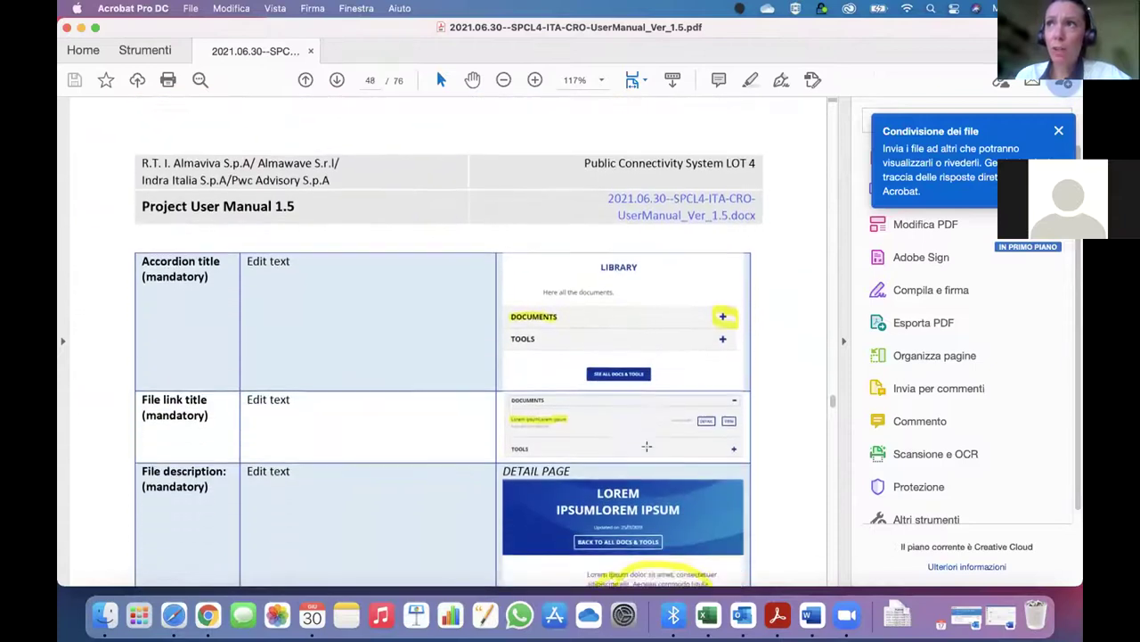
scroll(647, 448, down, 10)
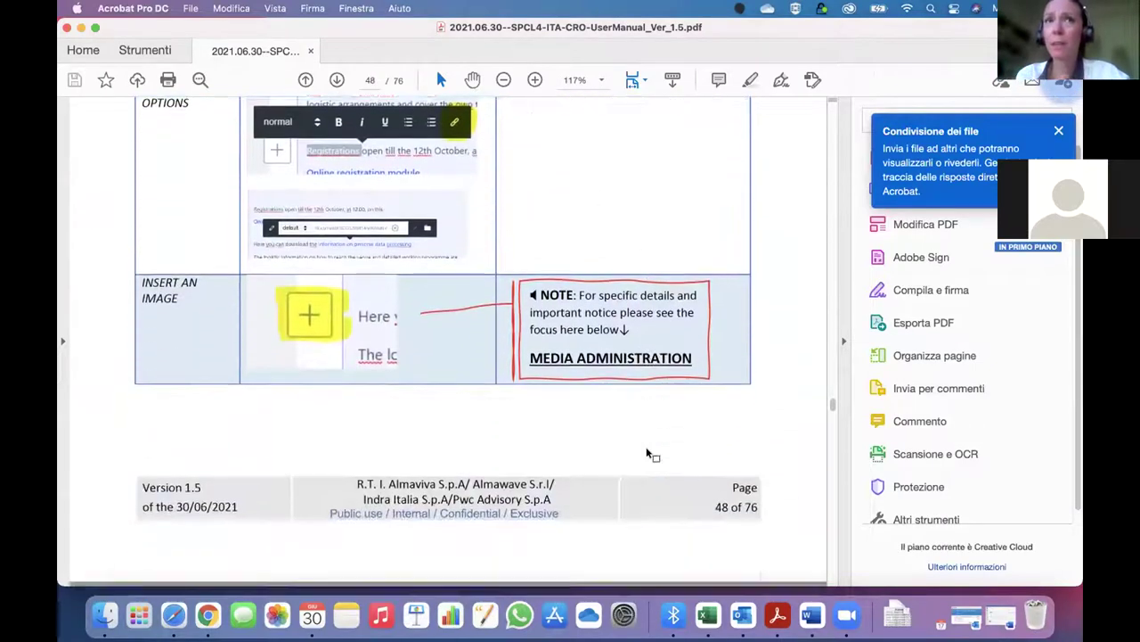
scroll(650, 454, down, 10)
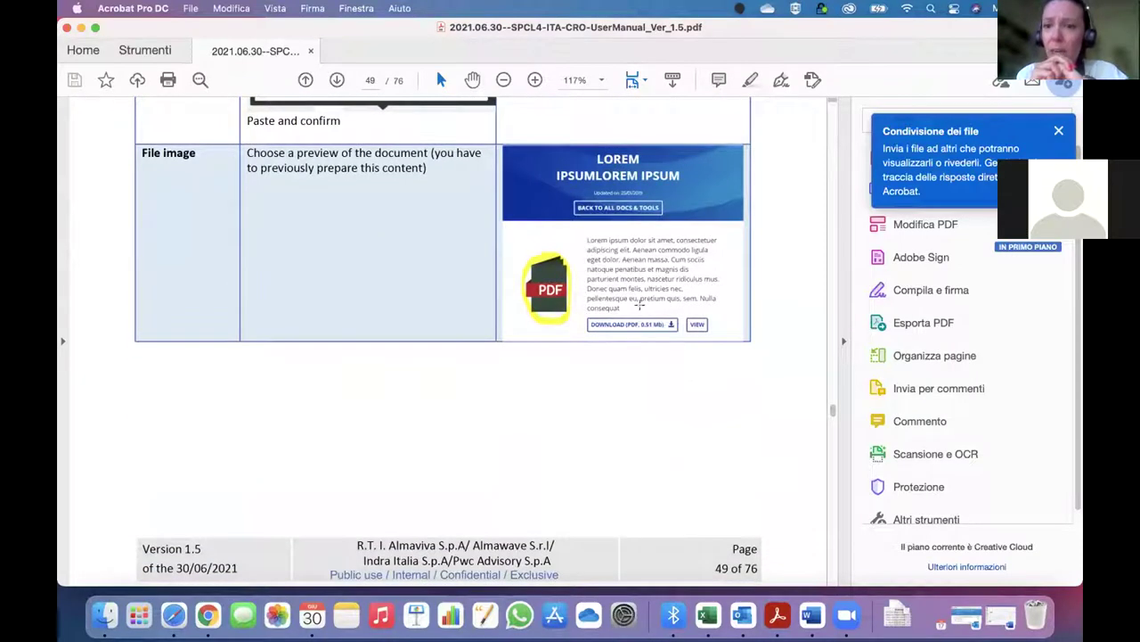
scroll(549, 432, down, 8)
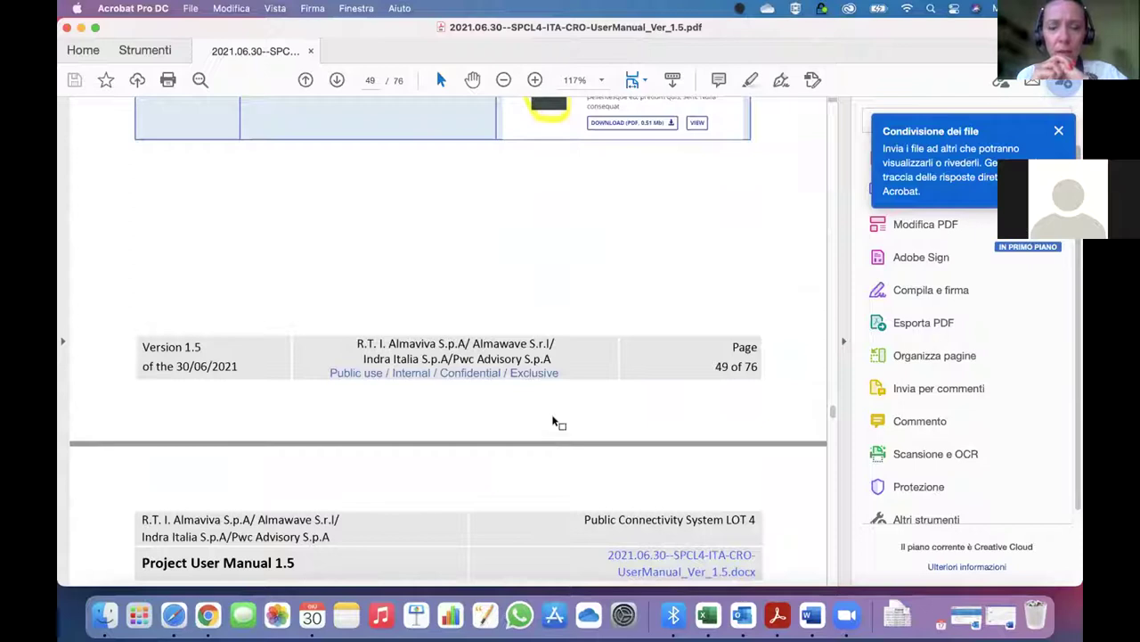
scroll(552, 419, down, 8)
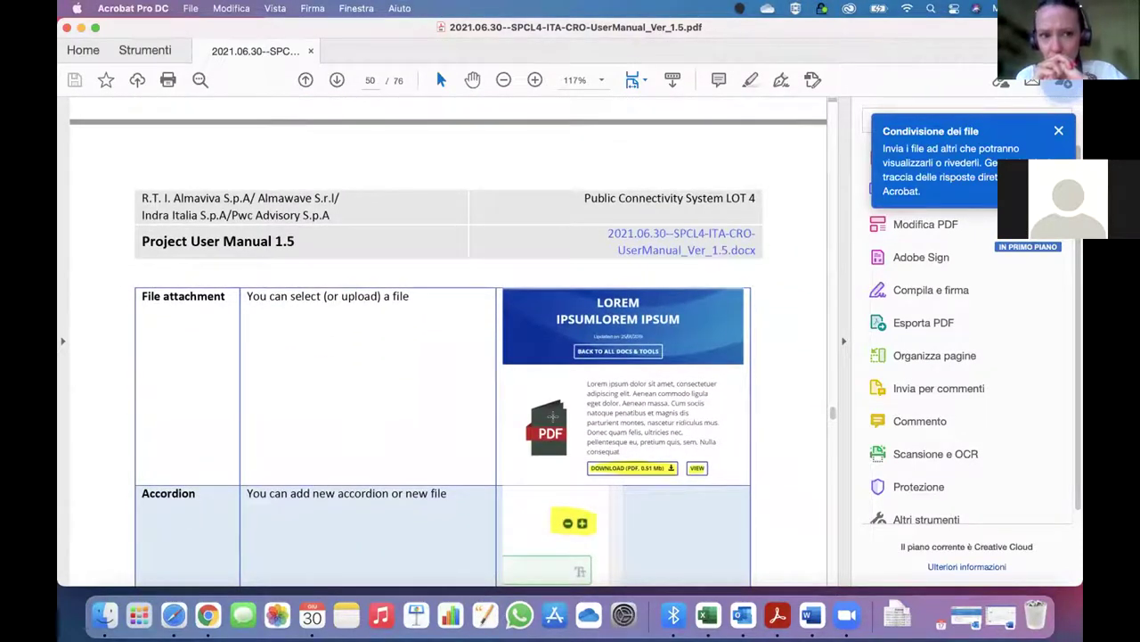
scroll(552, 419, down, 5)
scroll(553, 418, down, 10)
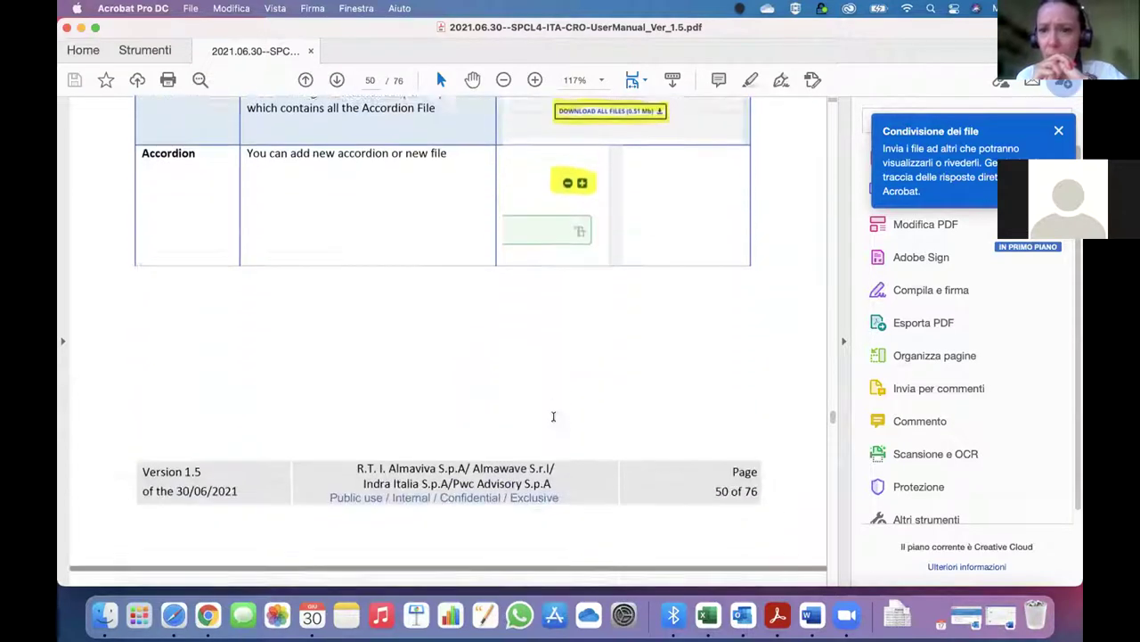
Review the manual's rows again from the accordion file archive back to the file image, YouTube video and image insertion options
scroll(553, 416, up, 15)
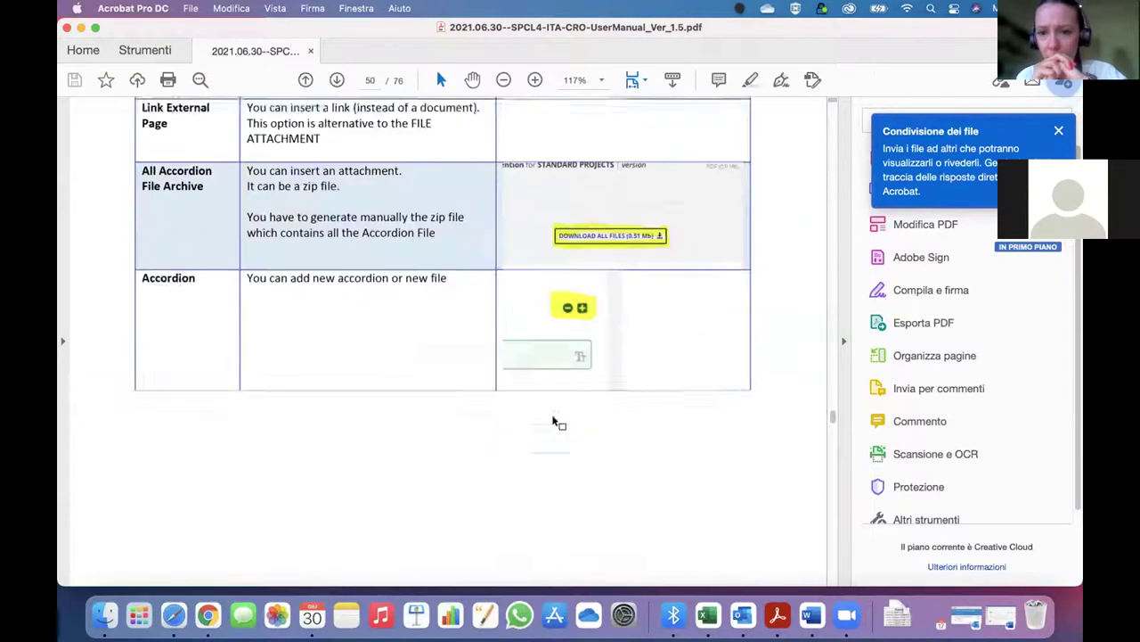
scroll(553, 416, up, 10)
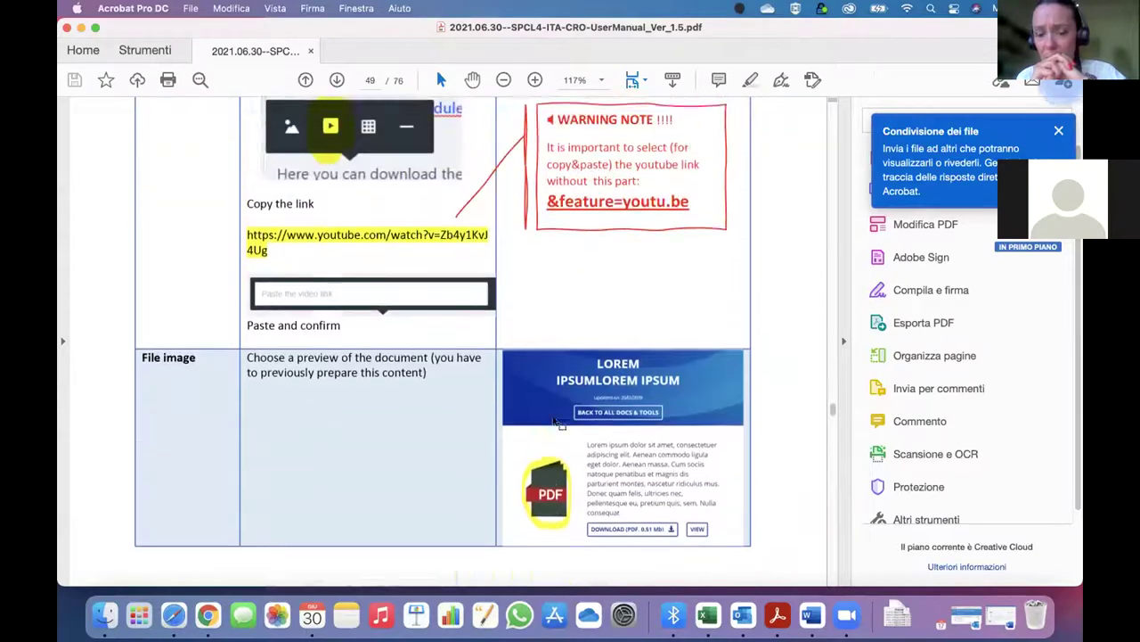
scroll(553, 416, up, 10)
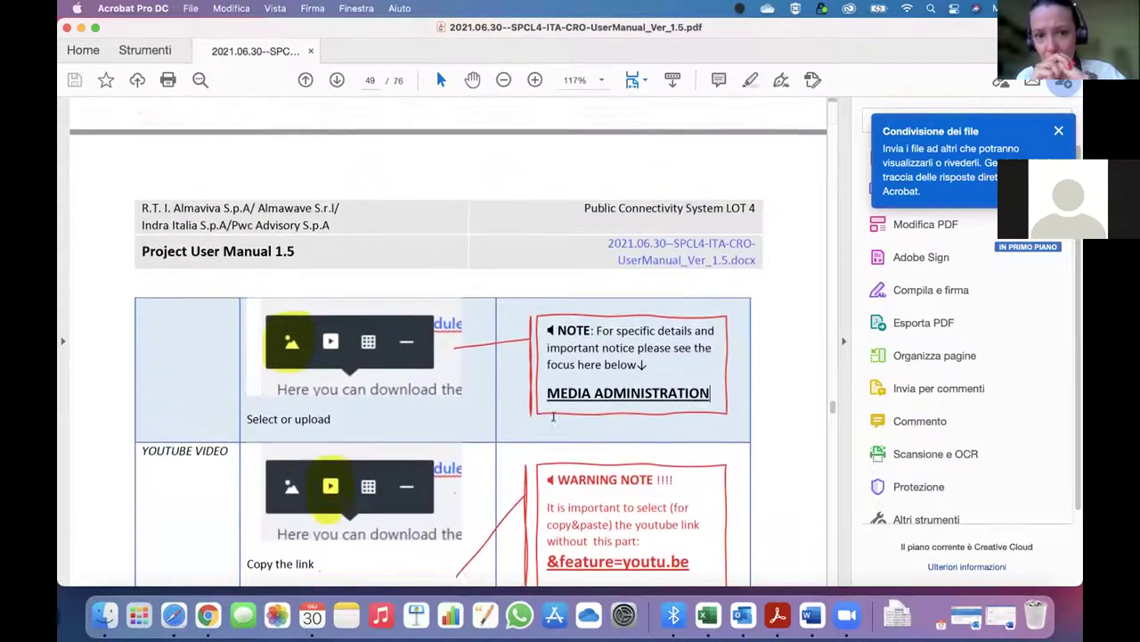
scroll(553, 421, up, 8)
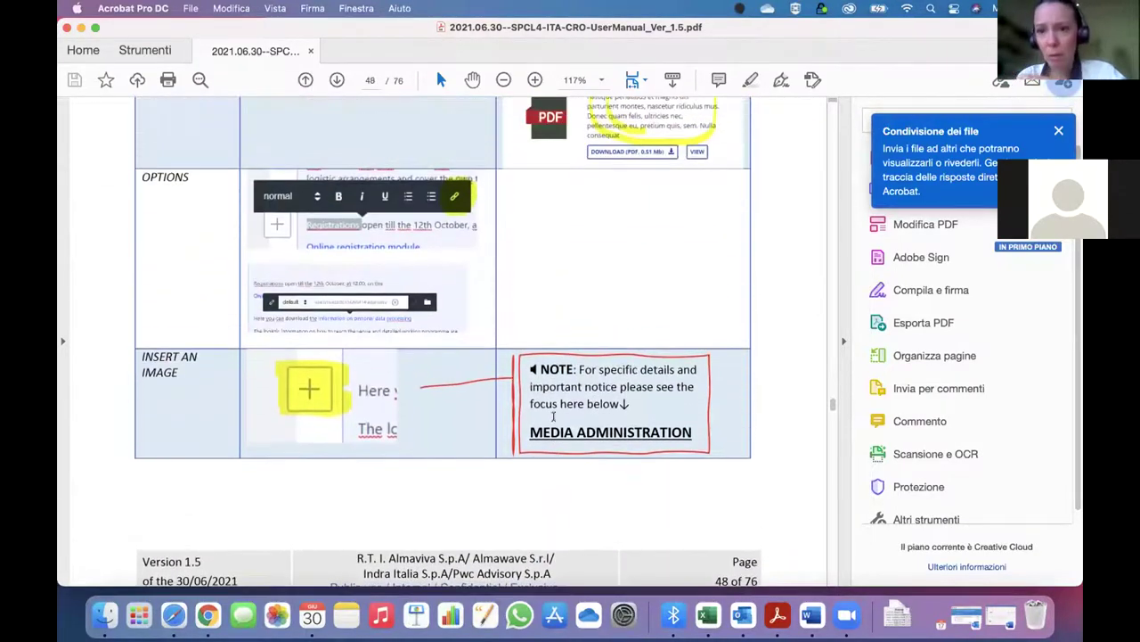
Return to Chrome, check file 3's image field, close the GUSI page and show the 01--PROJECTS APPLICATION UTILITIES content
click(338, 606)
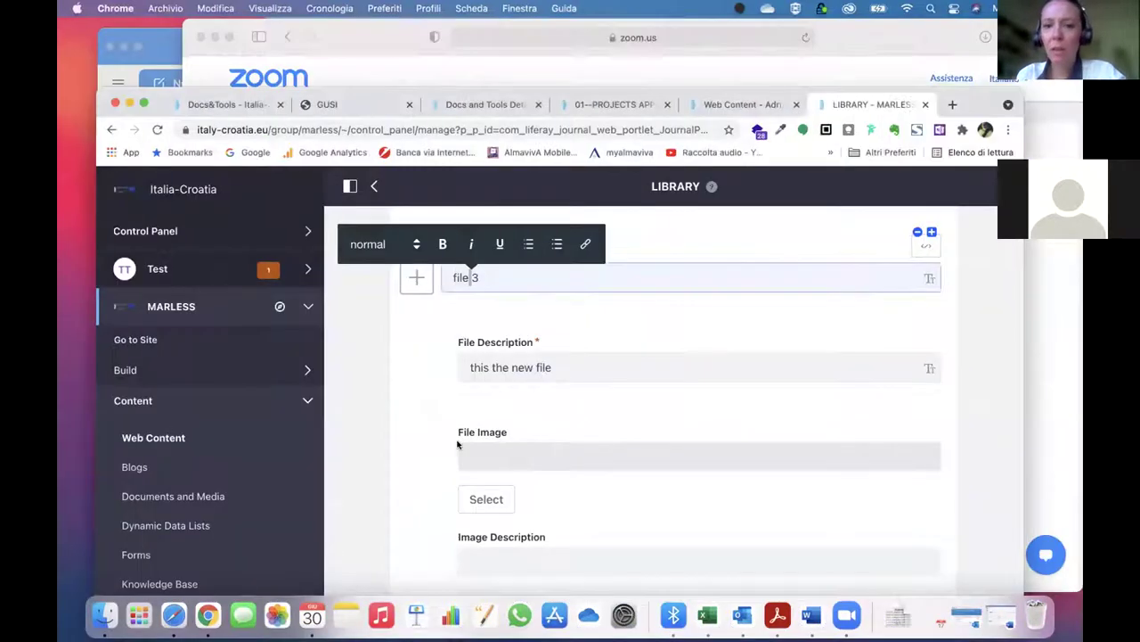
scroll(458, 443, down, 2)
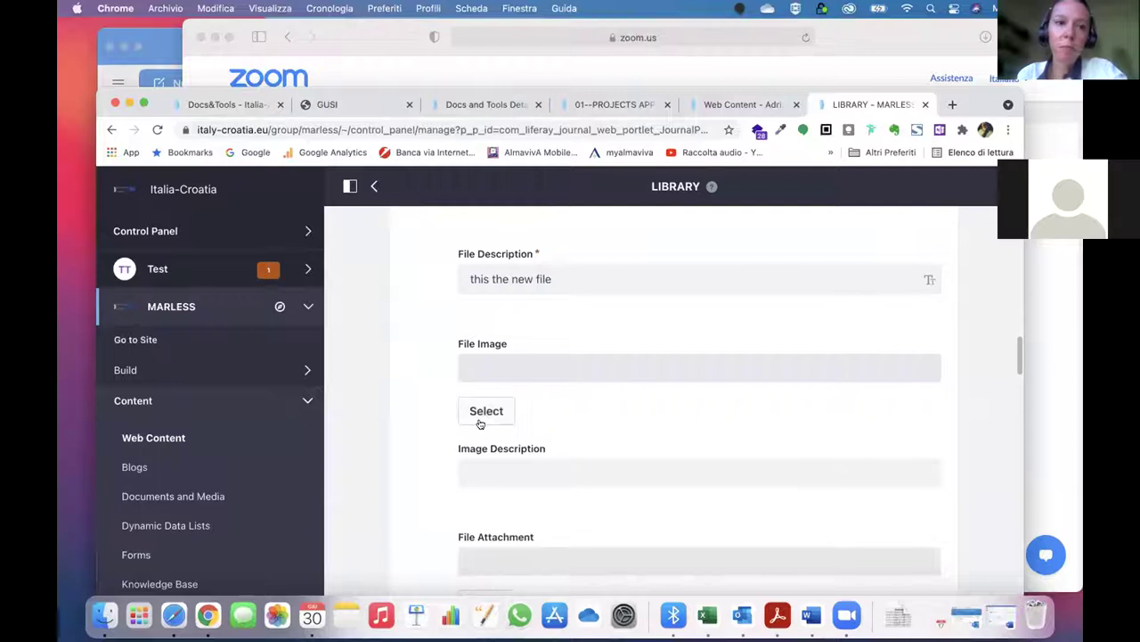
click(375, 104)
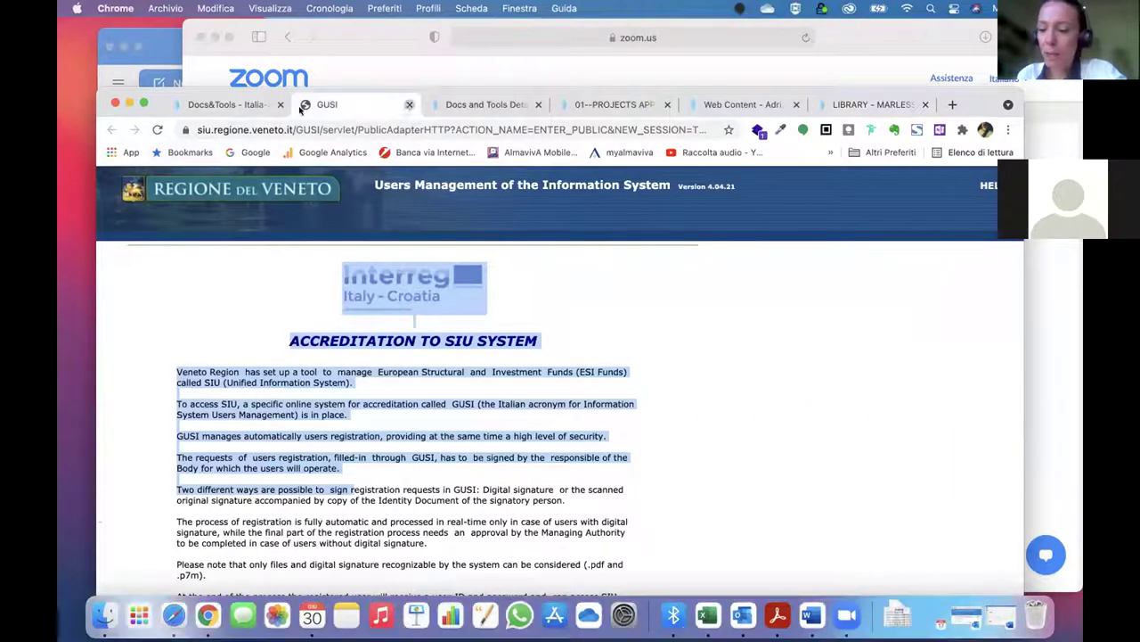
click(409, 104)
click(509, 105)
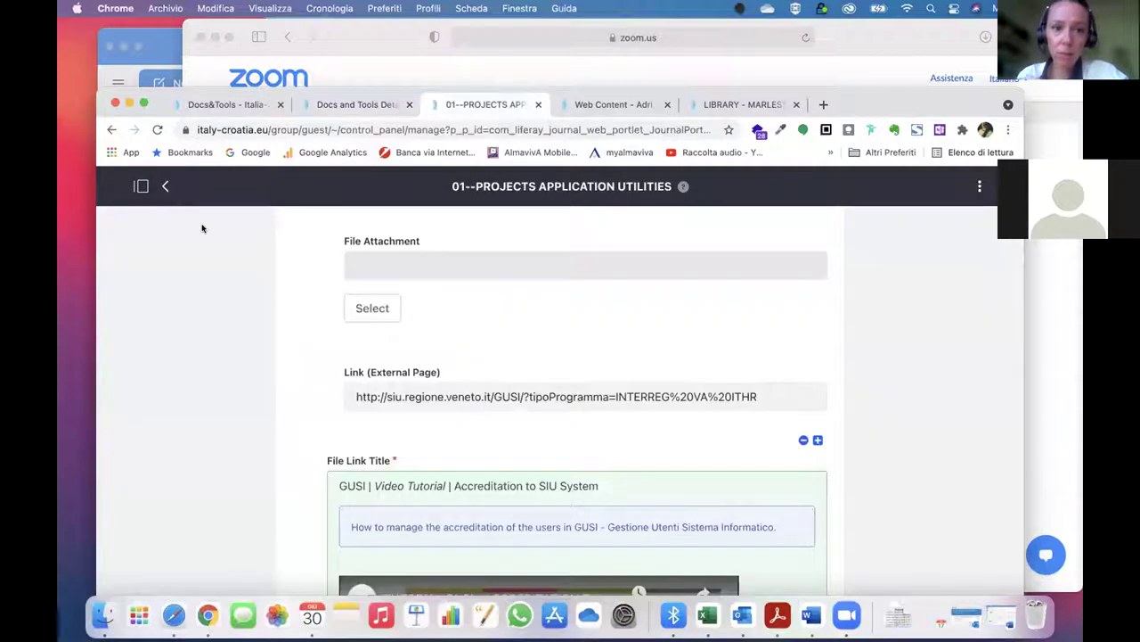
Open the Docs and Tools folder in the Documents and Media library of the Italia-Croatia site
click(140, 187)
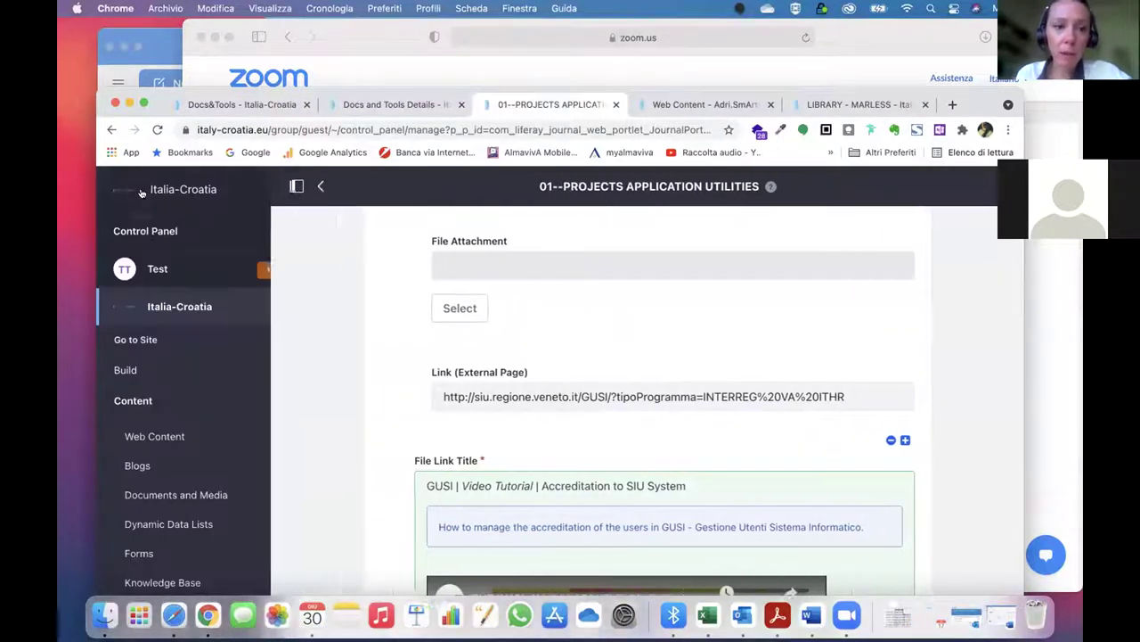
click(150, 495)
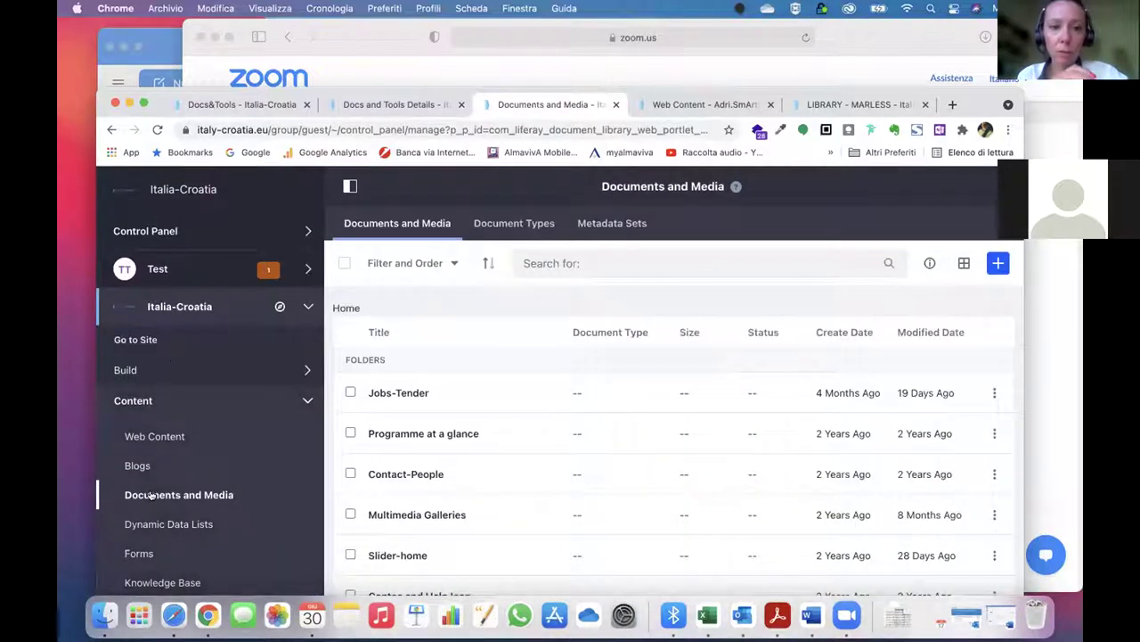
scroll(415, 445, down, 3)
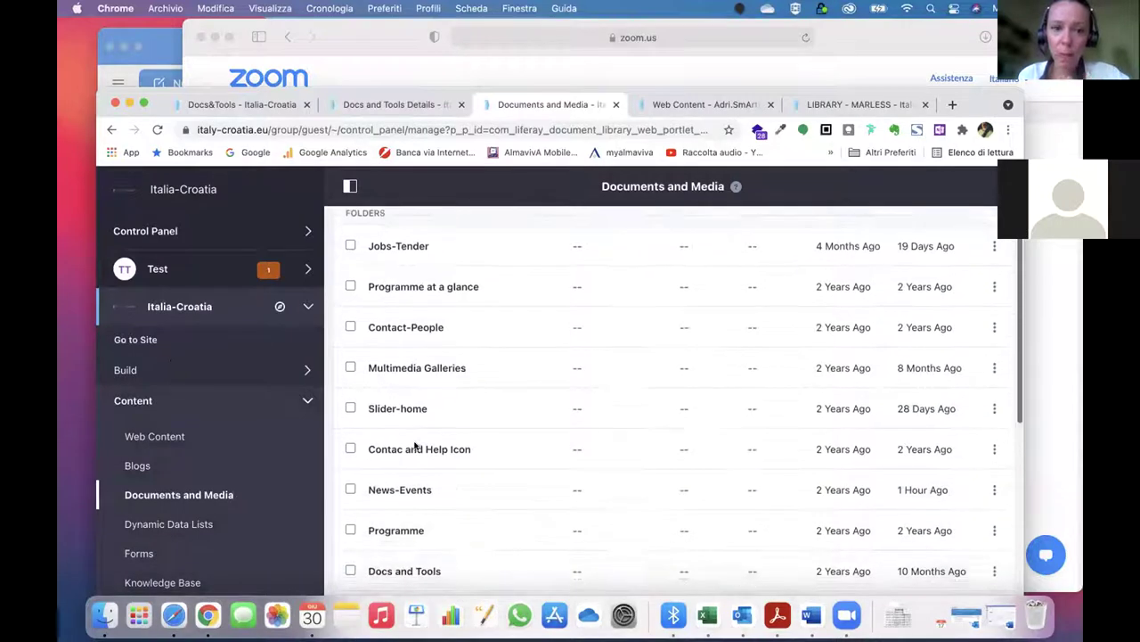
click(405, 565)
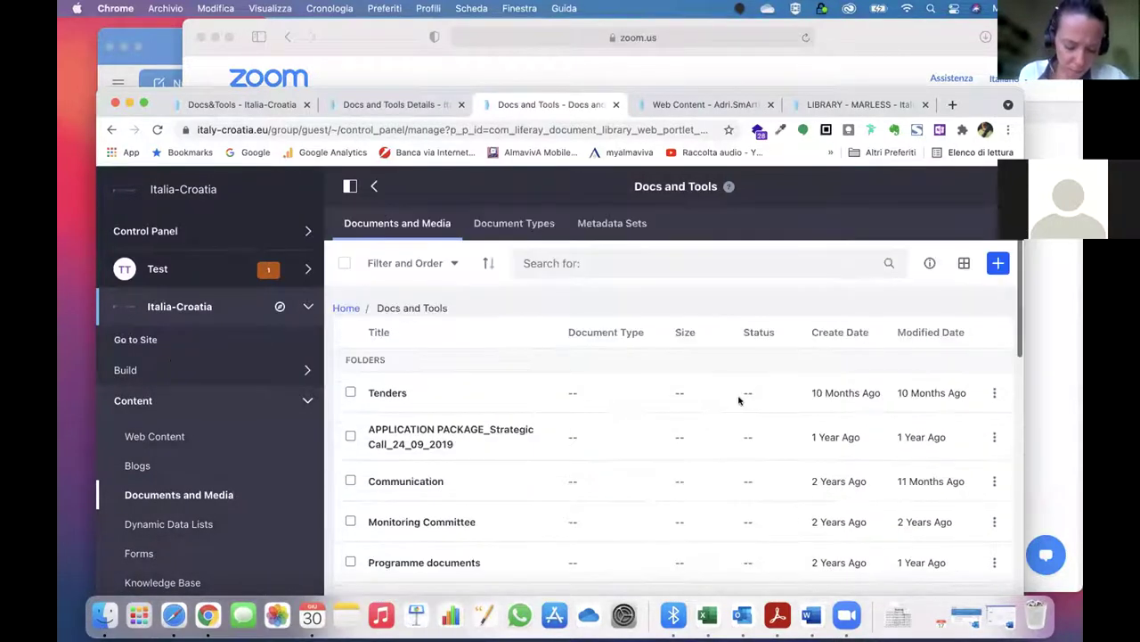
Start a new Basic Document in the Docs and Tools folder and review its form from file selection to permissions
click(996, 263)
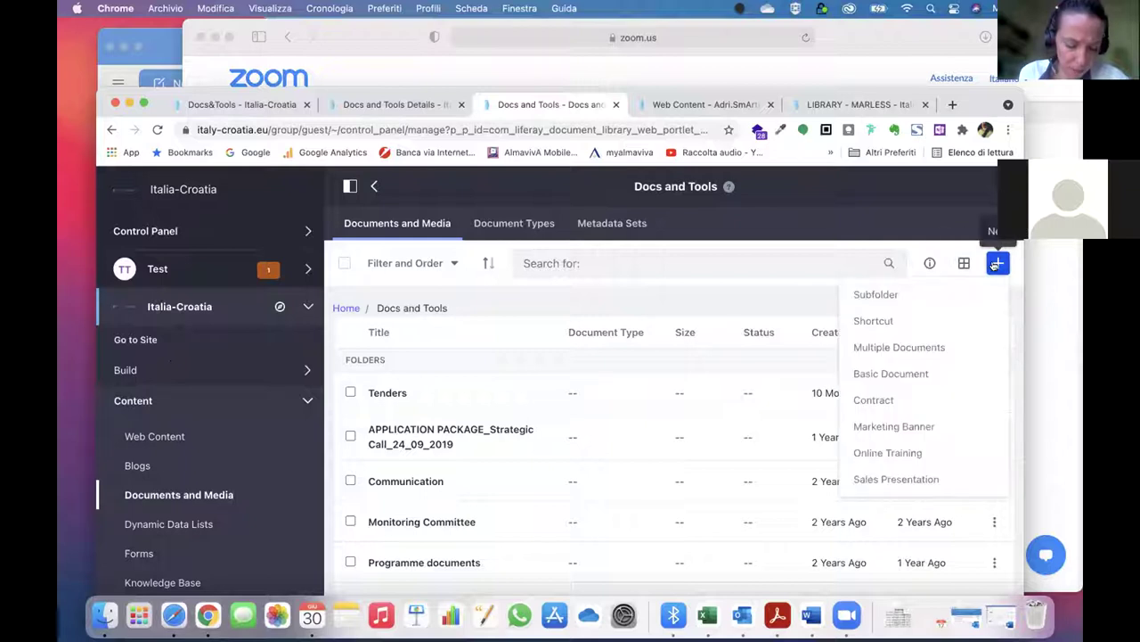
click(879, 375)
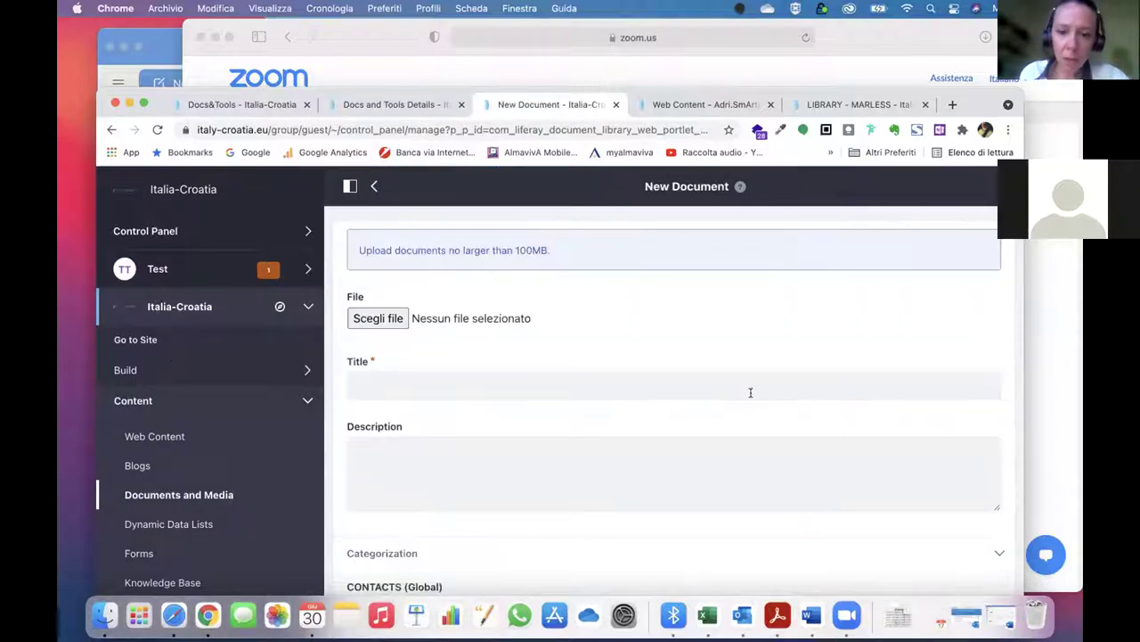
scroll(561, 434, down, 10)
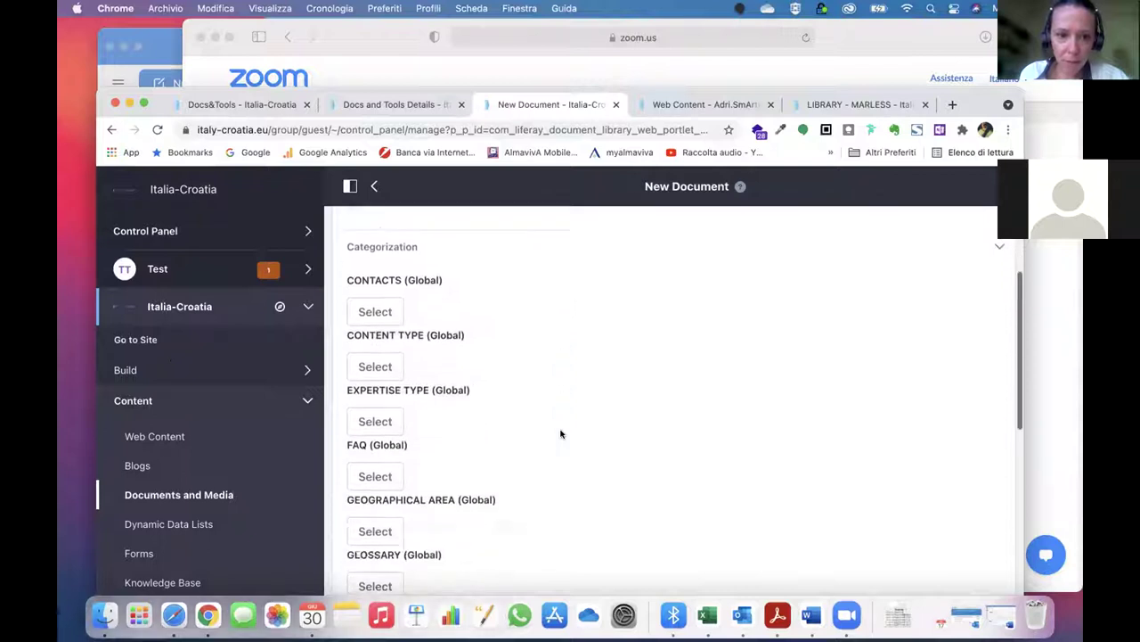
scroll(561, 434, down, 5)
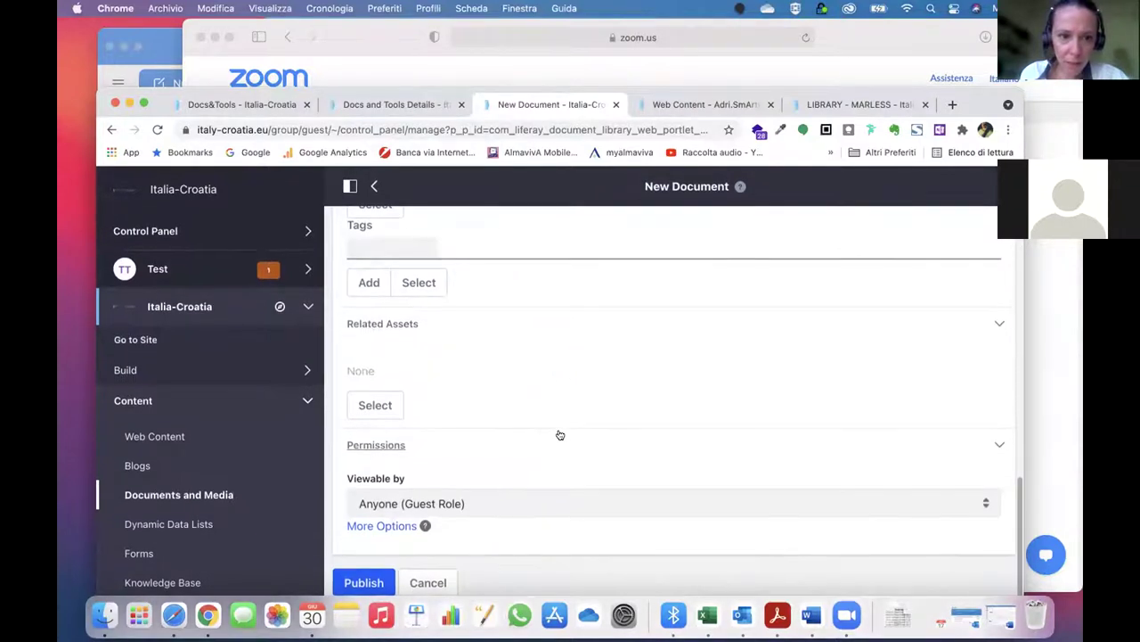
scroll(560, 434, up, 2)
scroll(560, 434, up, 12)
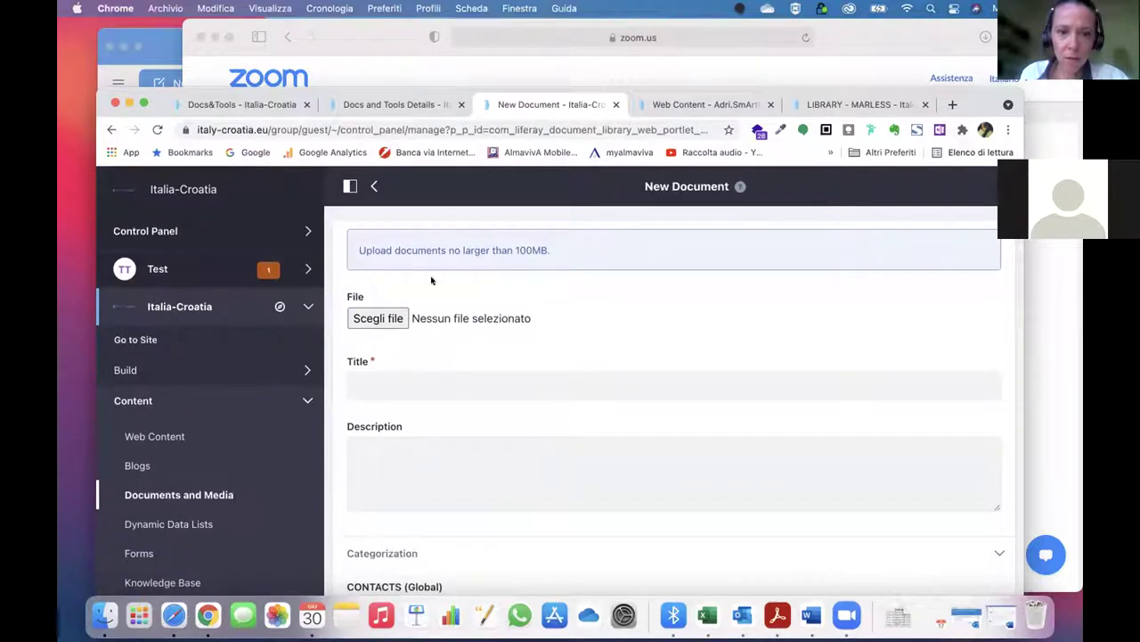
Highlight the 100MB upload limit in the New Document form and leave the form without publishing
drag(370, 248, 528, 243)
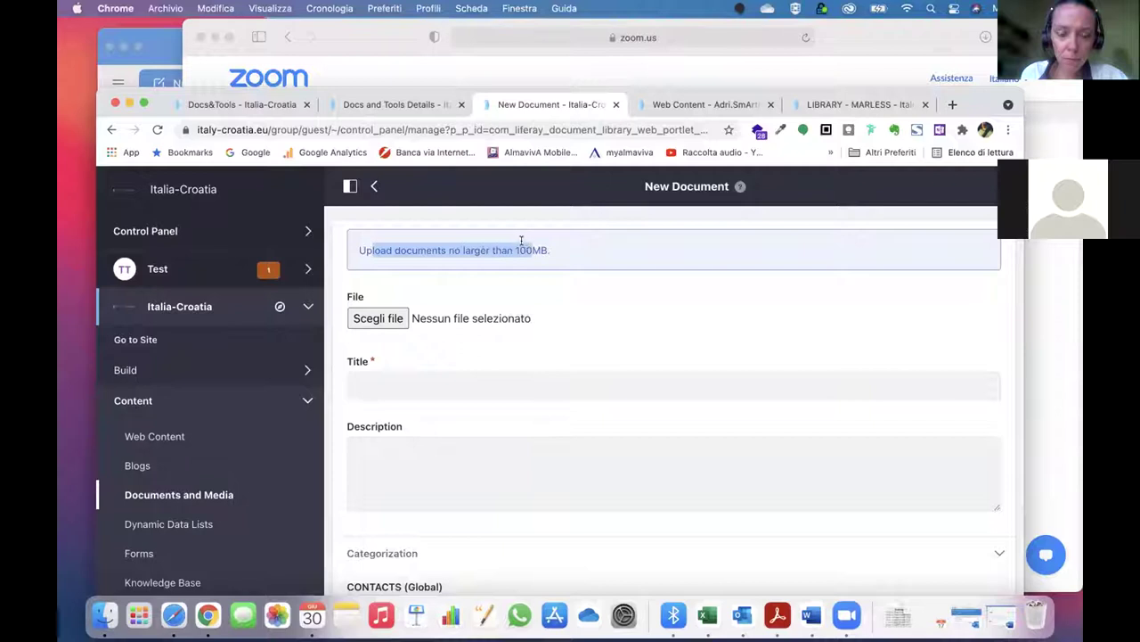
click(538, 247)
double_click(520, 249)
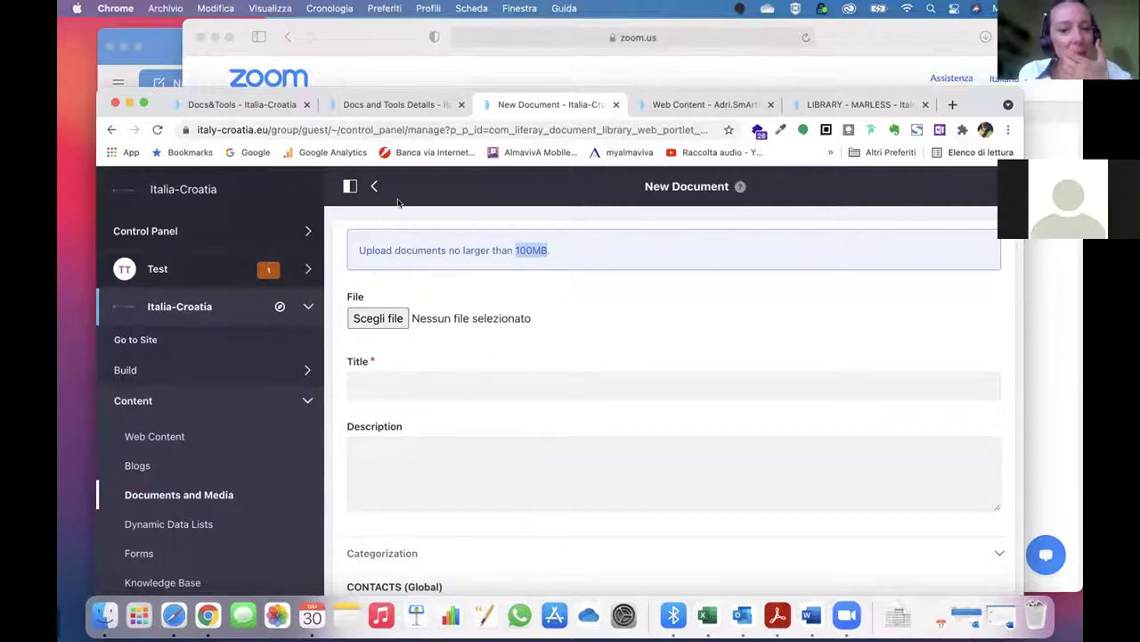
click(372, 188)
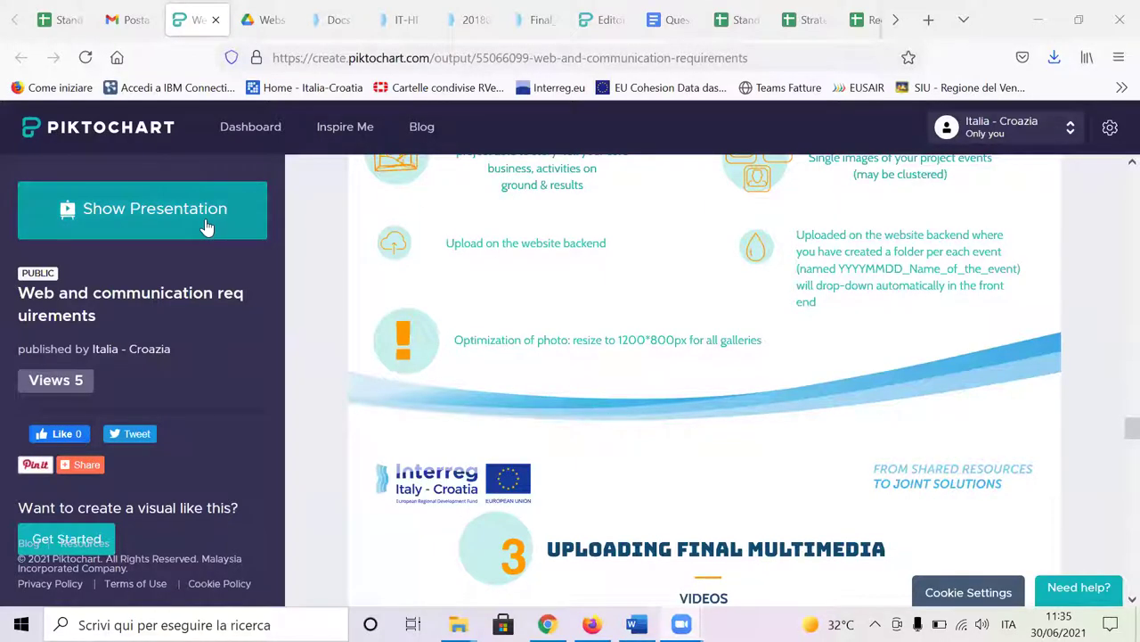
Show the Web and communication requirements infographic in Piktochart as a full-screen presentation
click(206, 227)
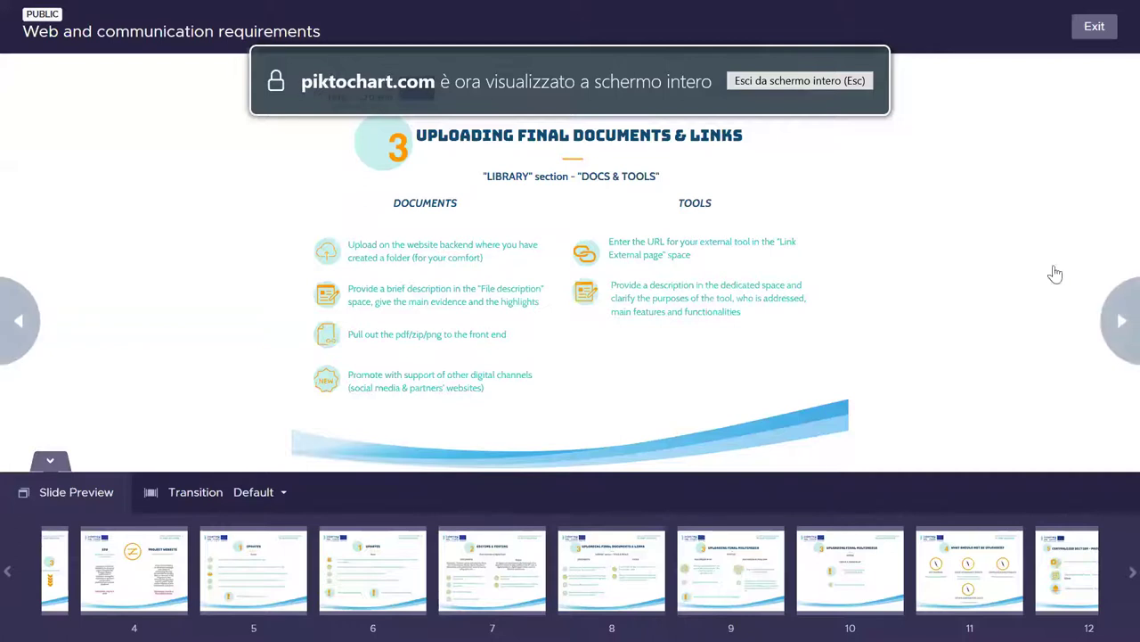
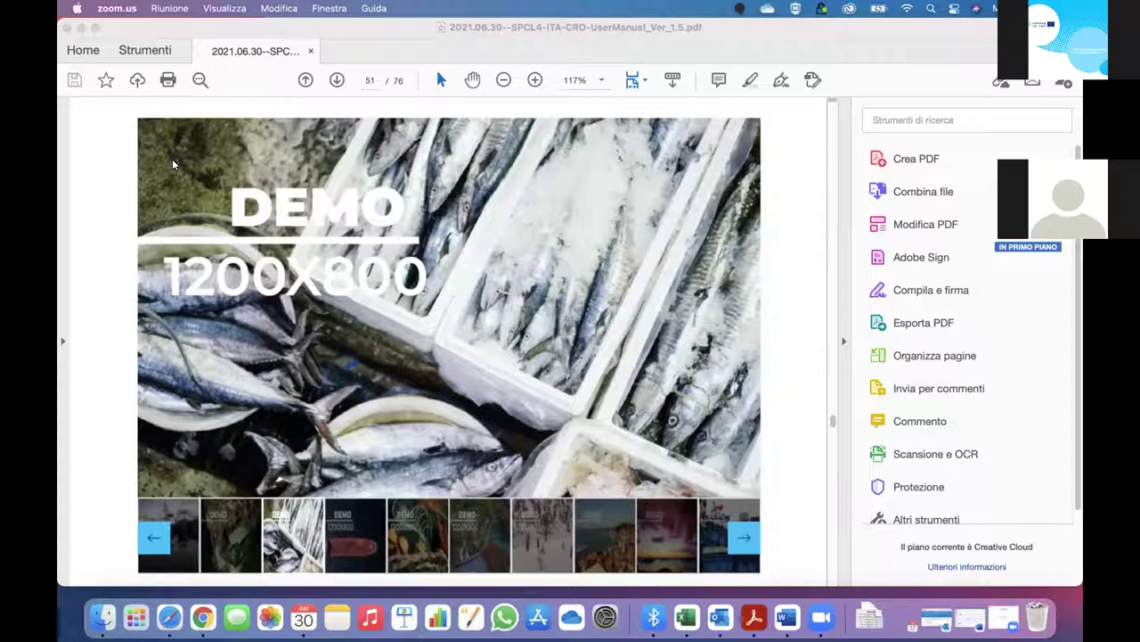
Switch to Chrome and open the Multimedia Gallery Home folder in the KeyQplus site's Documents and Media library
click(203, 616)
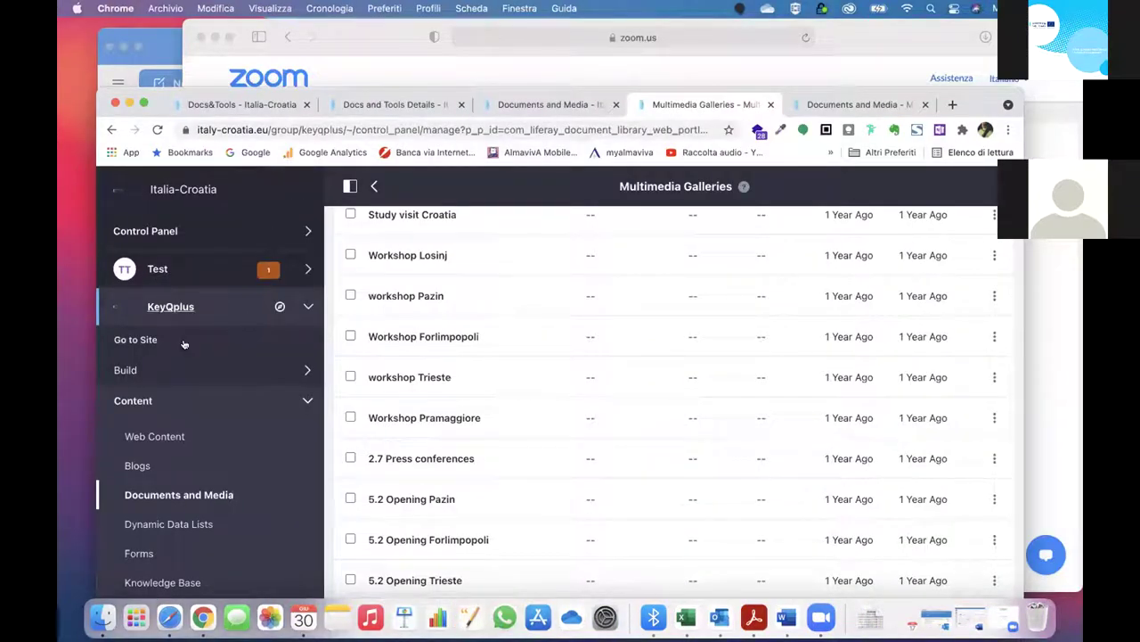
click(177, 499)
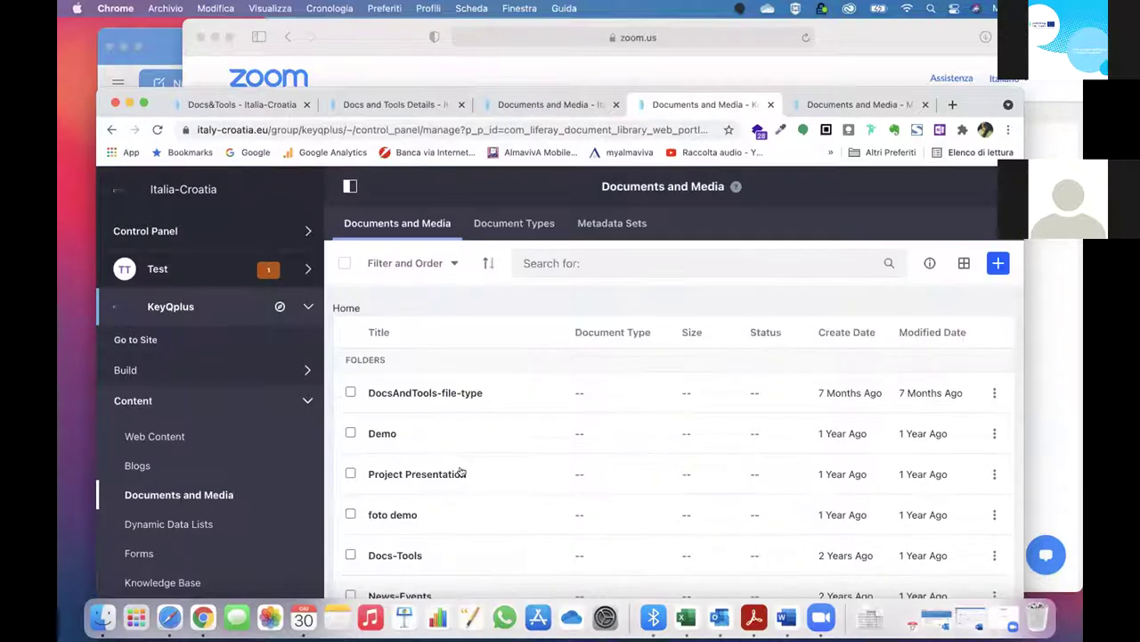
scroll(469, 470, down, 5)
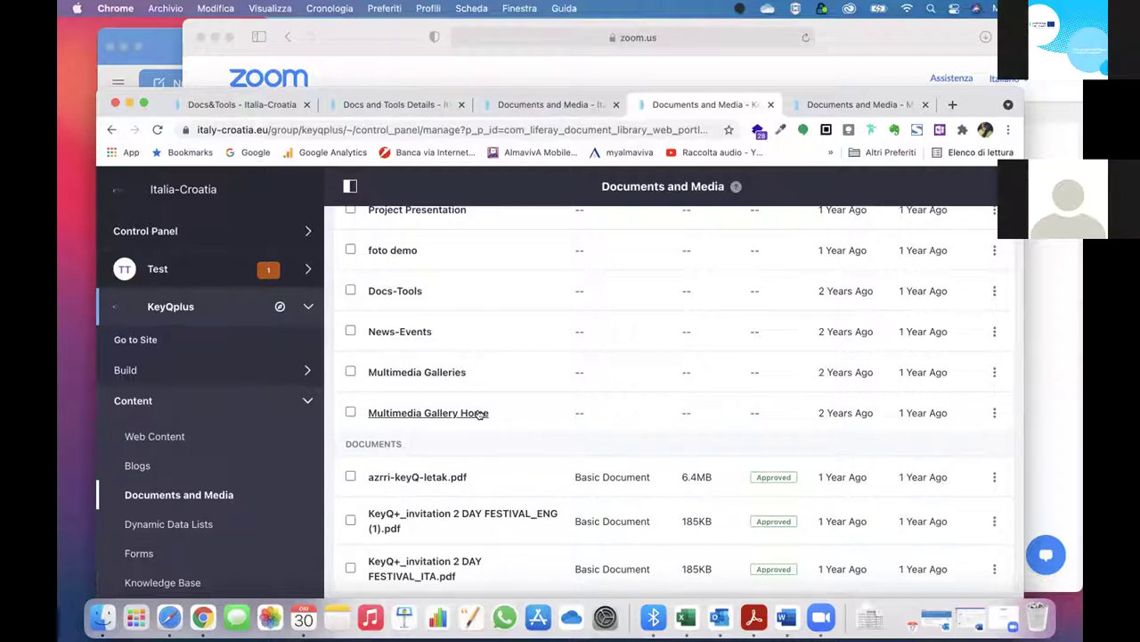
click(465, 412)
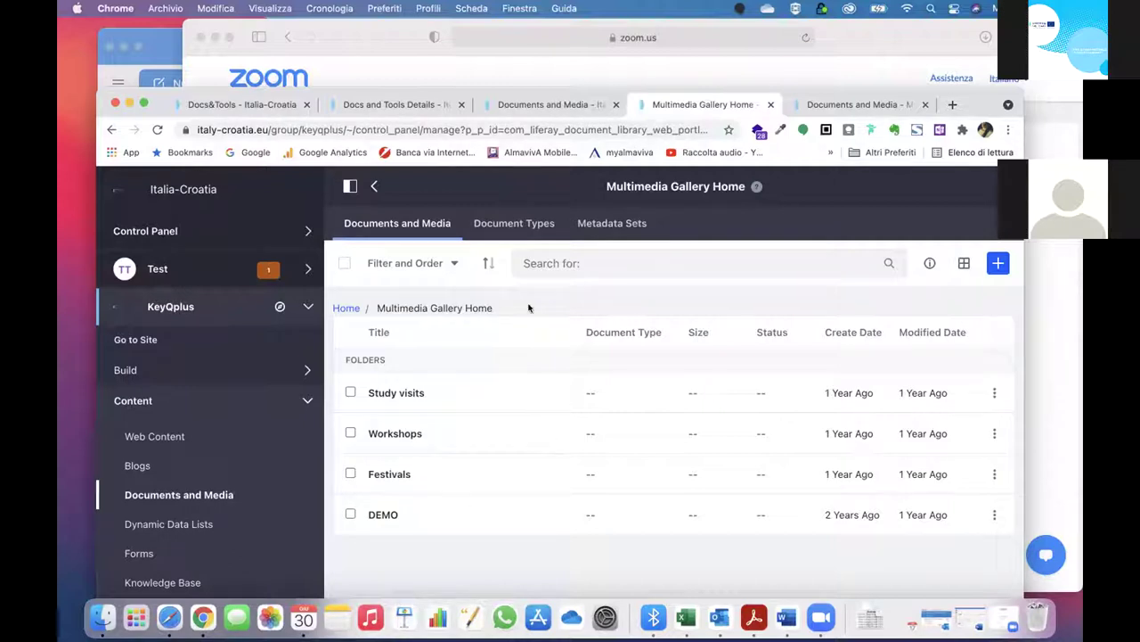
Open the Italia-Croatia site's Documents and Media library and look through its Home folder list
click(268, 108)
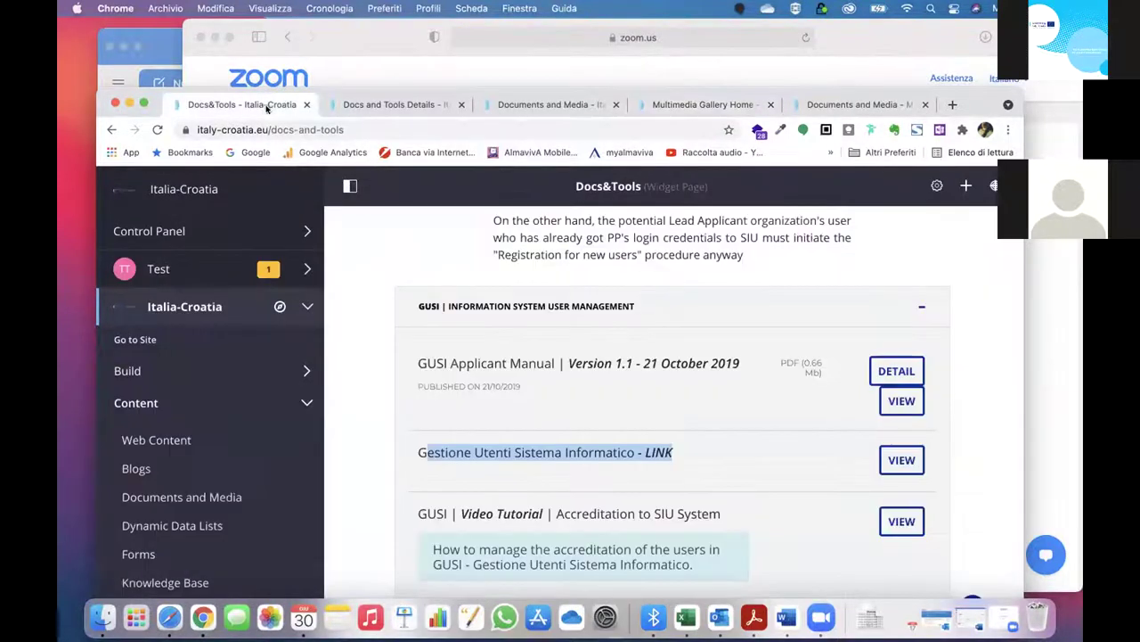
click(175, 498)
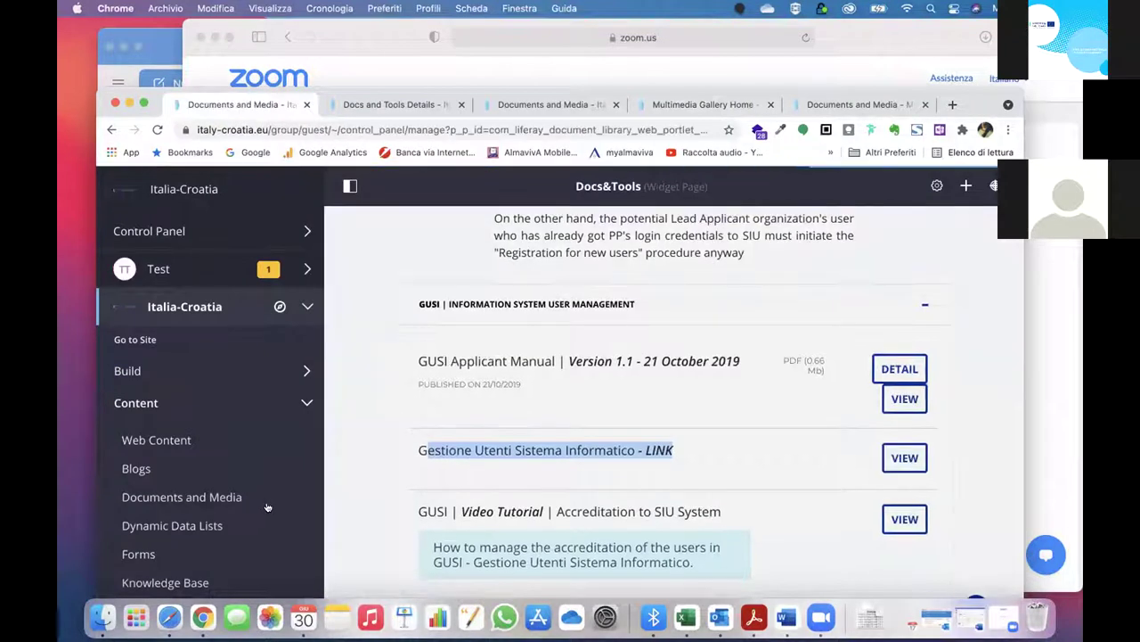
scroll(268, 504, down, 2)
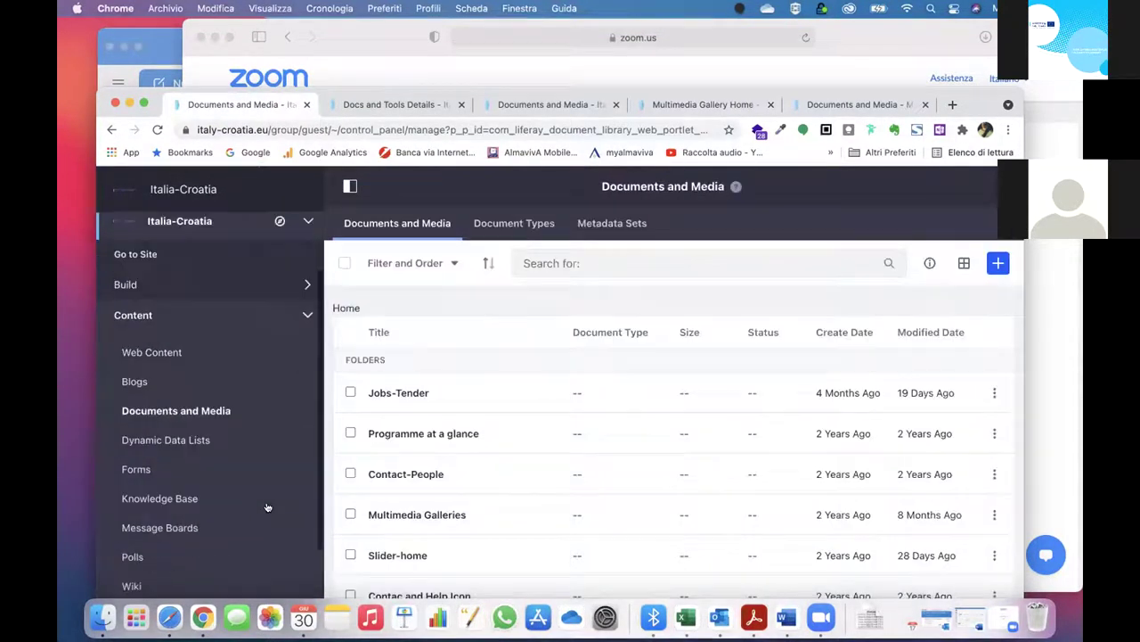
scroll(472, 512, down, 2)
scroll(472, 514, down, 4)
scroll(471, 514, up, 2)
scroll(471, 513, up, 3)
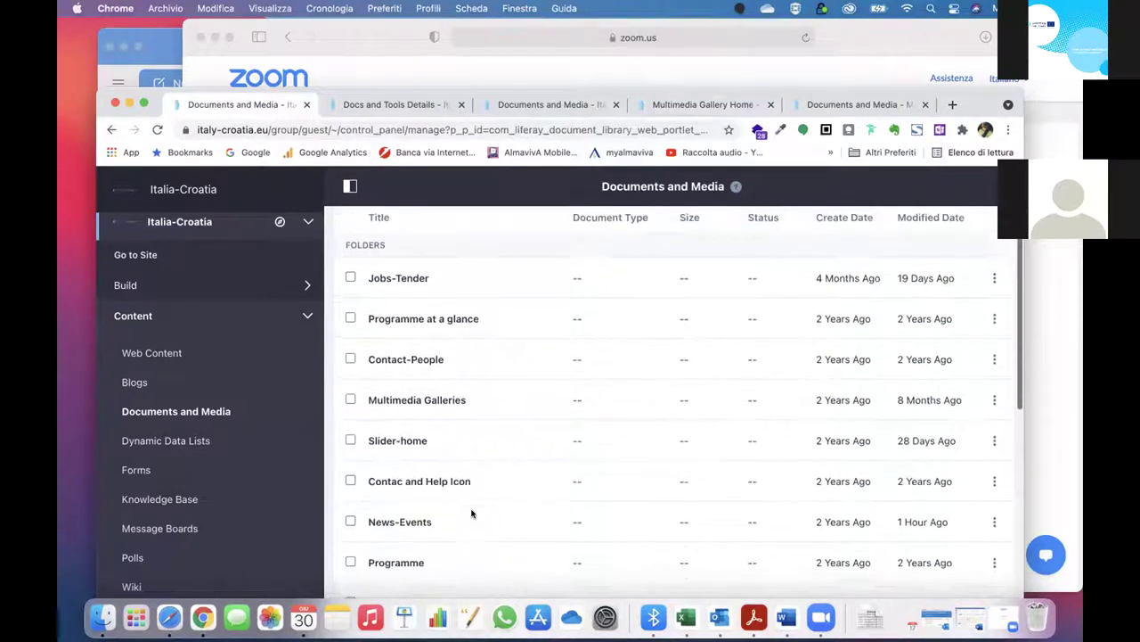
scroll(471, 511, down, 2)
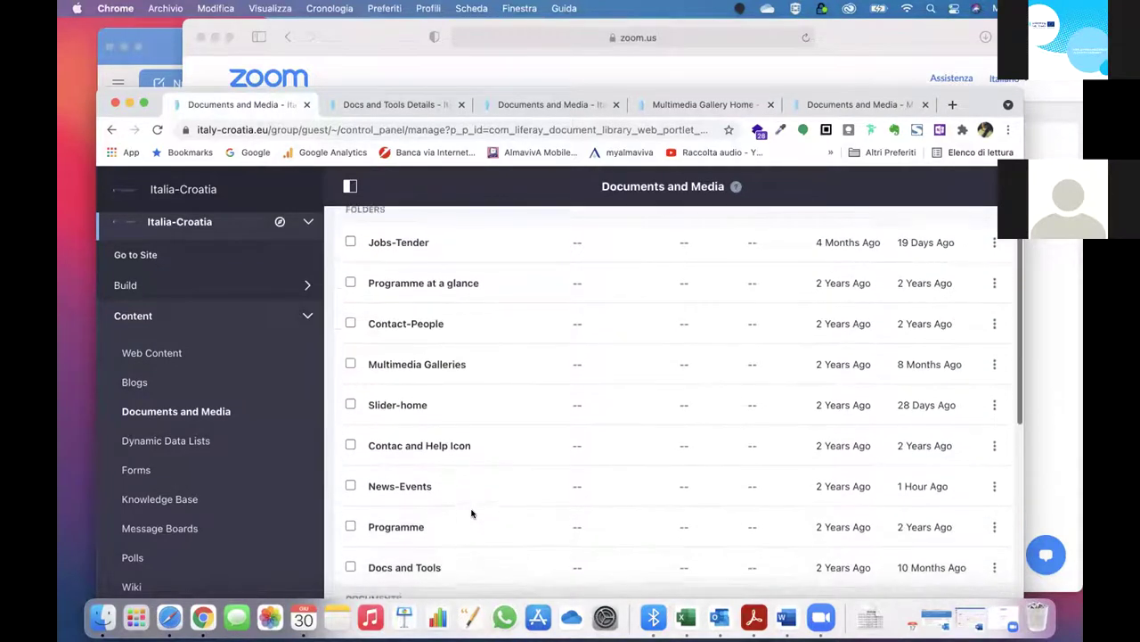
Open the Multimedia Galleries folder of the Italia-Croatia library and review its event subfolders
click(421, 360)
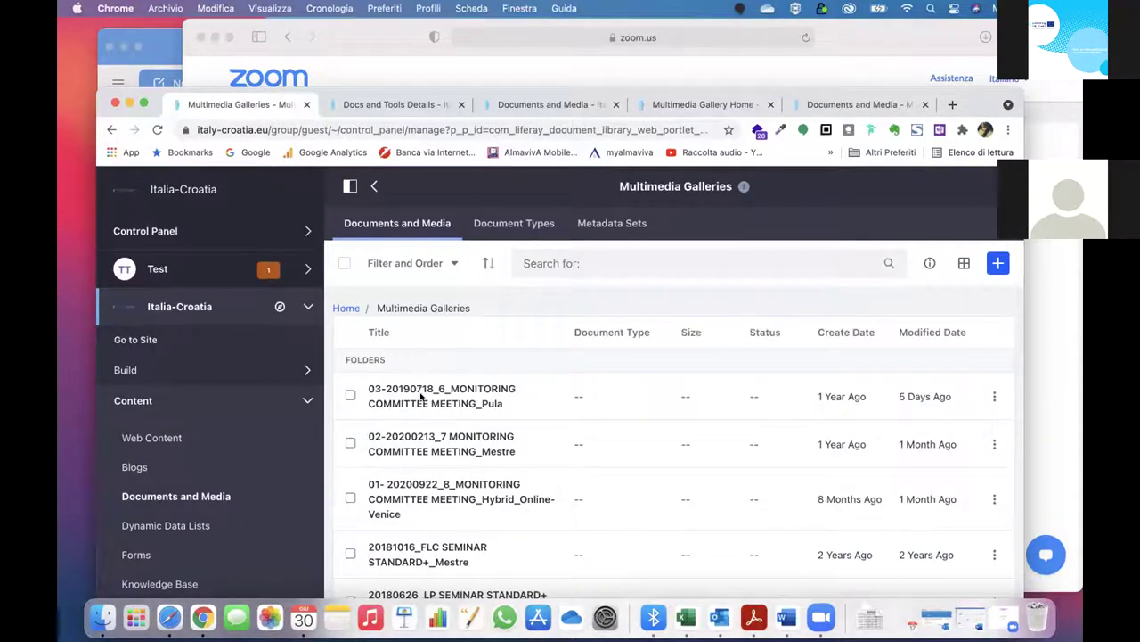
scroll(421, 374, down, 8)
scroll(422, 397, down, 4)
scroll(422, 387, up, 12)
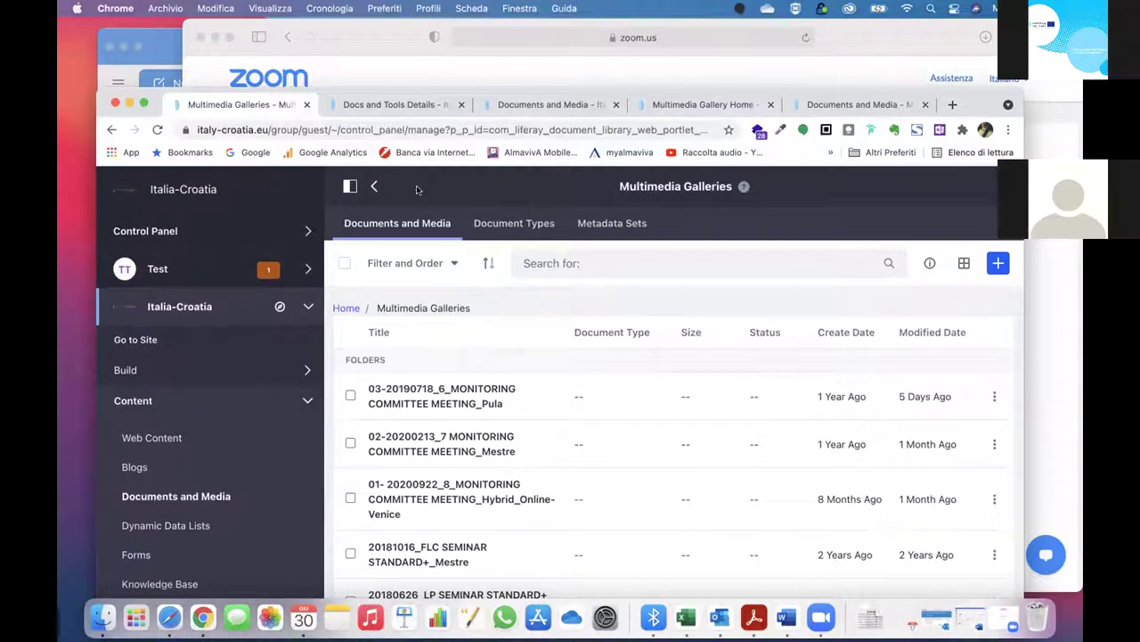
Return to the Italia-Croatia library's Home level and review the top-level folders again
click(348, 308)
scroll(482, 398, down, 3)
scroll(482, 399, down, 4)
scroll(482, 398, up, 3)
scroll(482, 398, up, 1)
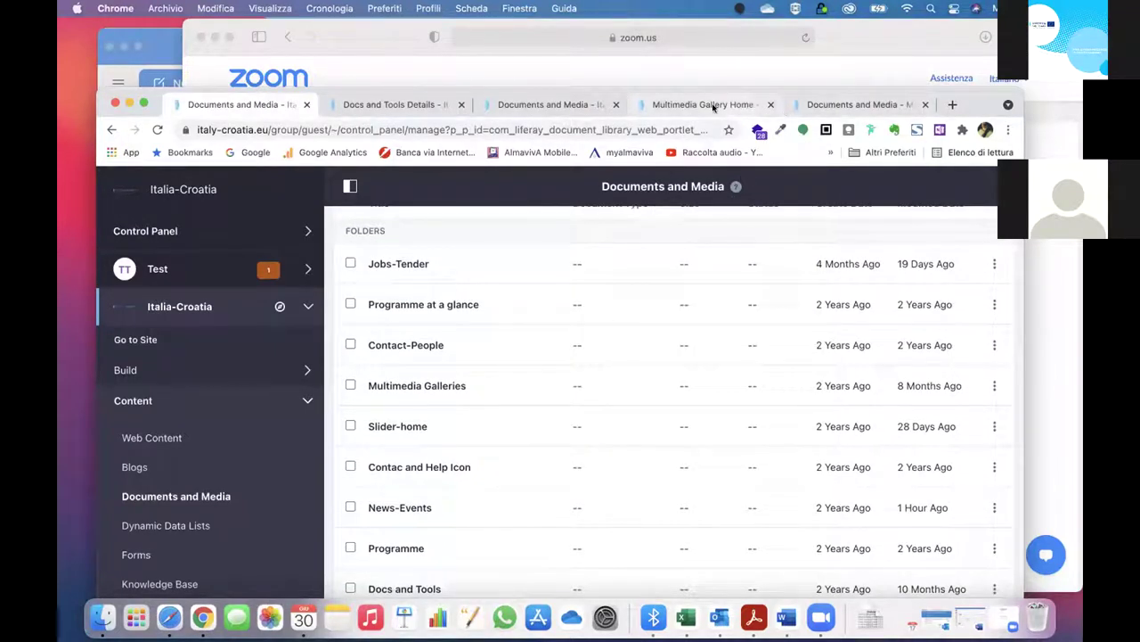
Open the Multimedia Gallery Home folder in the MARLESS site's Documents and Media library
click(845, 107)
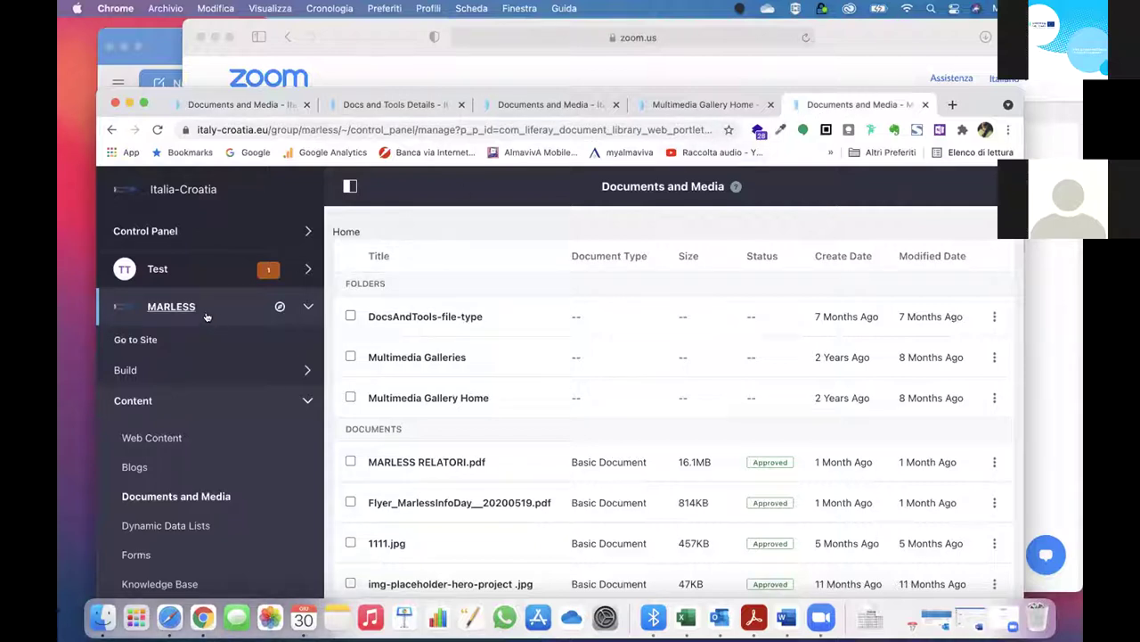
click(169, 496)
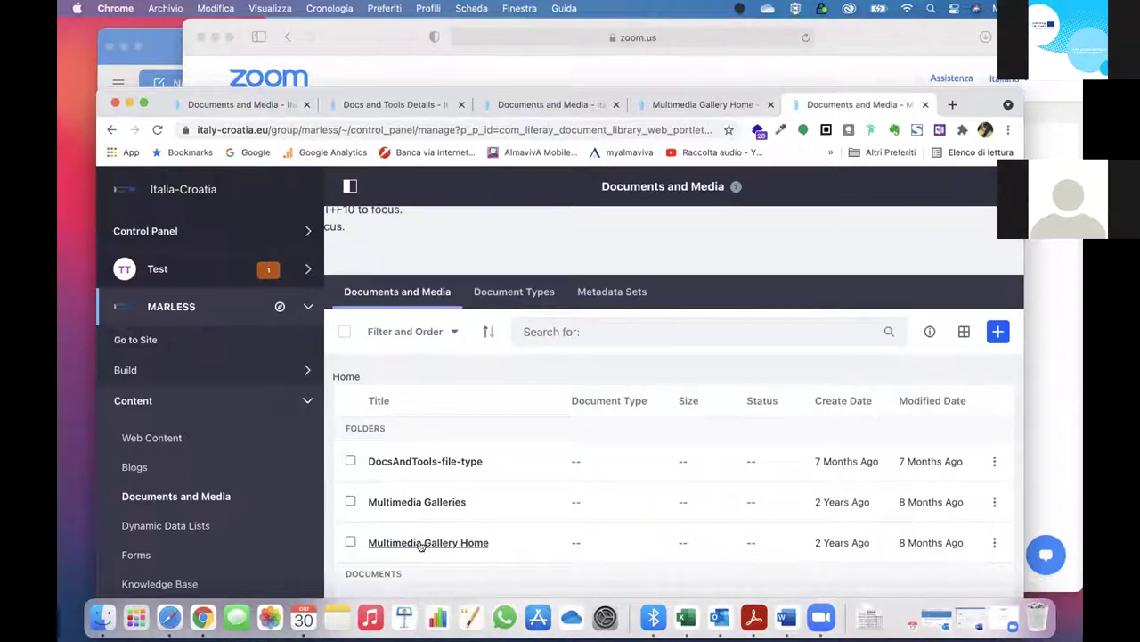
click(422, 543)
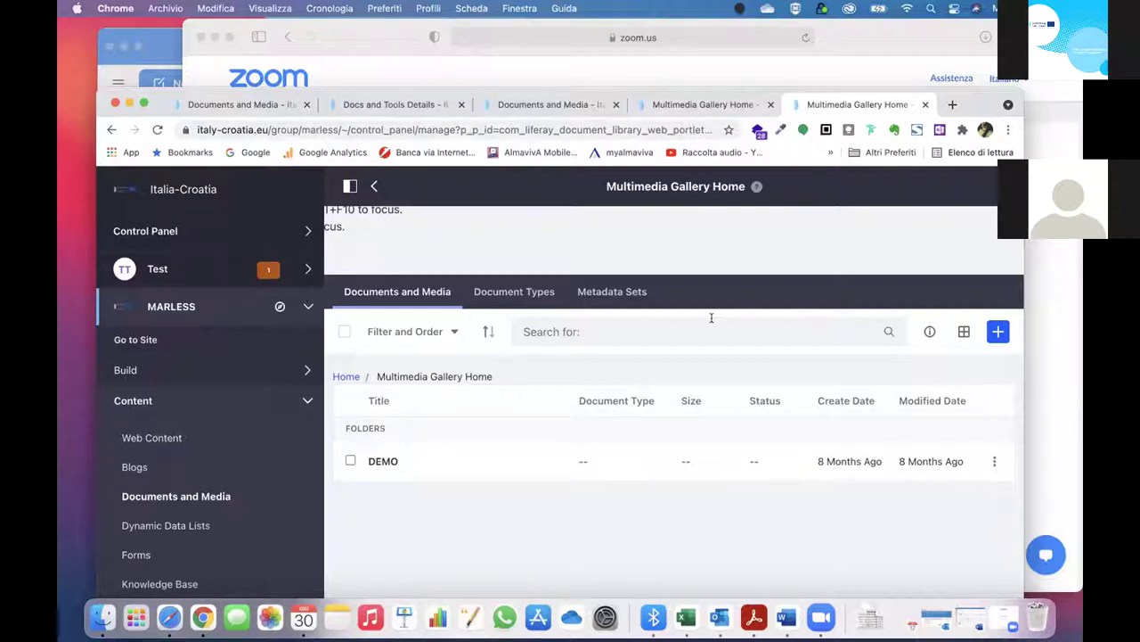
Show the item types that can be added to KeyQplus's Multimedia Gallery Home folder, without creating anything
click(710, 104)
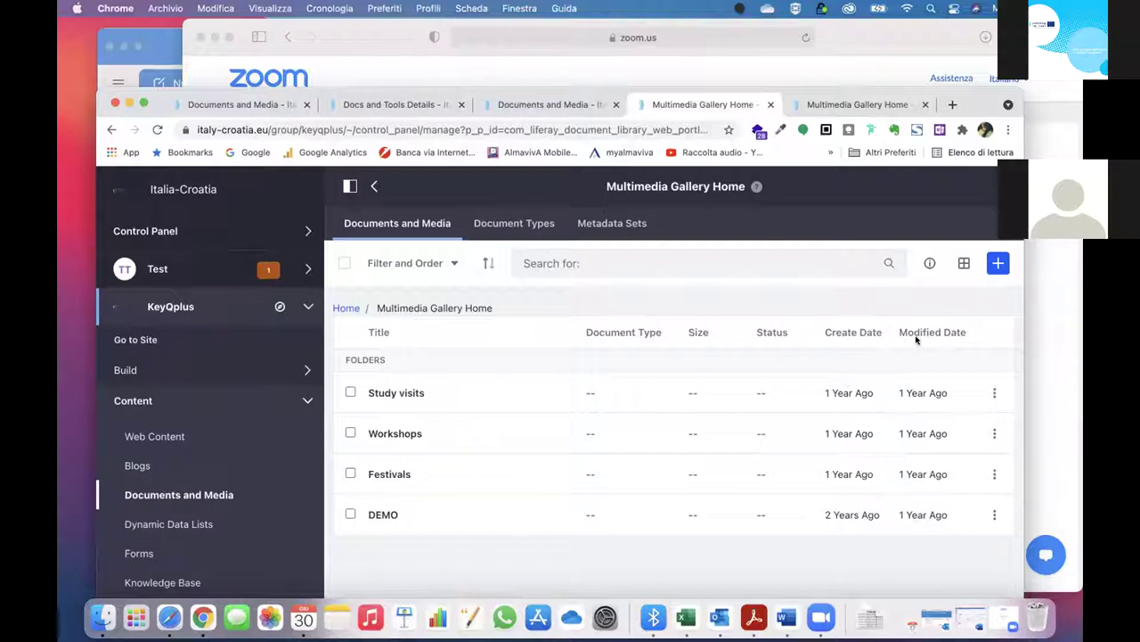
click(997, 263)
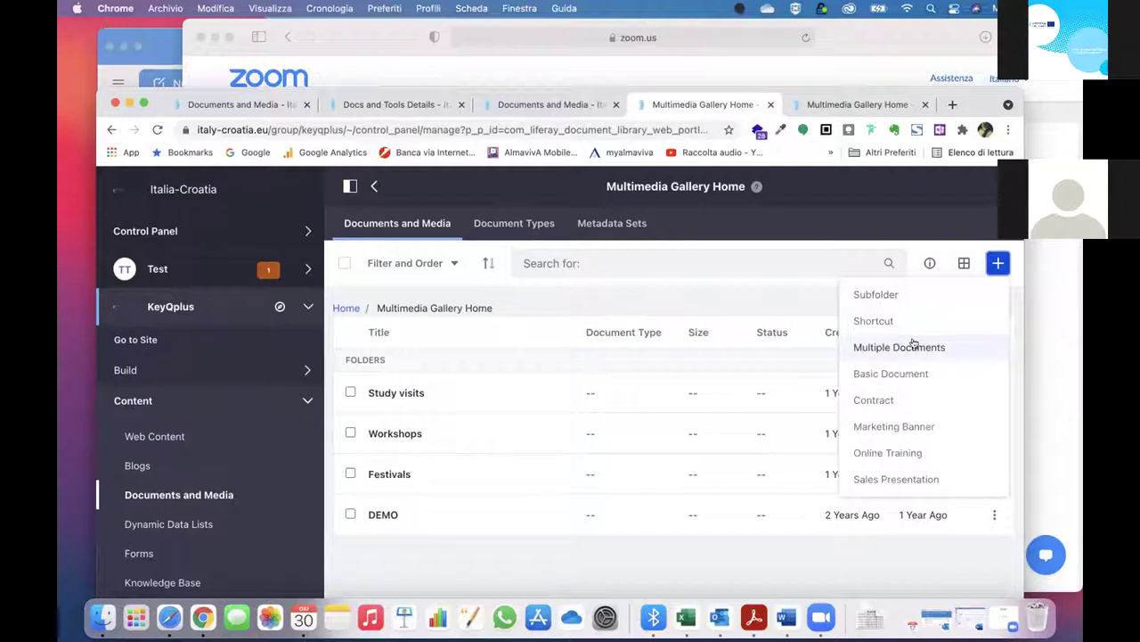
click(997, 264)
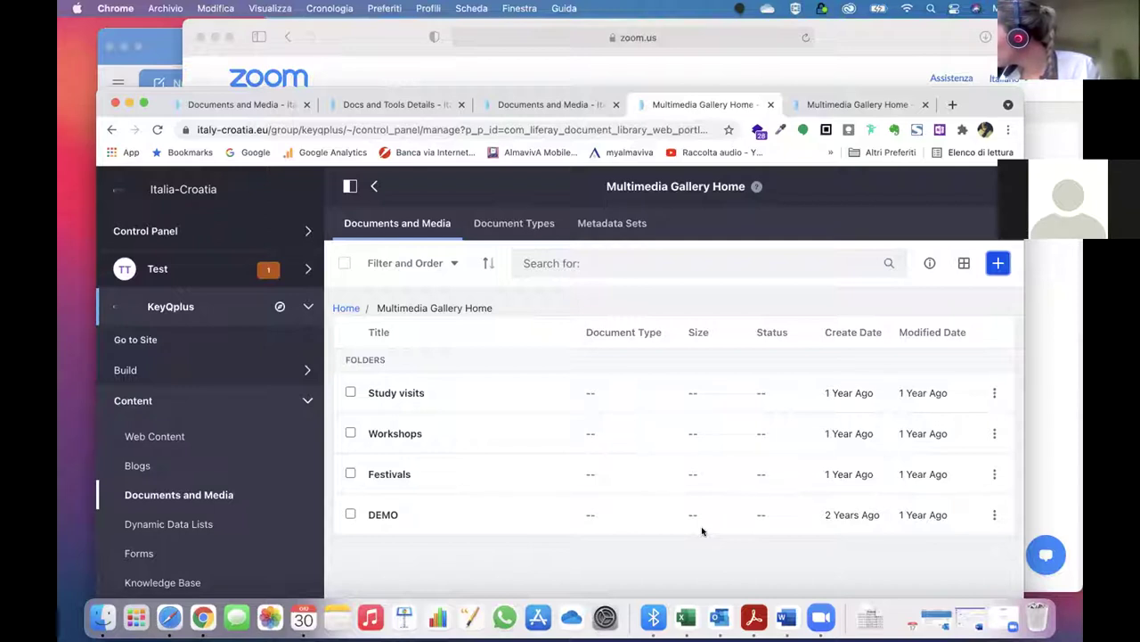
Go to the MARLESS project site and view the Multimedia gallery on its About the Project page
click(846, 108)
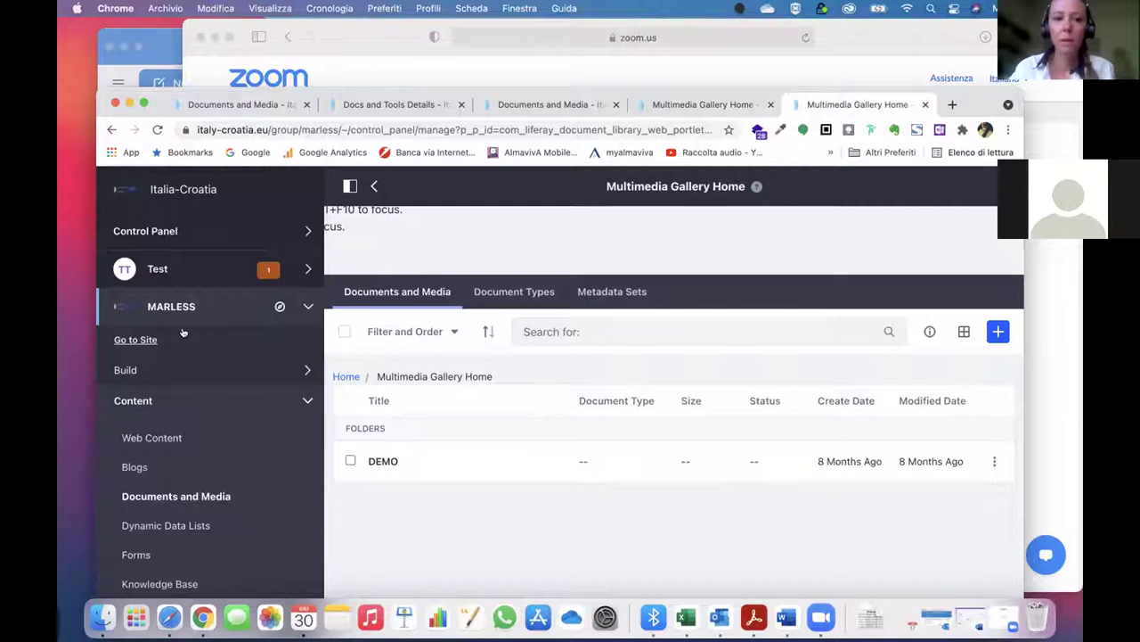
click(135, 339)
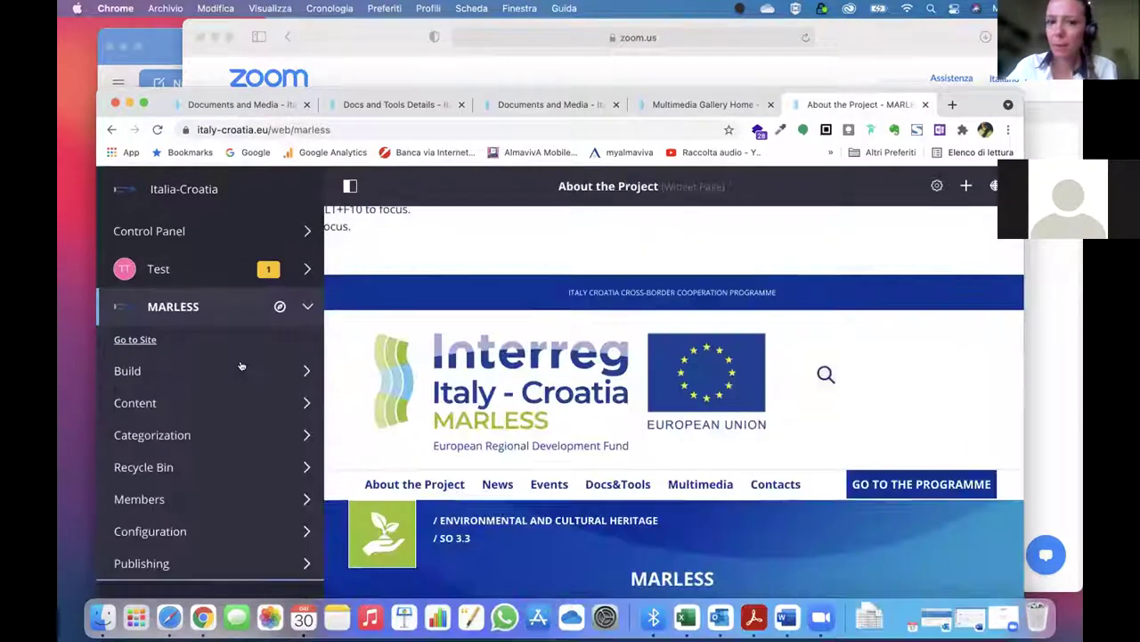
scroll(486, 405, down, 15)
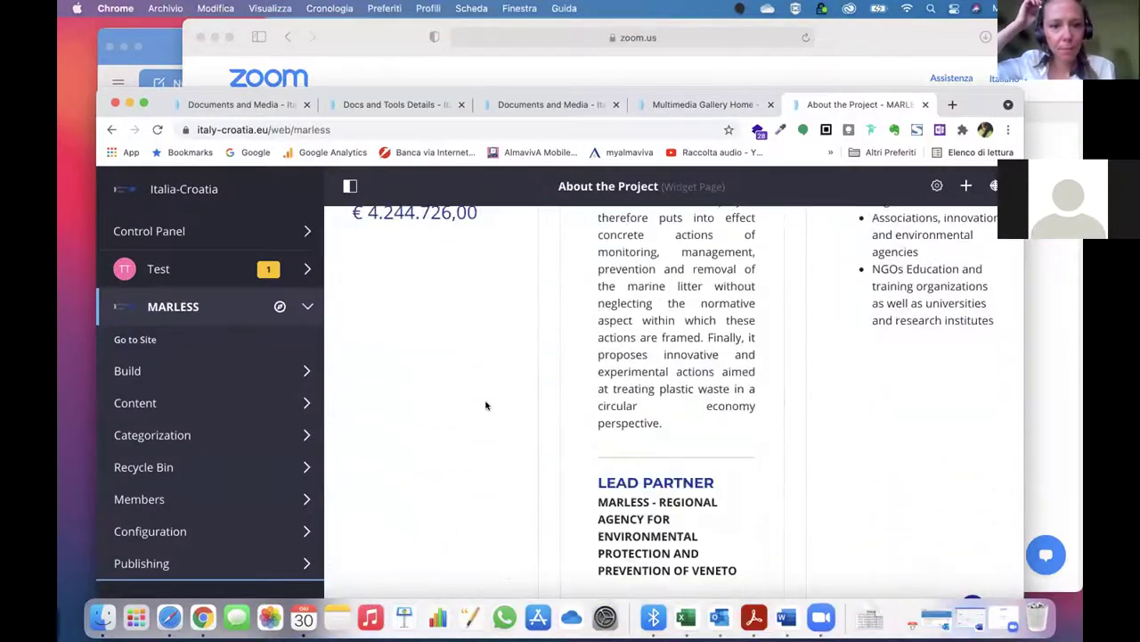
scroll(487, 406, down, 20)
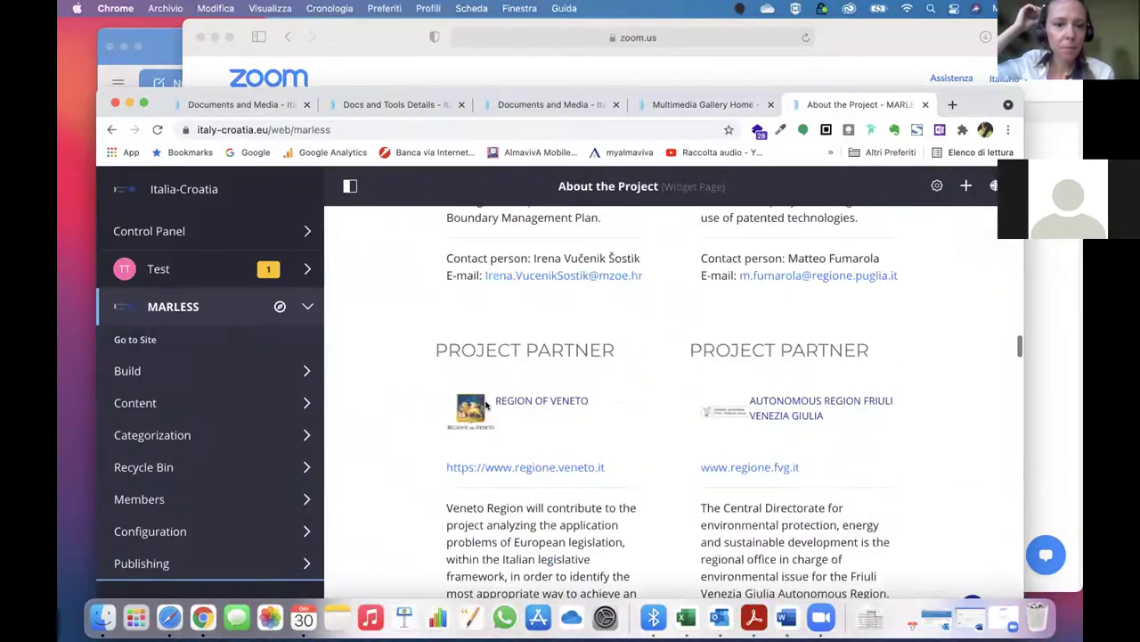
scroll(486, 405, down, 20)
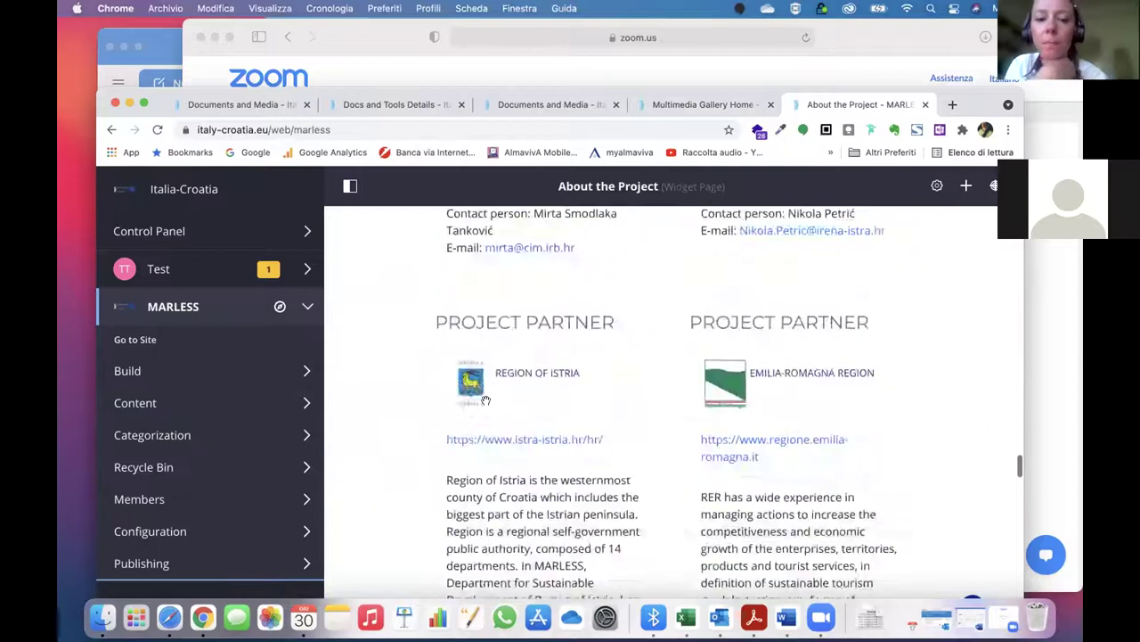
scroll(487, 405, down, 20)
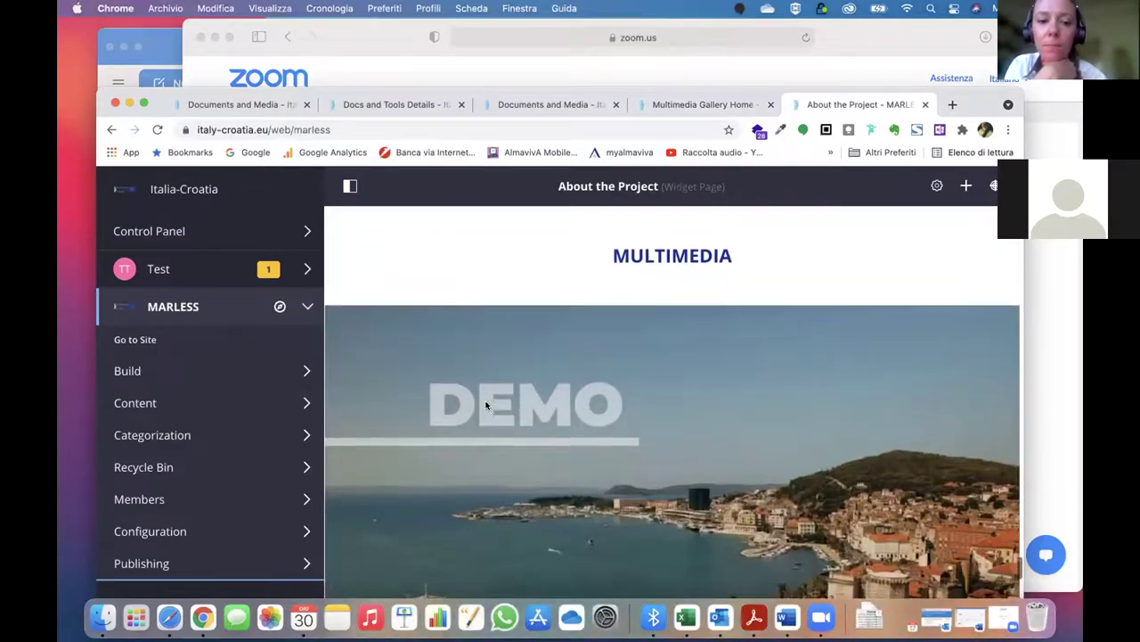
scroll(486, 405, down, 3)
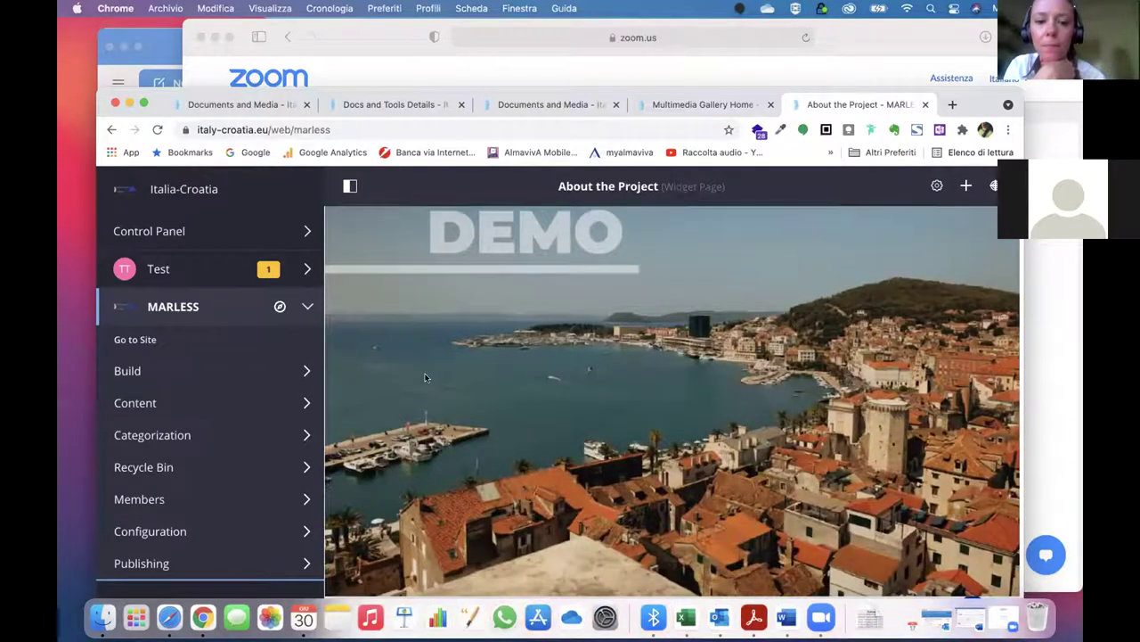
scroll(465, 462, down, 3)
scroll(472, 459, down, 4)
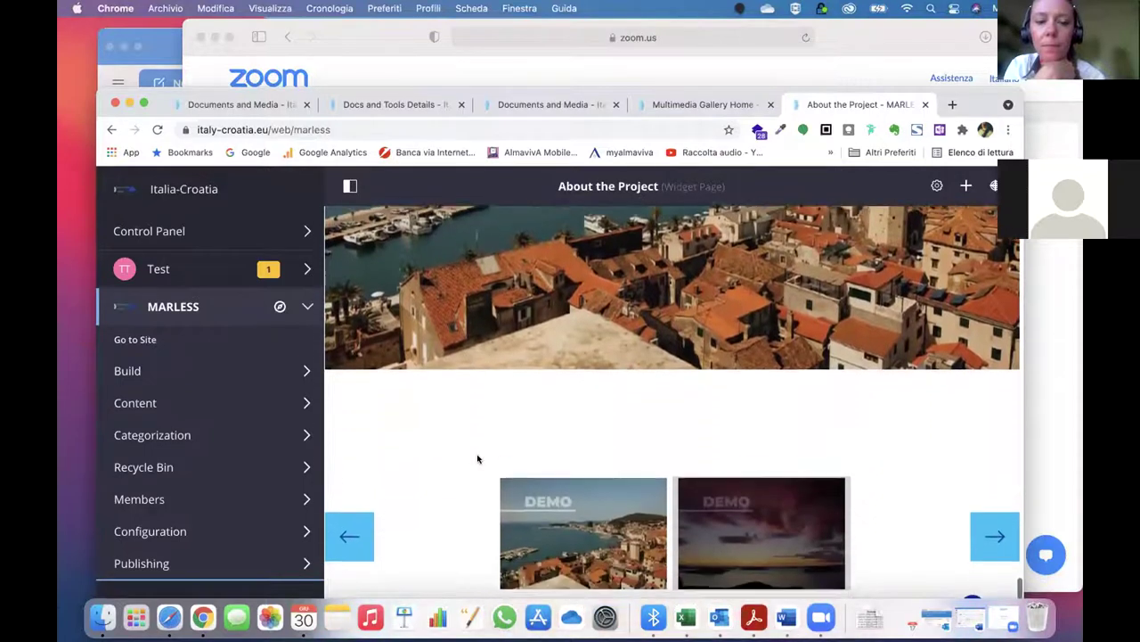
Examine the large gallery image and its thumbnails, and advance the MARLESS gallery to the next image
scroll(551, 267, up, 5)
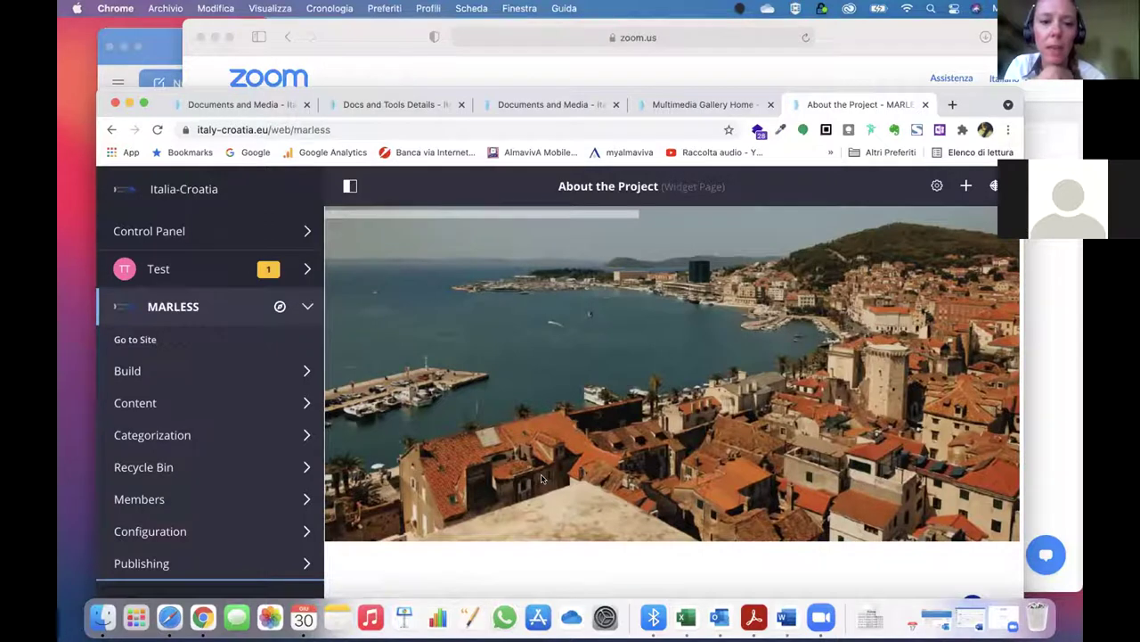
scroll(541, 477, up, 2)
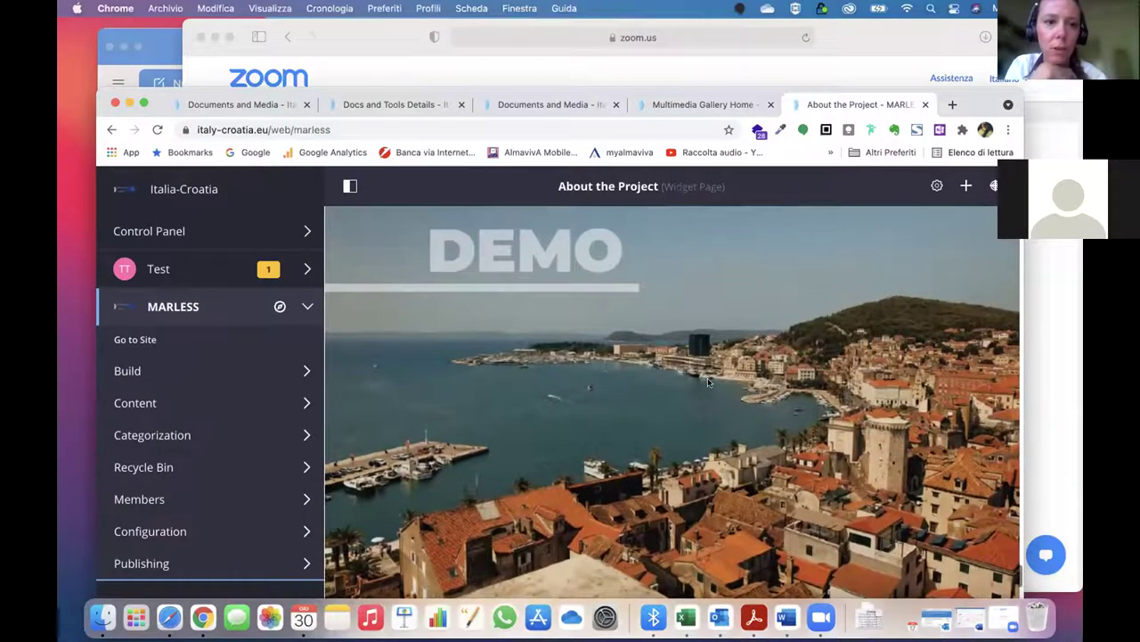
scroll(612, 454, down, 5)
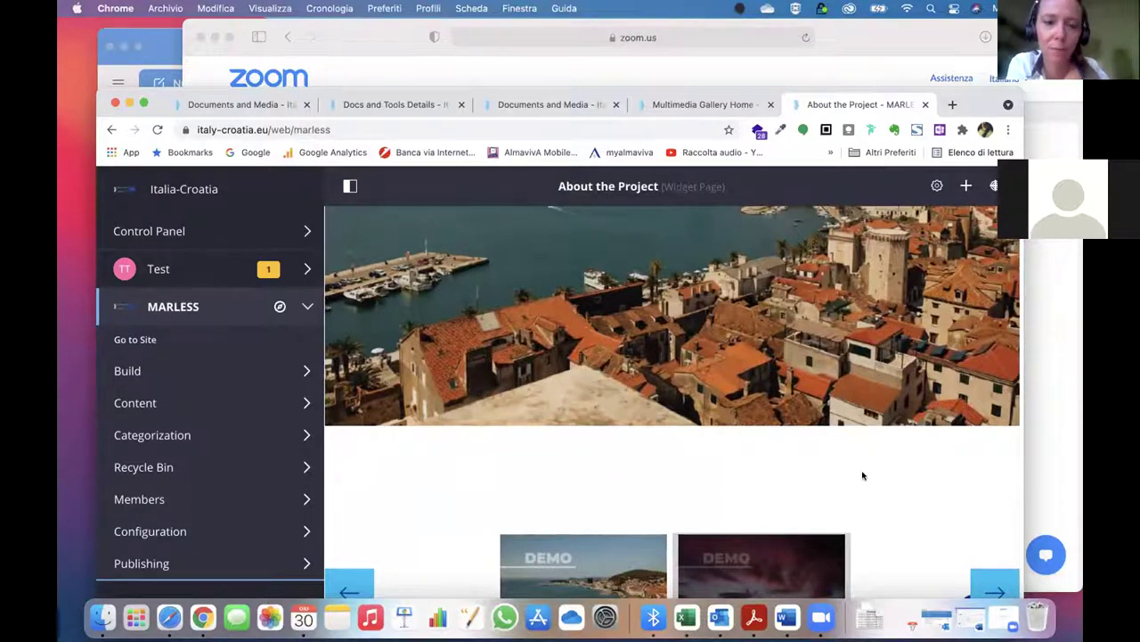
scroll(862, 473, down, 2)
click(985, 515)
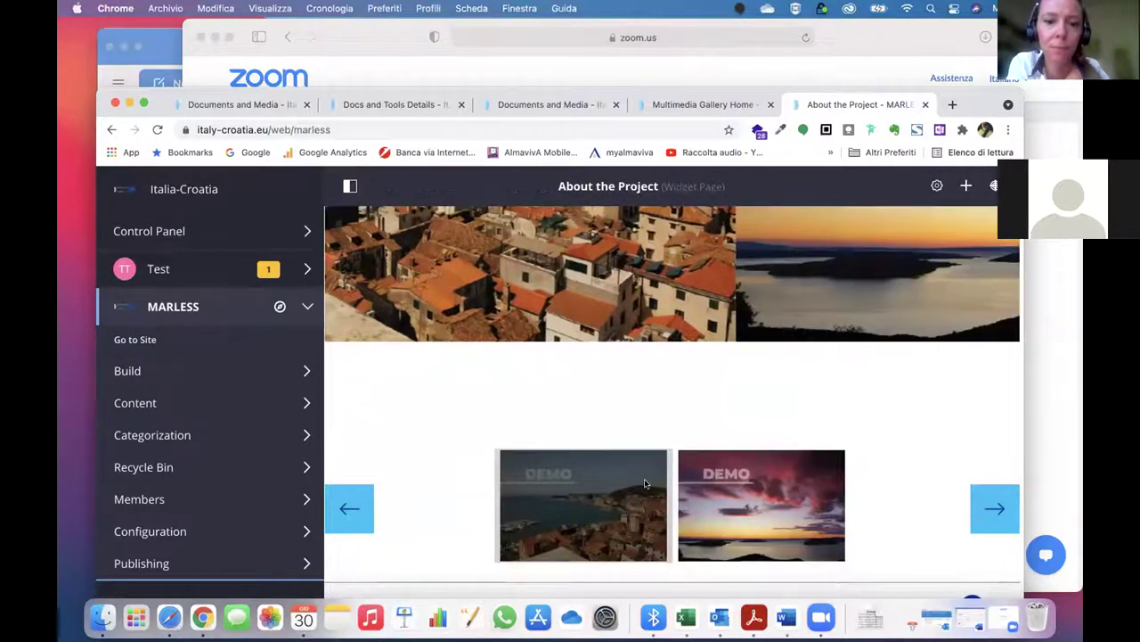
scroll(846, 397, up, 4)
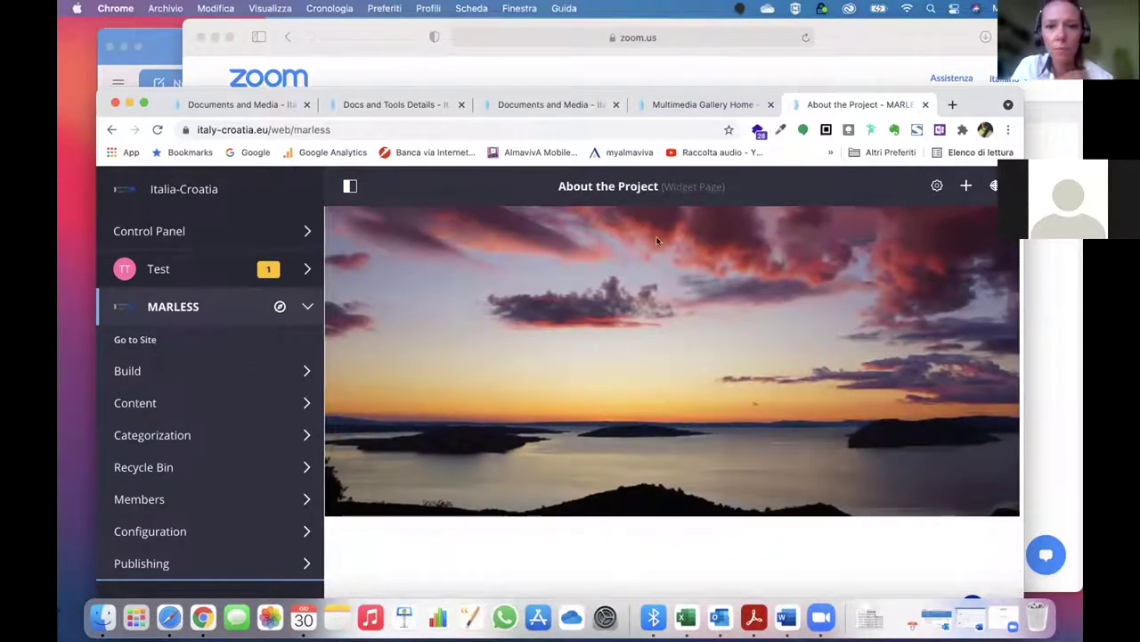
scroll(825, 386, down, 3)
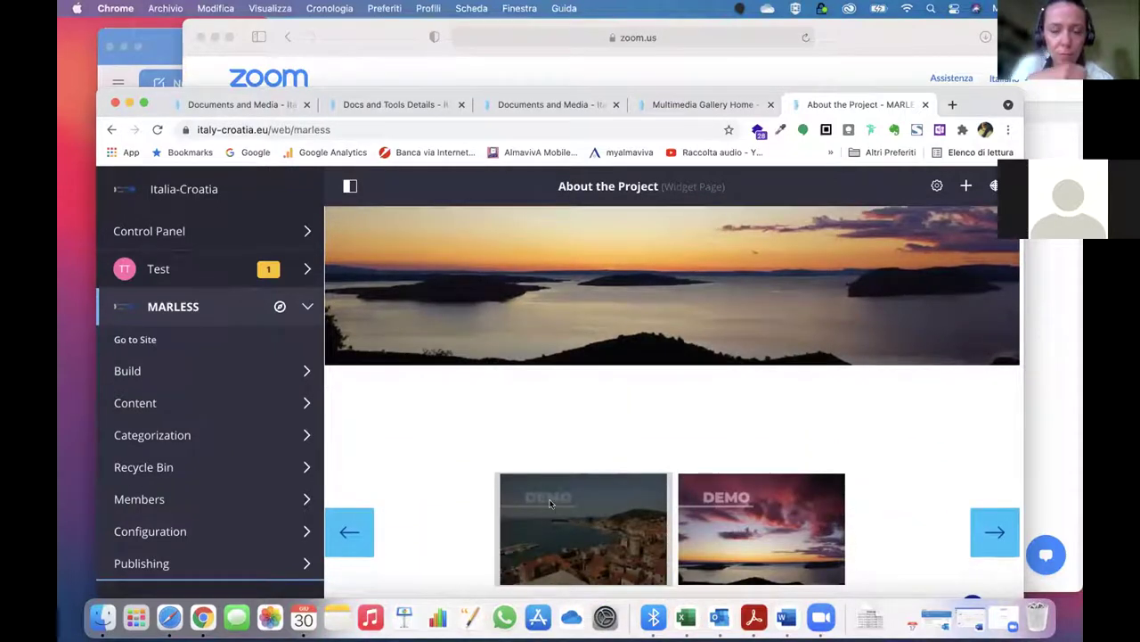
Leave the home page gallery and open the MARLESS site's Multimedia page to view its gallery selection
scroll(777, 338, up, 15)
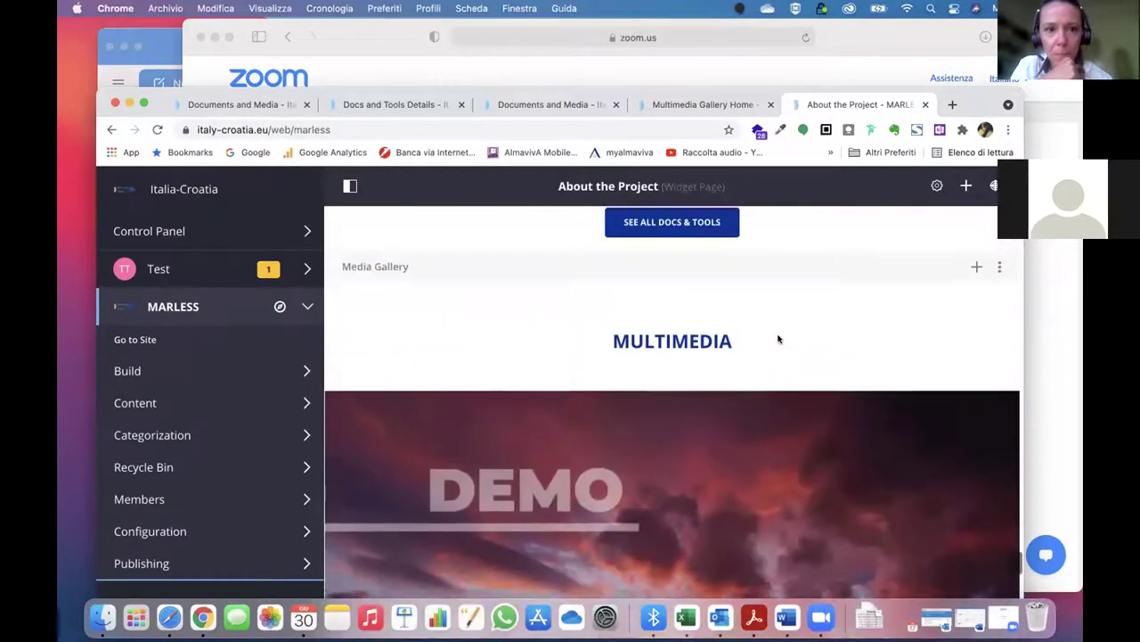
scroll(776, 340, up, 10)
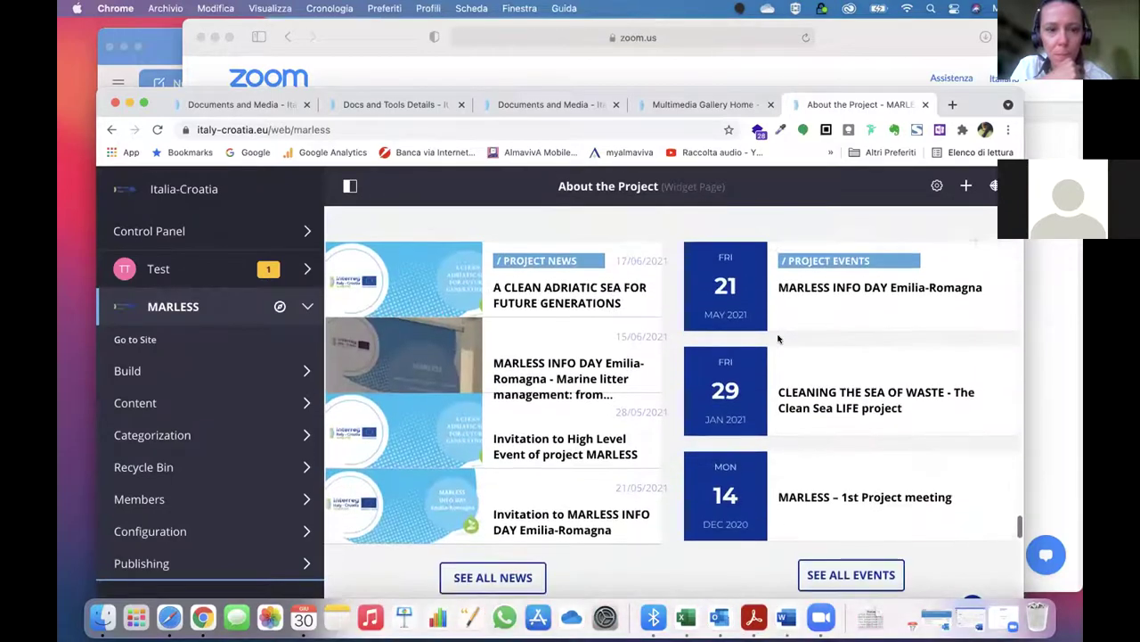
scroll(778, 335, up, 10)
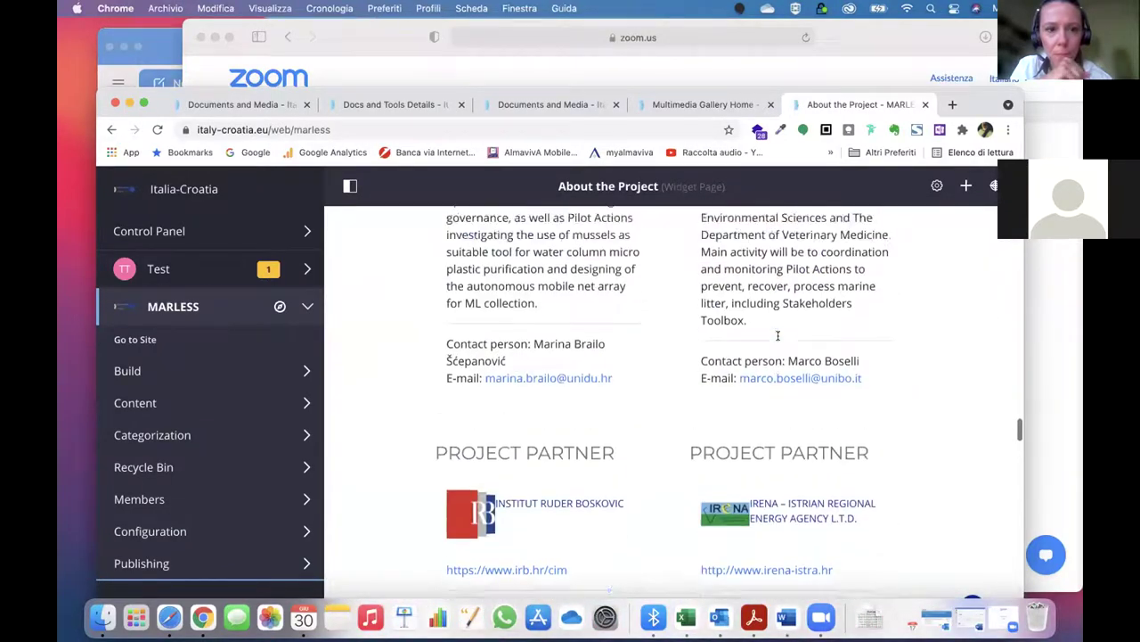
scroll(778, 337, up, 10)
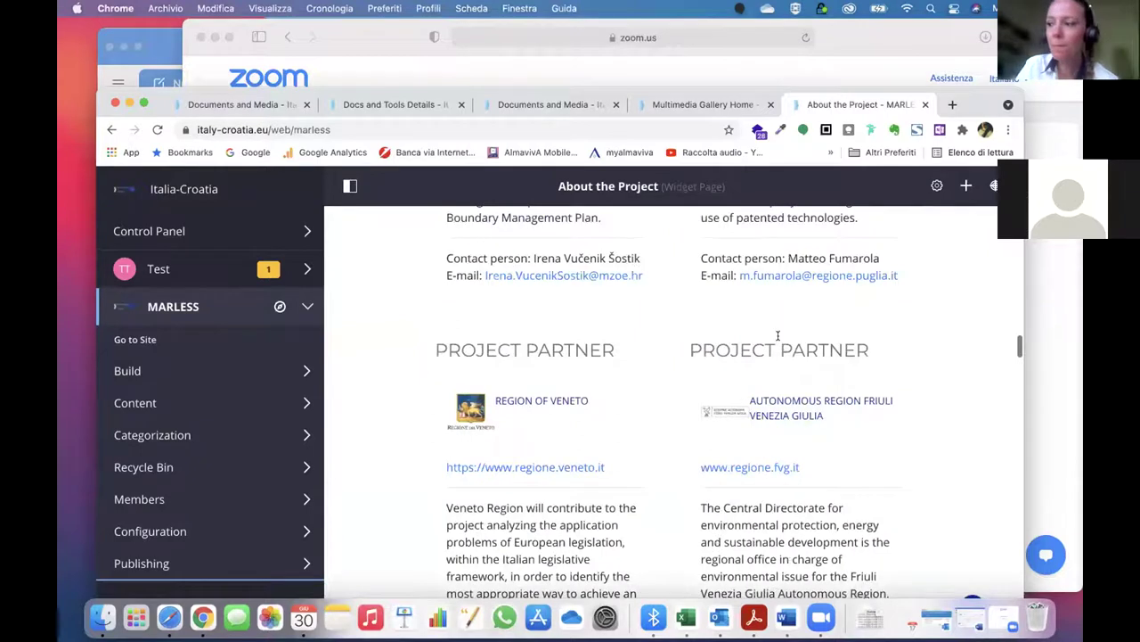
scroll(778, 337, up, 15)
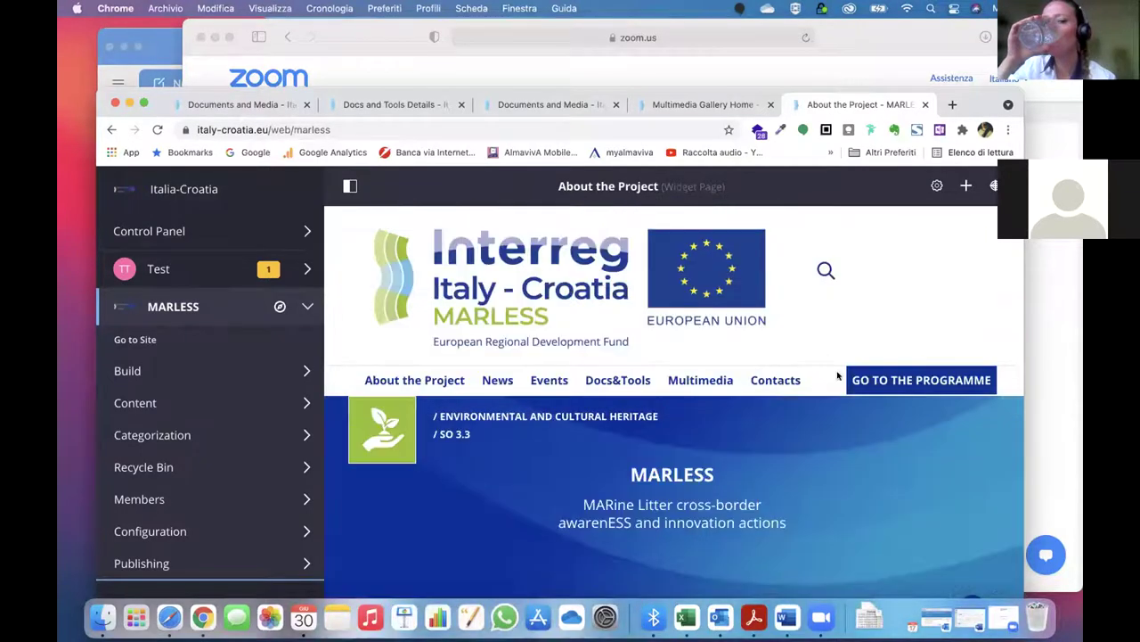
click(698, 378)
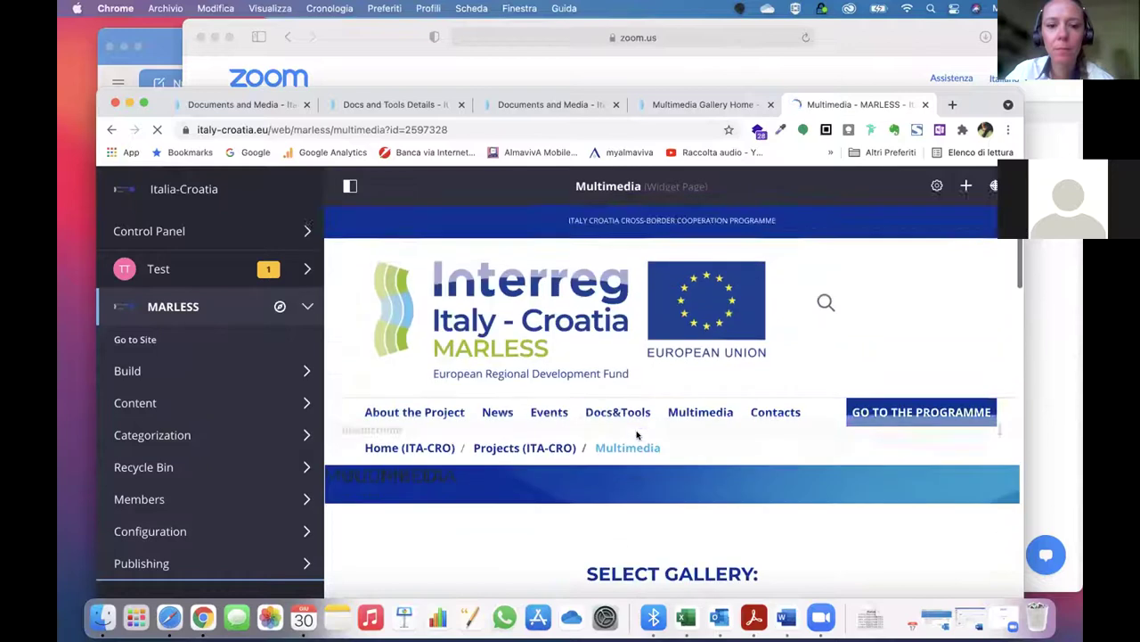
scroll(637, 434, down, 5)
scroll(637, 435, up, 5)
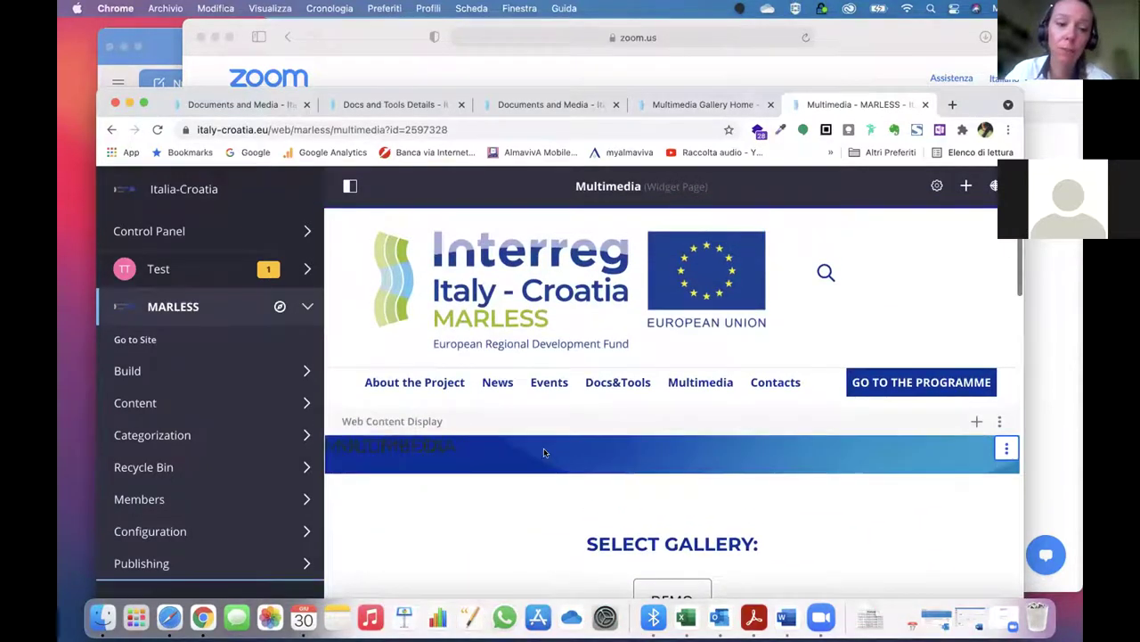
Show the gallery choices on the MARLESS Multimedia page, keeping DEMO selected
scroll(553, 455, down, 2)
click(666, 521)
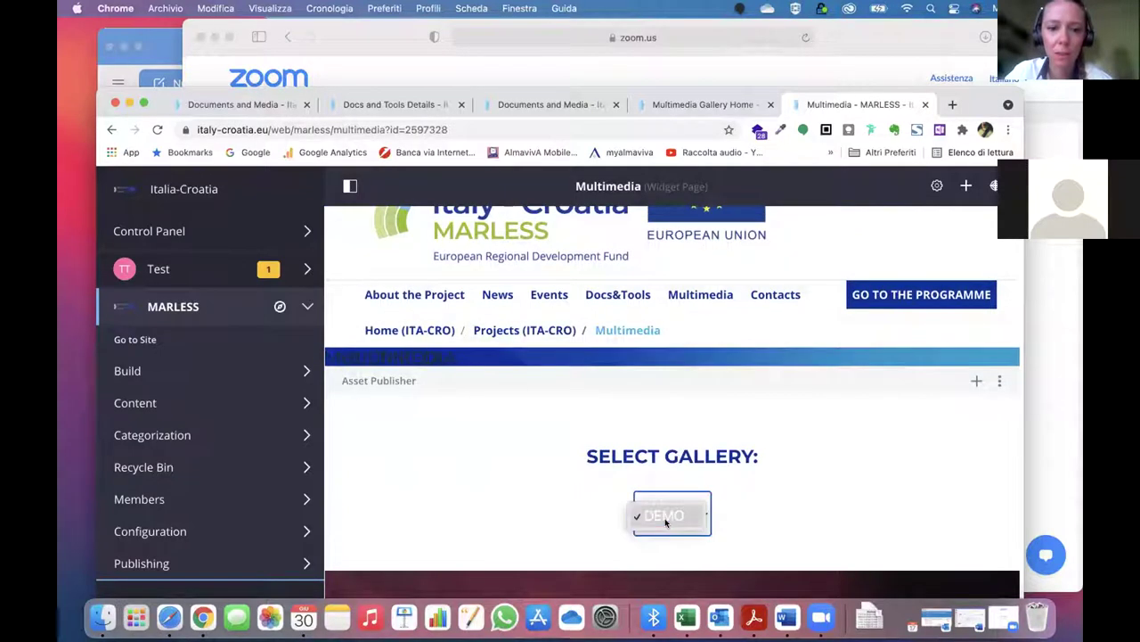
click(666, 521)
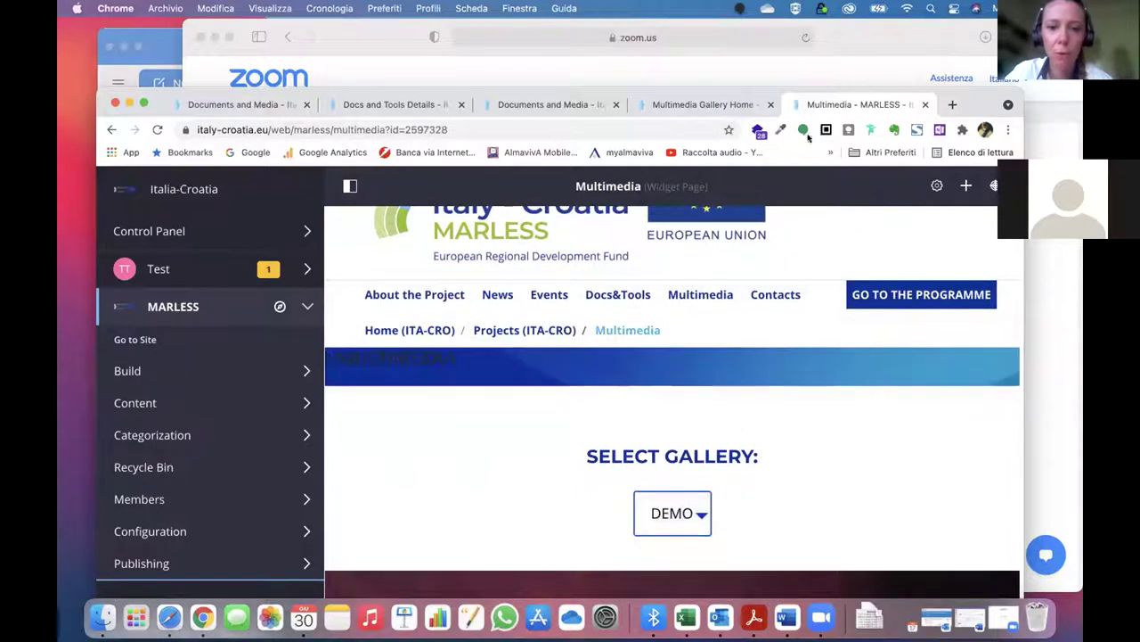
Go to the KeyQplus project site and open its Multimedia page at the gallery selection
click(492, 126)
drag(508, 130, 369, 129)
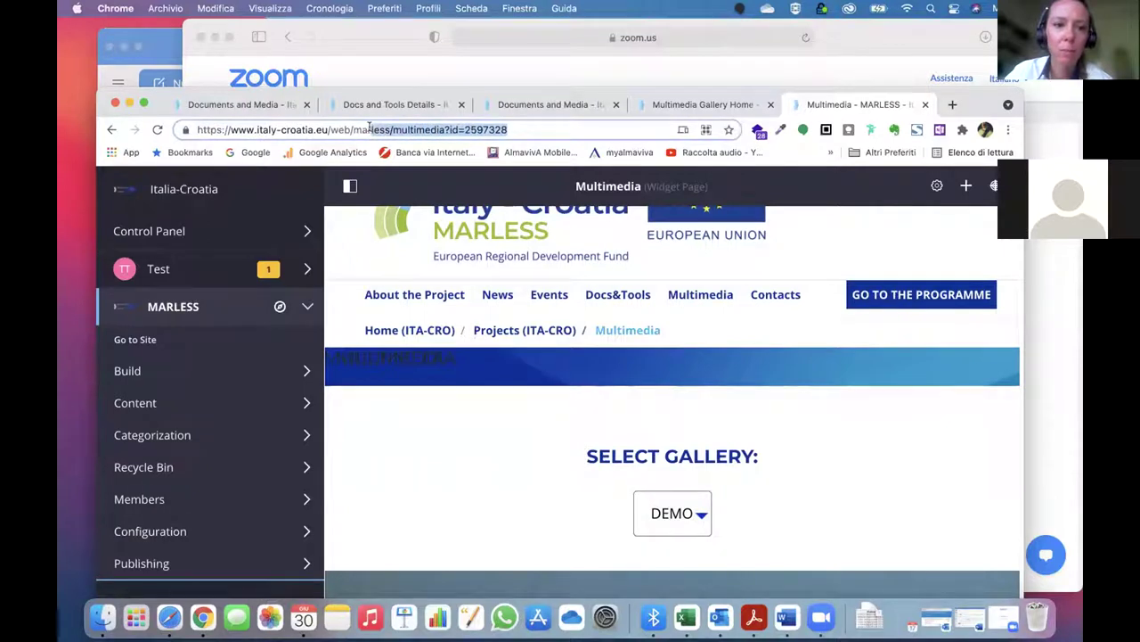
text(k)
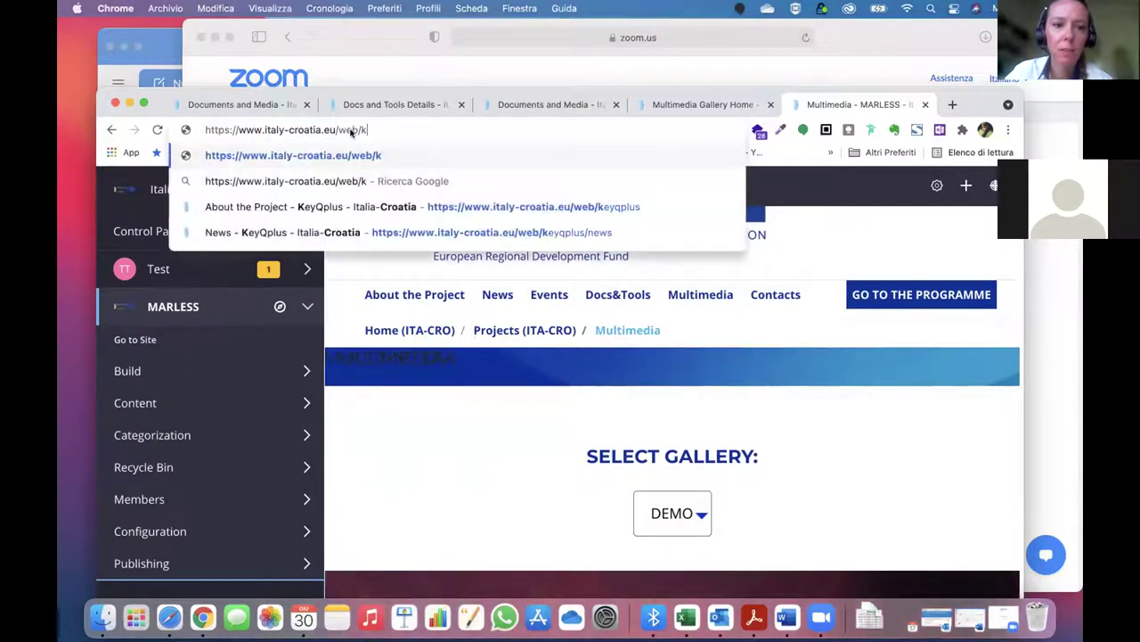
click(435, 206)
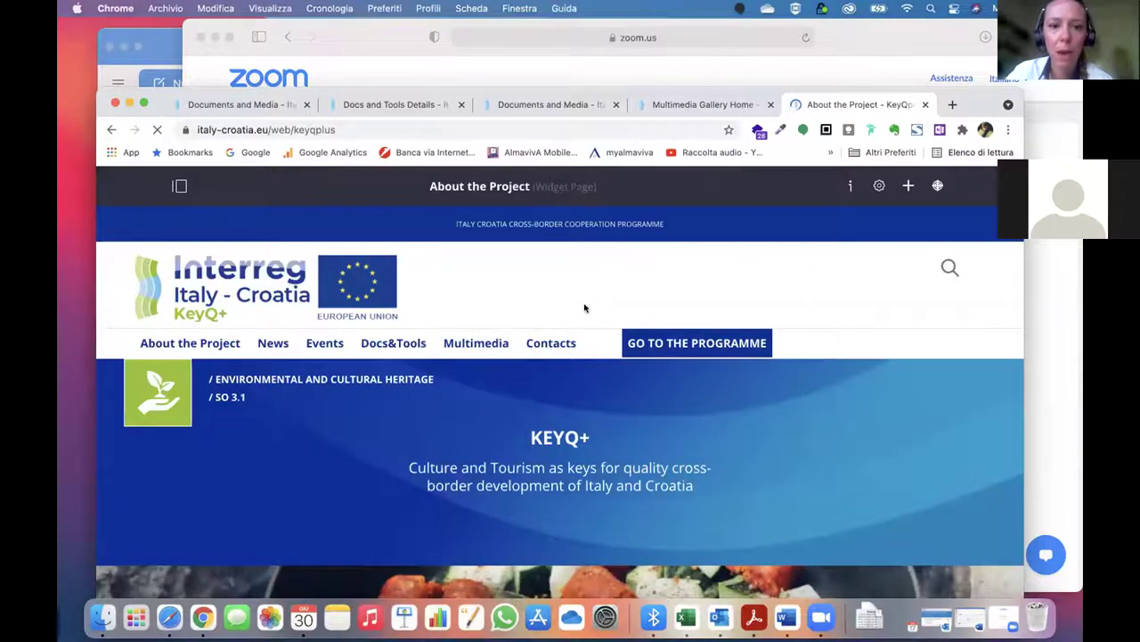
click(486, 344)
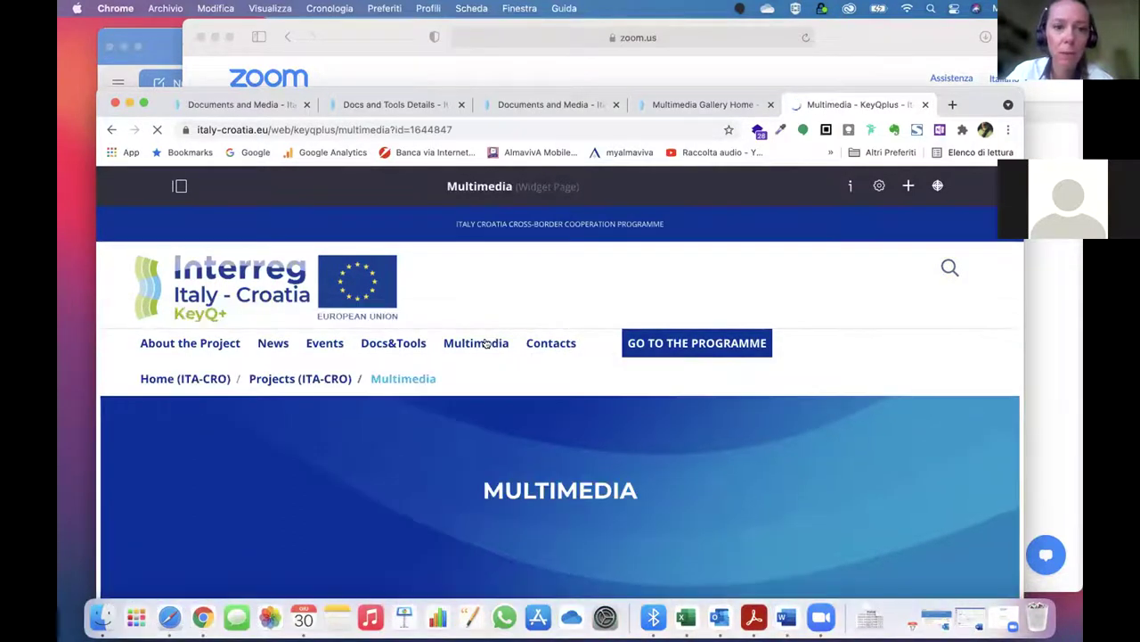
scroll(487, 343, down, 3)
scroll(490, 344, down, 1)
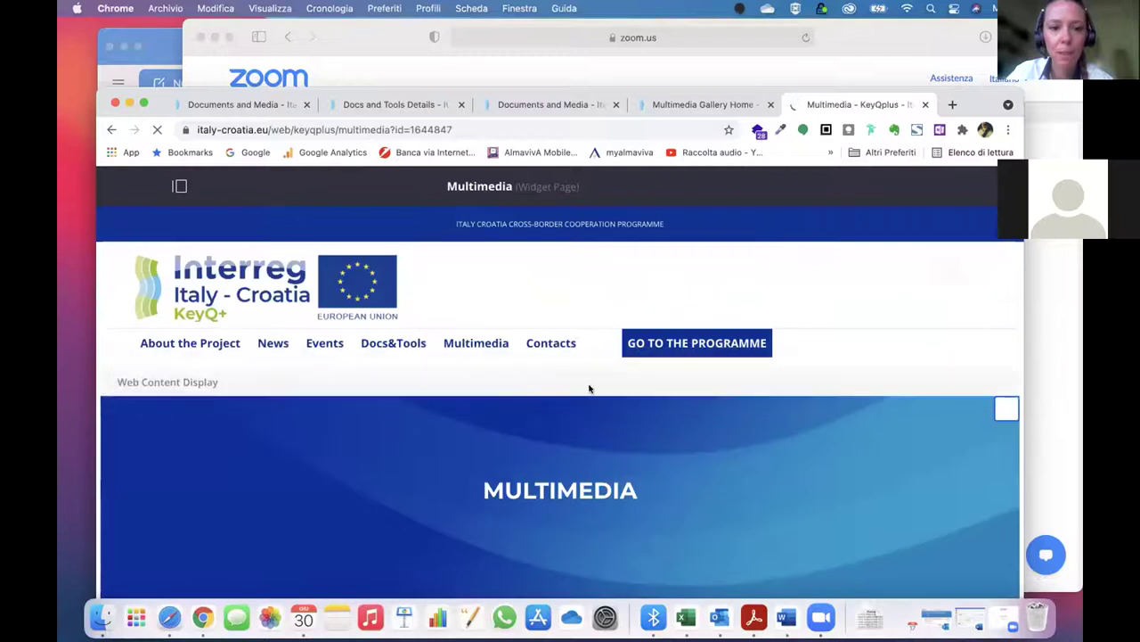
scroll(589, 387, down, 3)
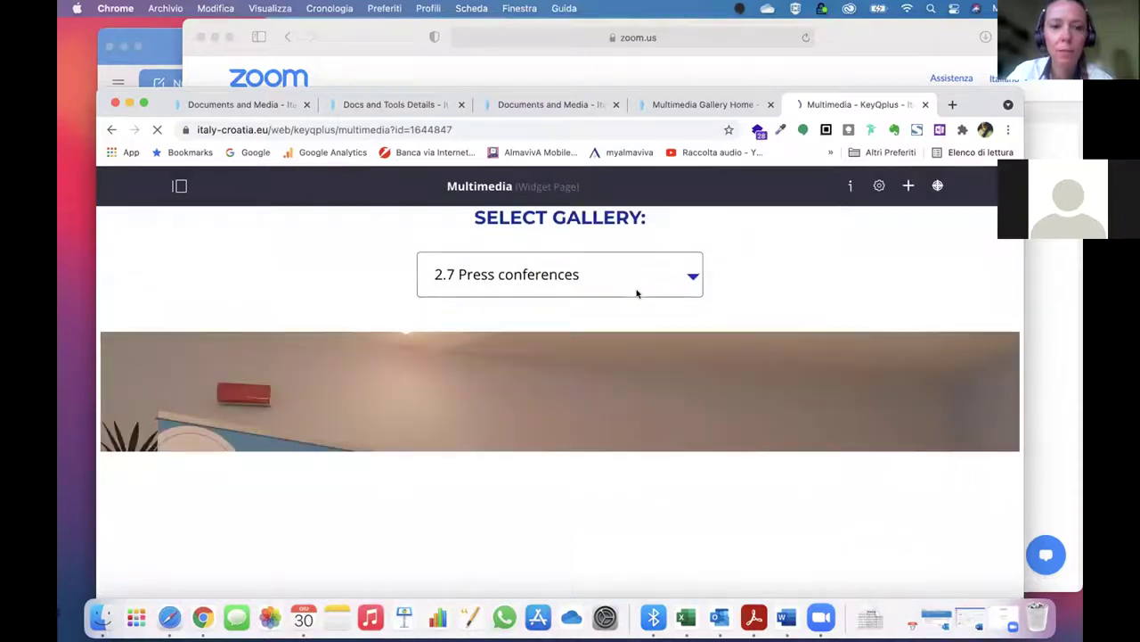
Review the full list of KeyQplus galleries and display the 5.1 Festival Losinj gallery
click(665, 276)
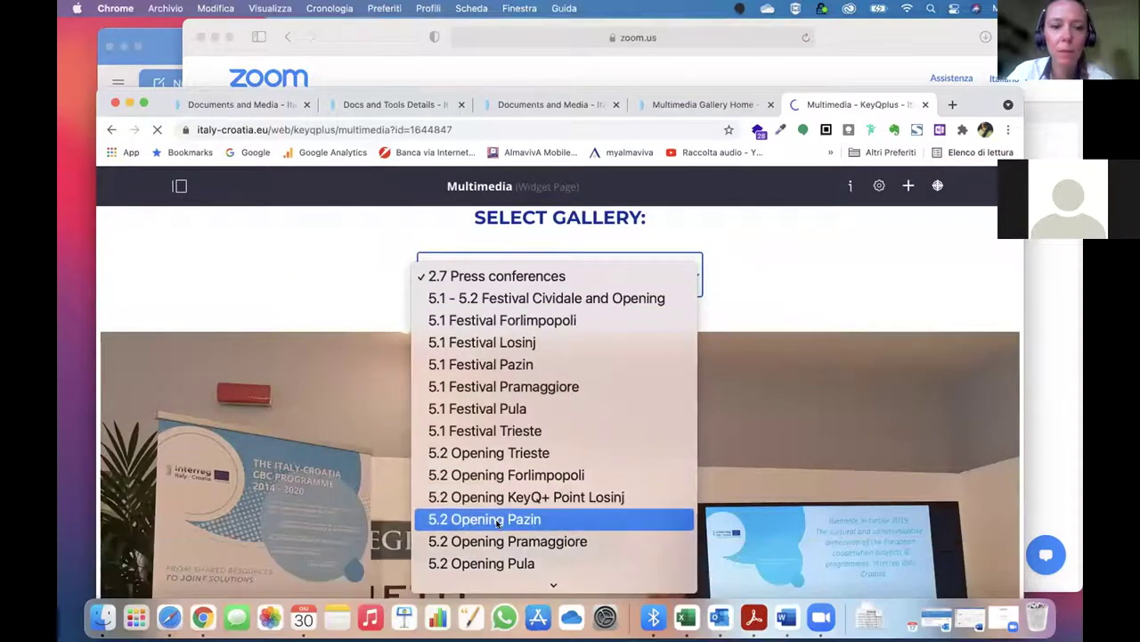
scroll(459, 533, down, 5)
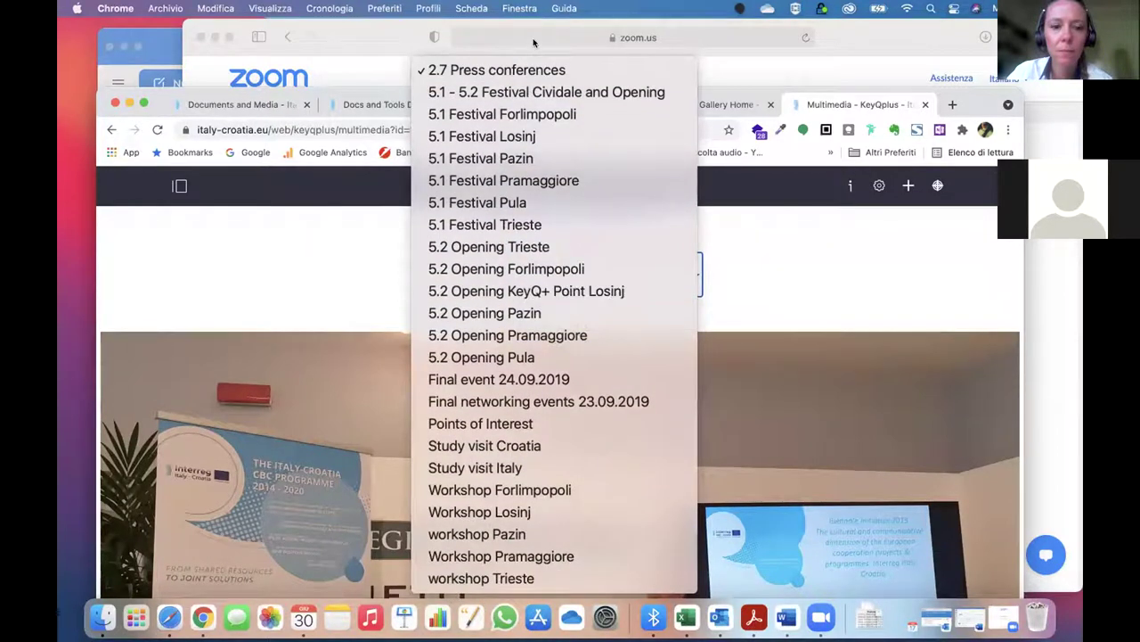
click(529, 68)
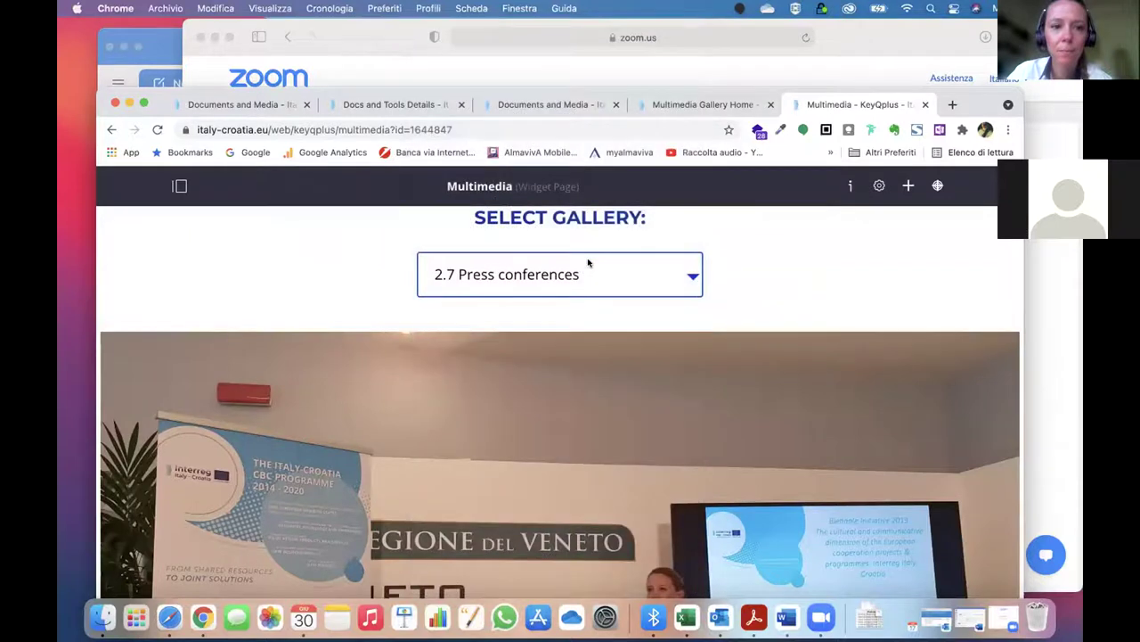
click(584, 268)
click(531, 341)
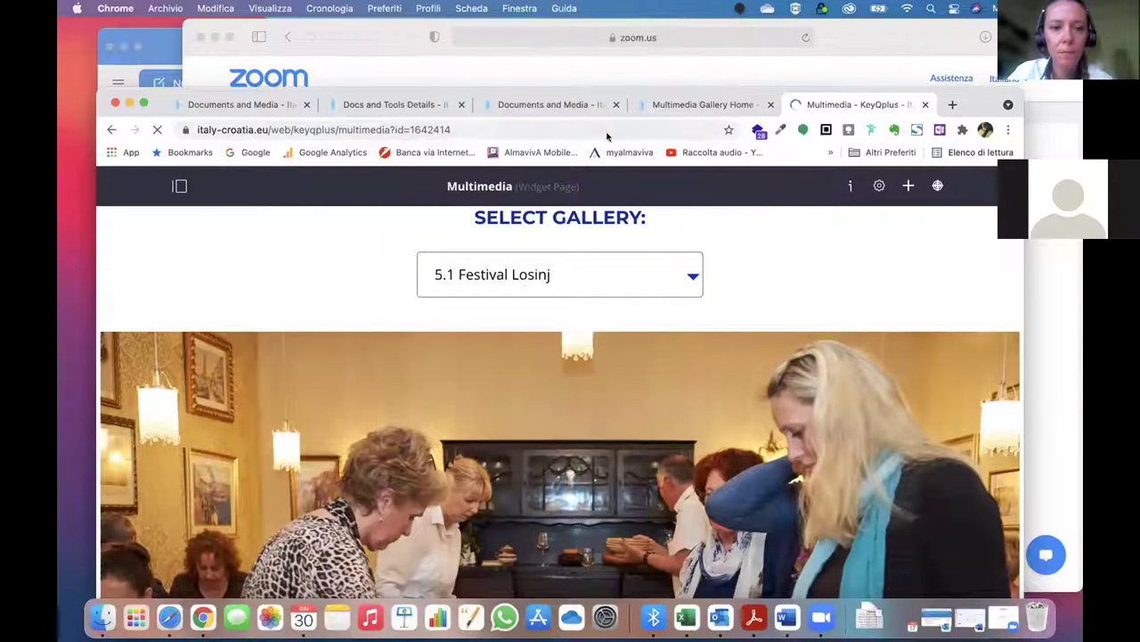
Open the KeyQplus site's Documents and Media library in a new browser tab
click(179, 188)
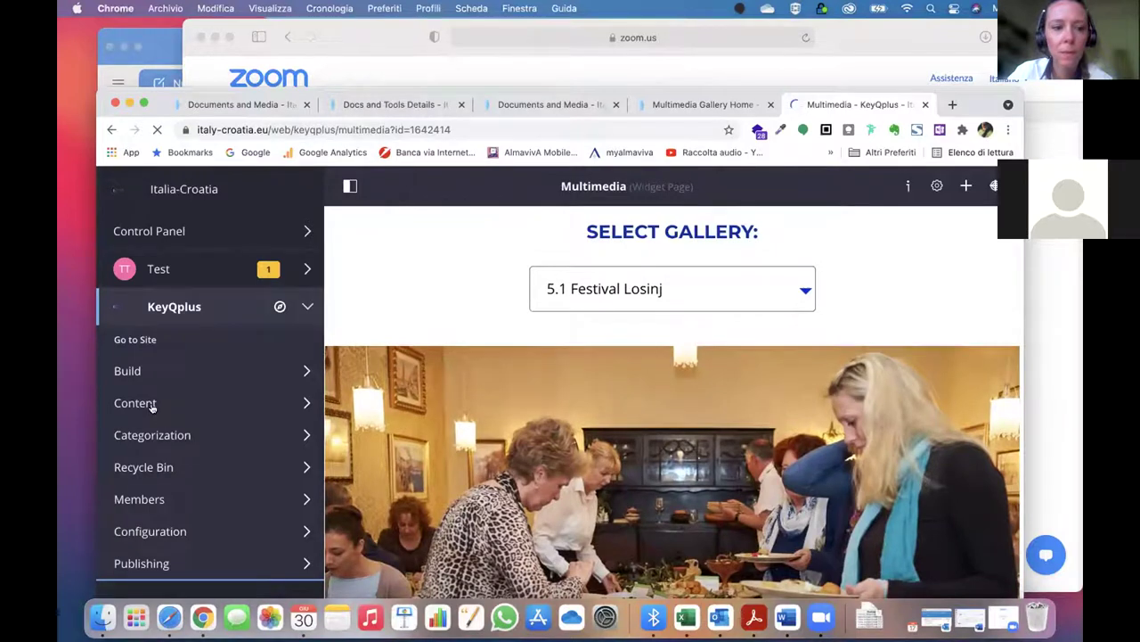
click(152, 404)
right_click(169, 492)
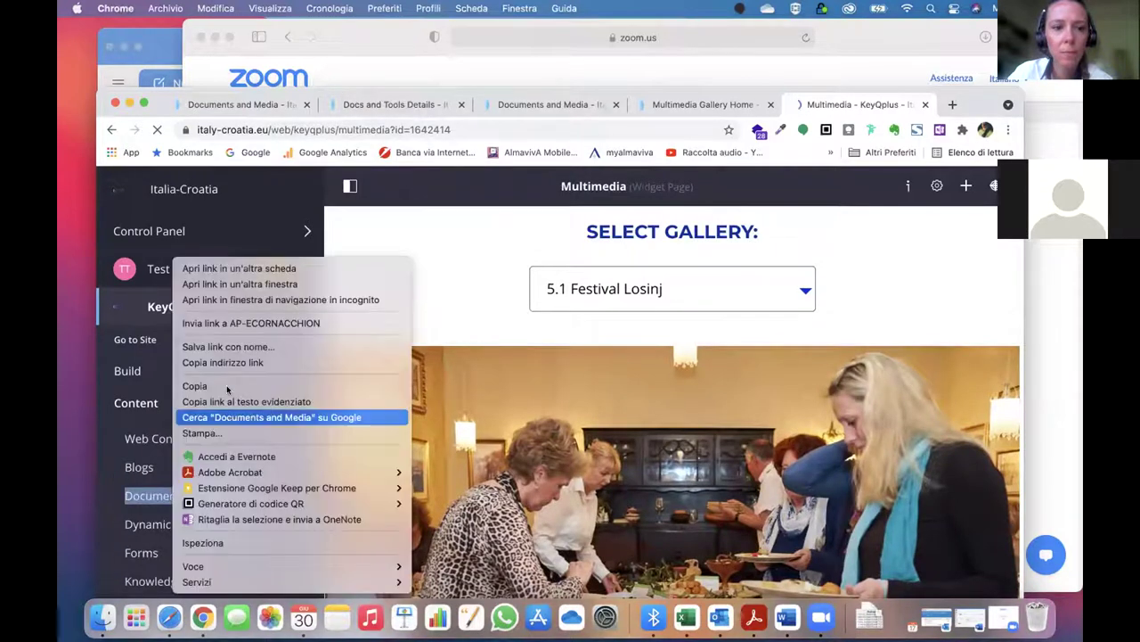
click(240, 269)
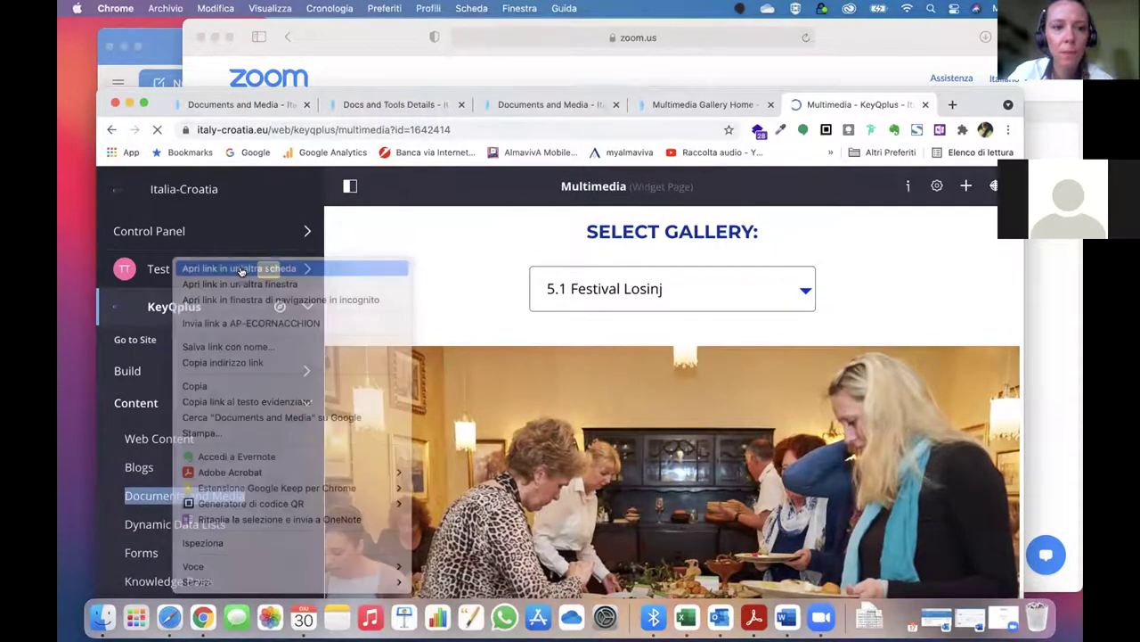
click(837, 104)
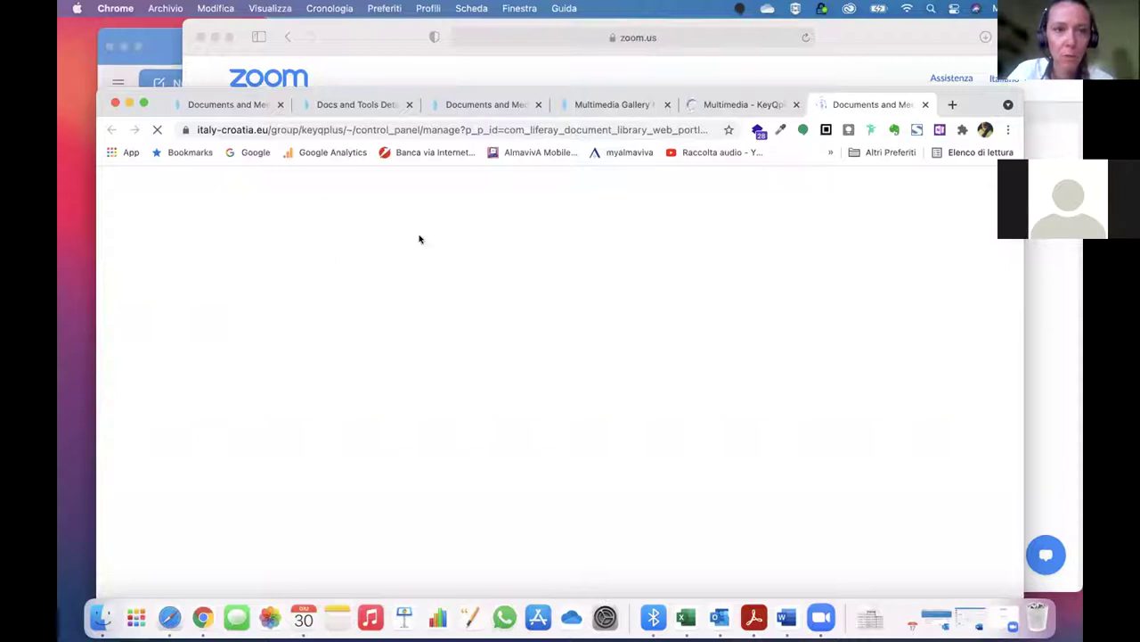
Close the Italia-Croatia Documents and Media tab and return to the KeyQplus Documents and Media library
click(631, 103)
click(486, 104)
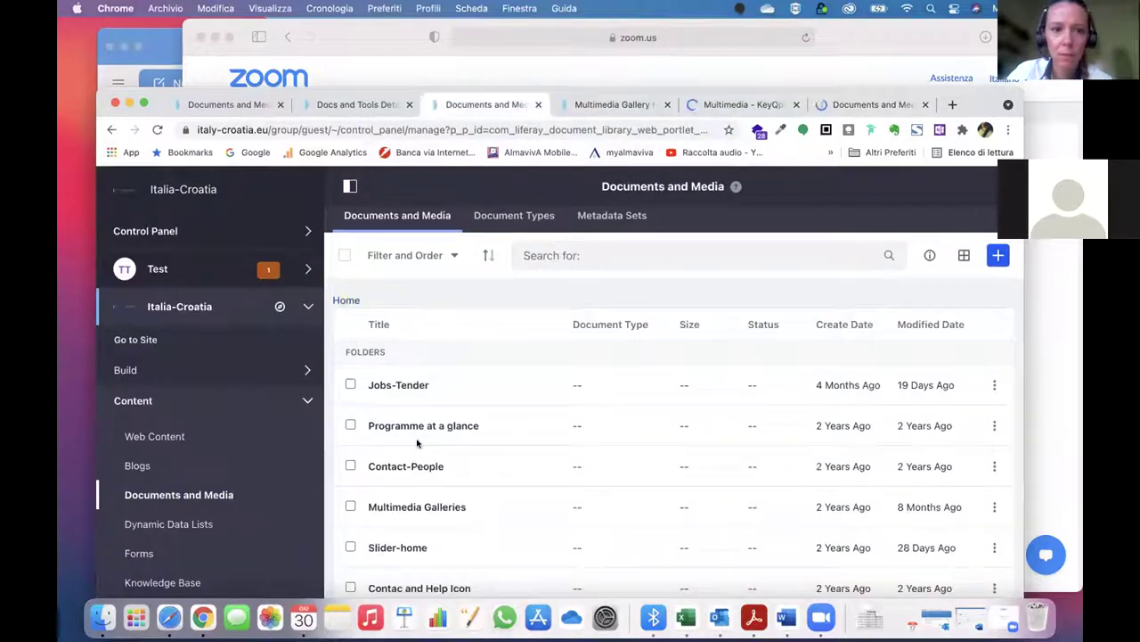
scroll(425, 438, down, 1)
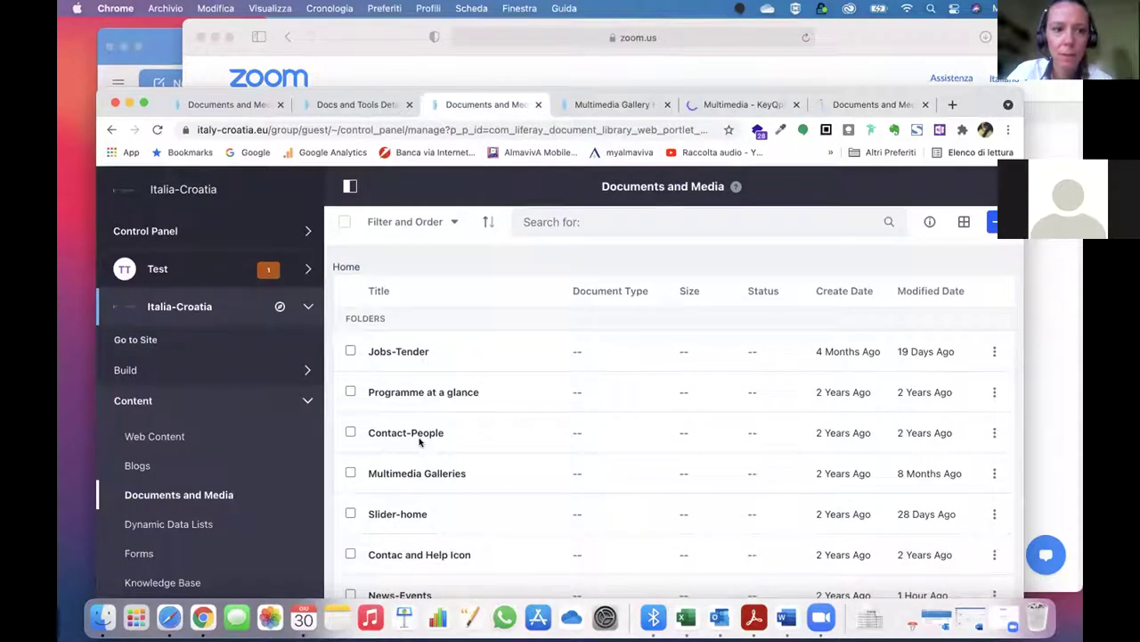
click(538, 104)
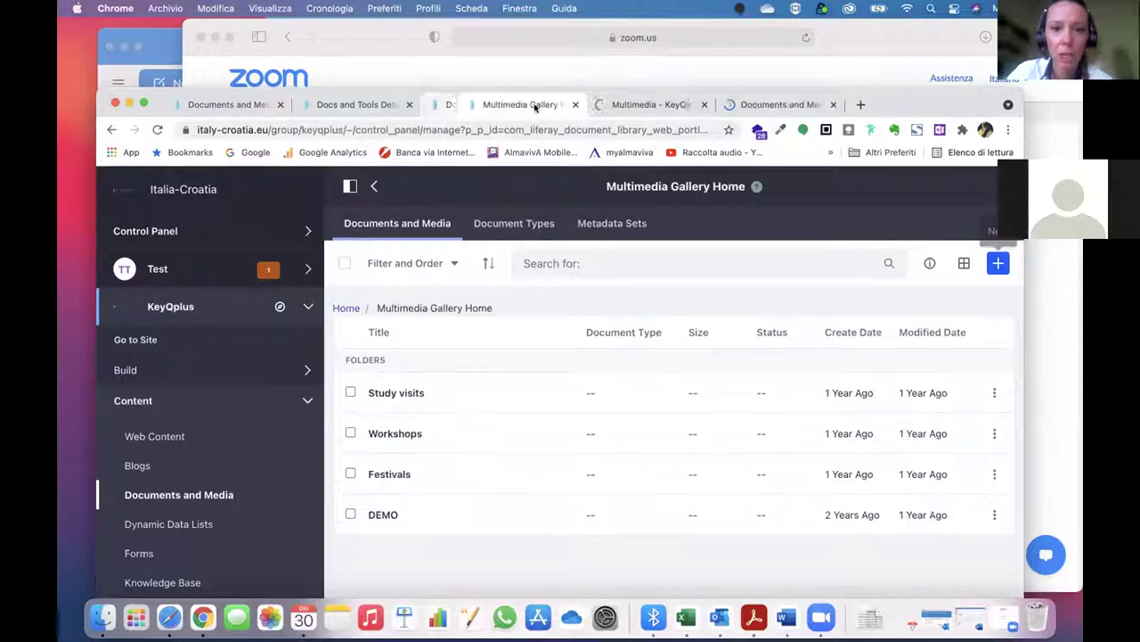
click(726, 103)
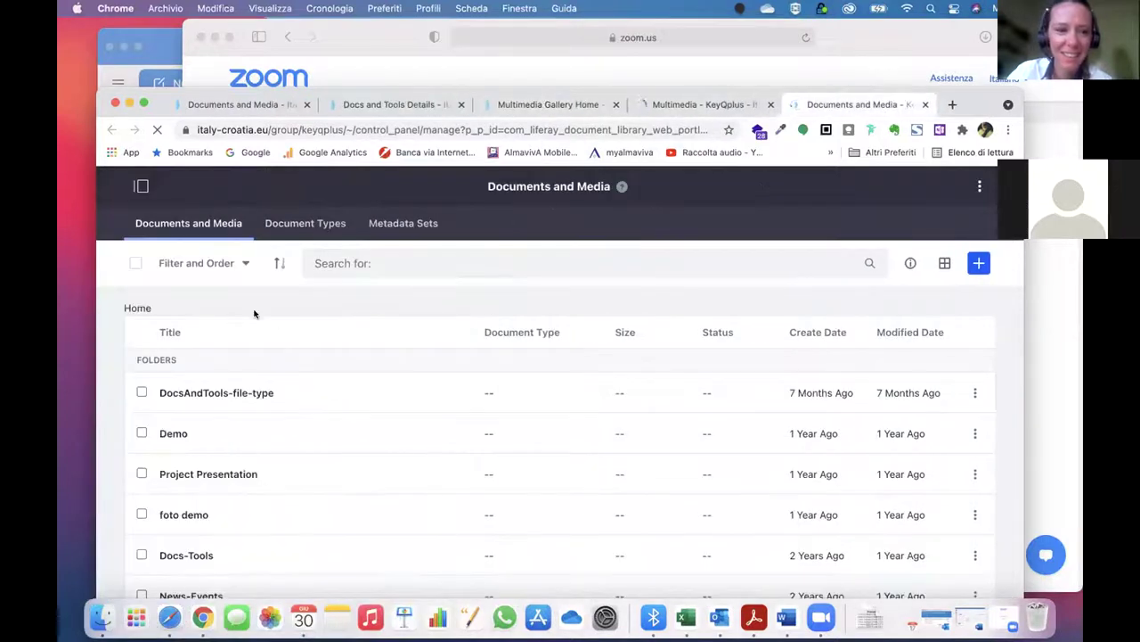
Open the Multimedia Galleries folder in the KeyQplus library and look through its gallery subfolders
scroll(211, 440, down, 5)
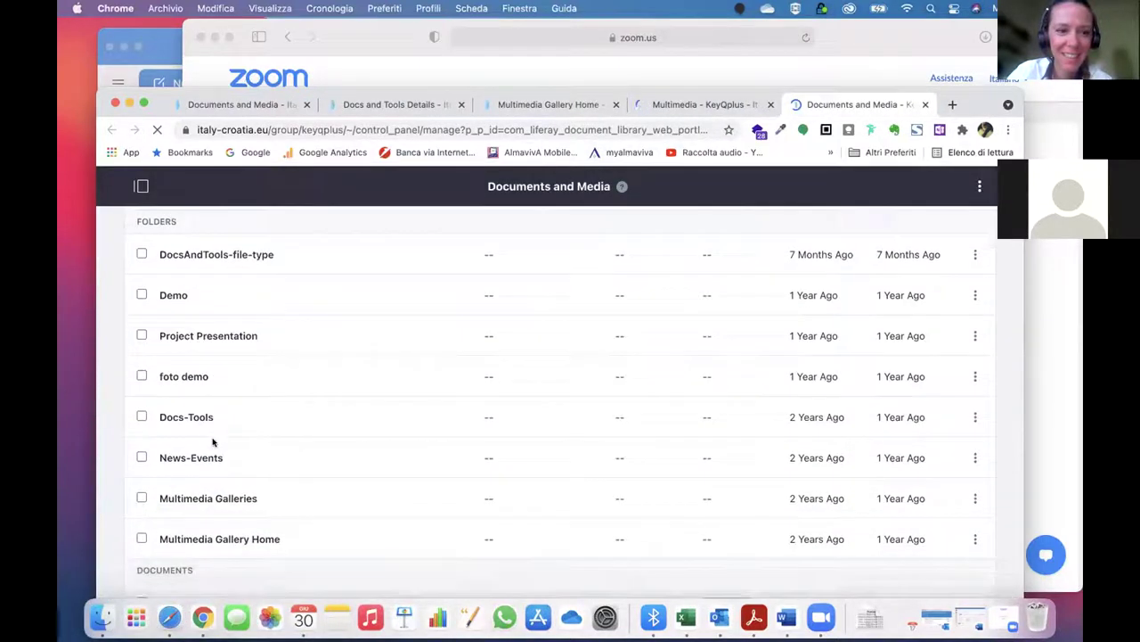
click(198, 429)
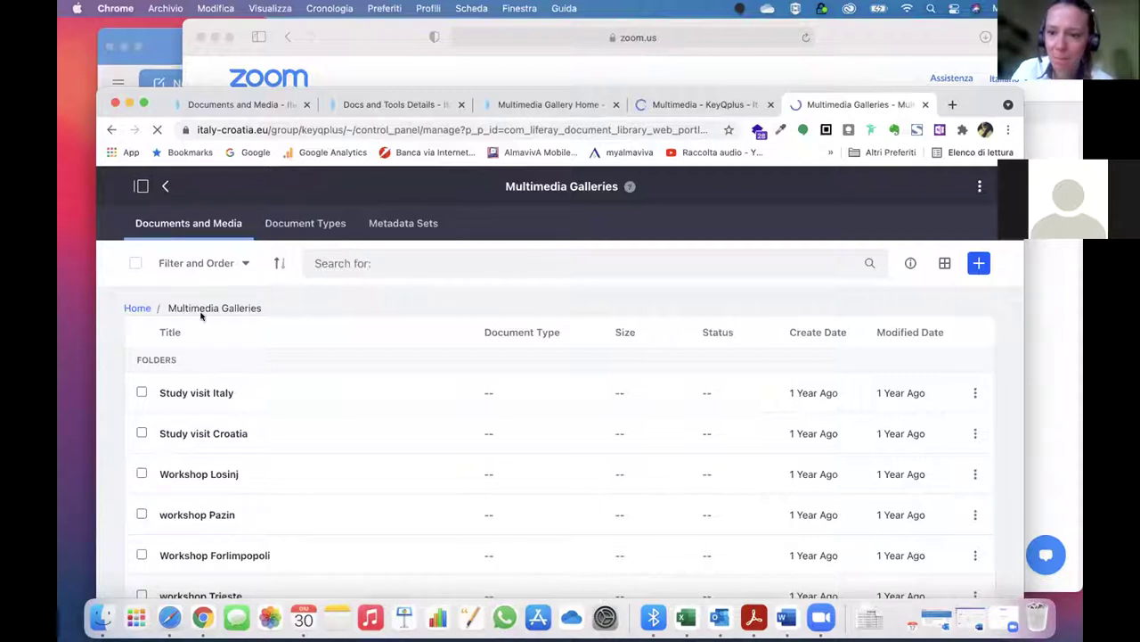
scroll(257, 306, down, 8)
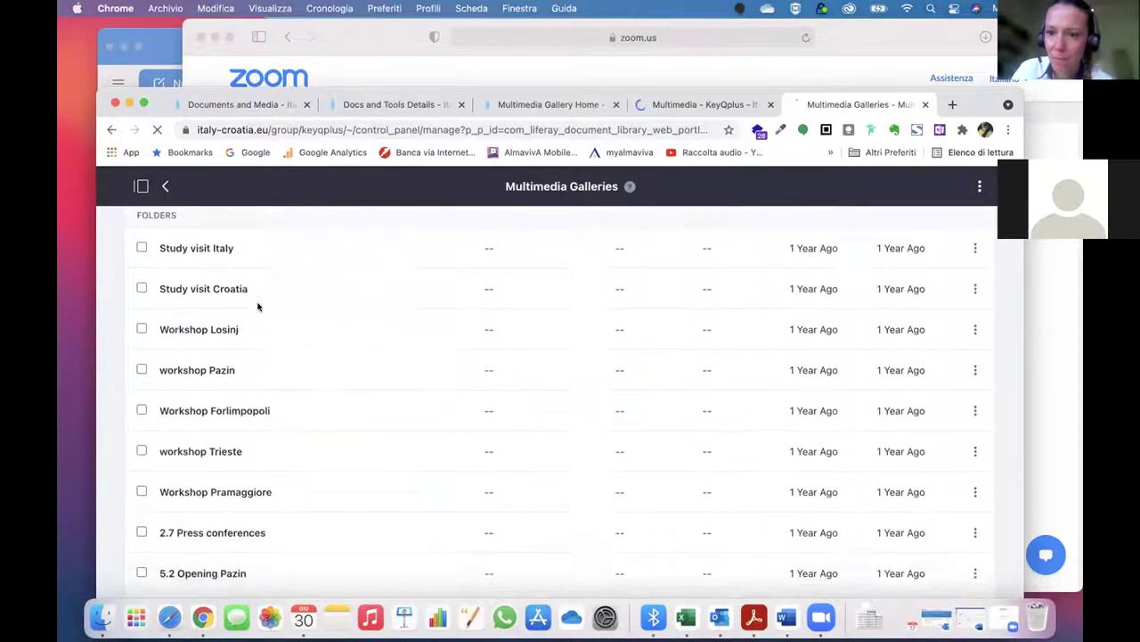
scroll(258, 307, down, 6)
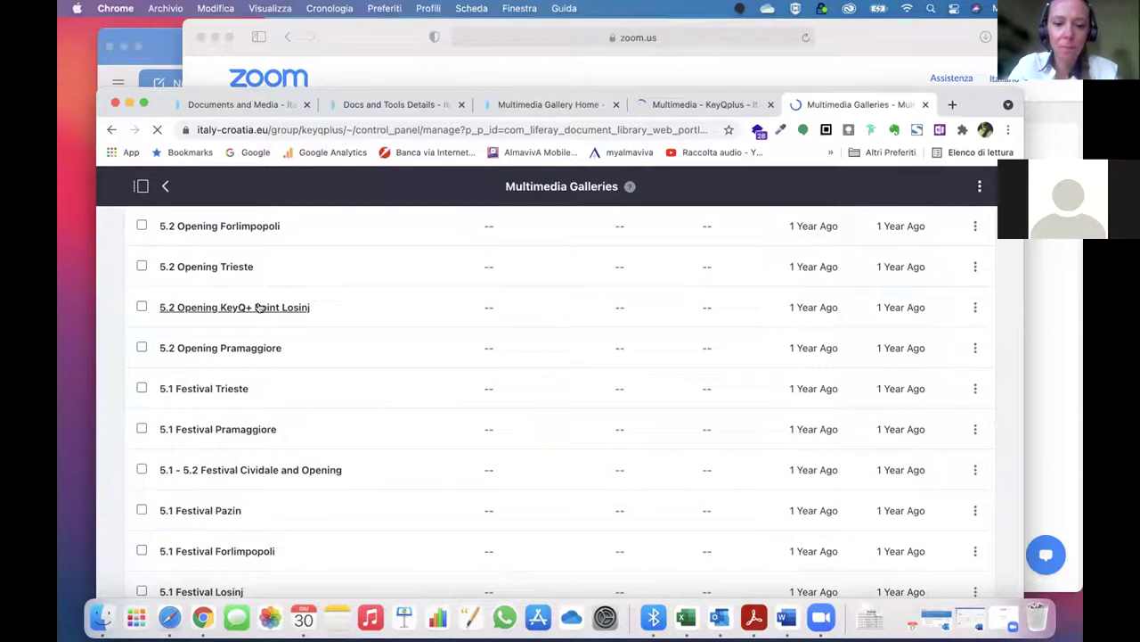
View the images in the 5.1 - 5.2 Festival Cividale and Opening folder, then return to Multimedia Galleries
click(286, 400)
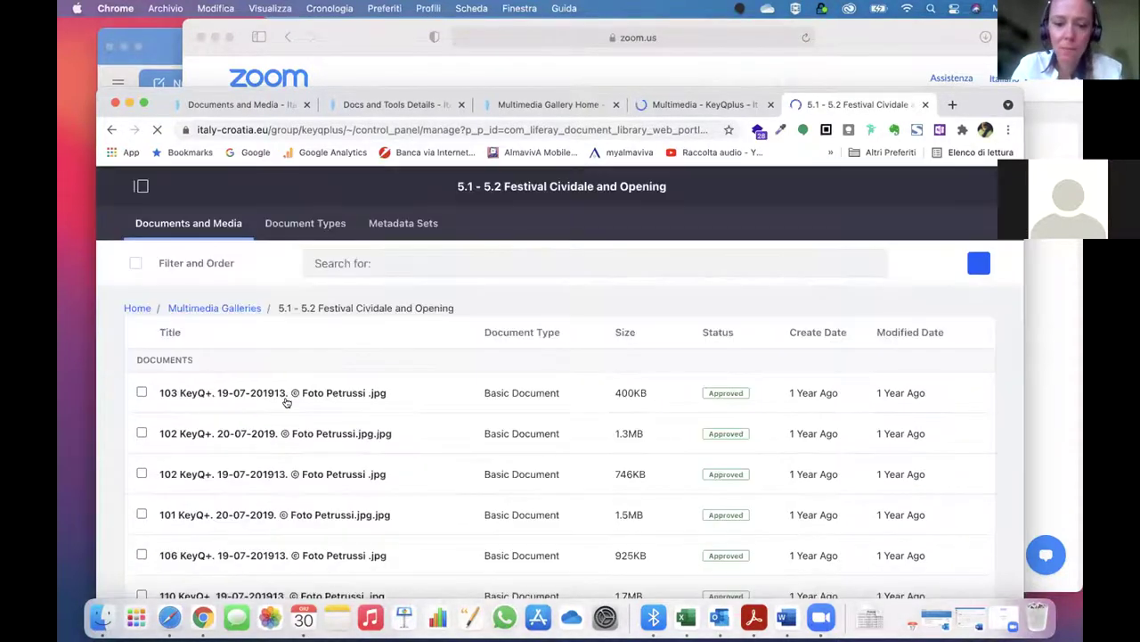
scroll(299, 541, down, 5)
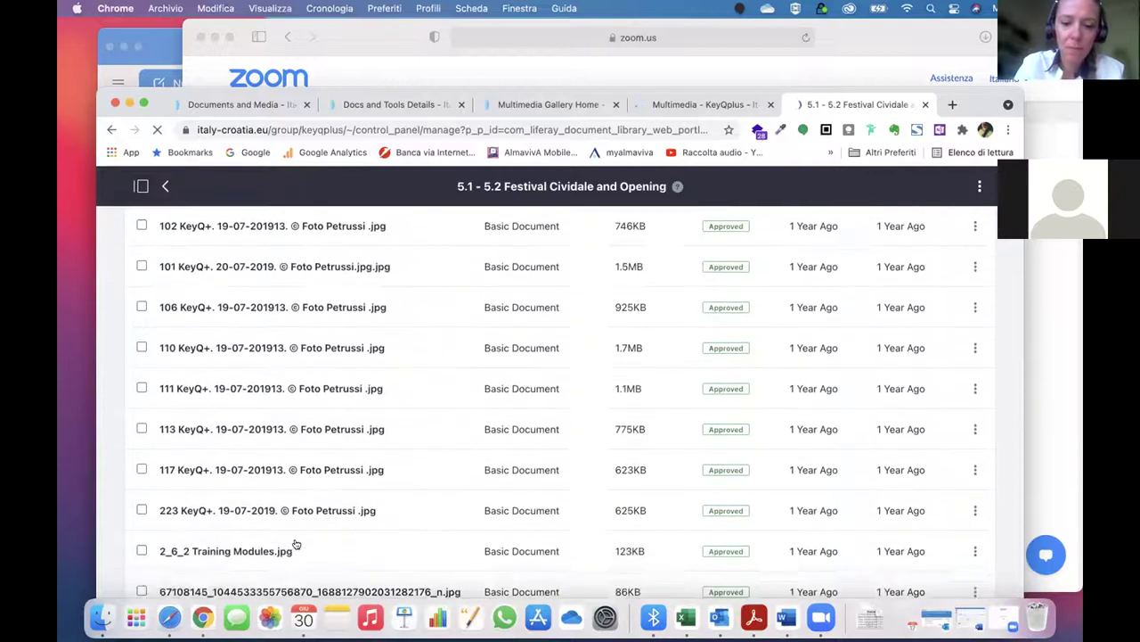
scroll(299, 539, up, 6)
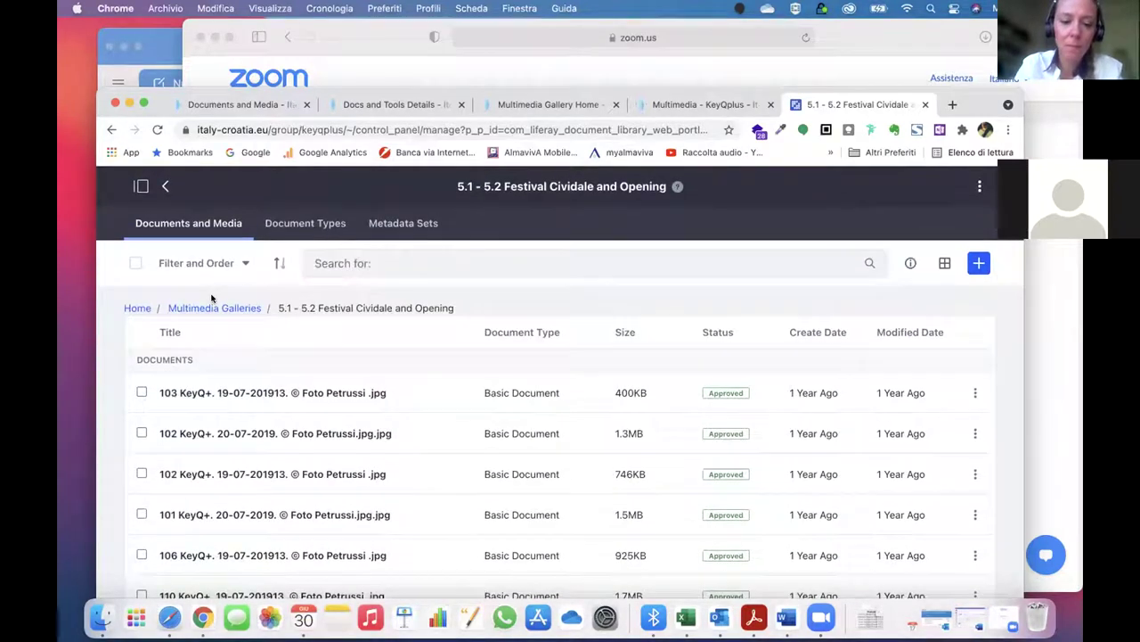
click(213, 308)
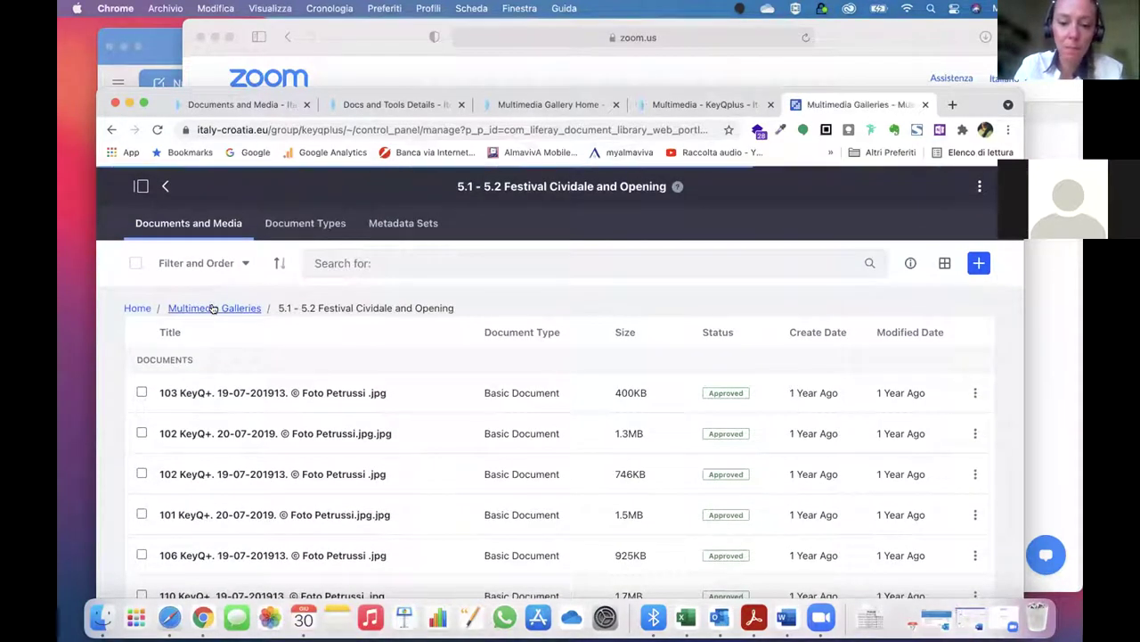
Show the gallery choices on the public KeyQplus Multimedia page without changing the selected gallery
click(713, 103)
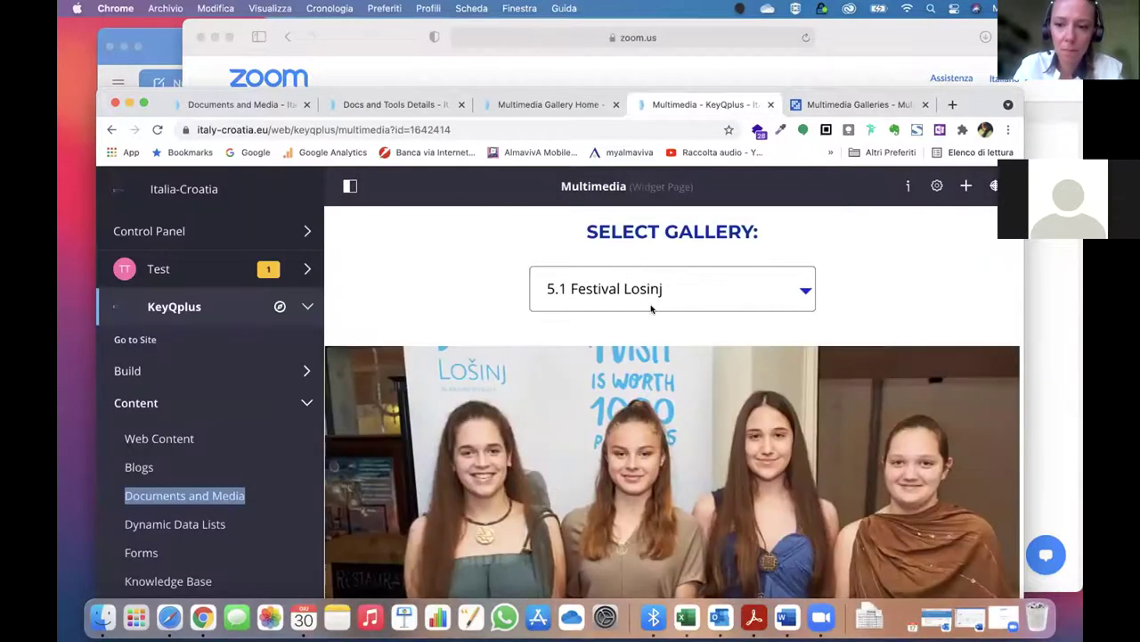
click(651, 309)
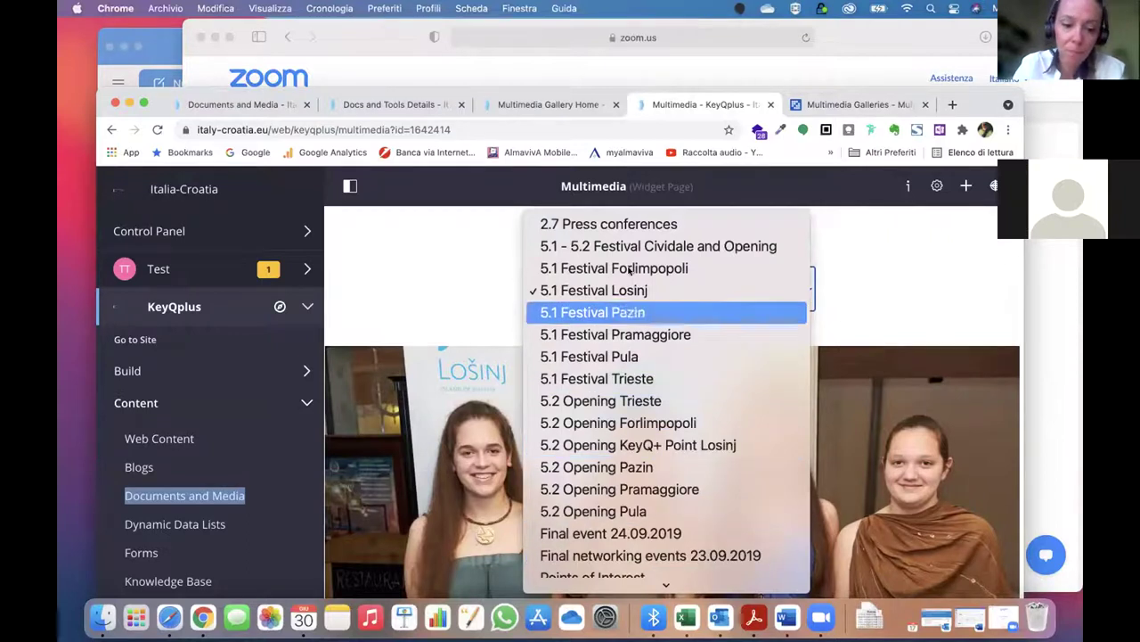
click(795, 106)
Review the subfolders of Multimedia Galleries down to 5.1 Festival Pula and return to the public Multimedia page
click(798, 105)
scroll(234, 360, down, 5)
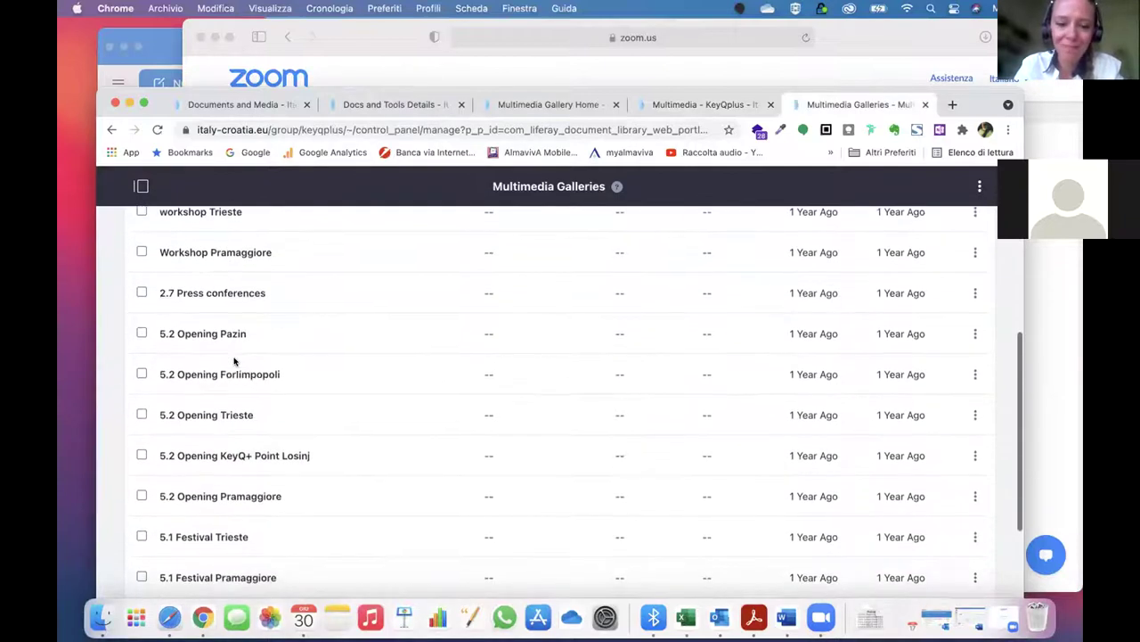
scroll(234, 360, down, 1)
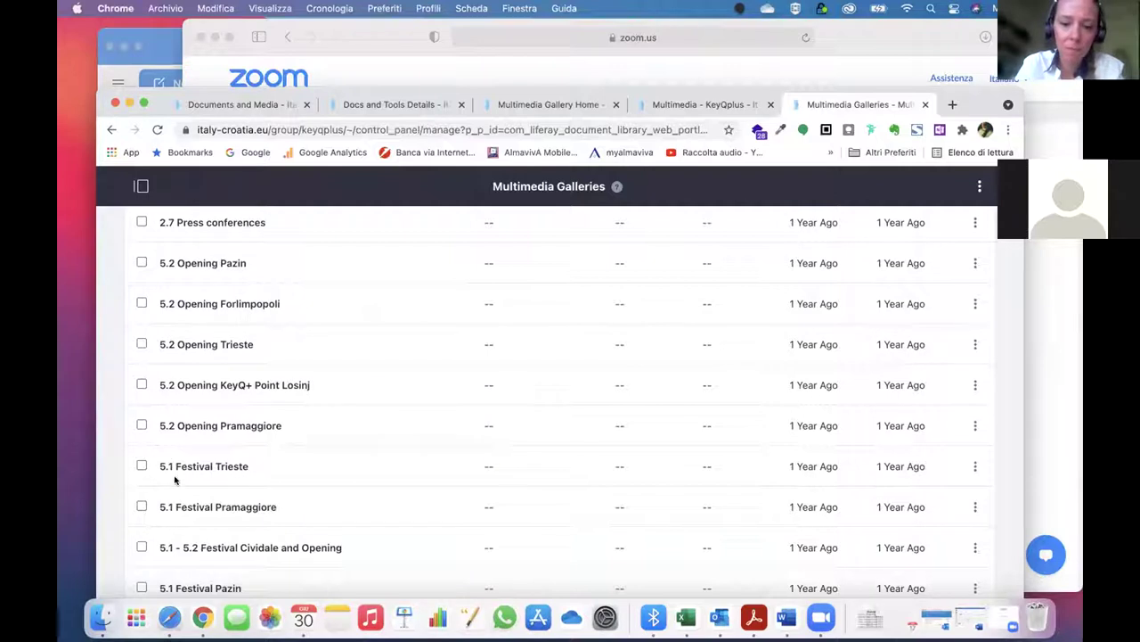
scroll(158, 537, down, 1)
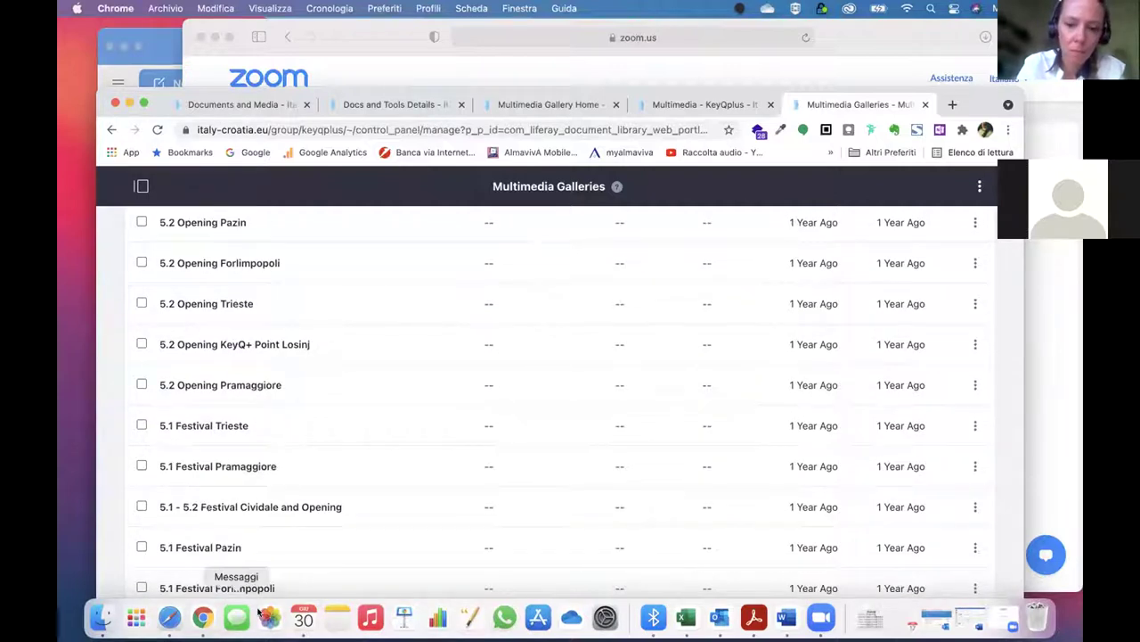
scroll(288, 508, down, 3)
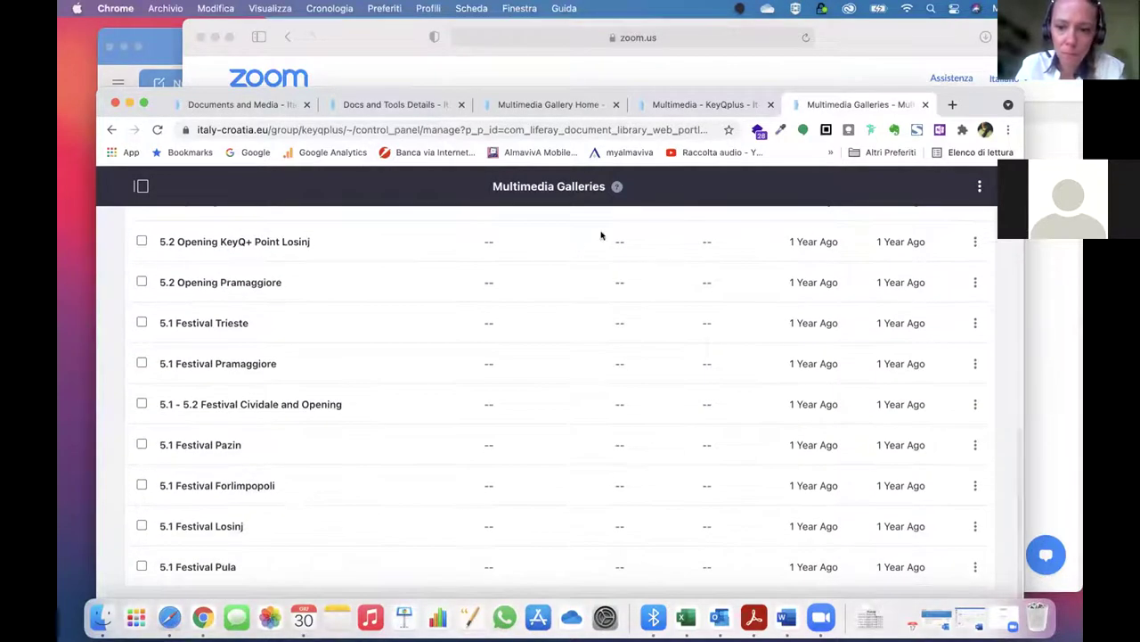
click(723, 105)
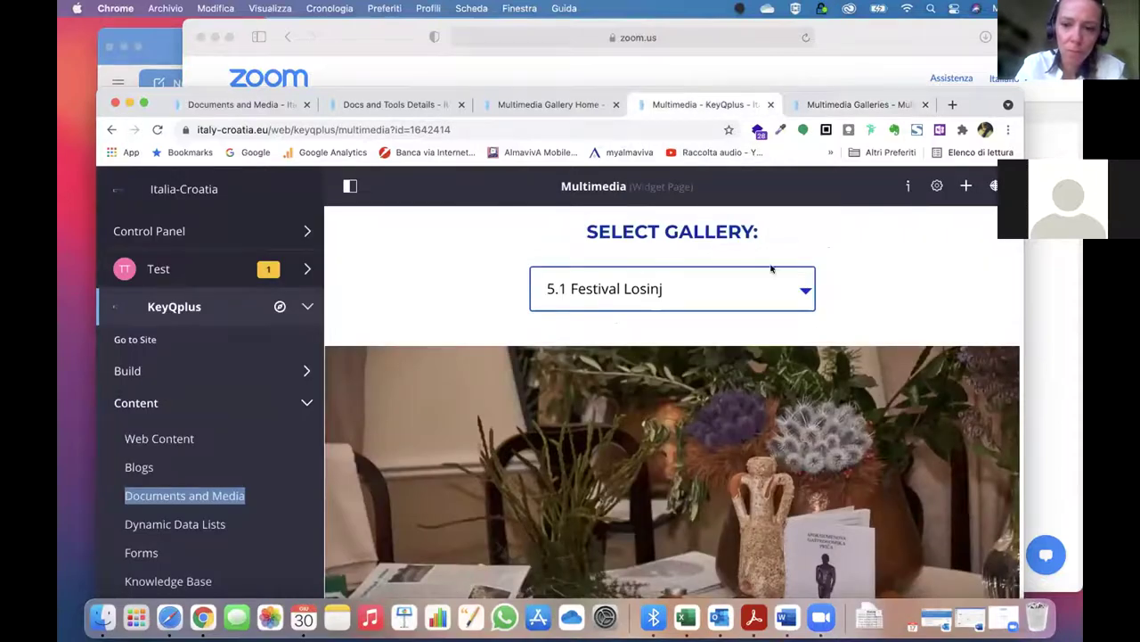
Show the 5.1 Festival Trieste gallery on the public Multimedia page and find its folder in the Multimedia Galleries library
click(632, 294)
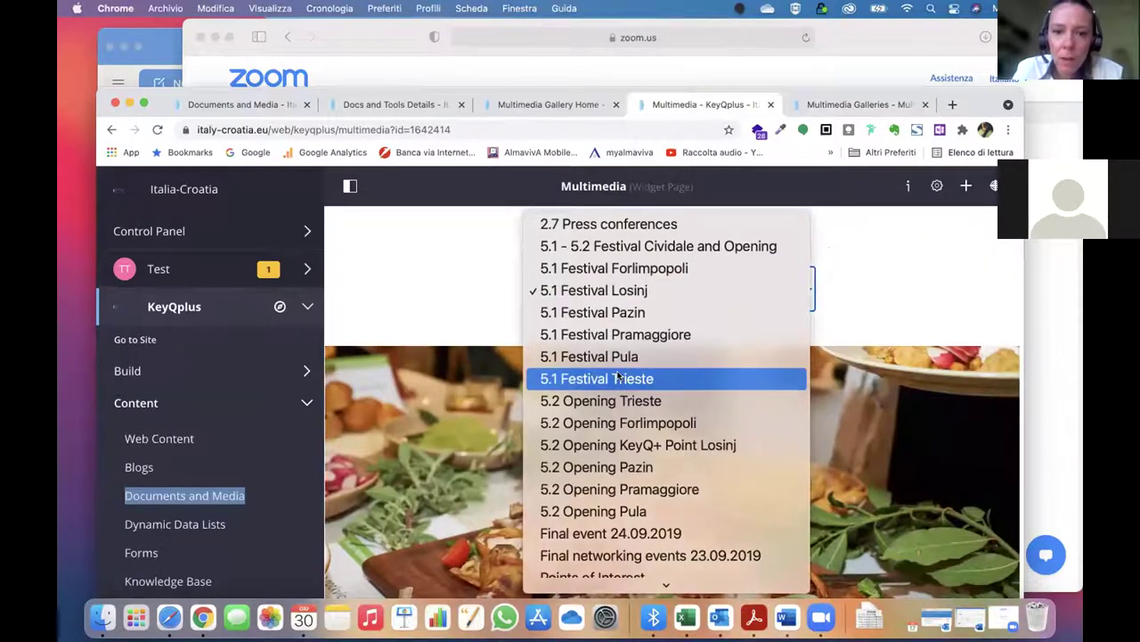
click(618, 378)
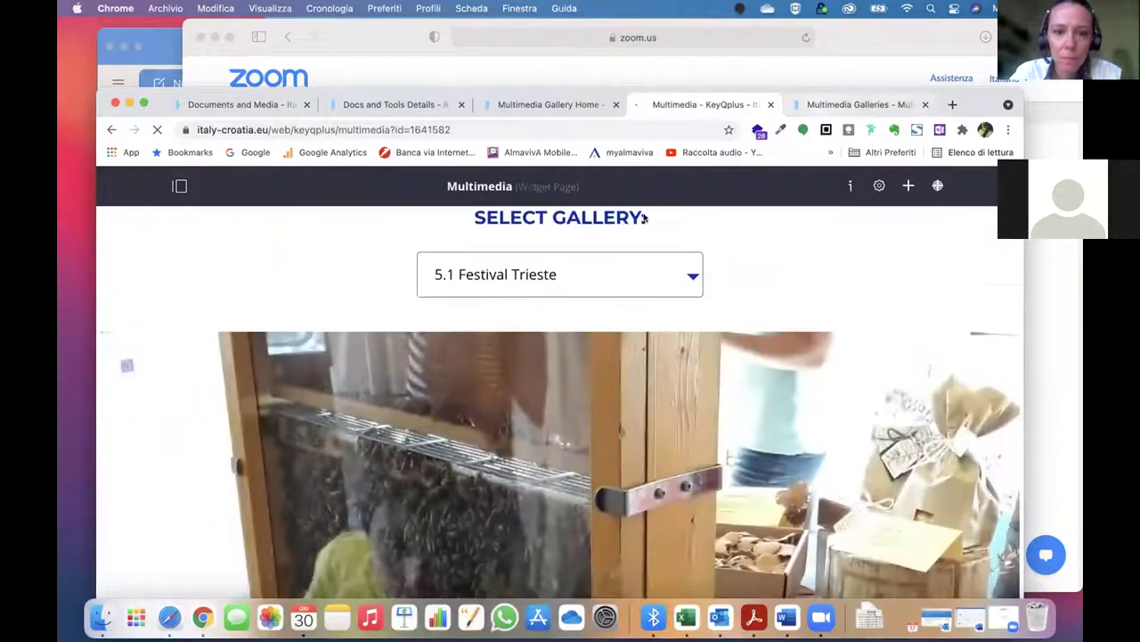
key(ctrl+Tab)
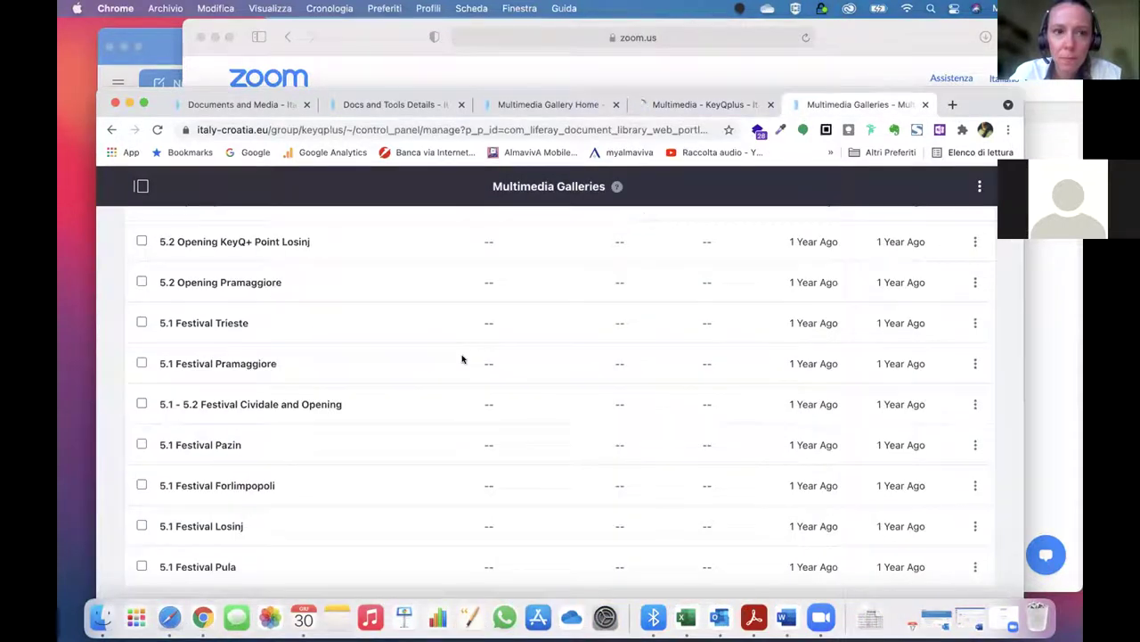
click(142, 186)
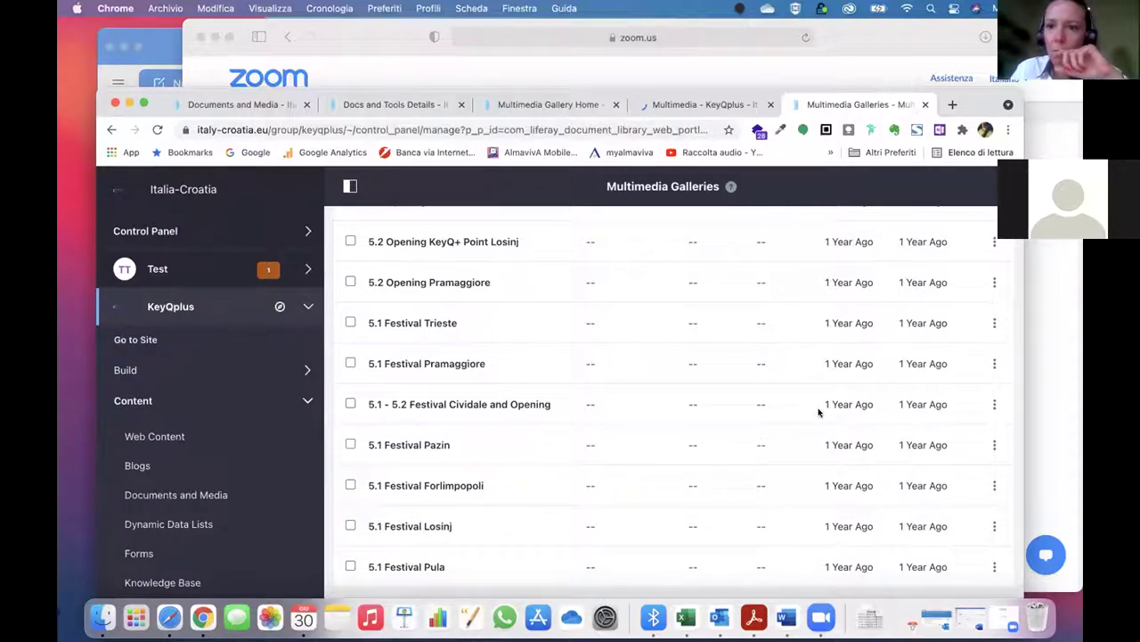
Review the gallery choices and the 5.1 Festival Trieste photos on the public Multimedia page
click(718, 109)
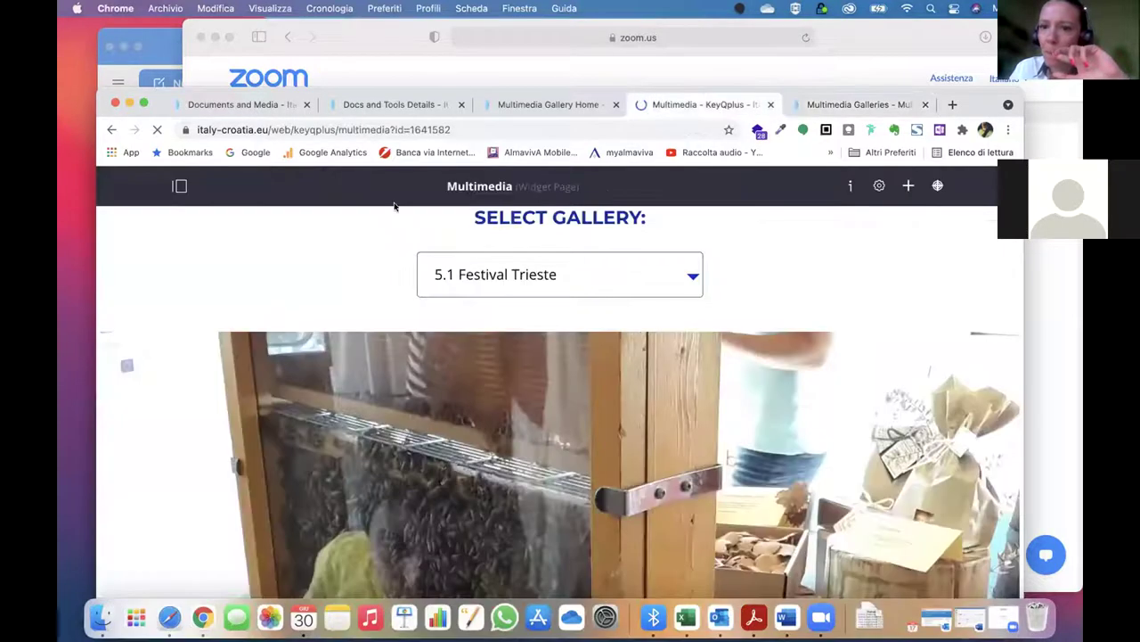
click(535, 279)
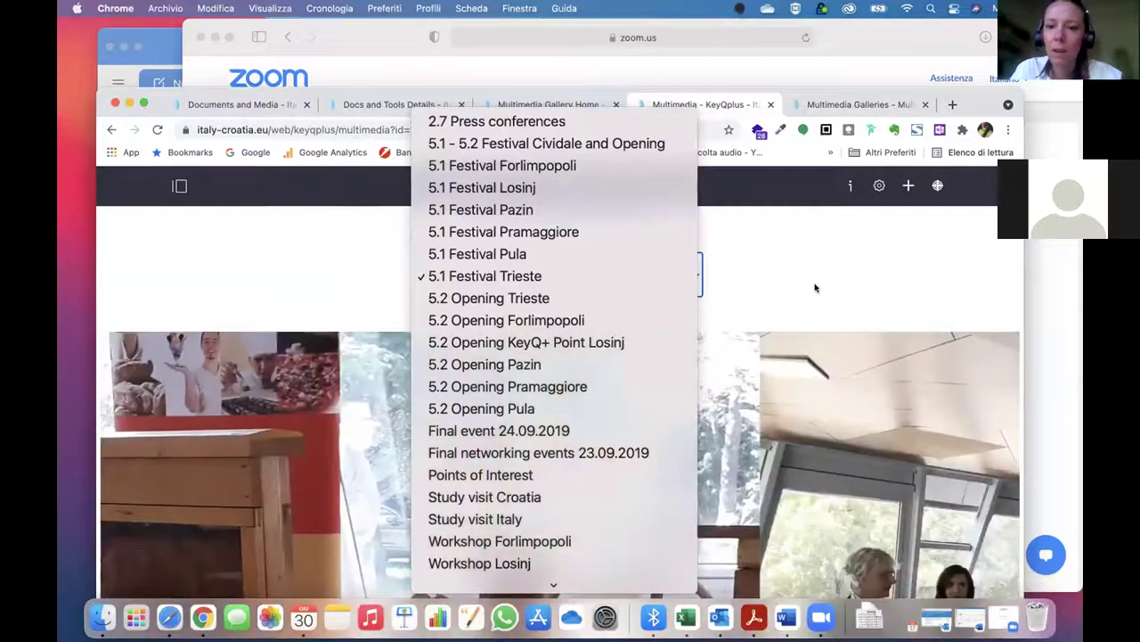
click(815, 288)
scroll(814, 288, down, 5)
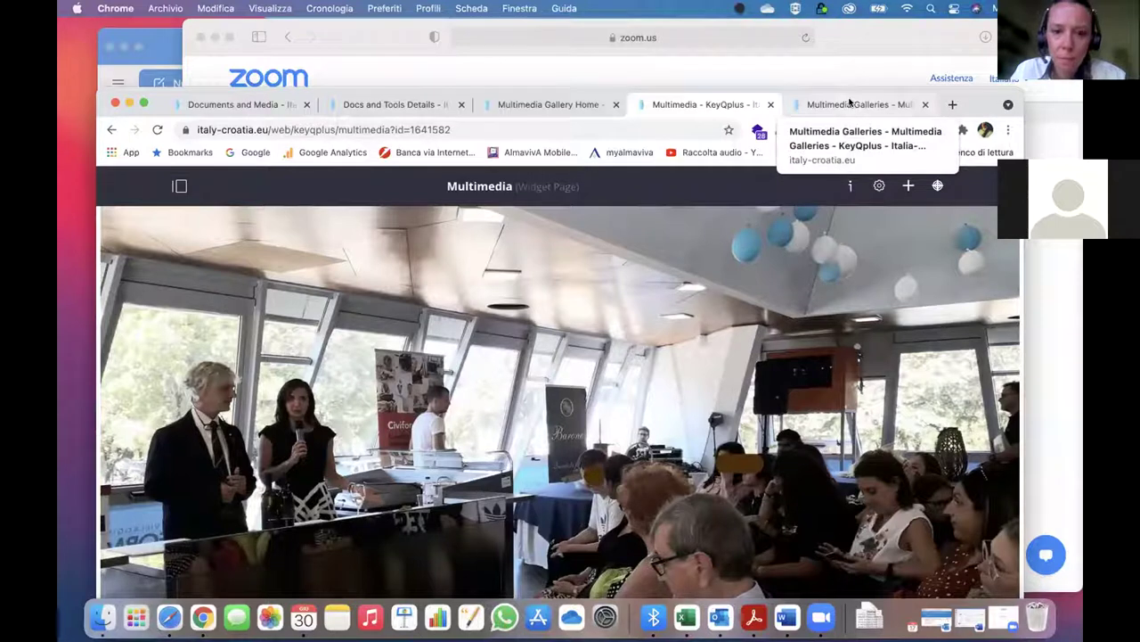
Open the 5.1 Festival Trieste folder in the Multimedia Galleries library and select the image IMG_9721.JPG
click(851, 103)
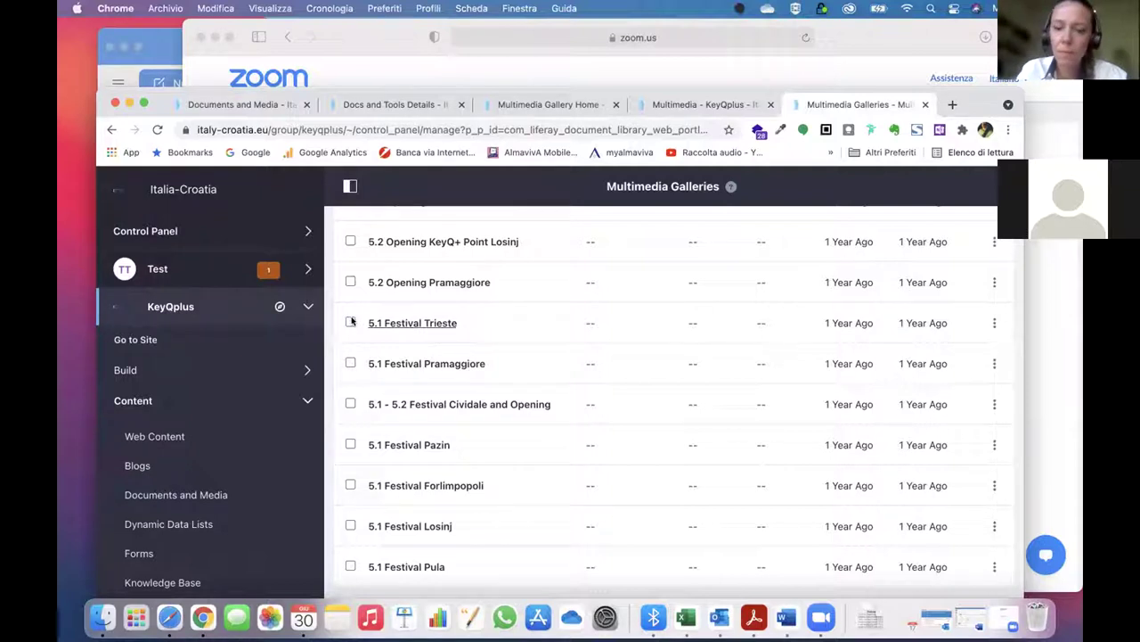
click(405, 324)
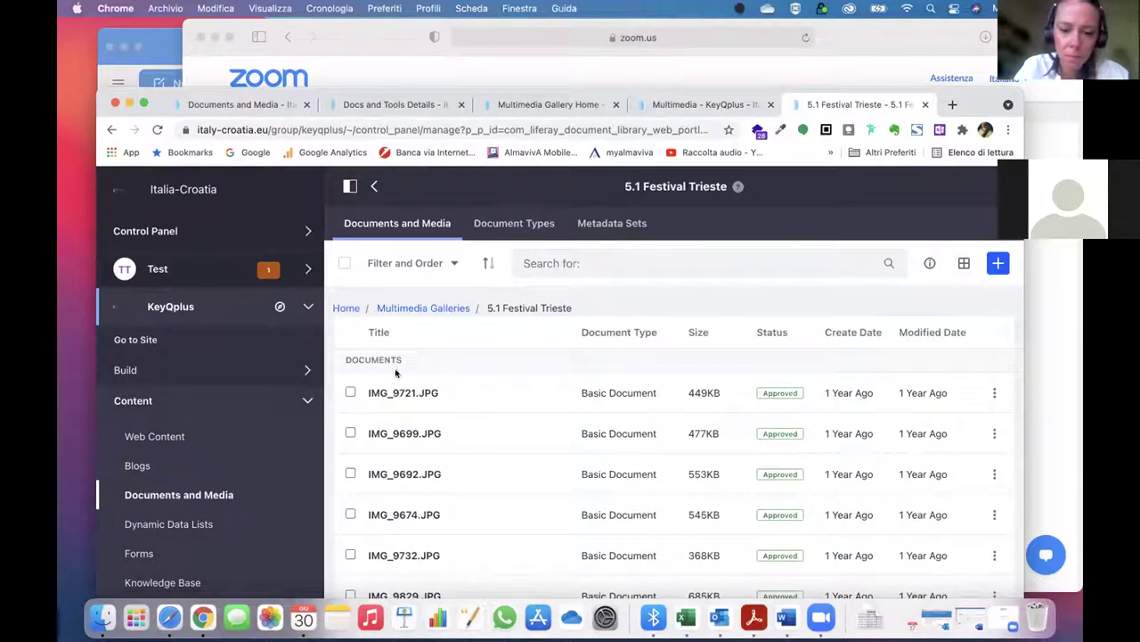
click(350, 392)
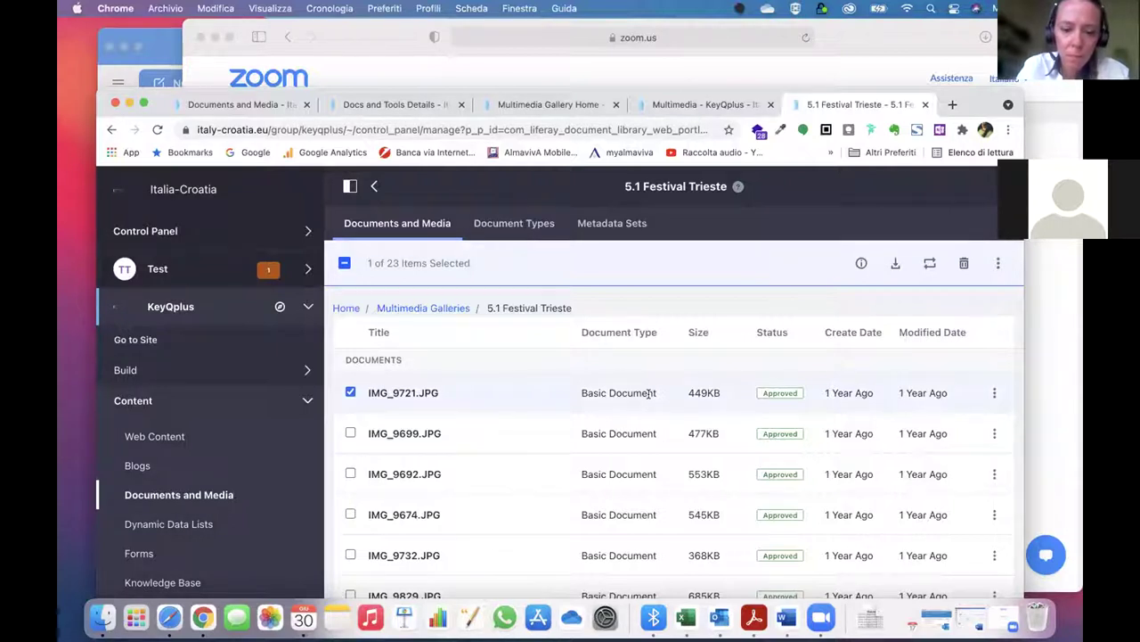
Open the Recycle Bin of the KeyQplus site
scroll(181, 437, down, 5)
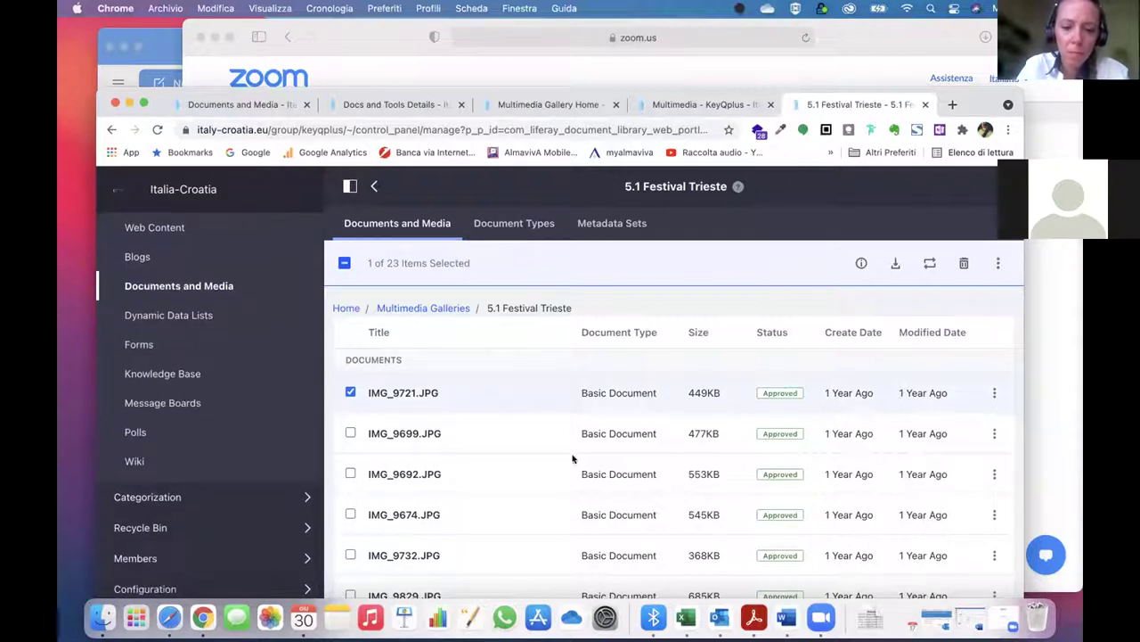
click(170, 530)
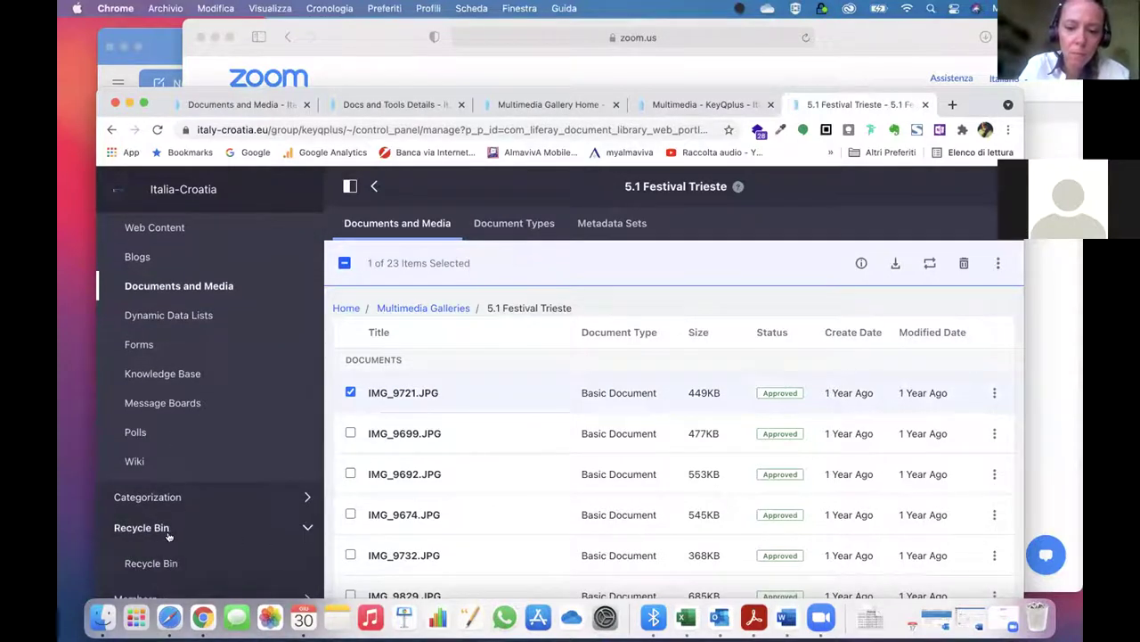
click(157, 562)
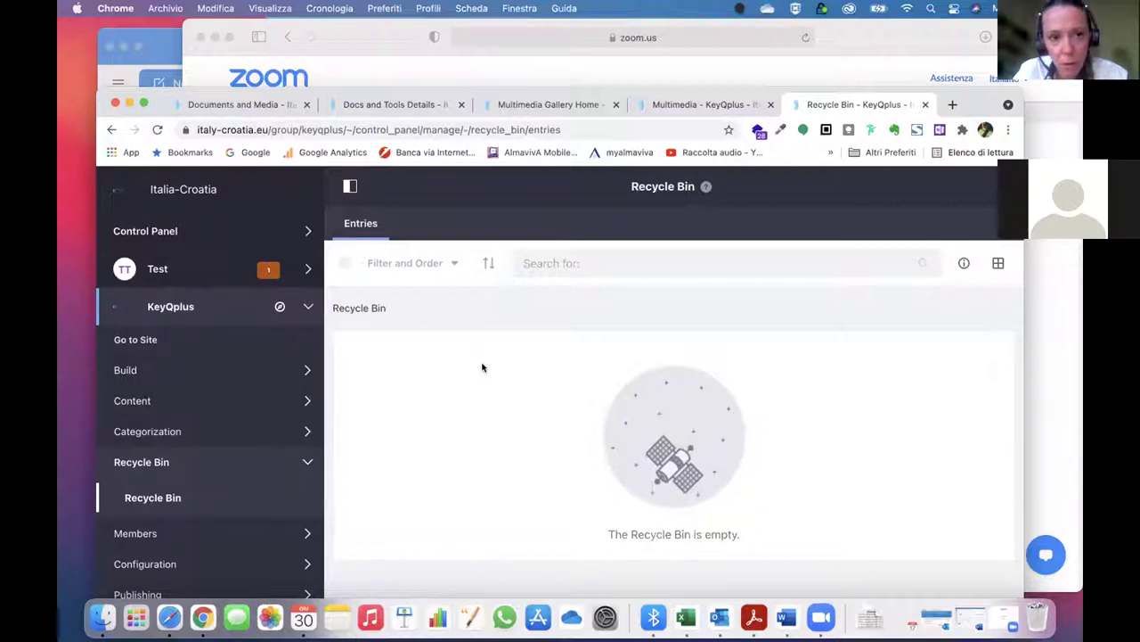
Switch to Acrobat and read the user manual's instructions on filling the Multimedia Gallery Home folder, pages 52 to 54
click(754, 617)
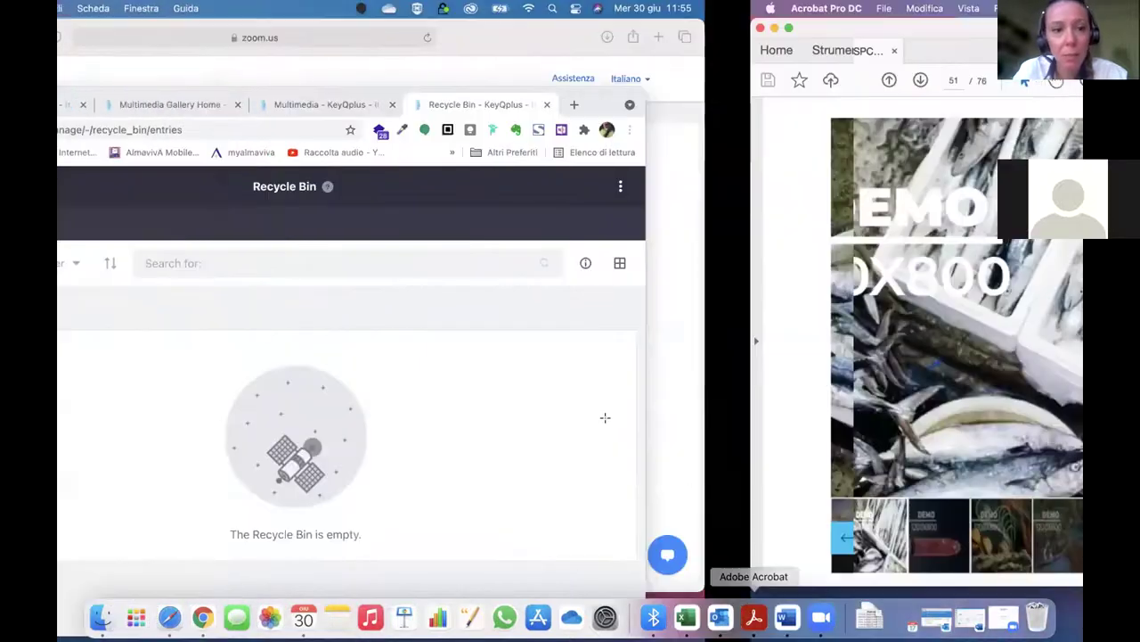
scroll(605, 417, down, 10)
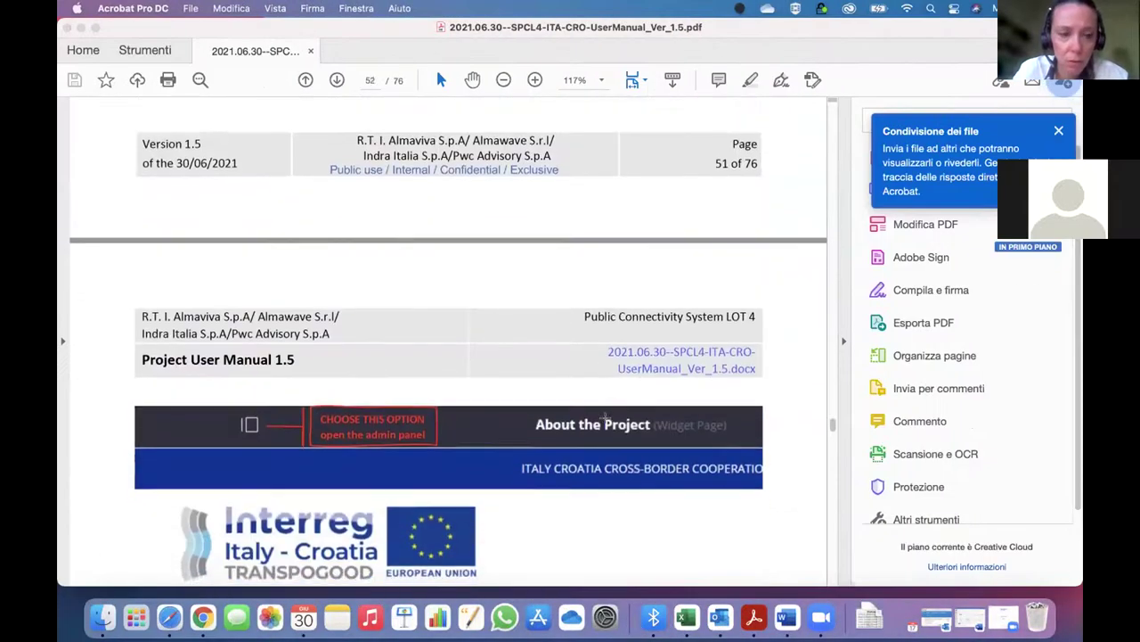
scroll(605, 417, down, 5)
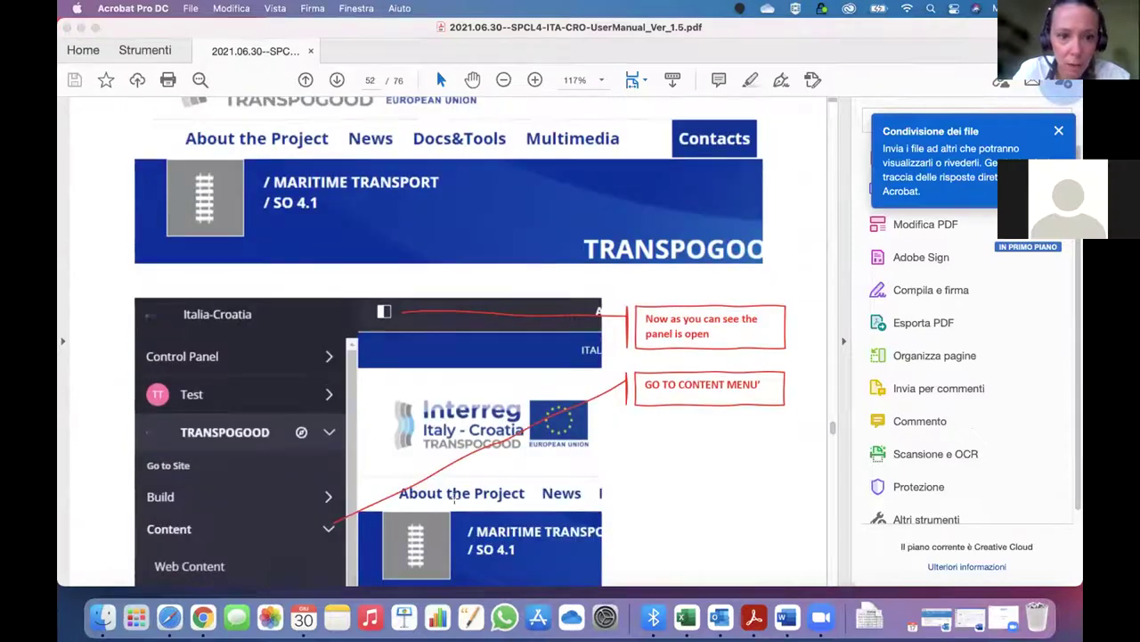
scroll(287, 531, down, 10)
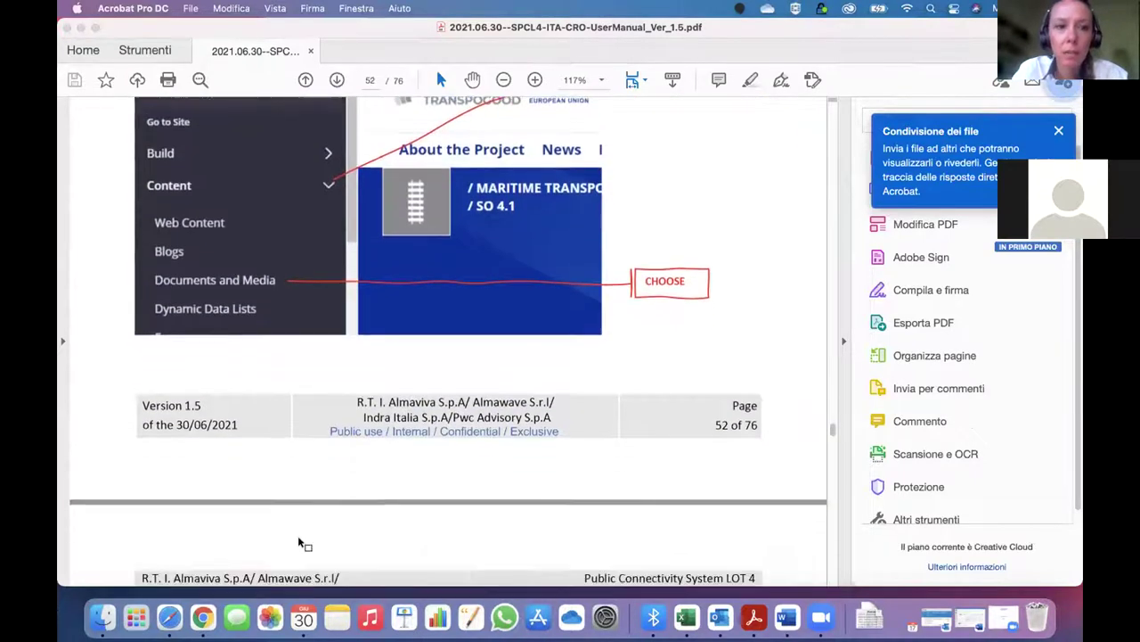
scroll(296, 536, down, 5)
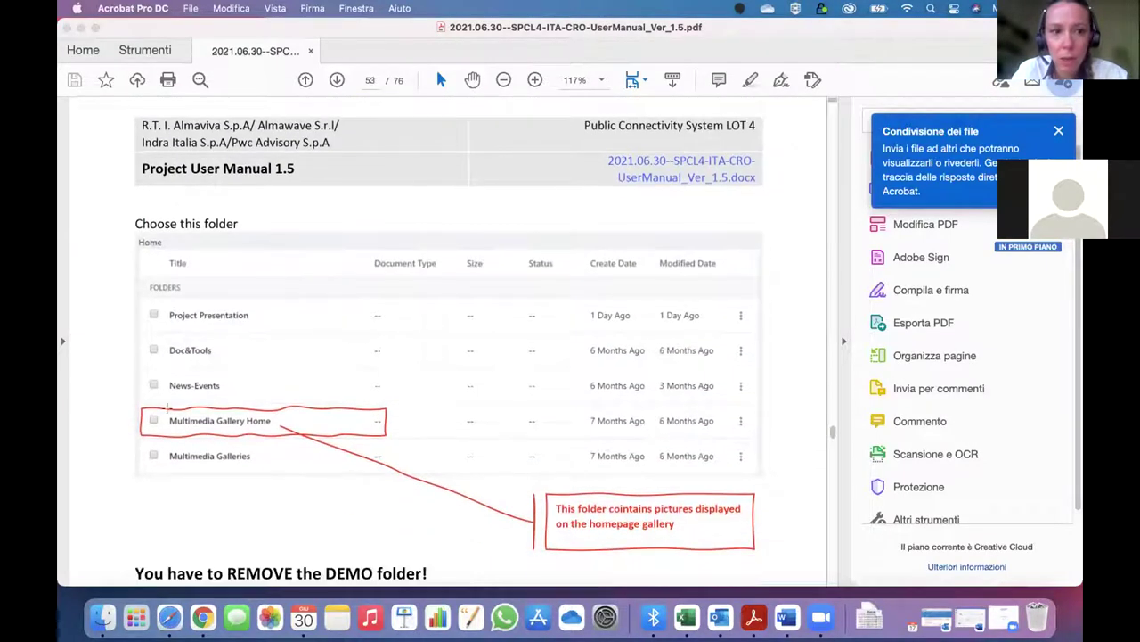
scroll(494, 490, down, 5)
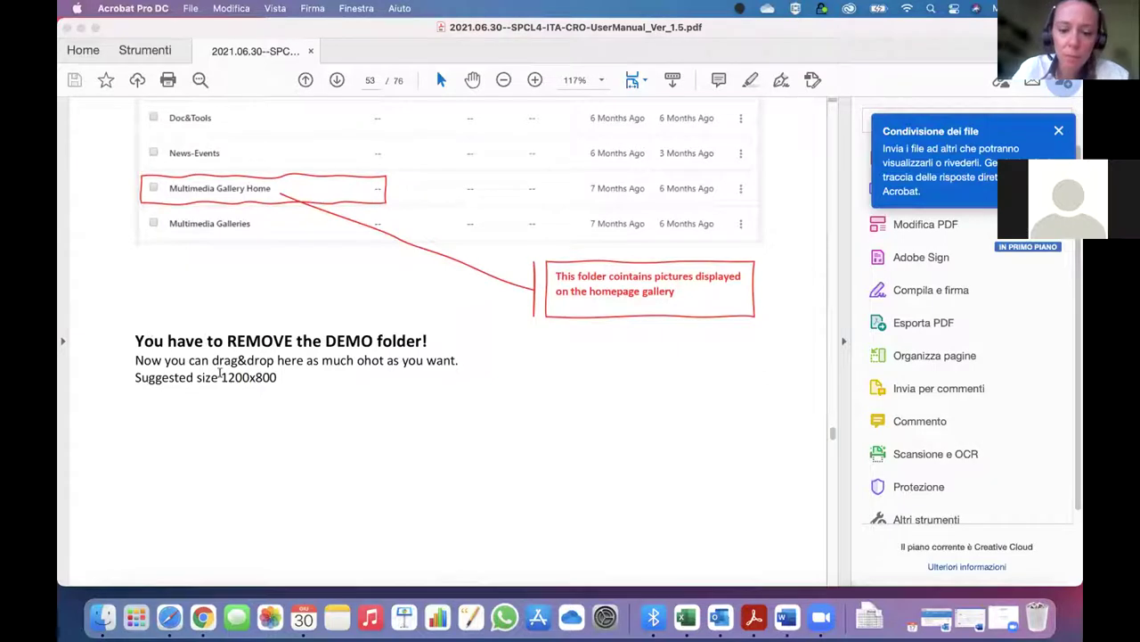
scroll(254, 390, down, 4)
scroll(254, 390, down, 20)
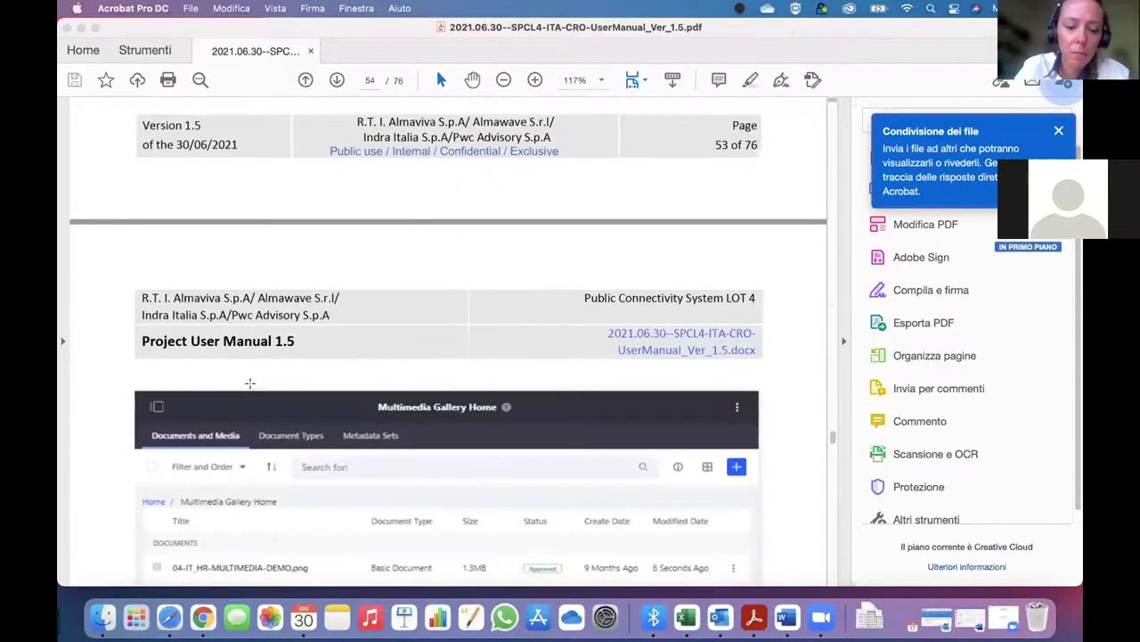
scroll(250, 383, down, 7)
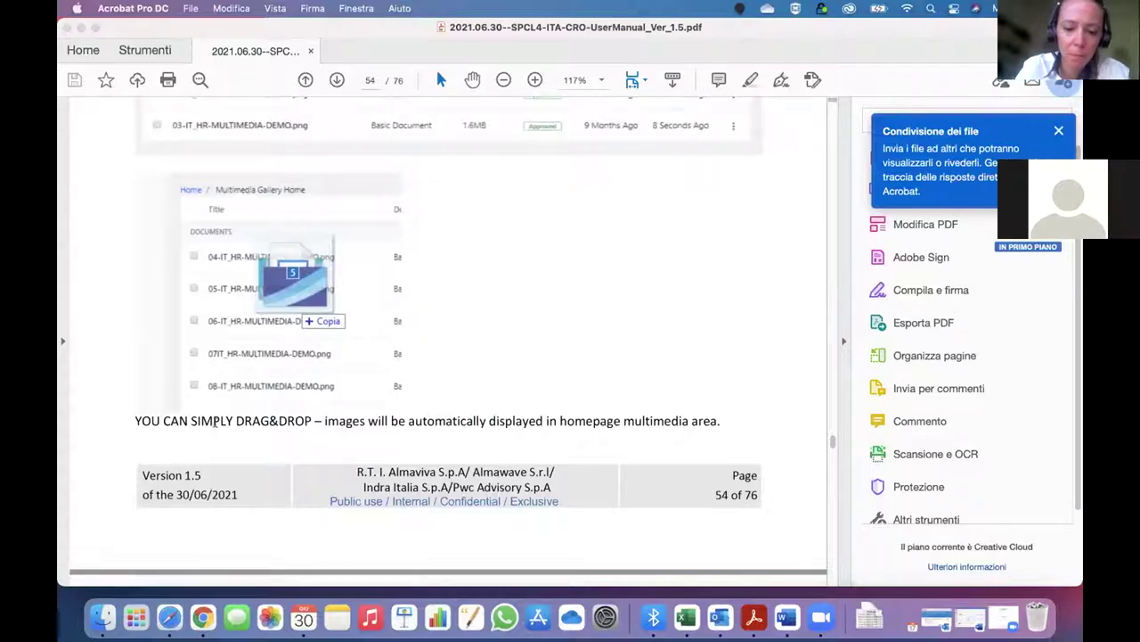
scroll(392, 406, down, 10)
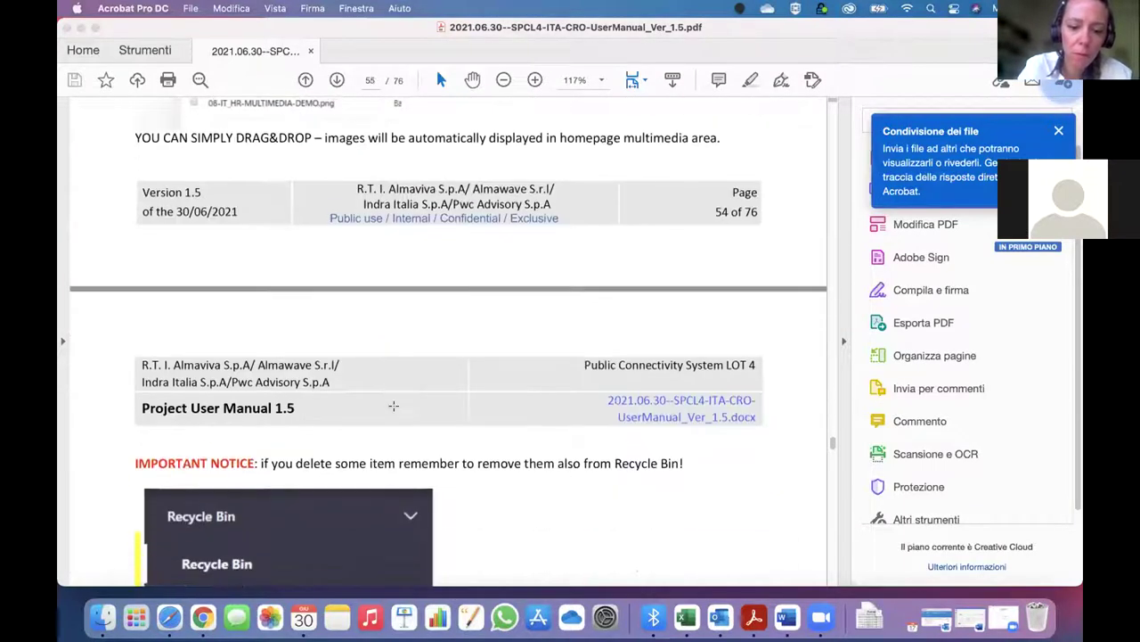
Highlight the start of the manual's important notice about the Recycle Bin on page 55 and review its illustration
scroll(393, 406, down, 3)
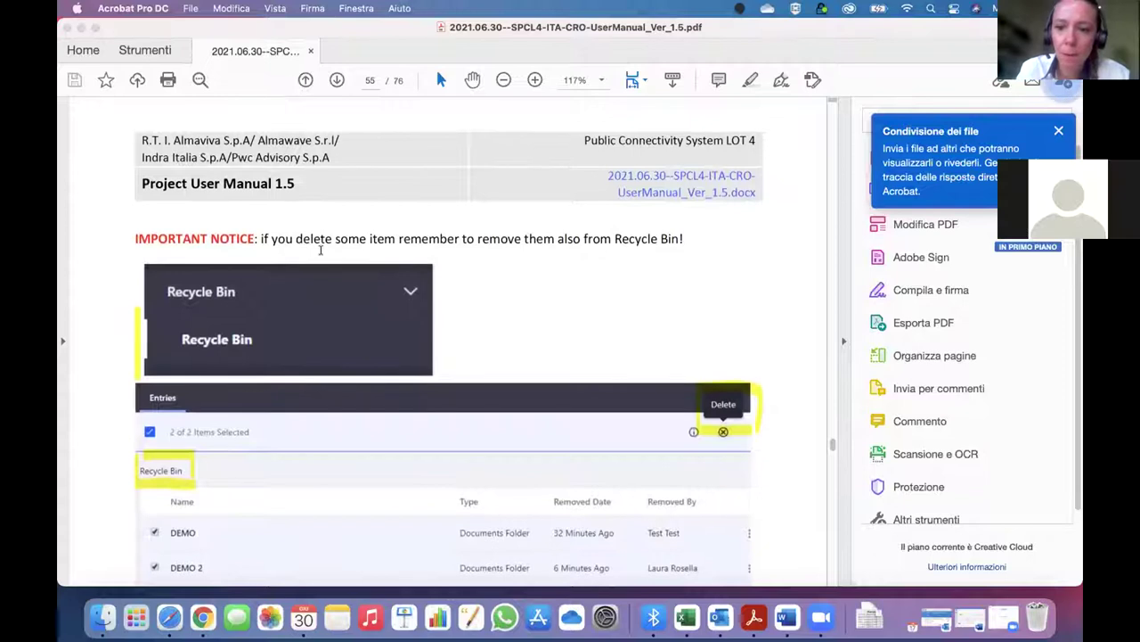
drag(137, 239, 365, 239)
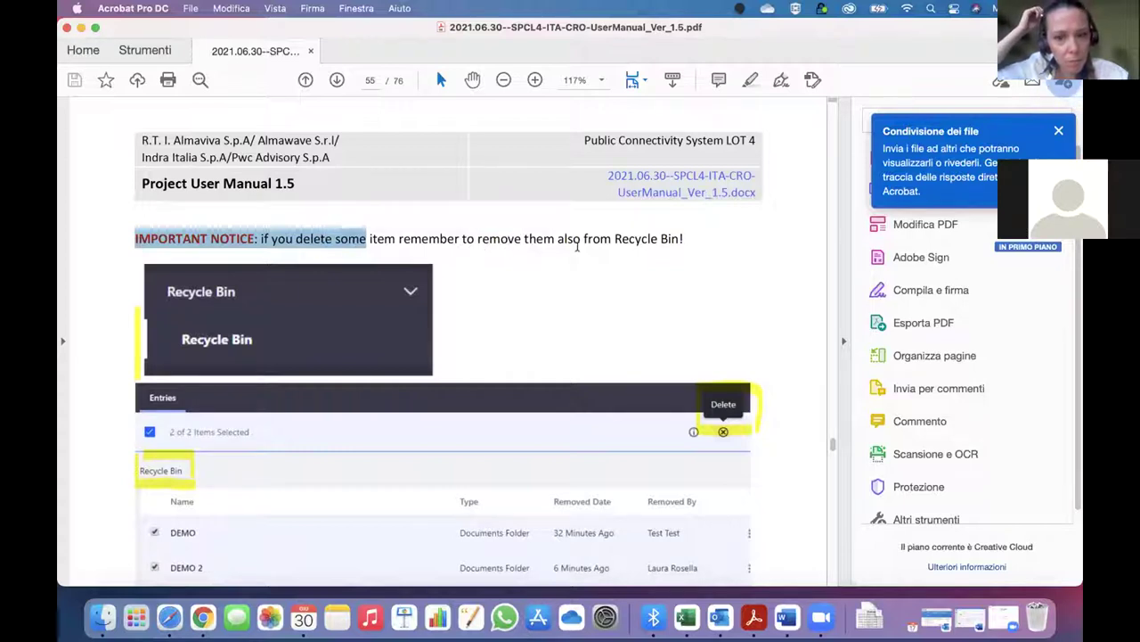
scroll(377, 326, down, 3)
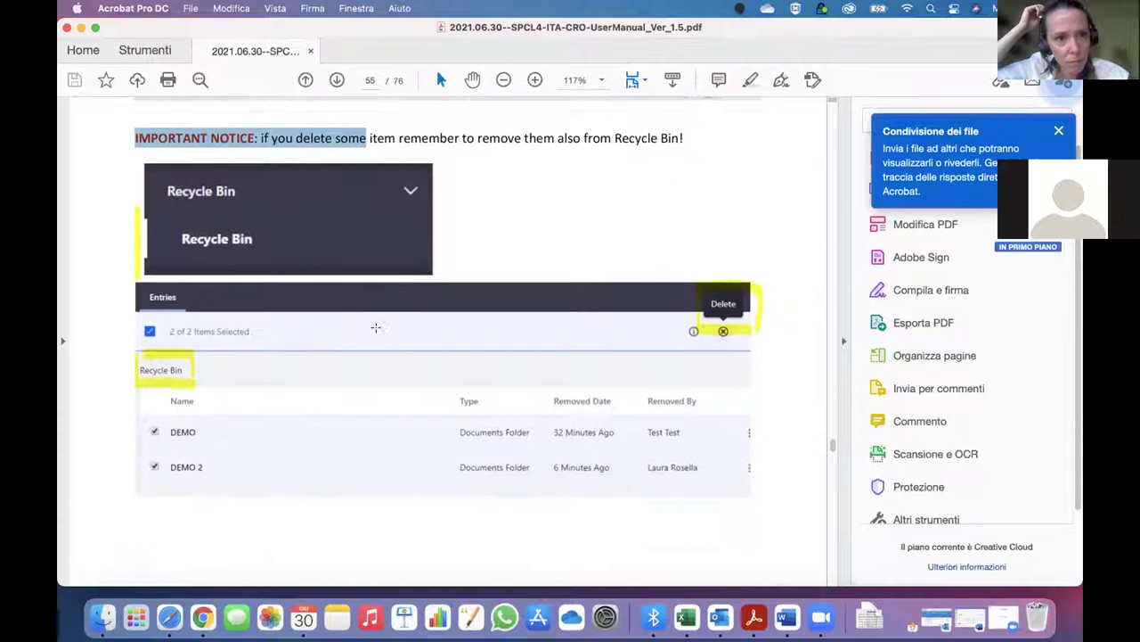
scroll(448, 382, down, 10)
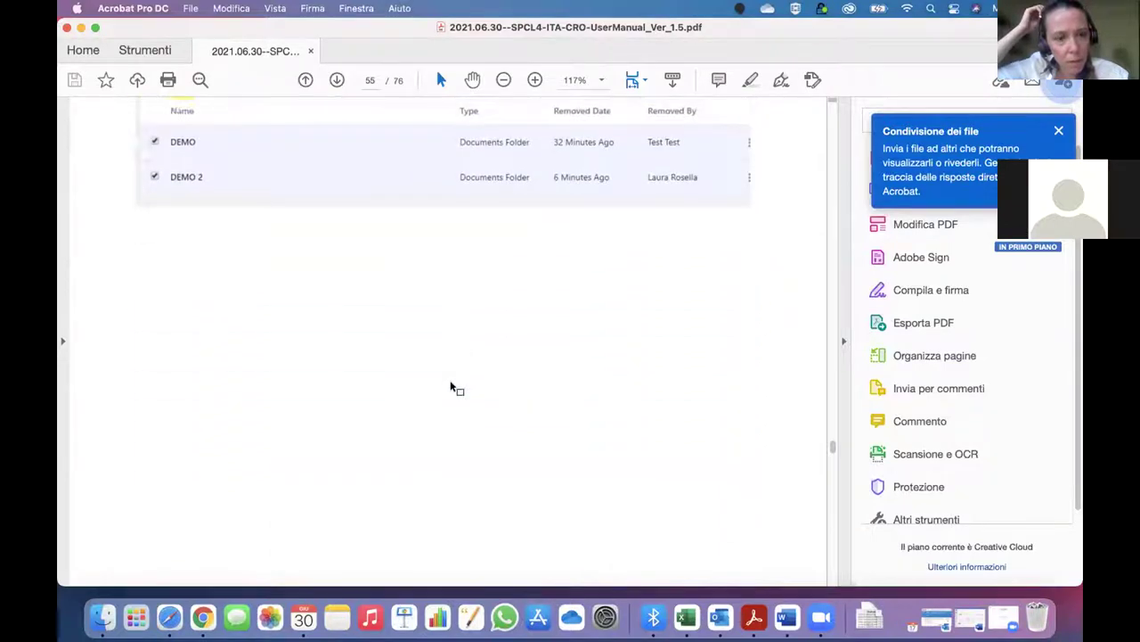
Read the beginning of the manual's section 4.9, Project Multimedia Gallery, on page 56
scroll(450, 382, down, 10)
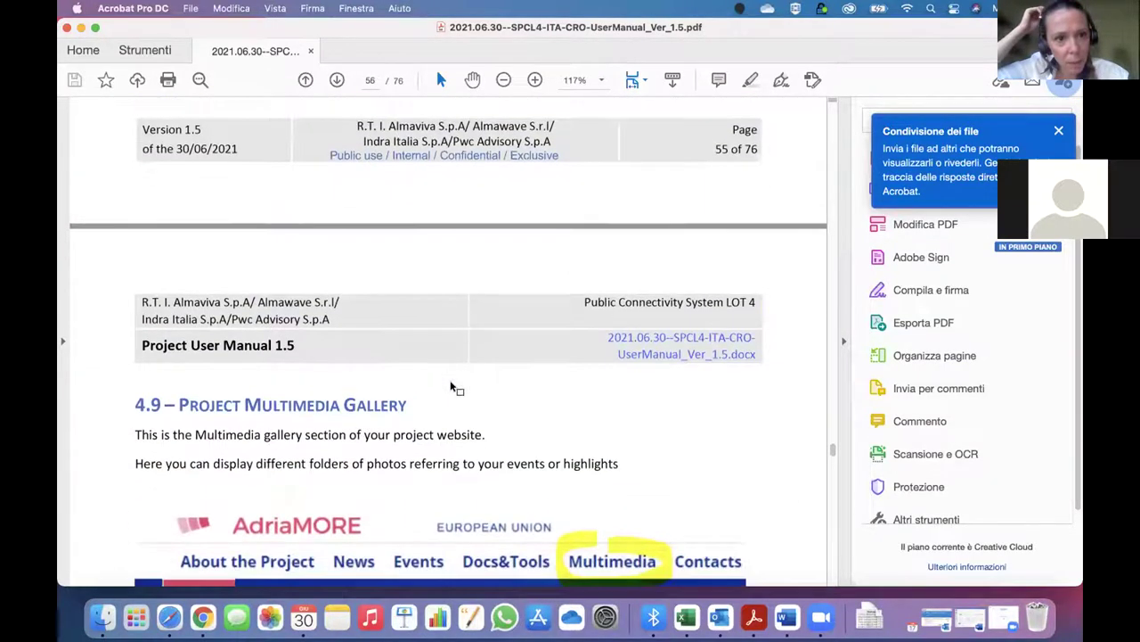
scroll(450, 382, down, 6)
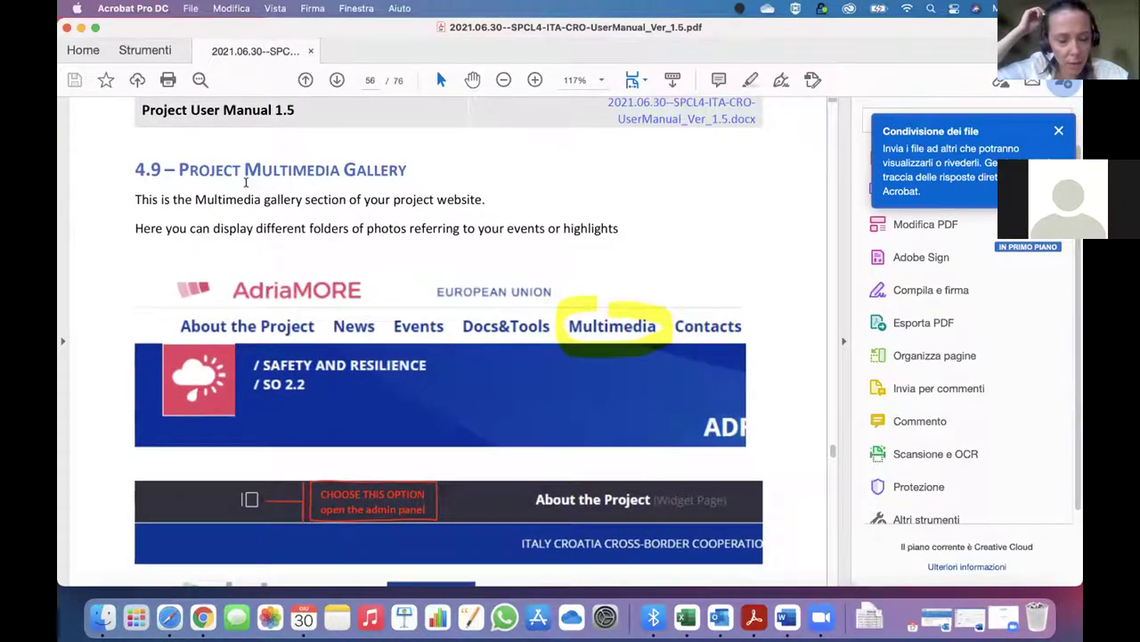
scroll(301, 238, up, 2)
key(ctrl+Left)
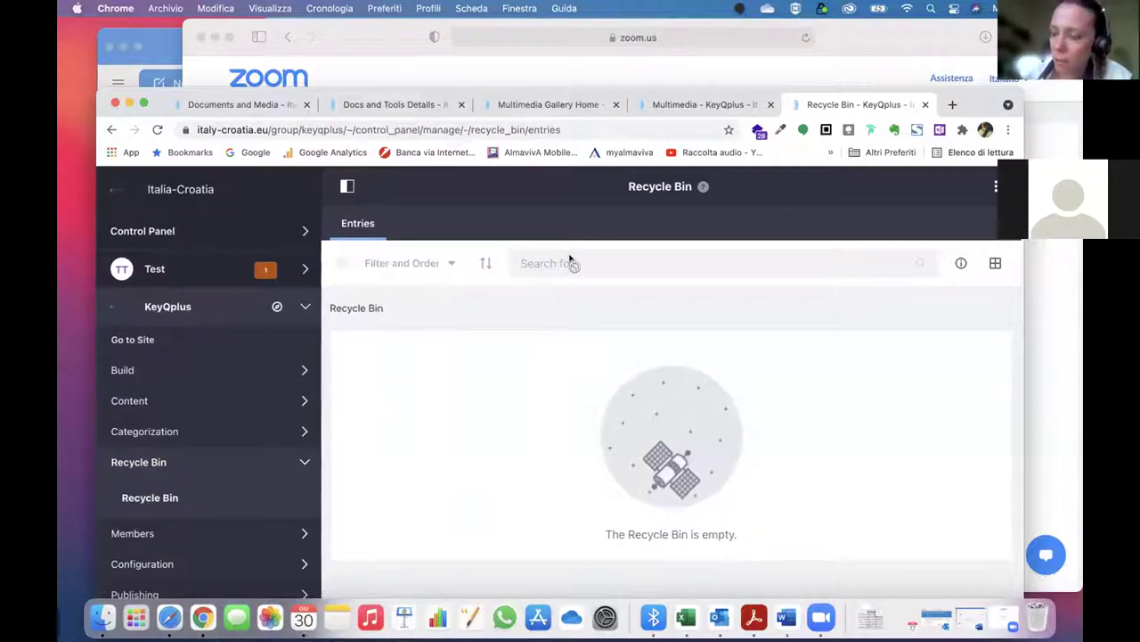
key(ctrl+Right)
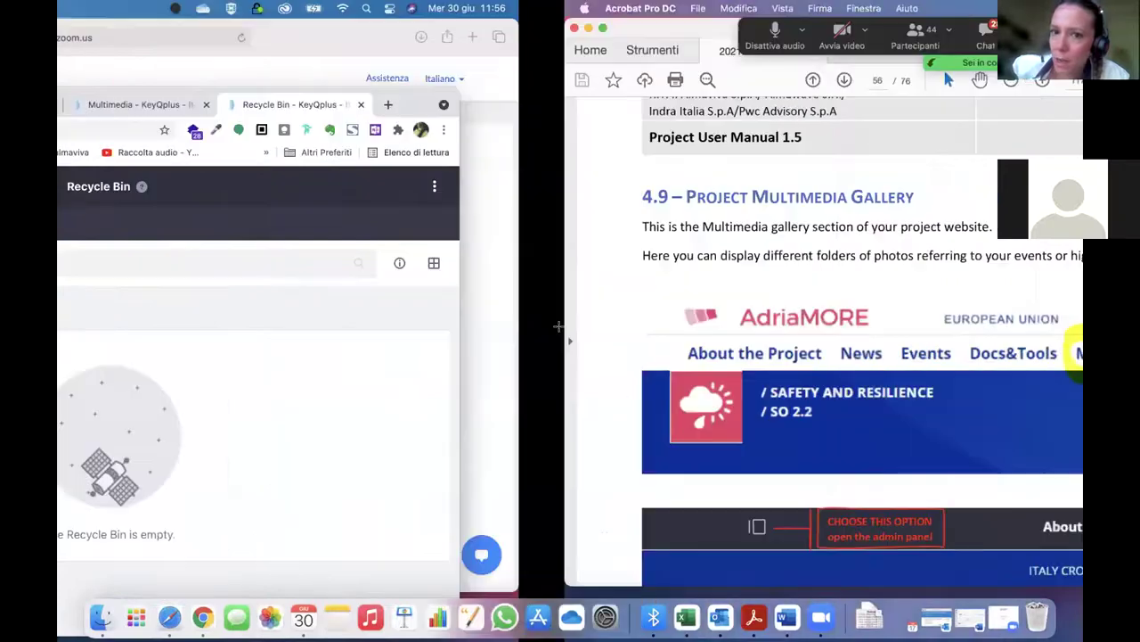
Look through the manual's remaining multimedia gallery pages up to the Videolink – Add or Manage a Video section on page 60
scroll(561, 331, down, 10)
scroll(561, 332, down, 15)
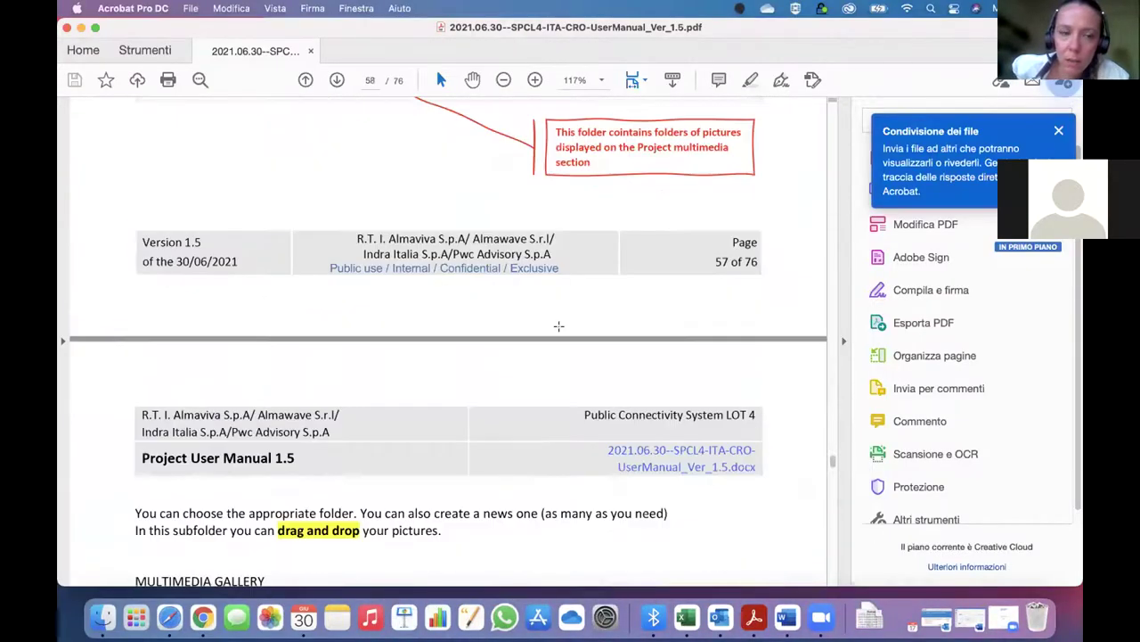
scroll(561, 327, down, 12)
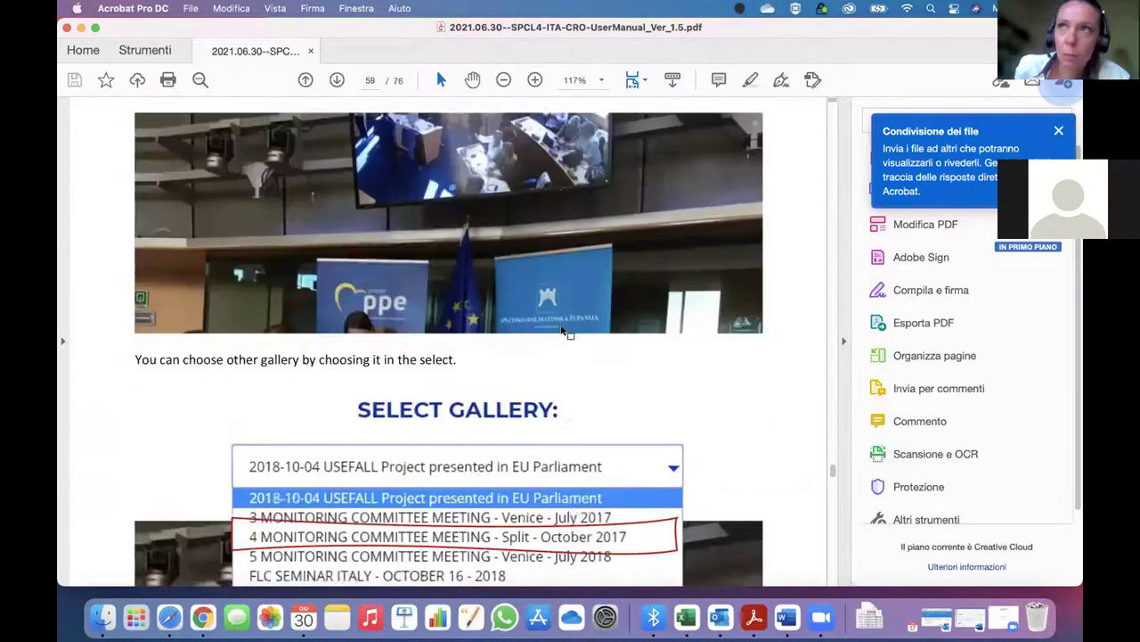
scroll(561, 326, down, 6)
scroll(558, 327, up, 6)
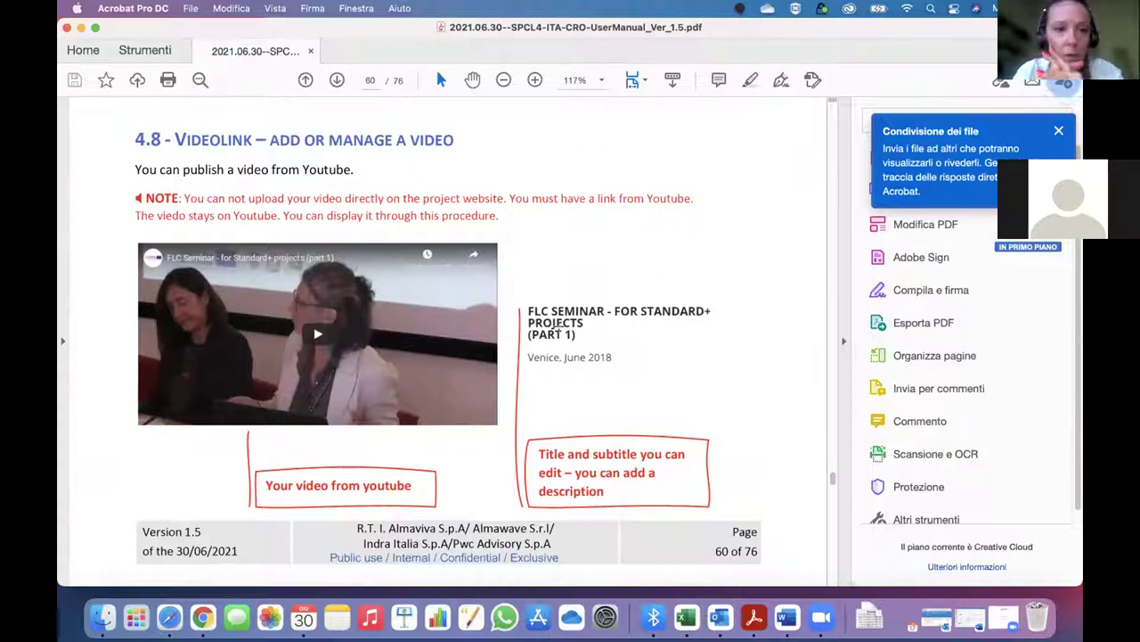
Switch to Chrome and open the Web Content section of the KeyQplus site in place of its Recycle Bin
key(ctrl+Left)
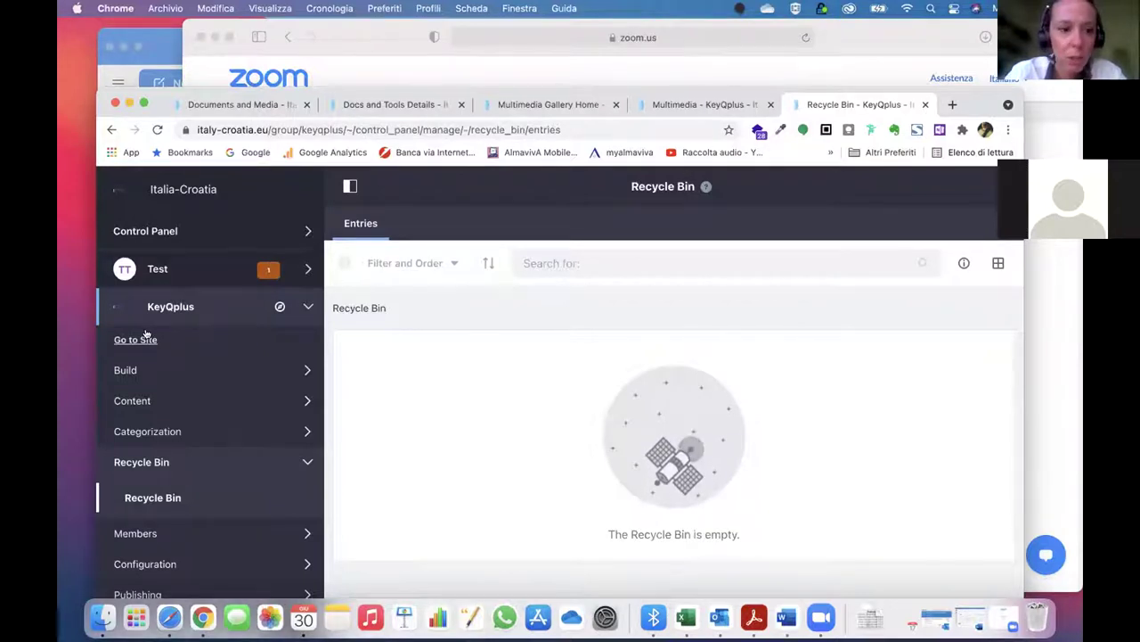
click(133, 400)
click(141, 435)
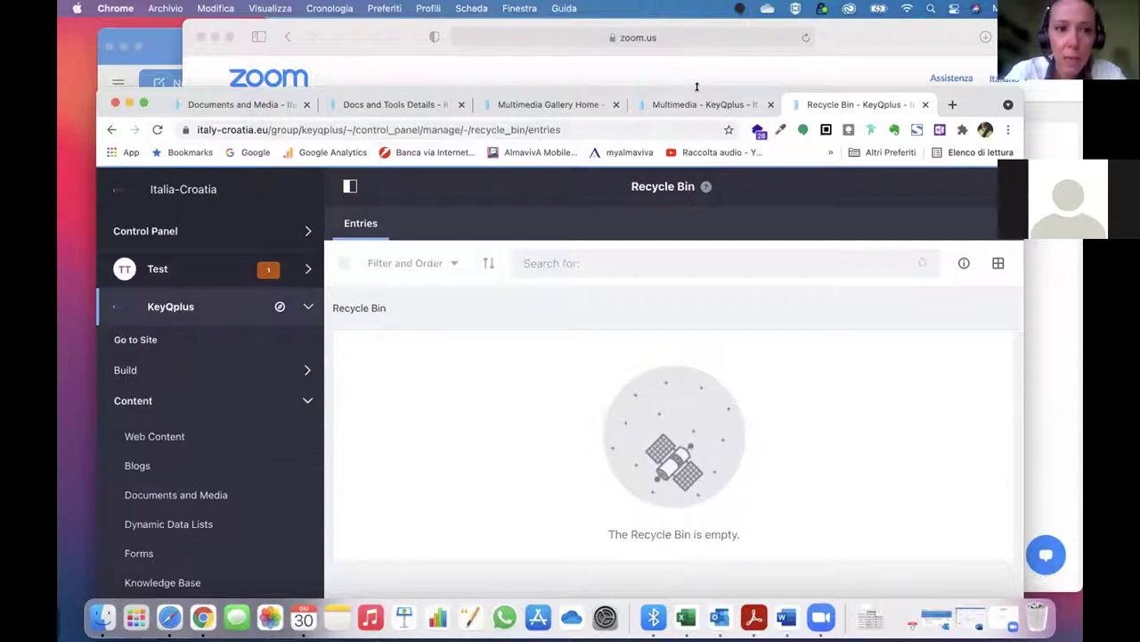
Review the KeyQ+ Multimedia page, including its gallery selector and the photos of the 5.1 Festival Trieste gallery
key(ctrl+shift+Tab)
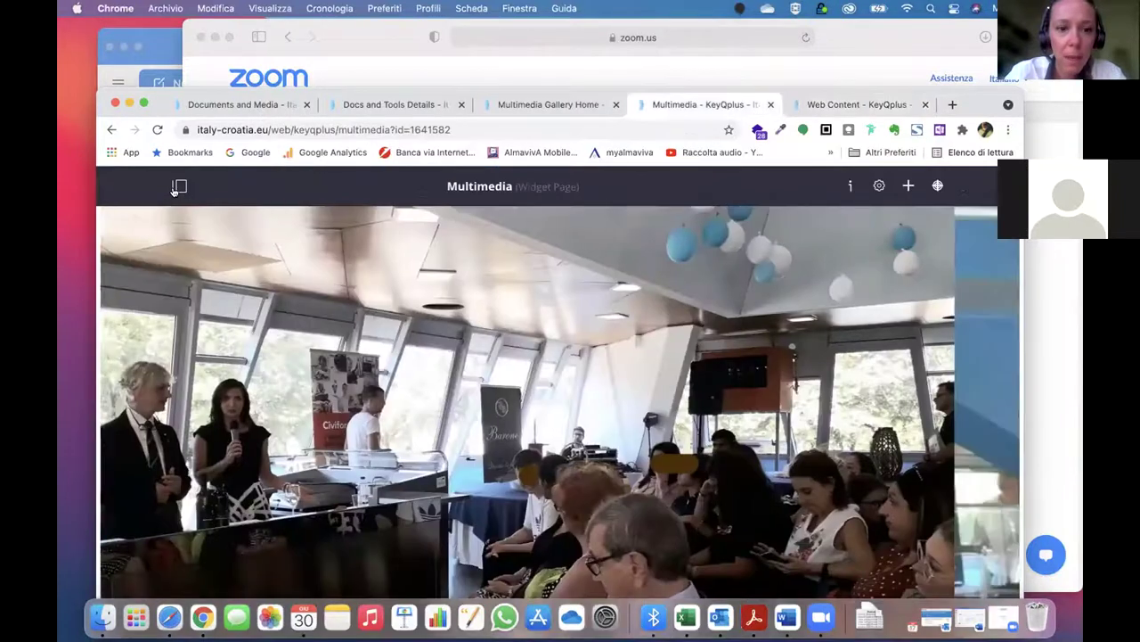
scroll(300, 248, up, 4)
scroll(300, 247, down, 6)
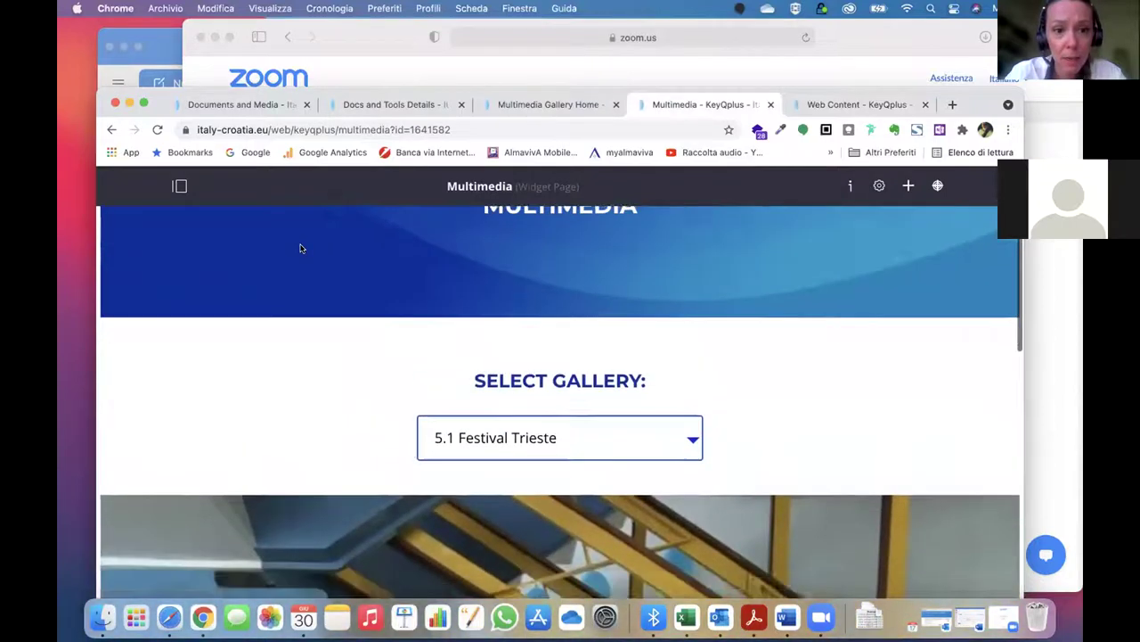
scroll(300, 248, down, 8)
scroll(299, 248, up, 10)
scroll(299, 248, up, 5)
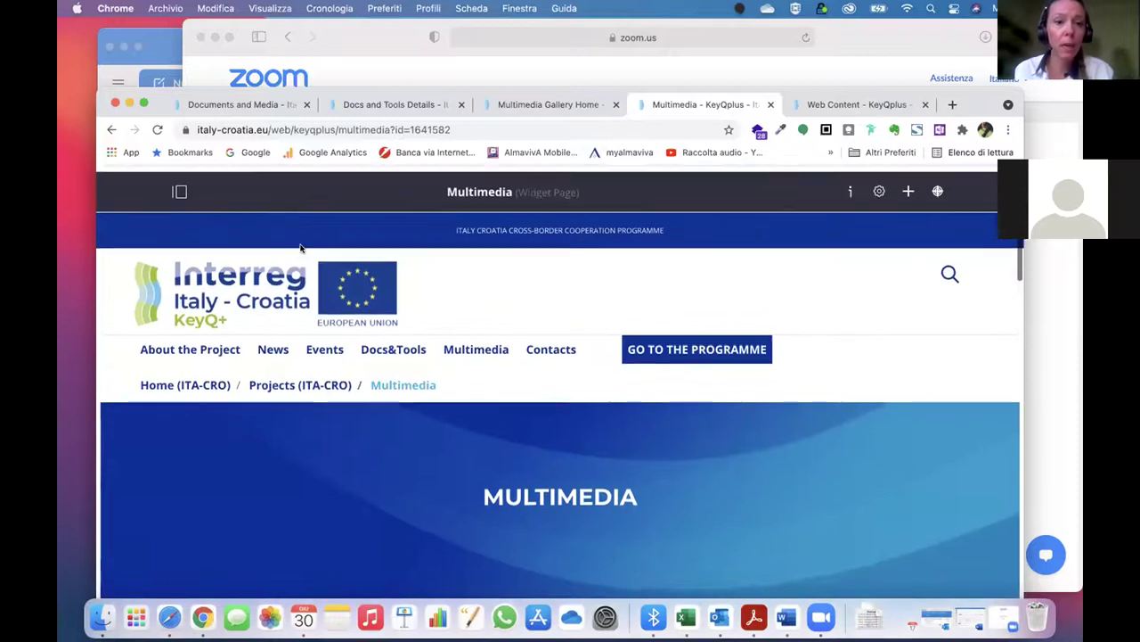
Open the KeyQ+ project home page and look through it past the Docs & Tools and Multimedia sections
click(214, 297)
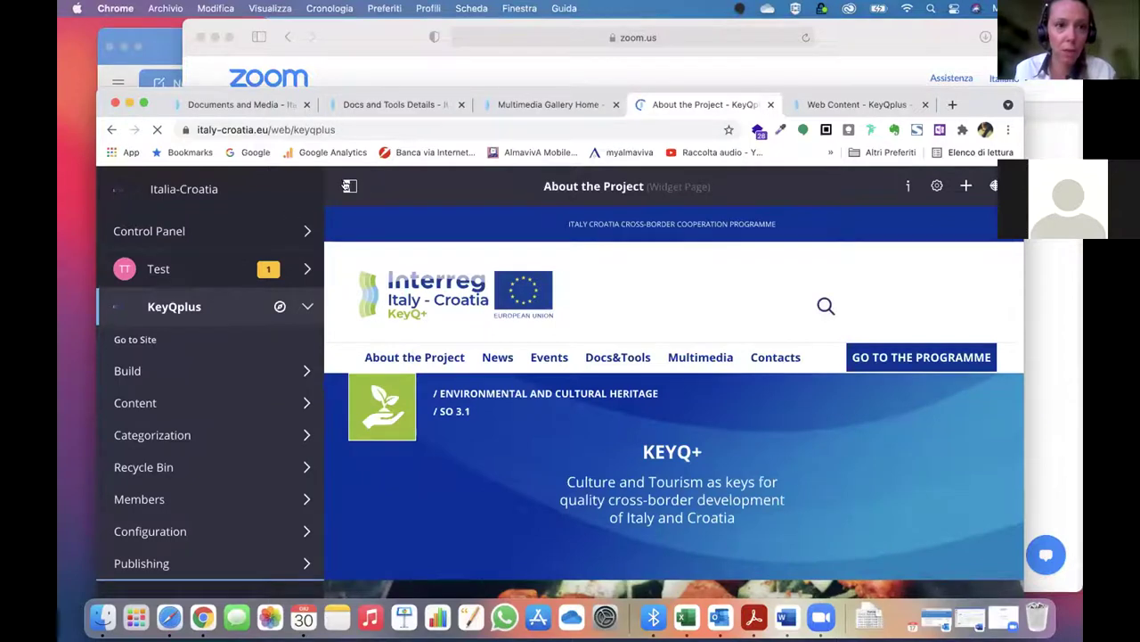
scroll(283, 343, down, 3)
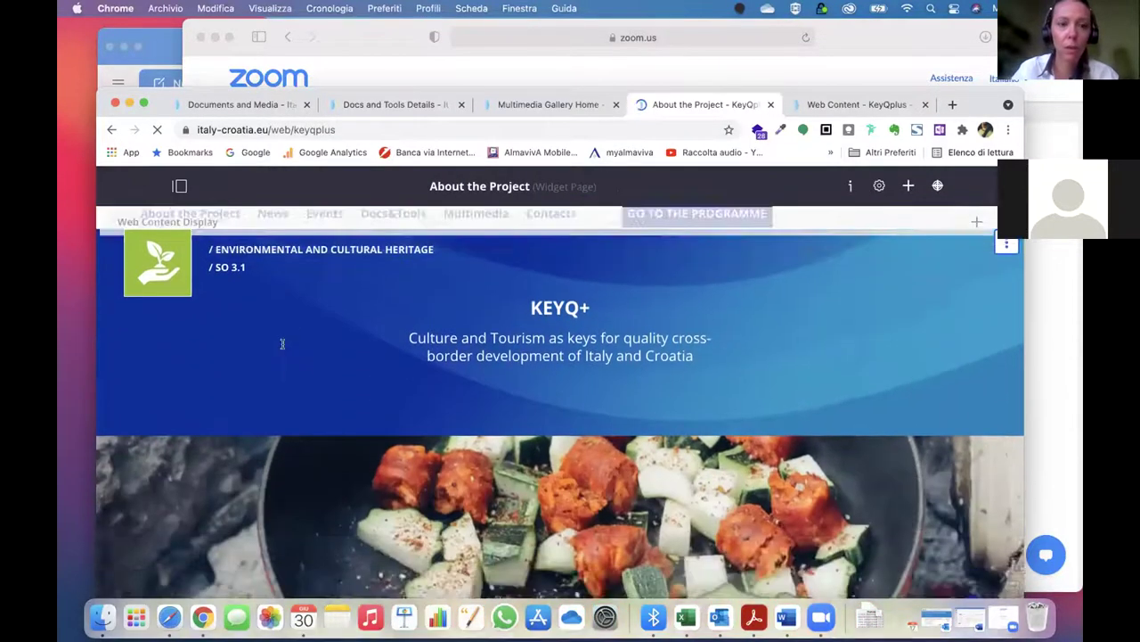
scroll(283, 343, down, 20)
scroll(282, 349, down, 20)
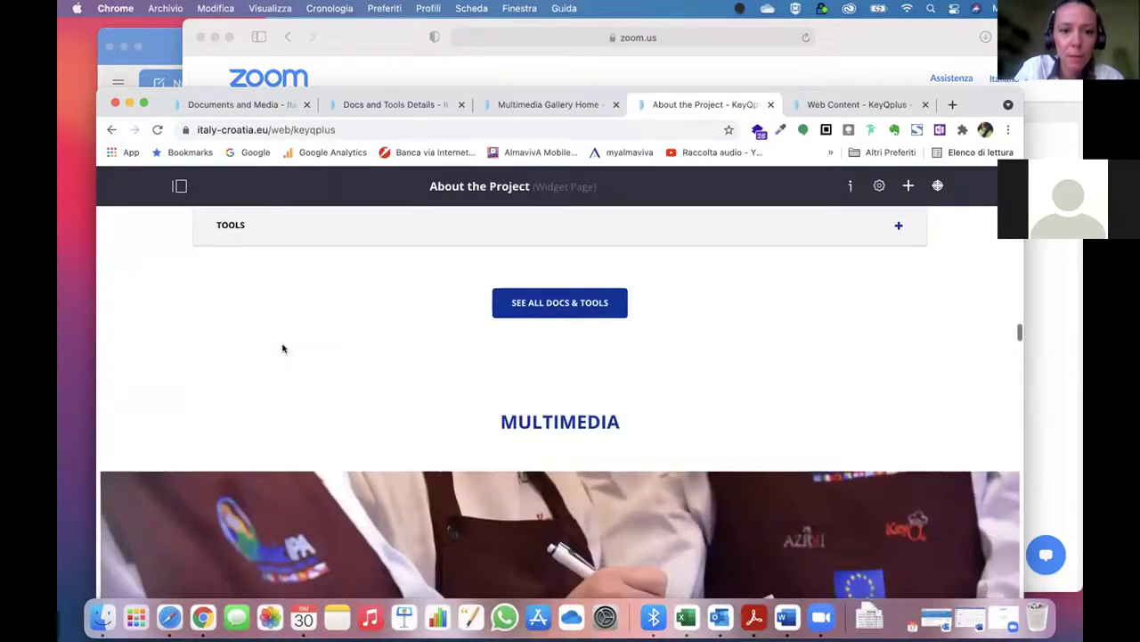
scroll(282, 349, down, 15)
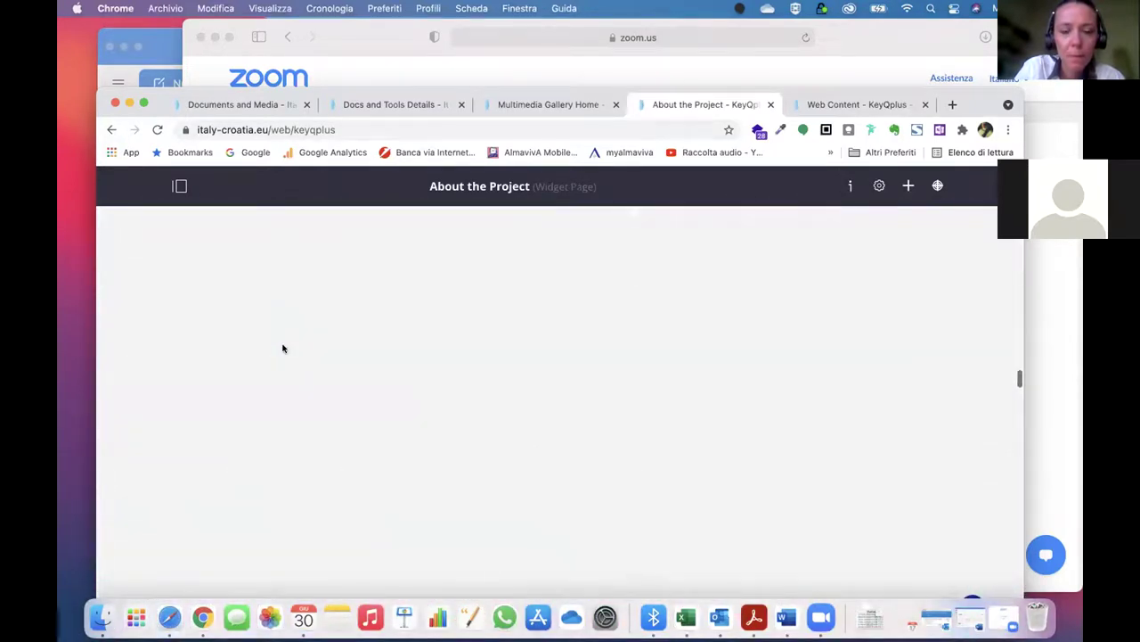
Look through the recipe video entries on the KeyQ+ homepage, from the gilthead bream fillet down to the cappelletti
scroll(590, 272, down, 3)
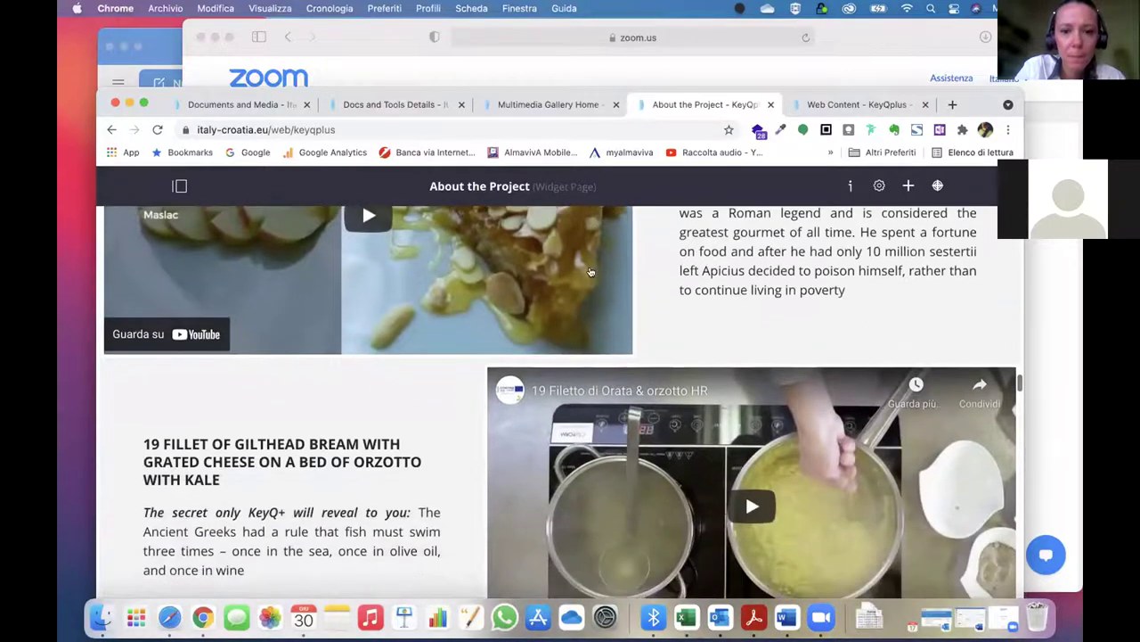
scroll(278, 430, down, 10)
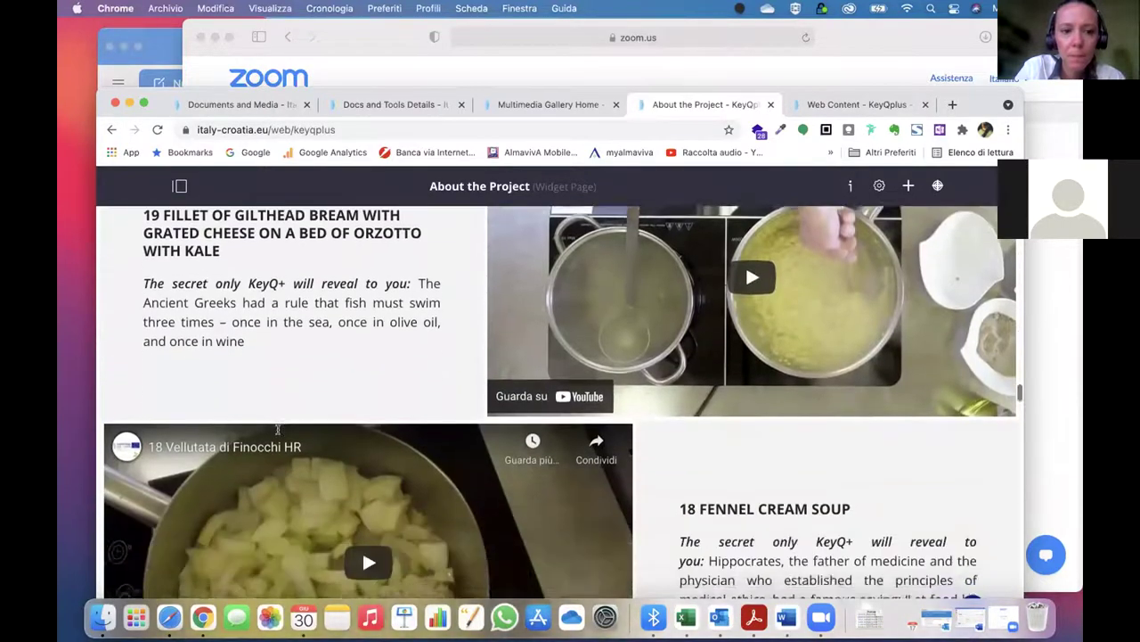
scroll(279, 433, down, 1)
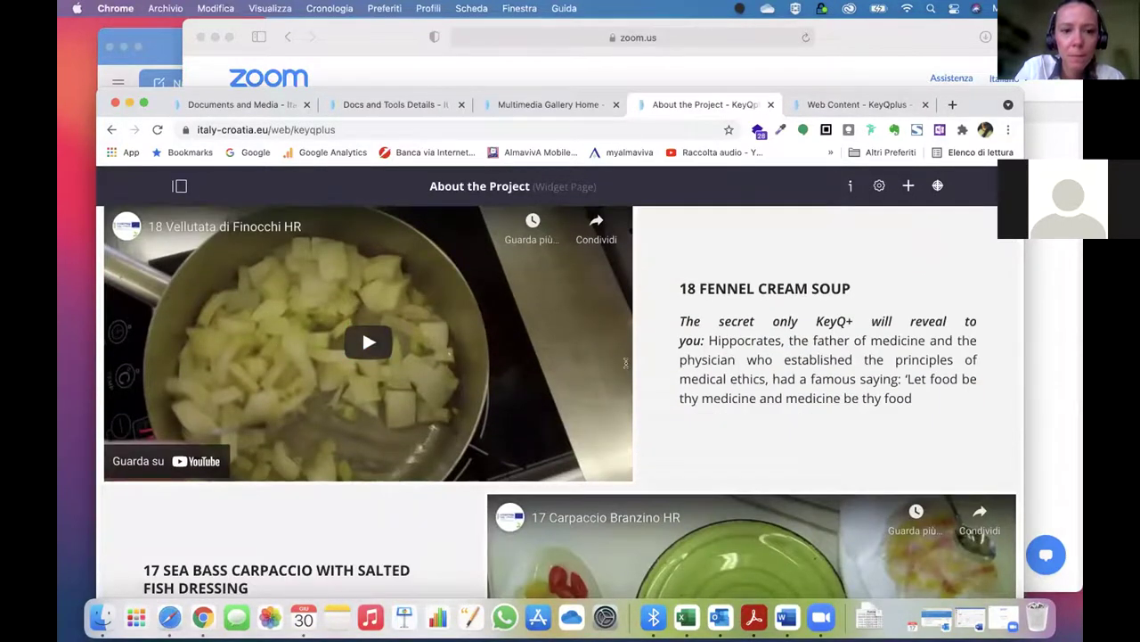
scroll(589, 379, down, 4)
scroll(625, 361, down, 5)
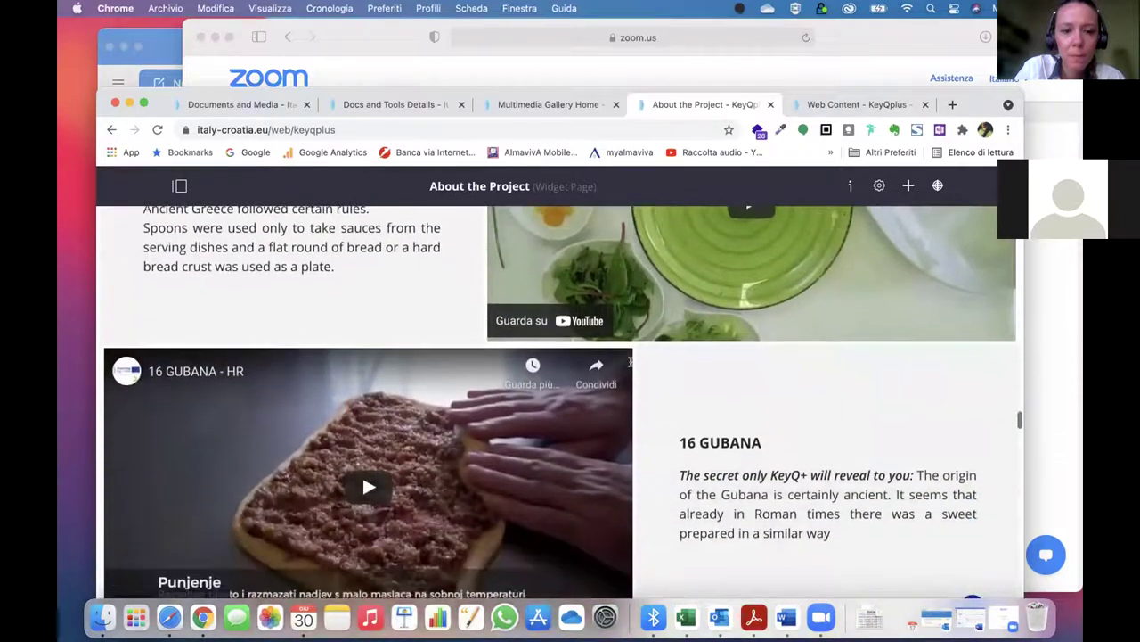
scroll(630, 361, down, 4)
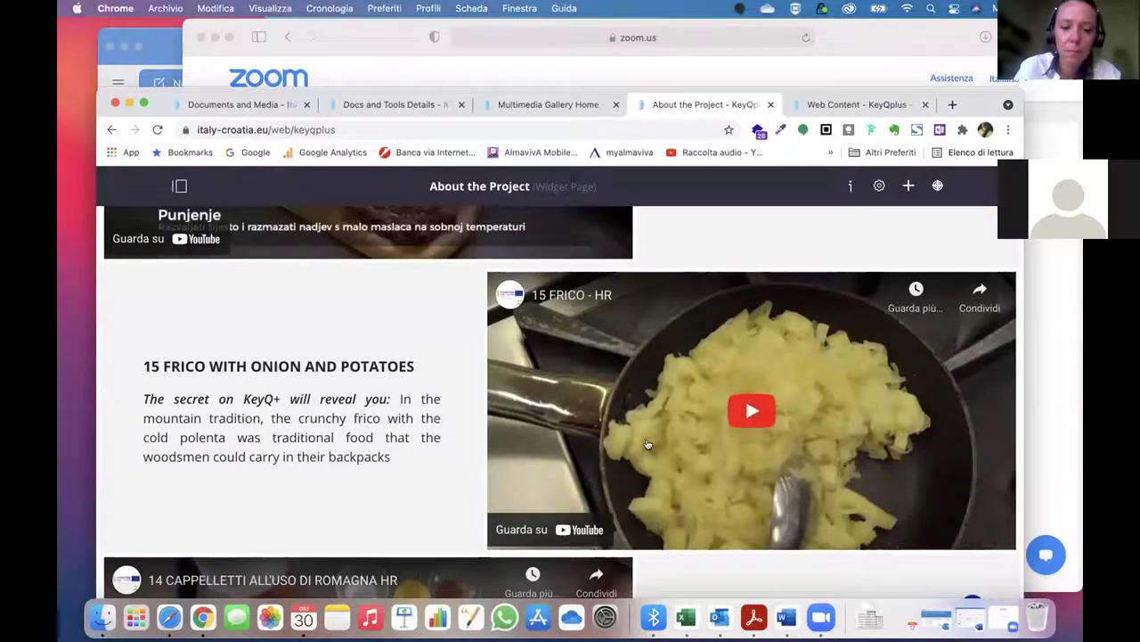
scroll(648, 444, down, 5)
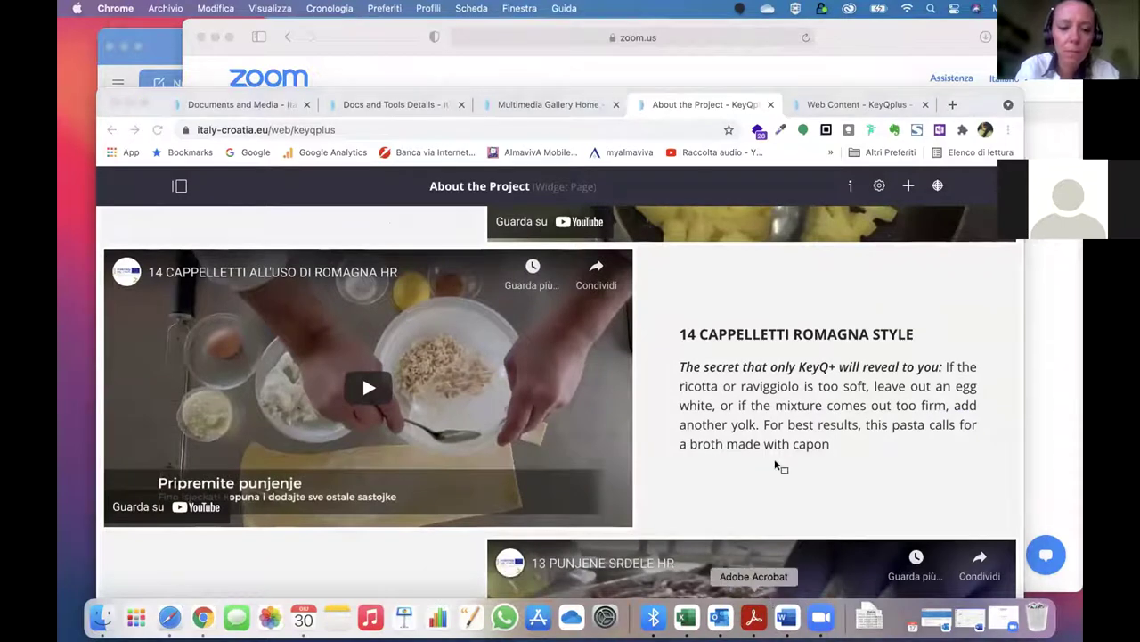
Switch to the user manual PDF in Acrobat and read section 4.8 Videolink, from the introduction through adding the Asset Publisher widget
click(754, 617)
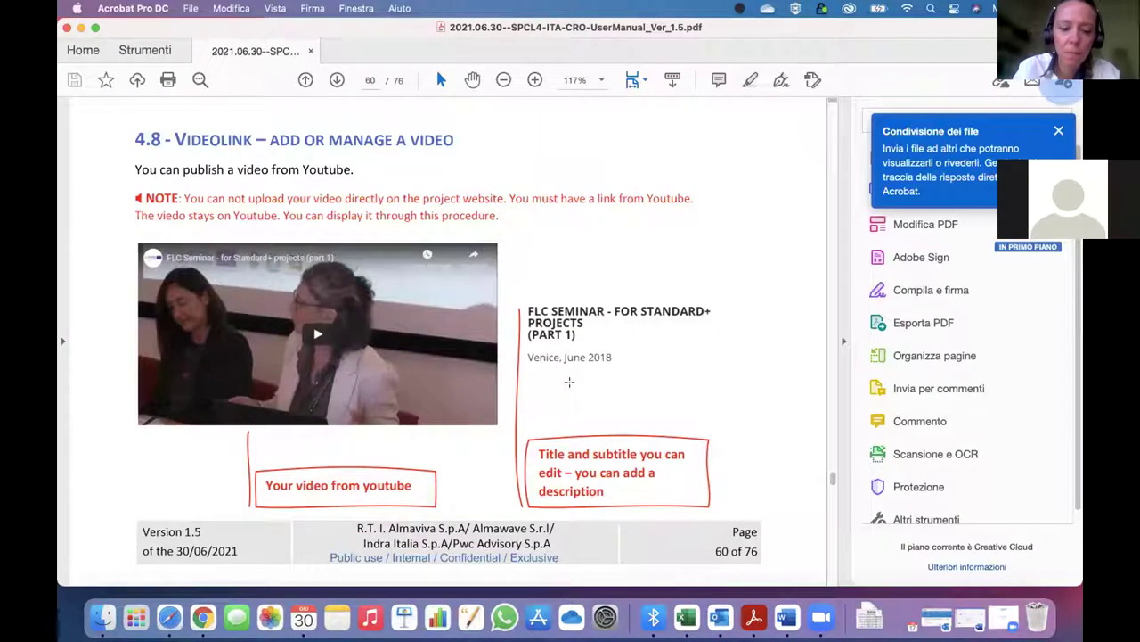
scroll(572, 380, down, 5)
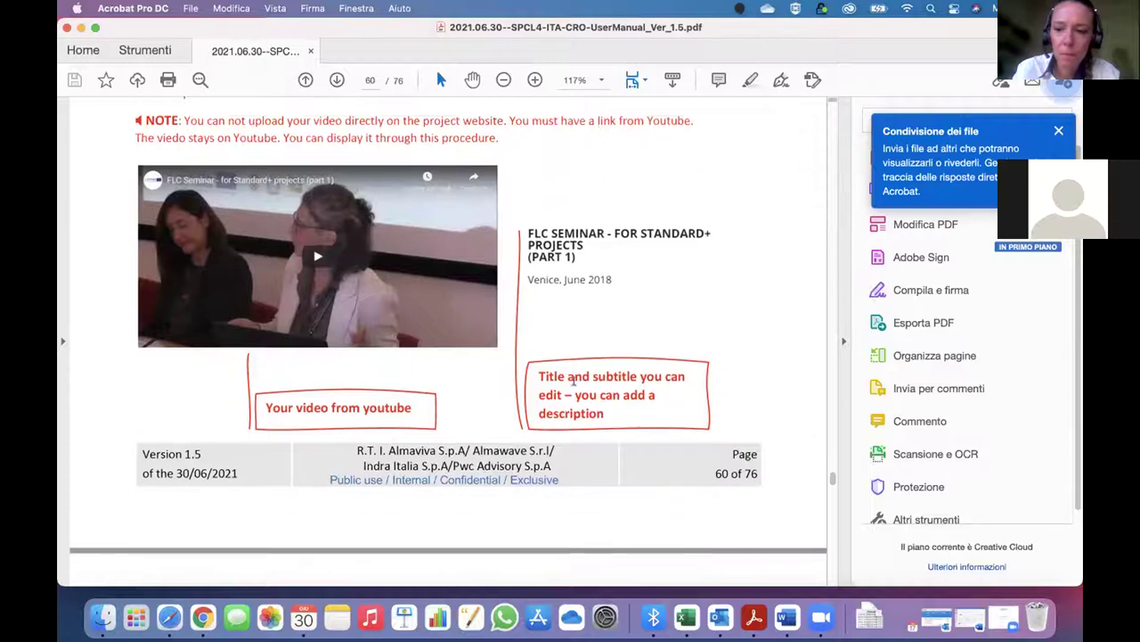
scroll(573, 380, down, 8)
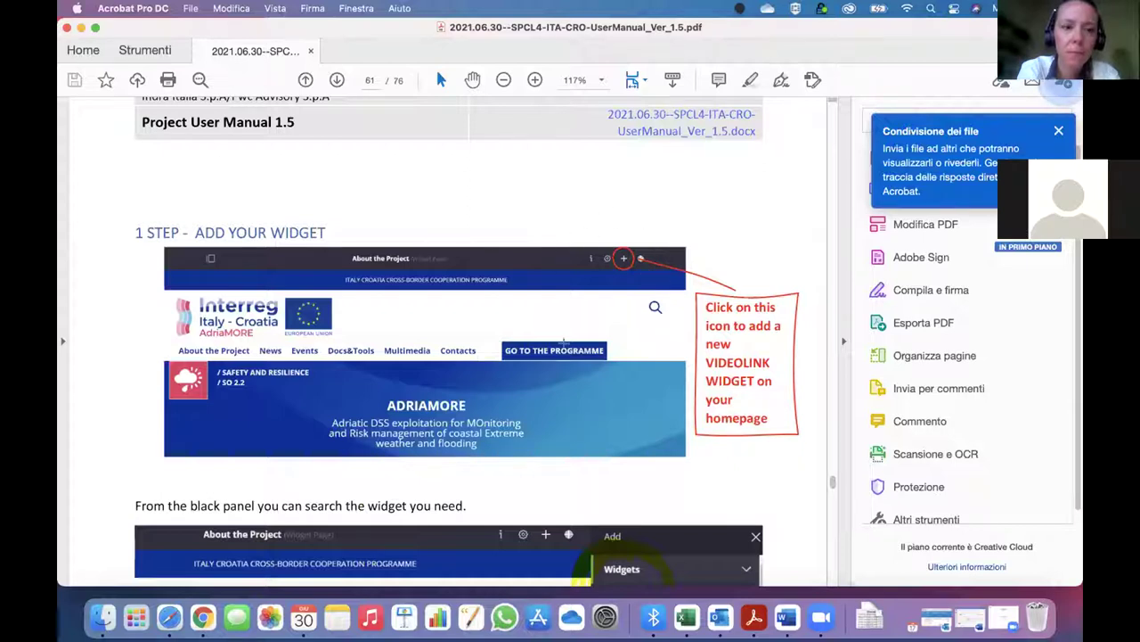
scroll(576, 359, down, 2)
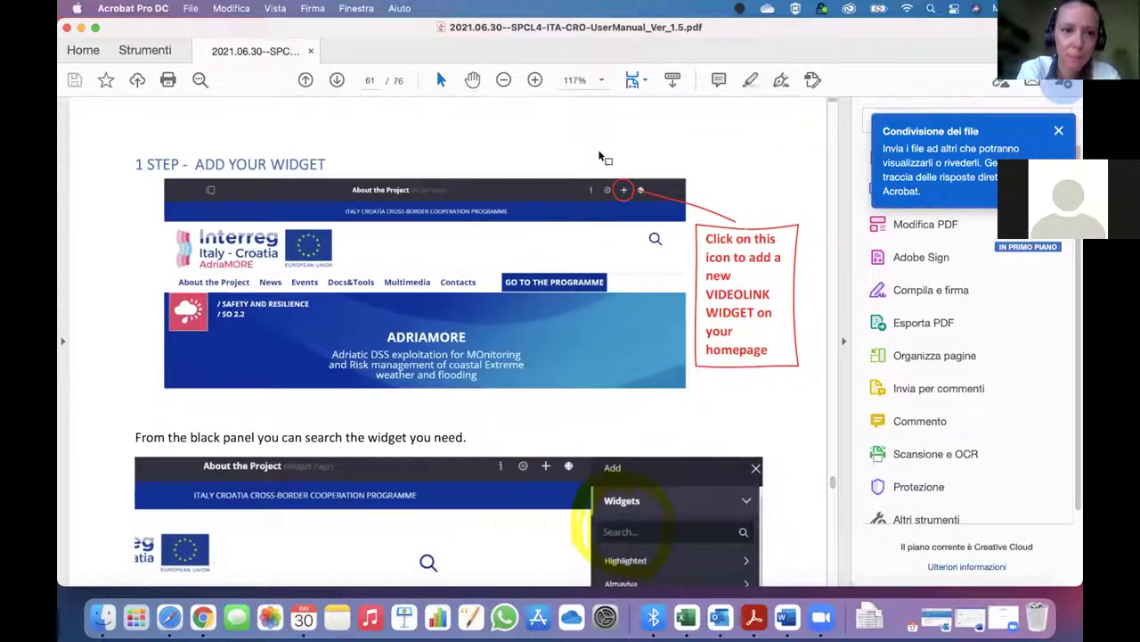
scroll(604, 369, down, 2)
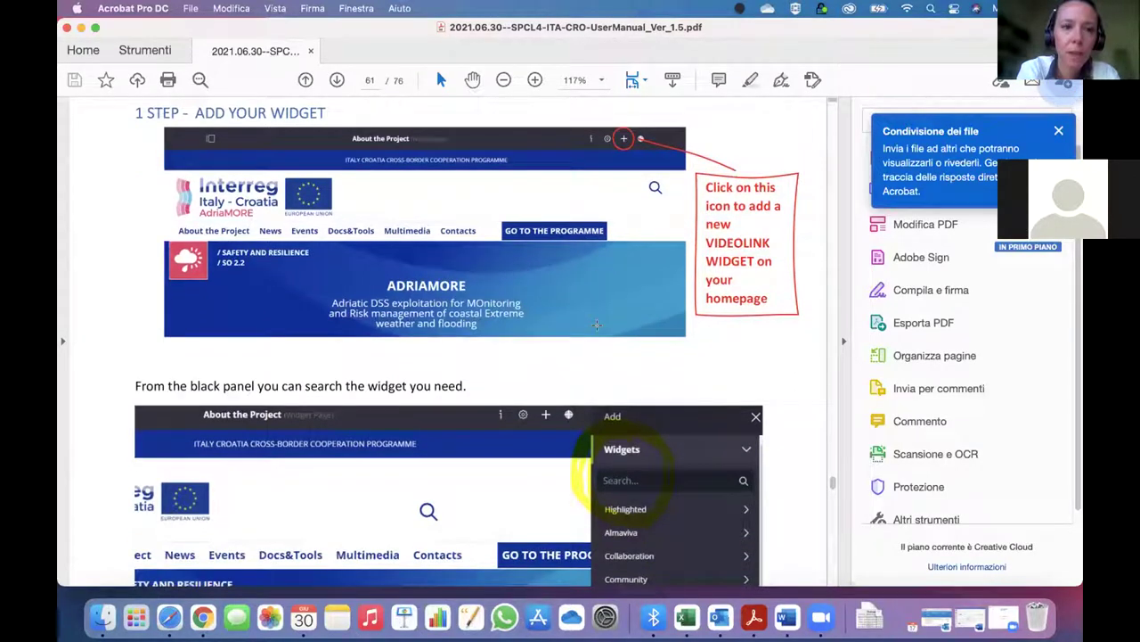
scroll(597, 325, down, 4)
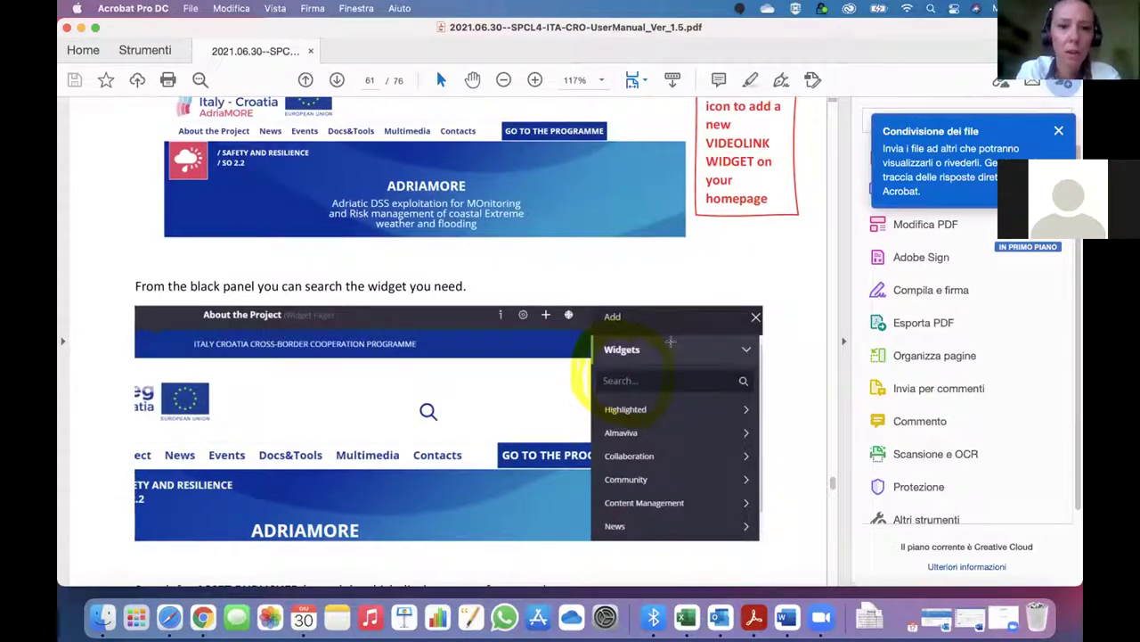
scroll(605, 338, down, 3)
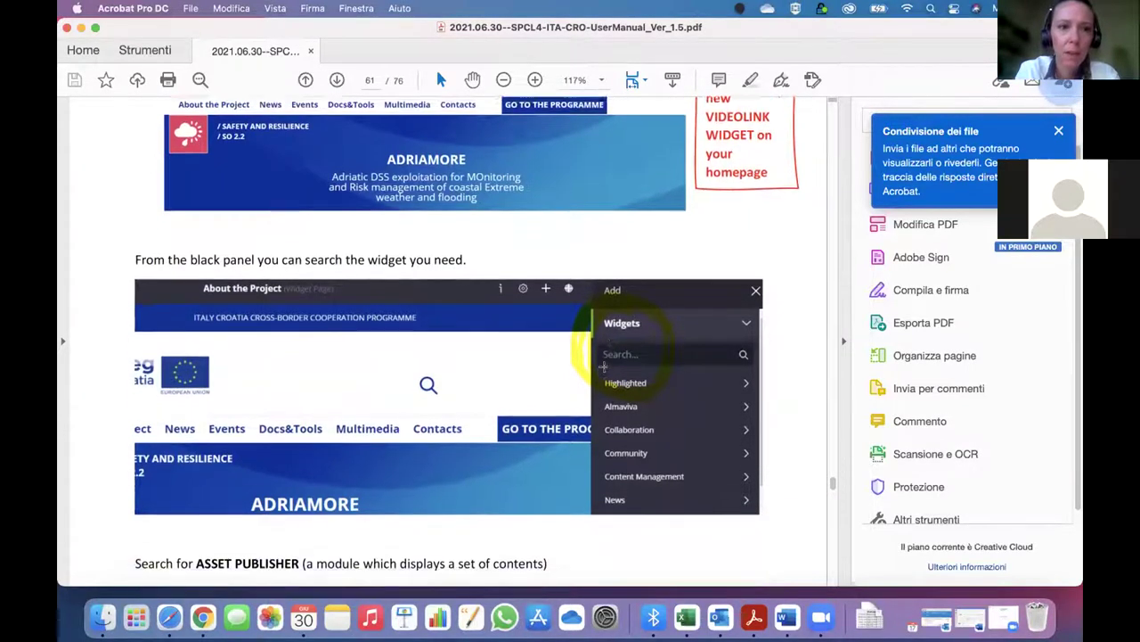
scroll(605, 339, up, 5)
scroll(603, 367, up, 2)
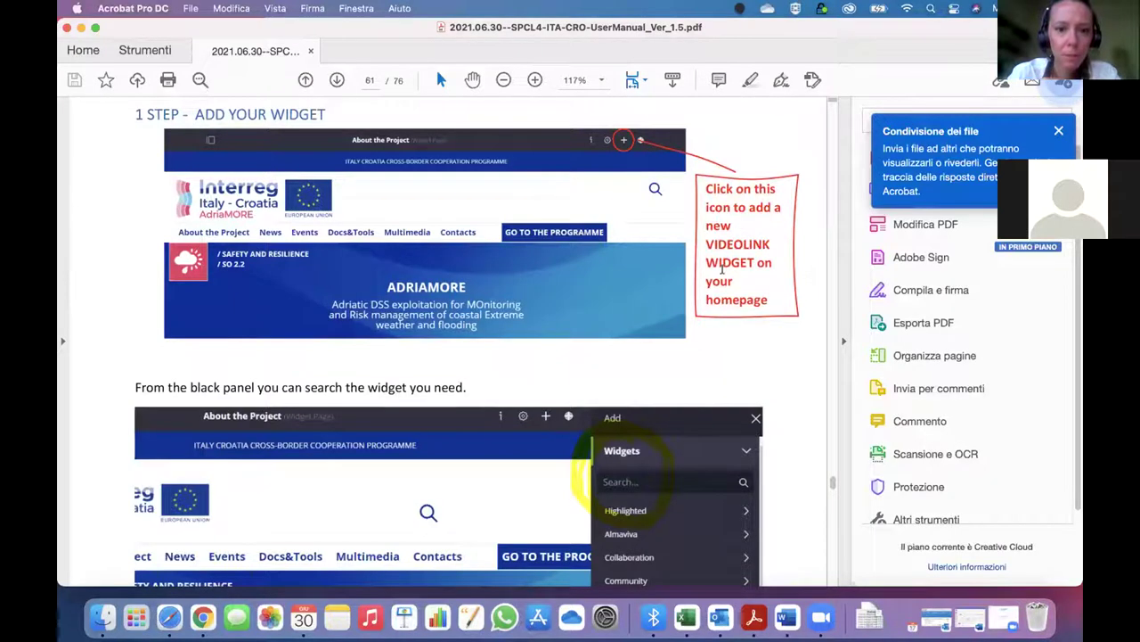
scroll(722, 270, down, 6)
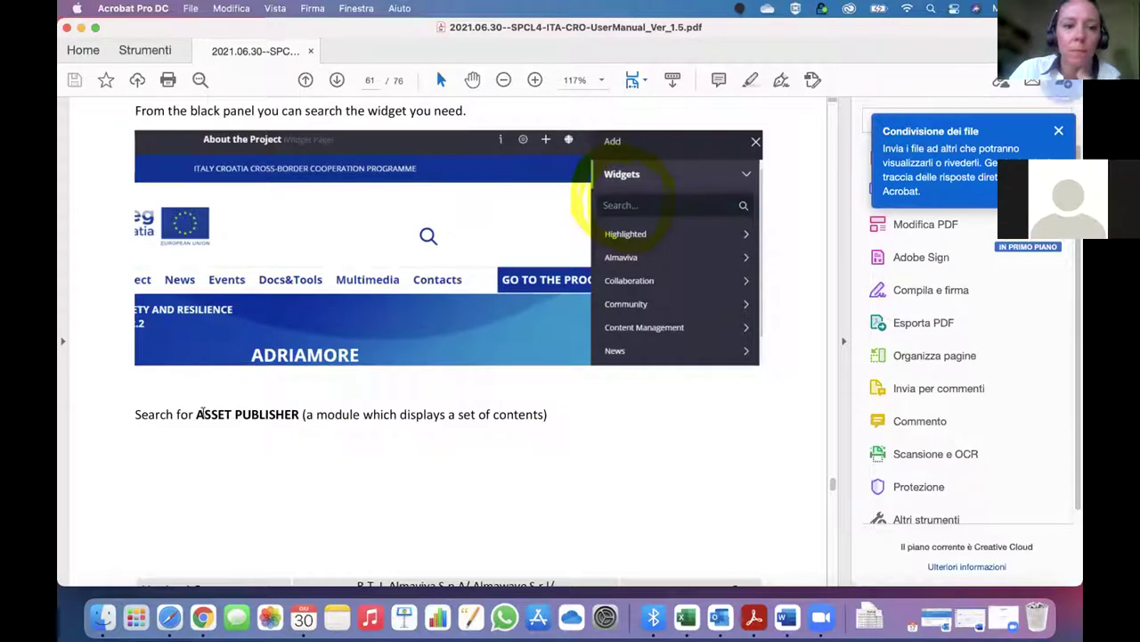
scroll(294, 410, down, 10)
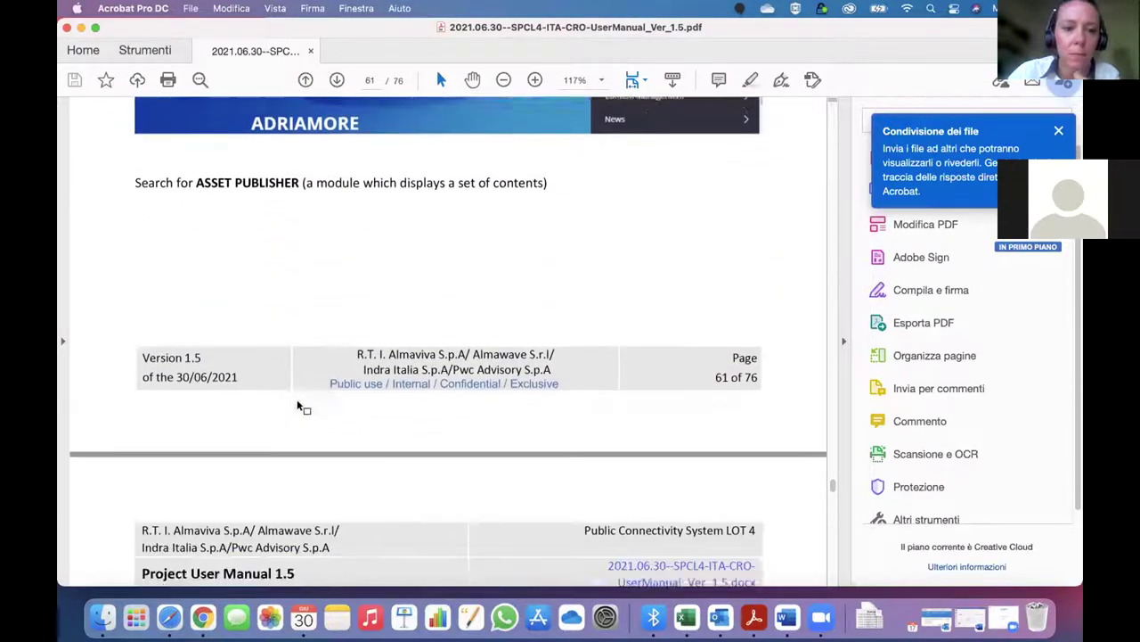
scroll(294, 400, down, 3)
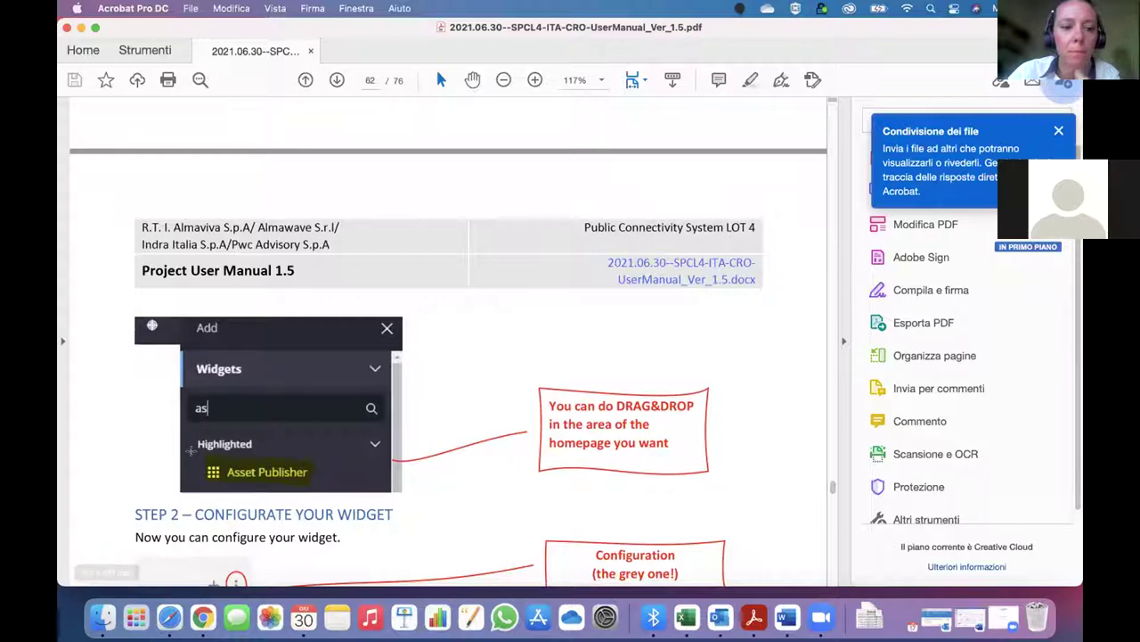
Return to the KeyQ+ homepage in Chrome and search the widgets that can be added for "ass"
click(203, 615)
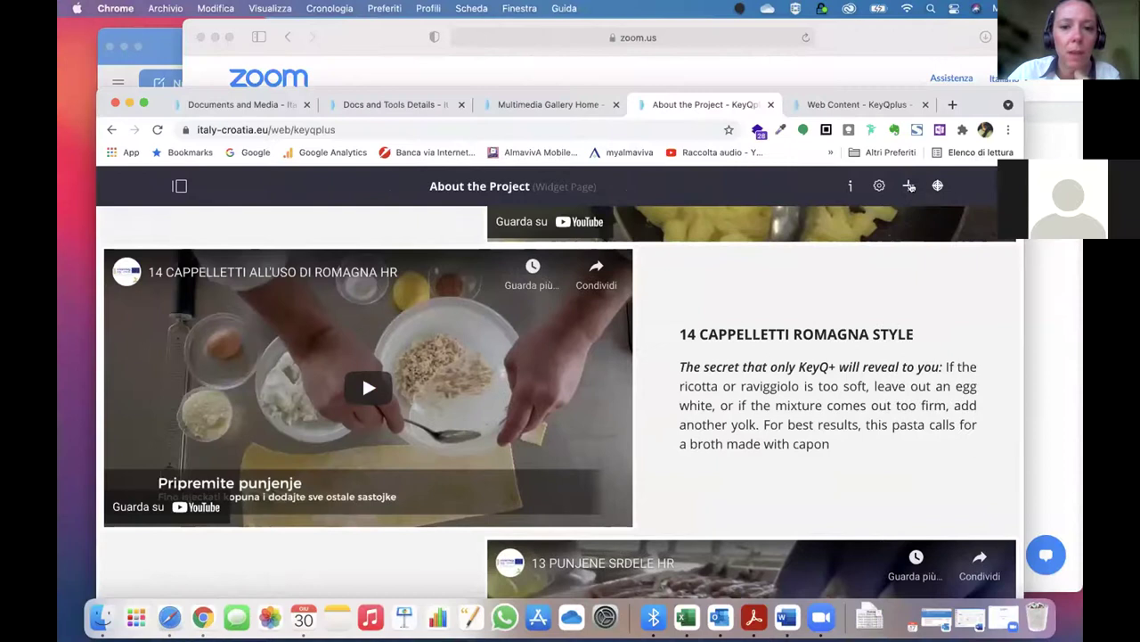
click(910, 186)
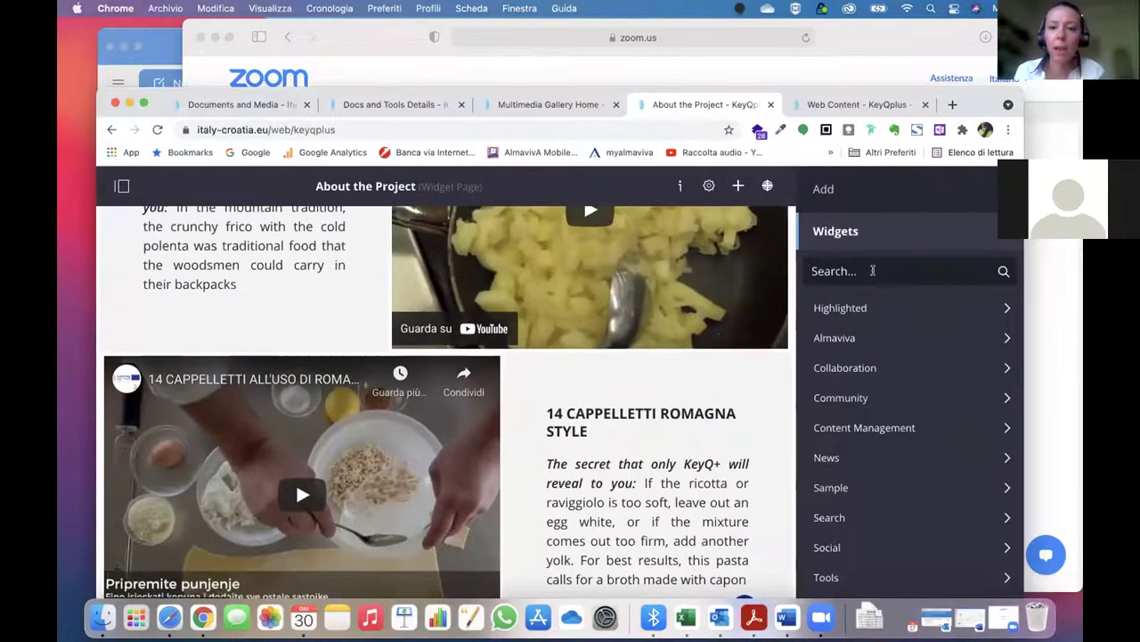
text(ass)
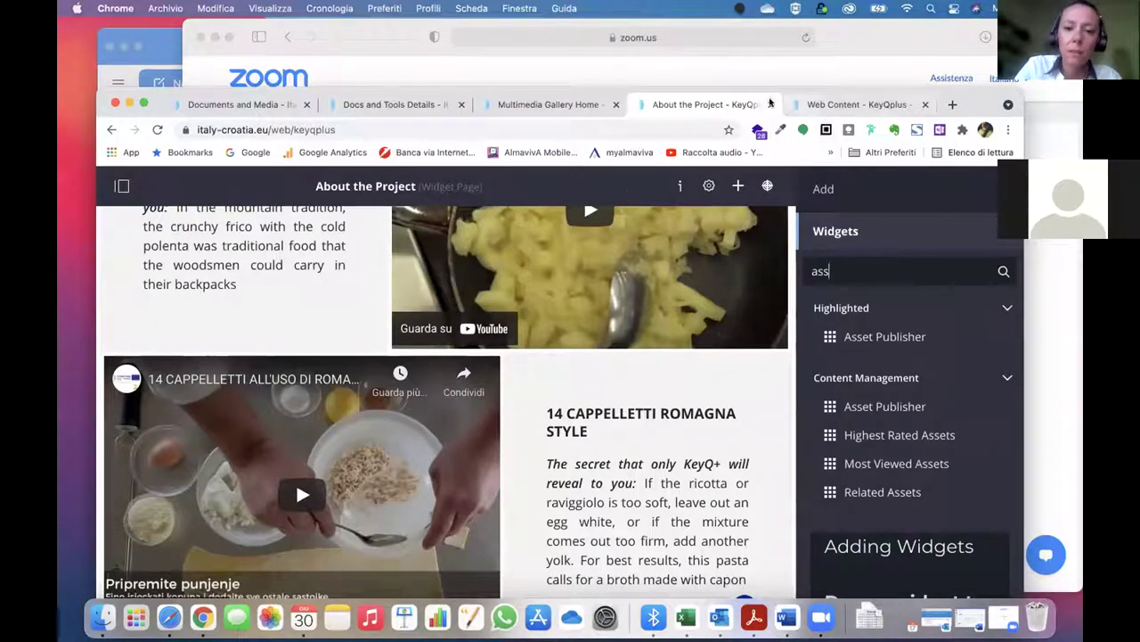
click(842, 107)
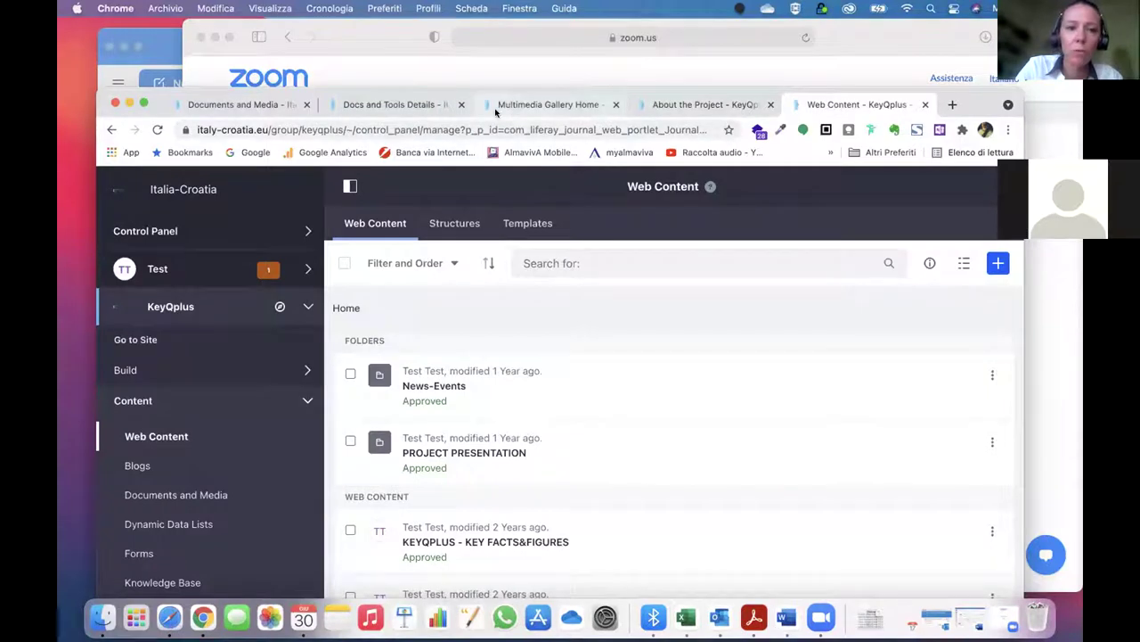
click(515, 104)
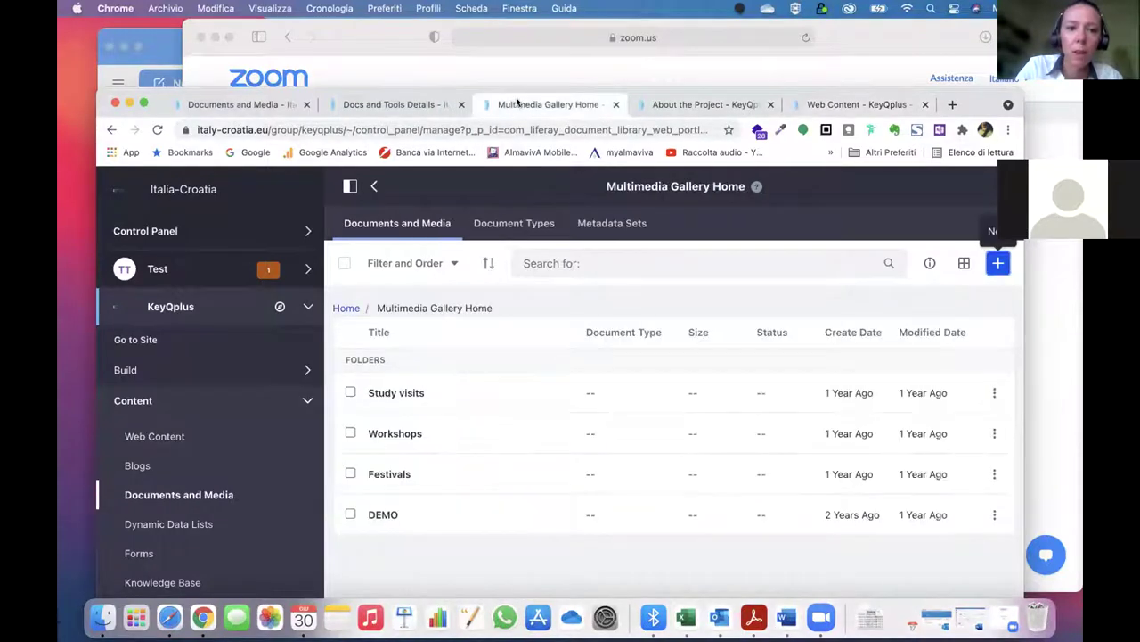
click(417, 105)
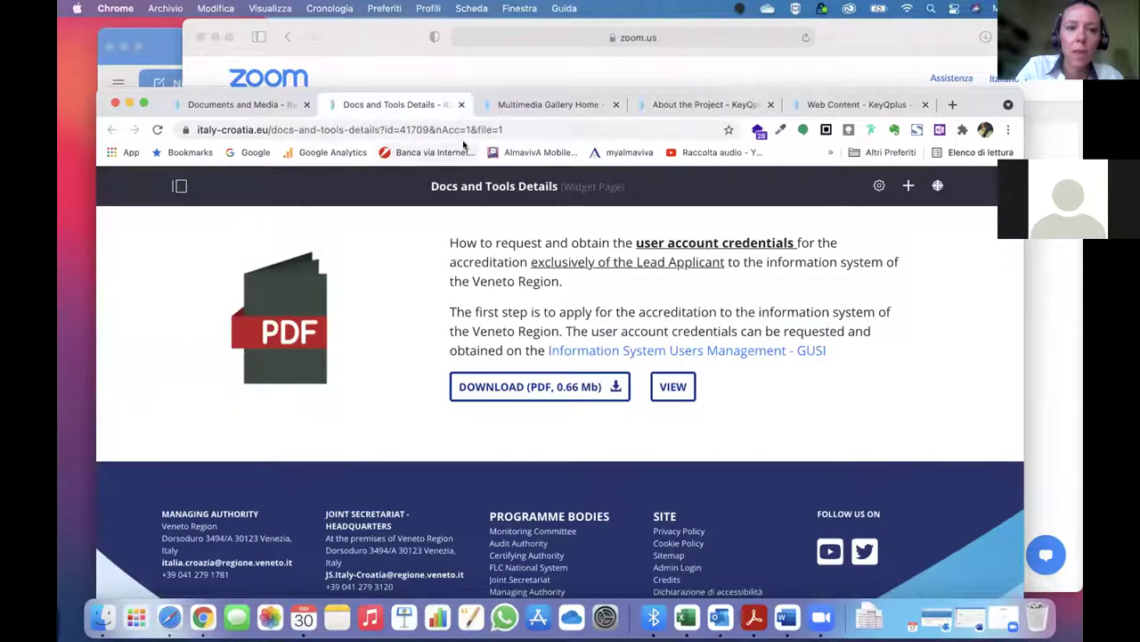
Replace the Multimedia Gallery Home page with the MARLESS project homepage at italy-croatia.eu/web/marless
click(577, 105)
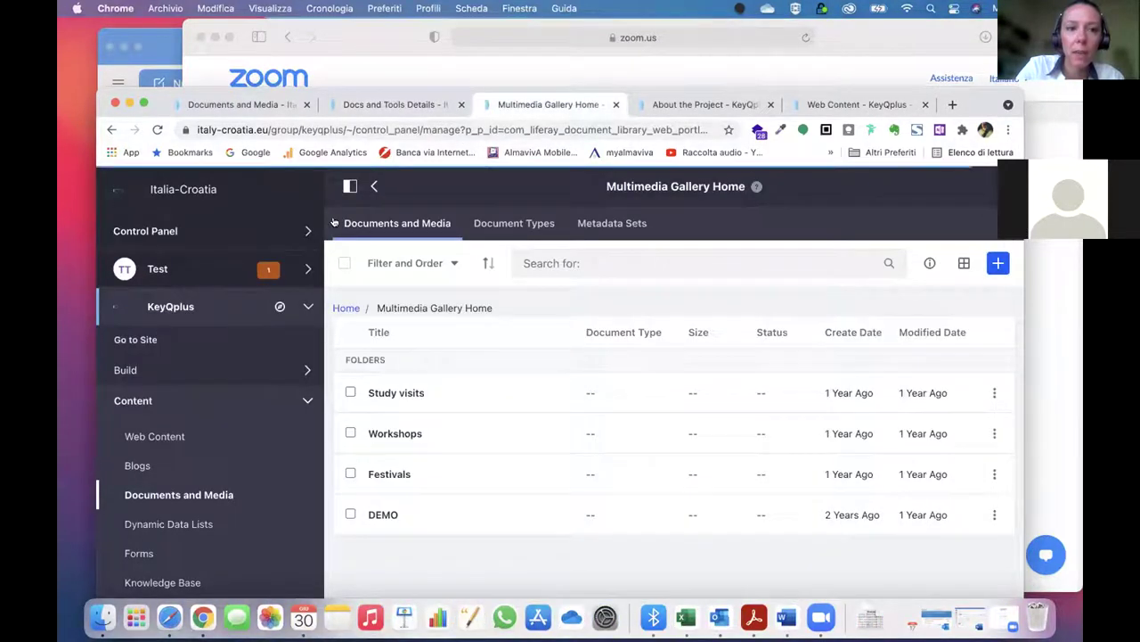
key(super+bracketleft)
click(439, 125)
click(439, 125)
key(BackSpace)
key(BackSpace)
key(BackSpace)
key(BackSpace)
key(BackSpace)
key(BackSpace)
key(BackSpace)
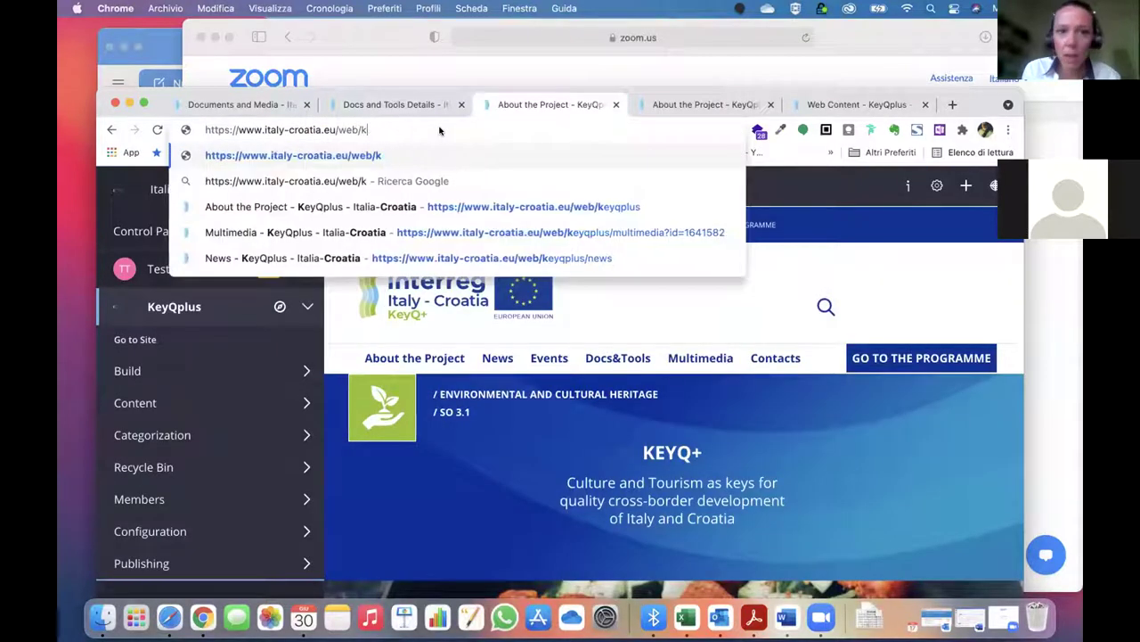
key(BackSpace)
text(marless)
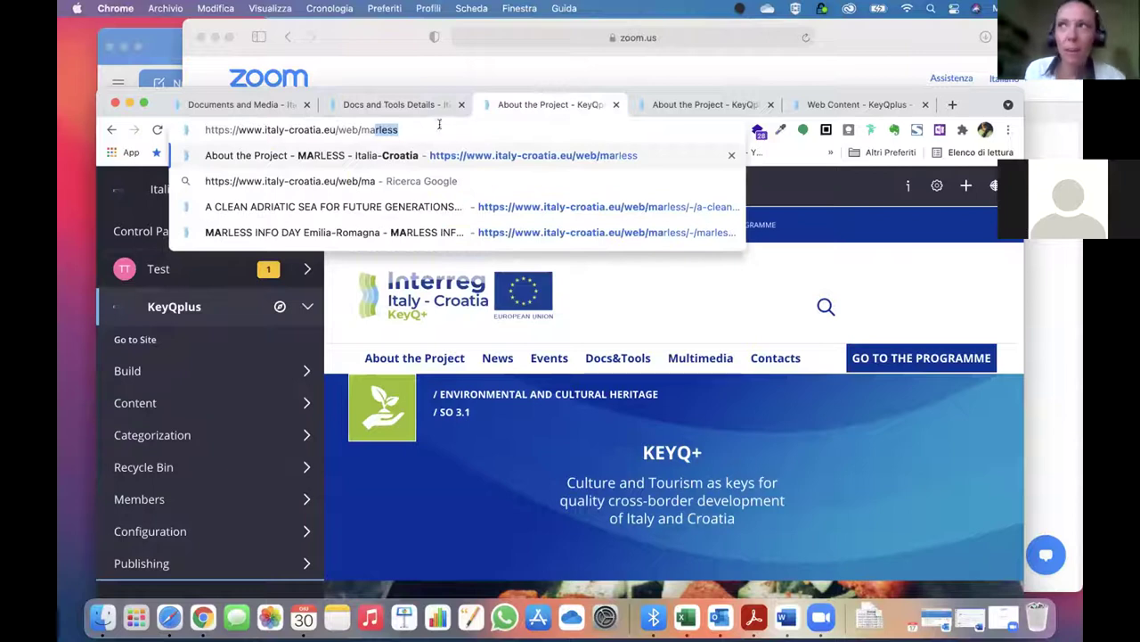
click(466, 157)
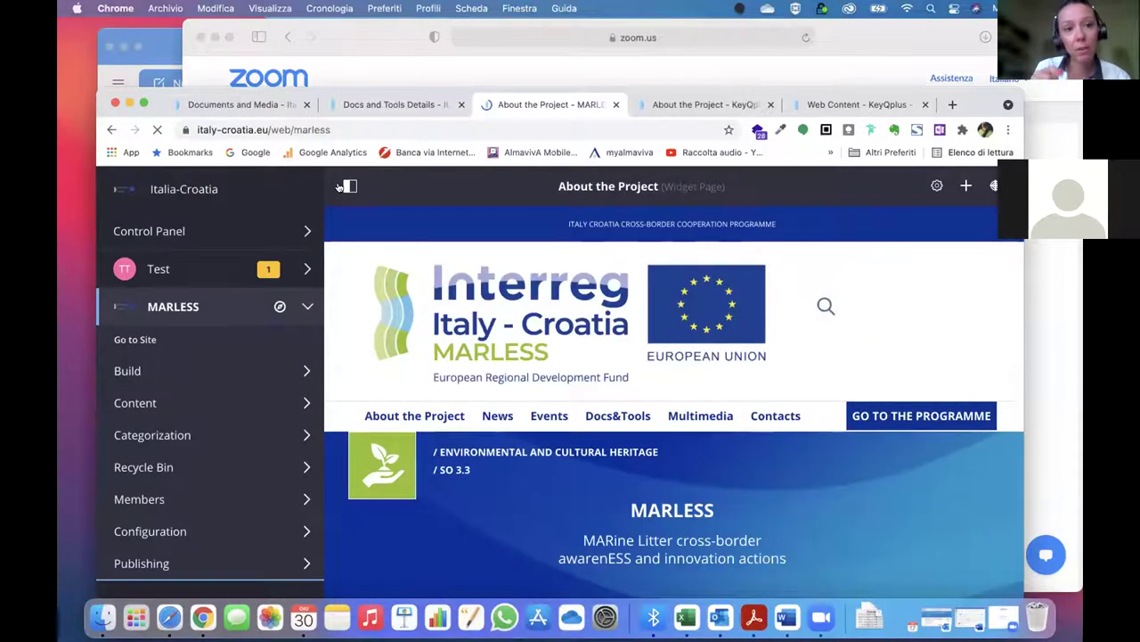
Collapse the site administration menu and look through the MARLESS homepage to locate the Multimedia section below the docs and tools
click(347, 186)
scroll(378, 389, down, 3)
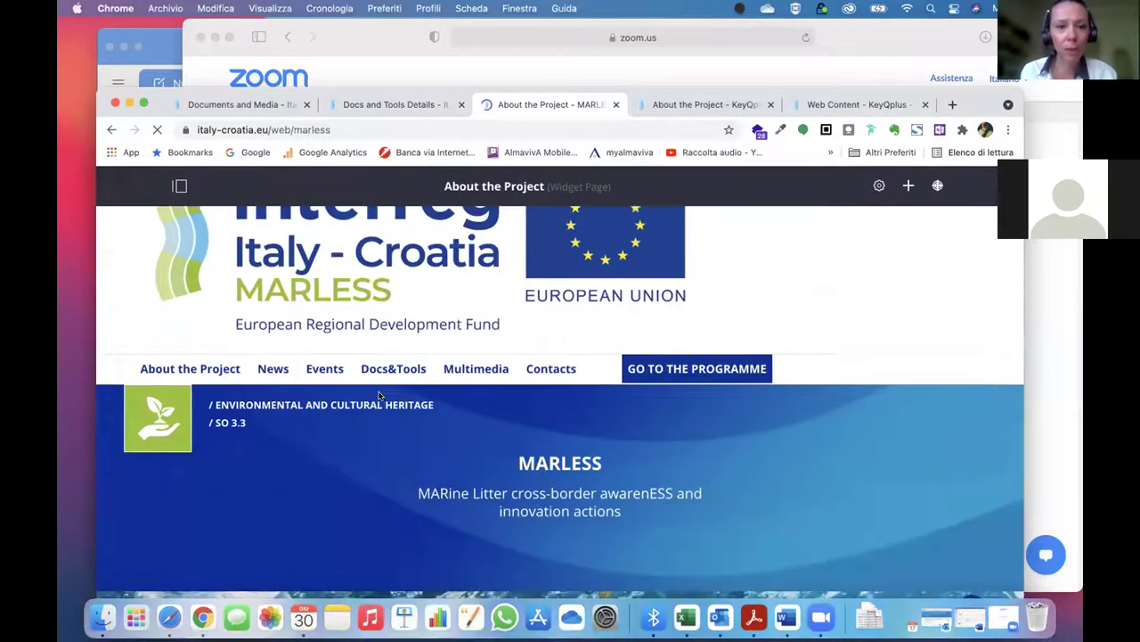
scroll(378, 389, down, 15)
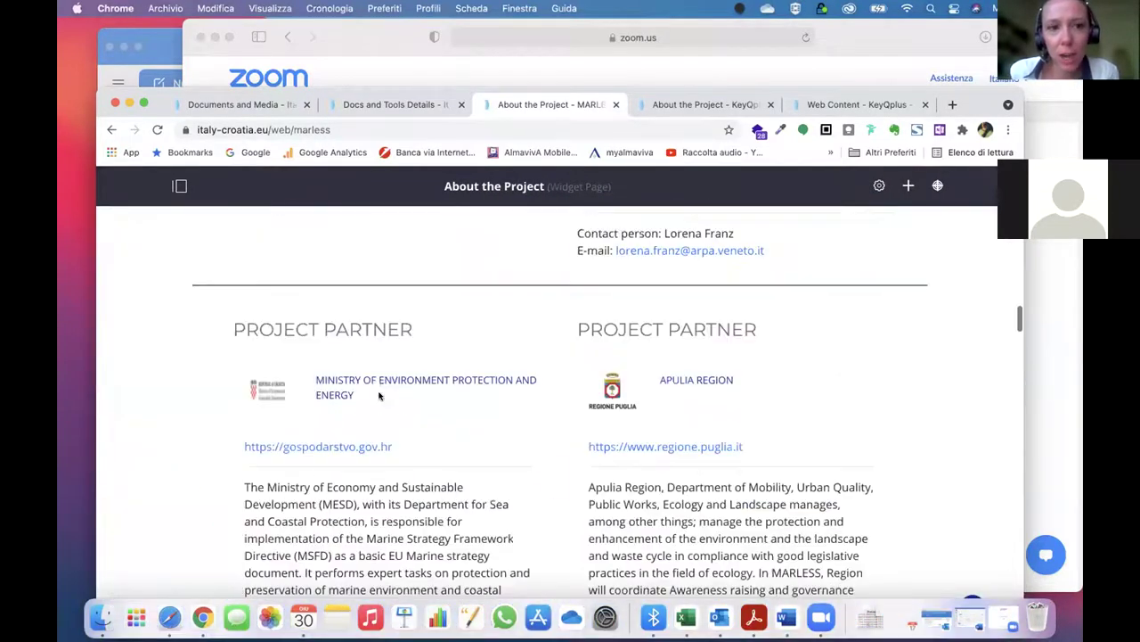
scroll(379, 396, down, 20)
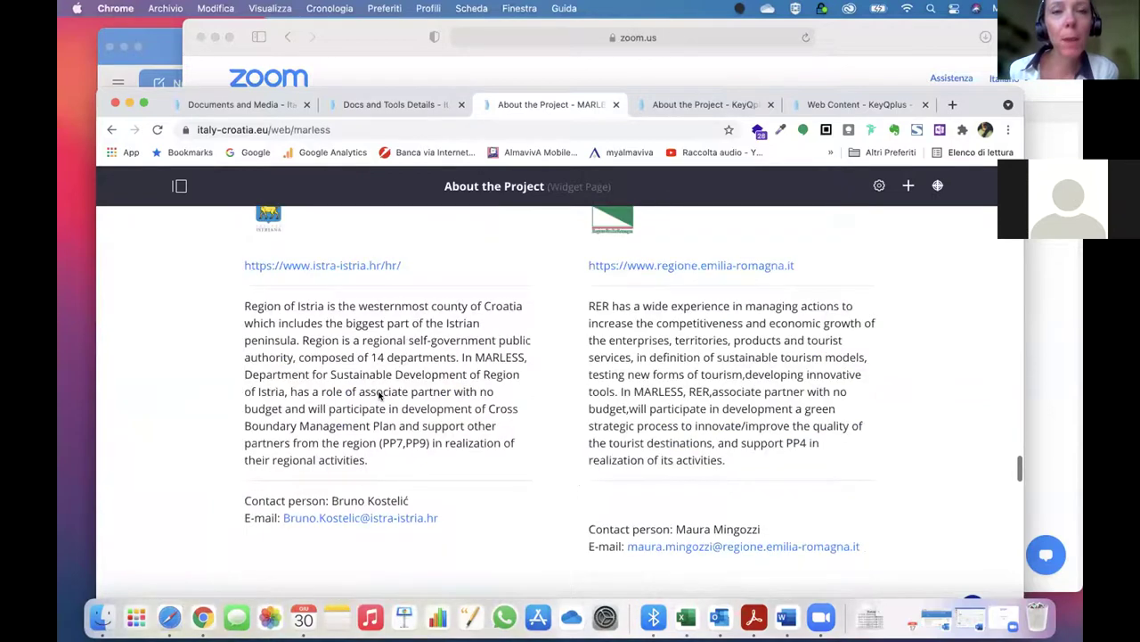
scroll(379, 395, down, 20)
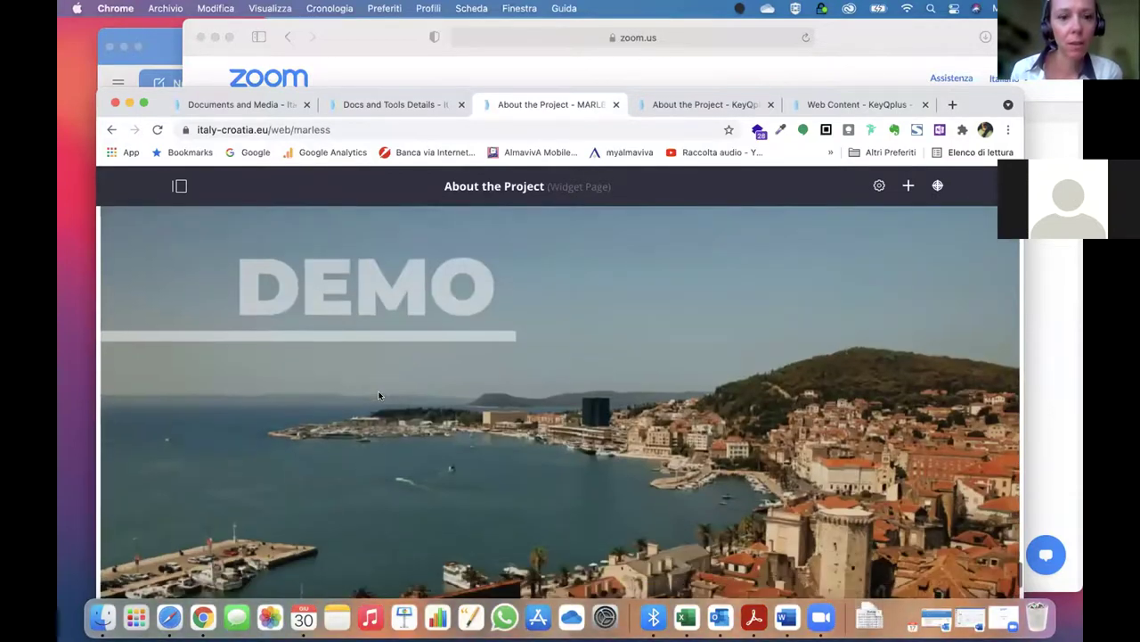
scroll(379, 395, down, 10)
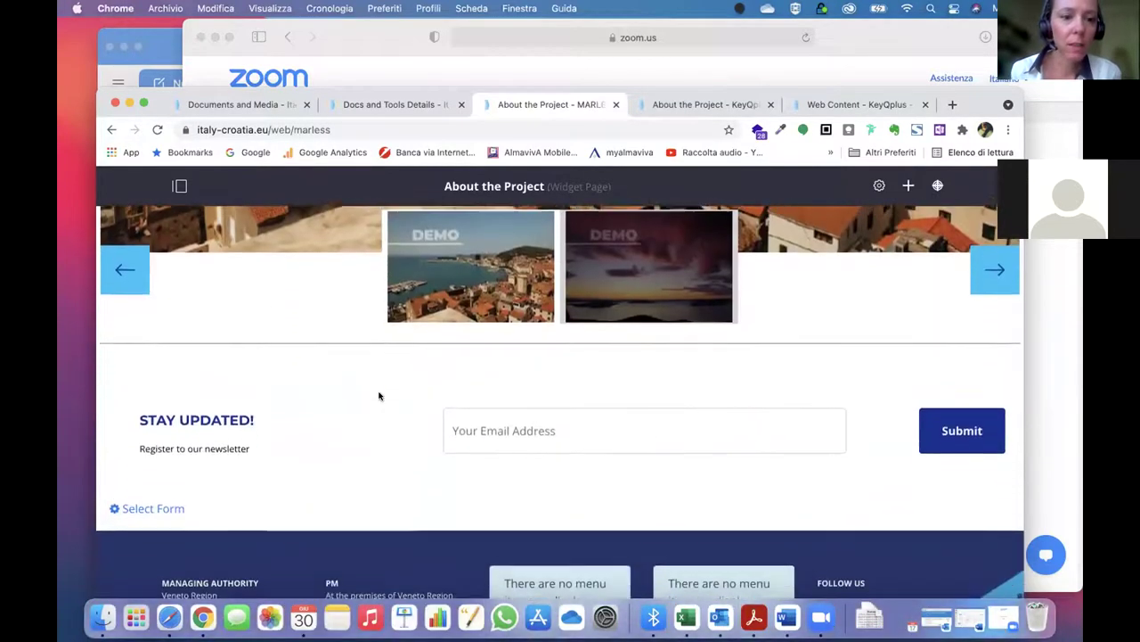
scroll(379, 395, up, 5)
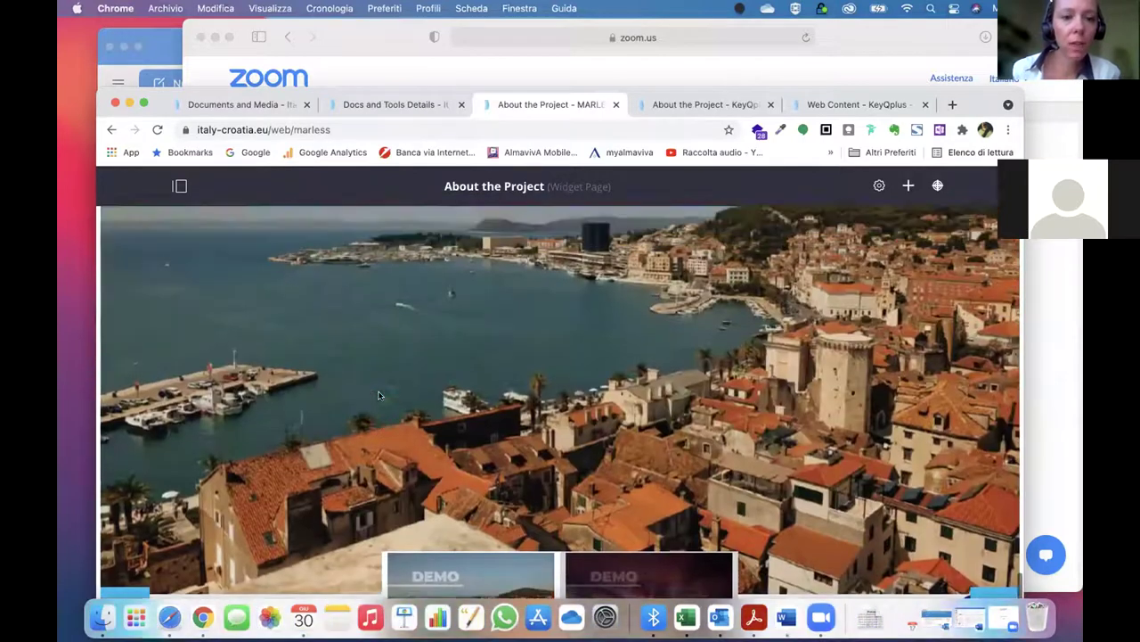
scroll(379, 395, up, 4)
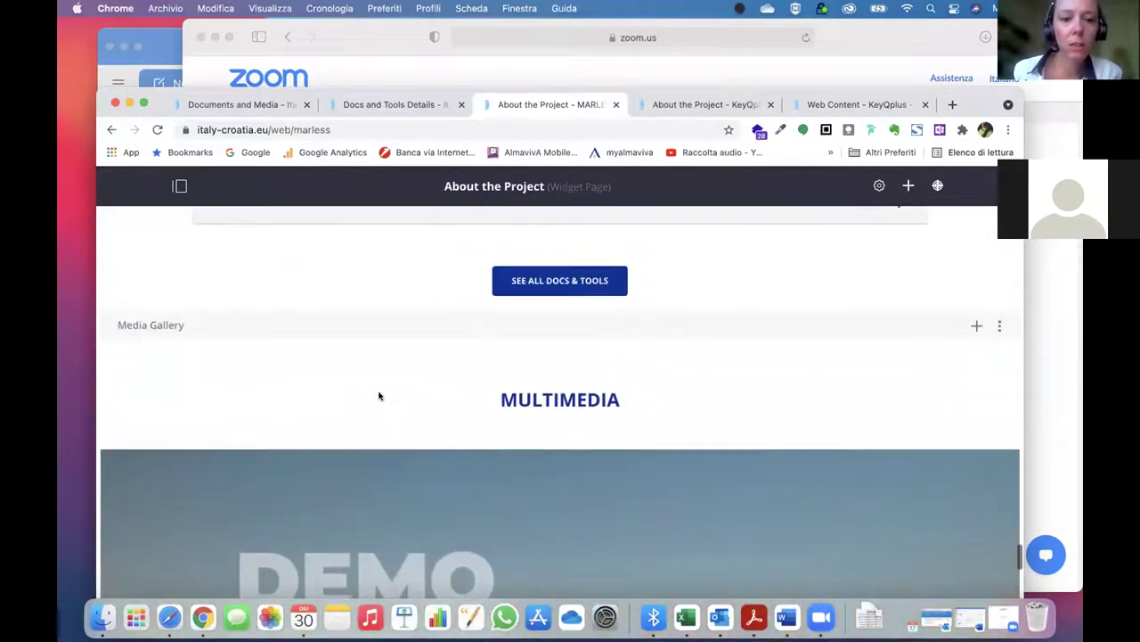
scroll(379, 396, up, 1)
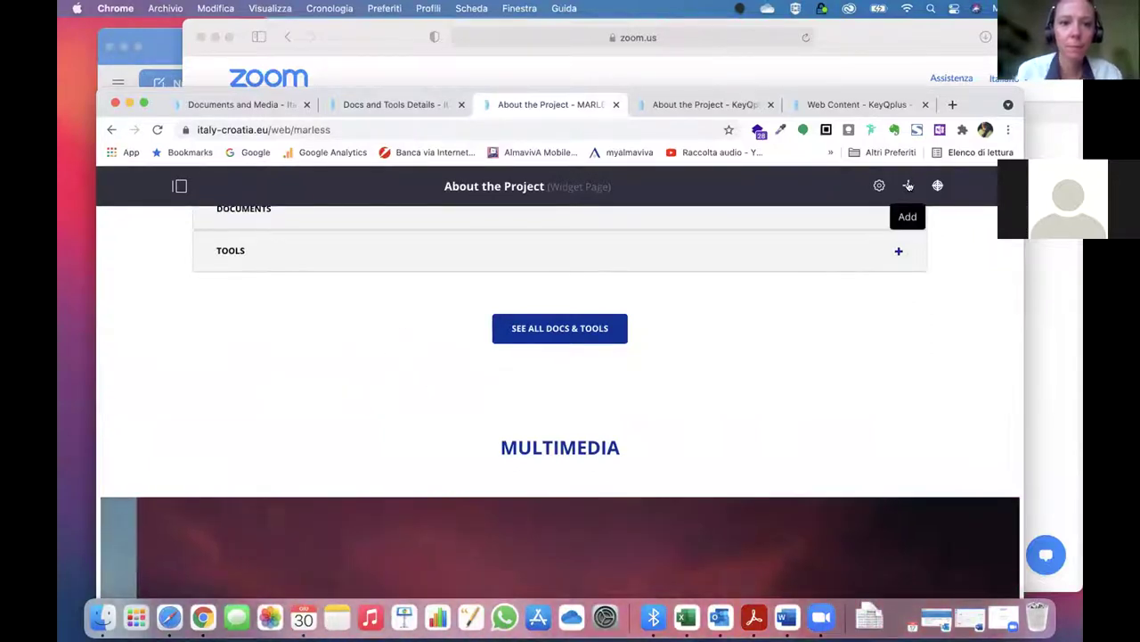
Search the available widgets for "ass" and place the highlighted Asset Publisher between the docs and tools section and the Multimedia section
click(909, 185)
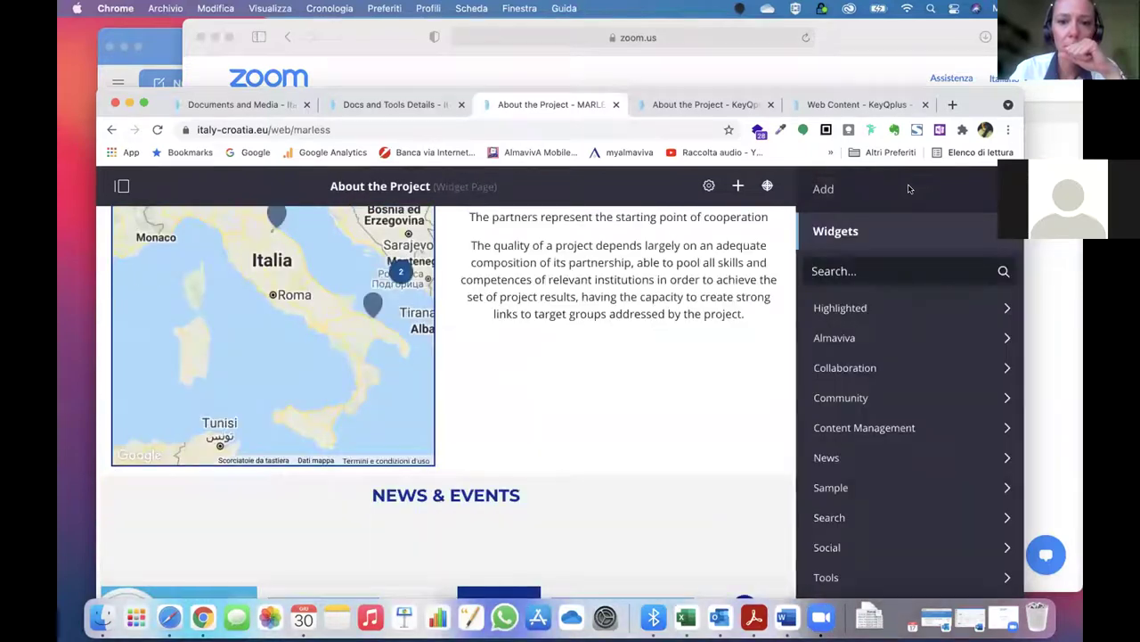
text(ass)
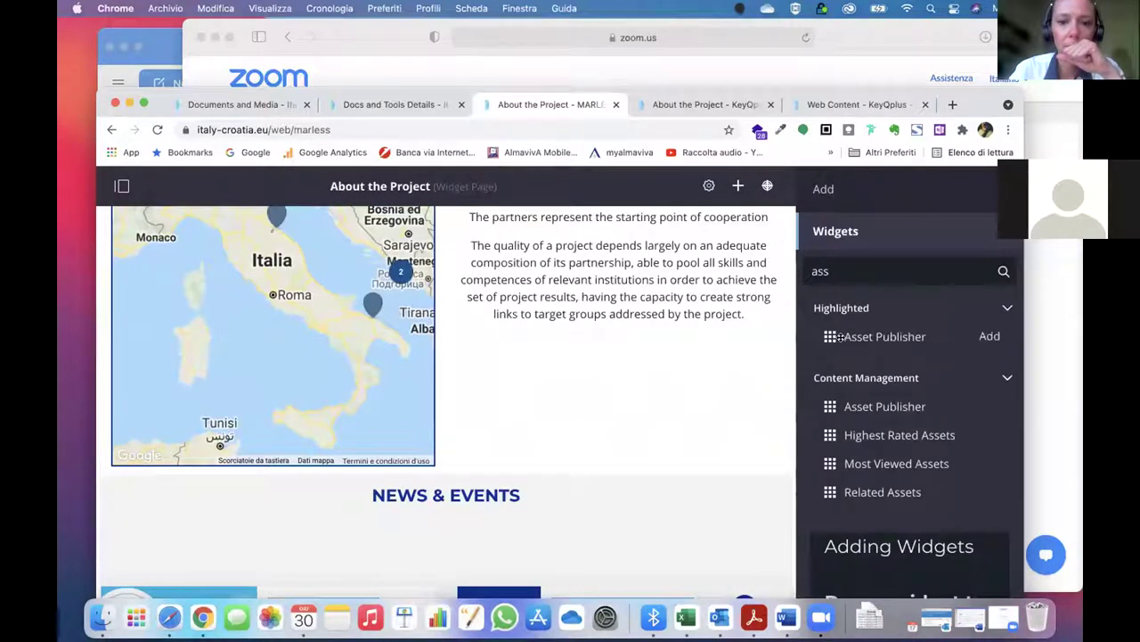
scroll(539, 440, down, 5)
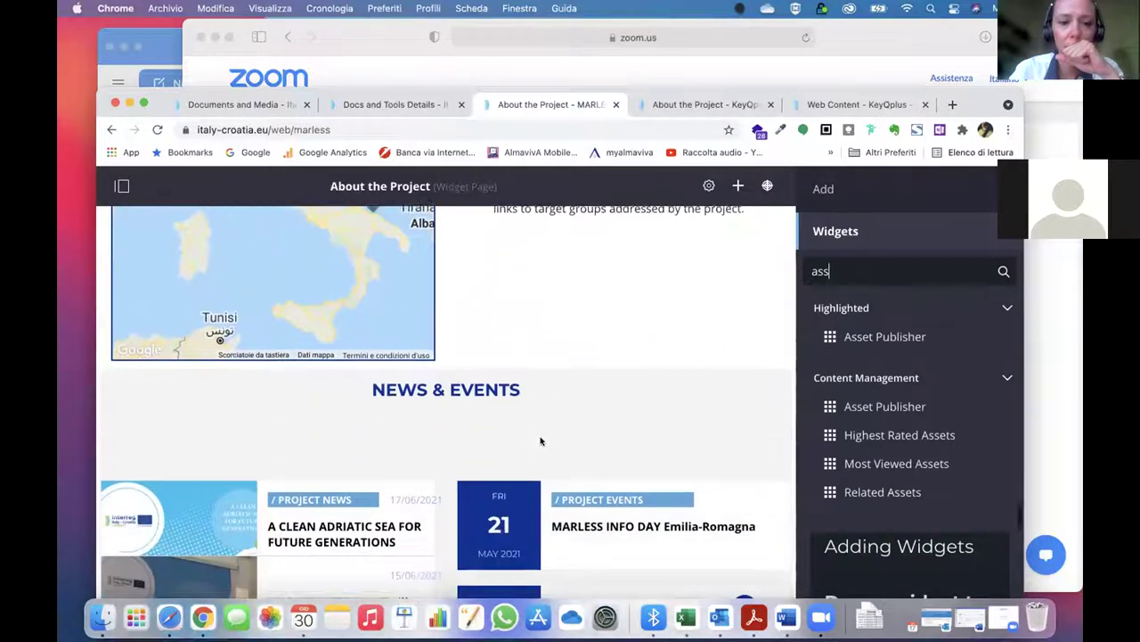
scroll(540, 441, down, 10)
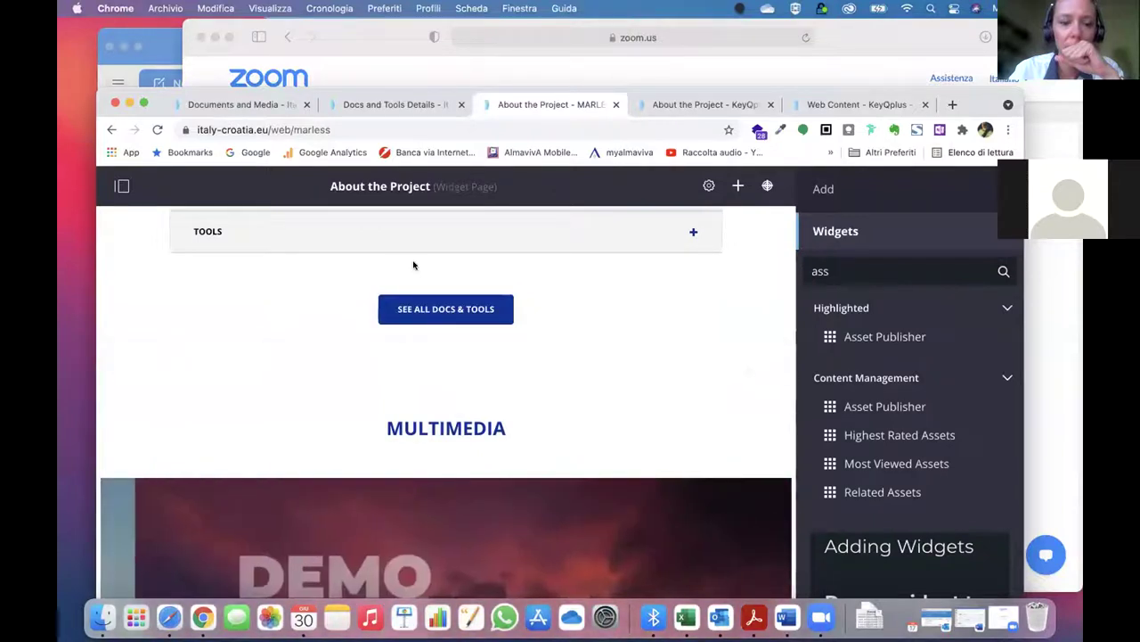
mouse_move(328, 389)
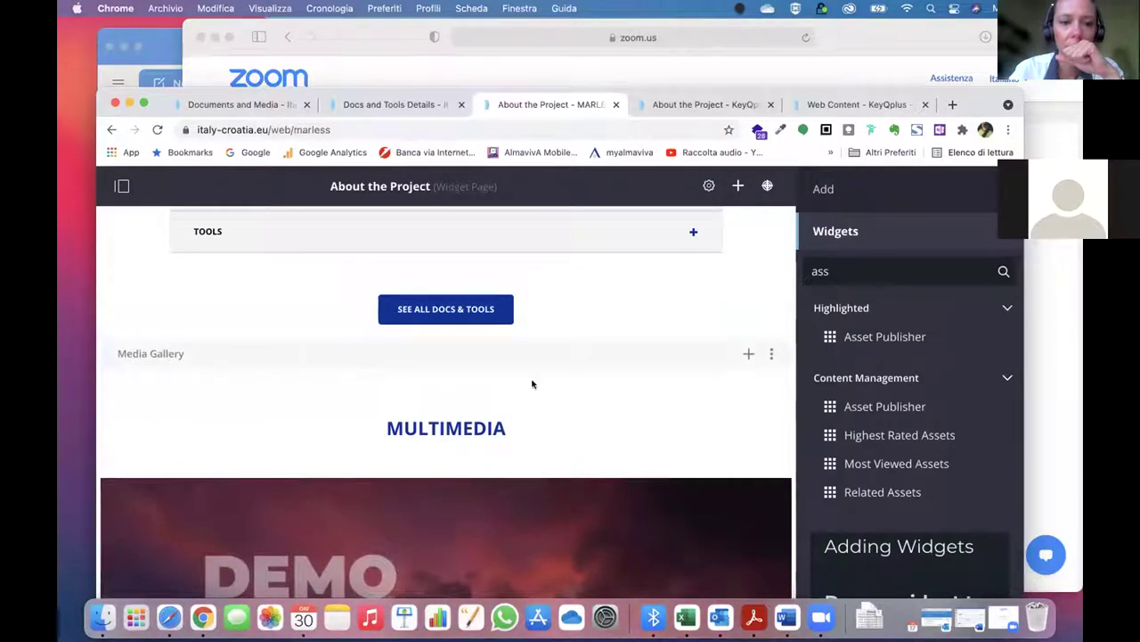
mouse_move(828, 339)
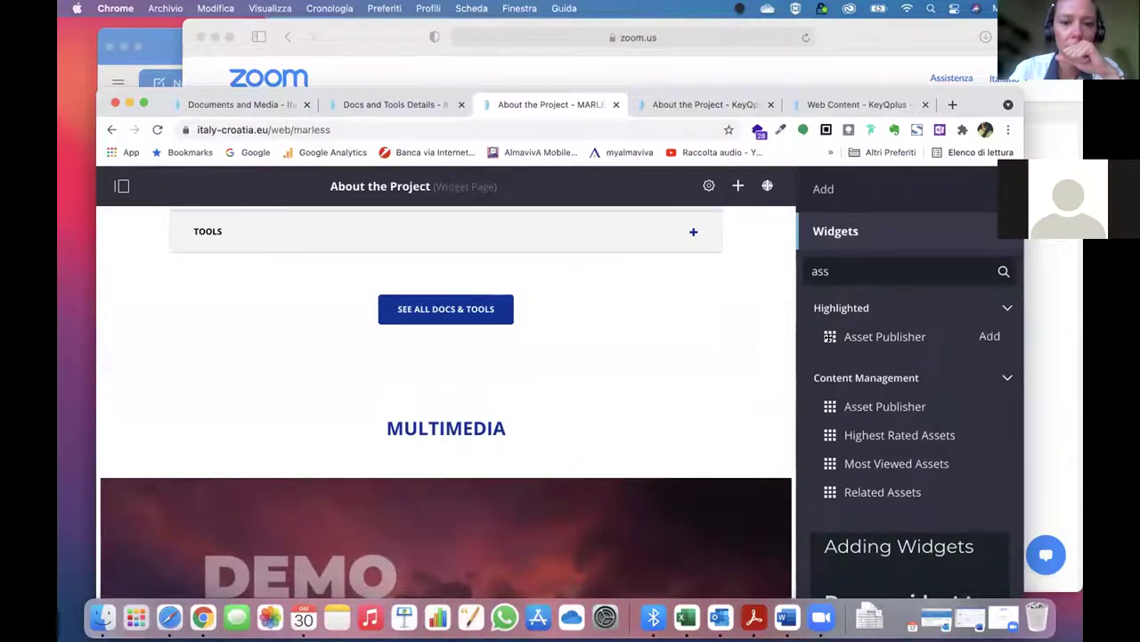
drag(829, 337, 664, 372)
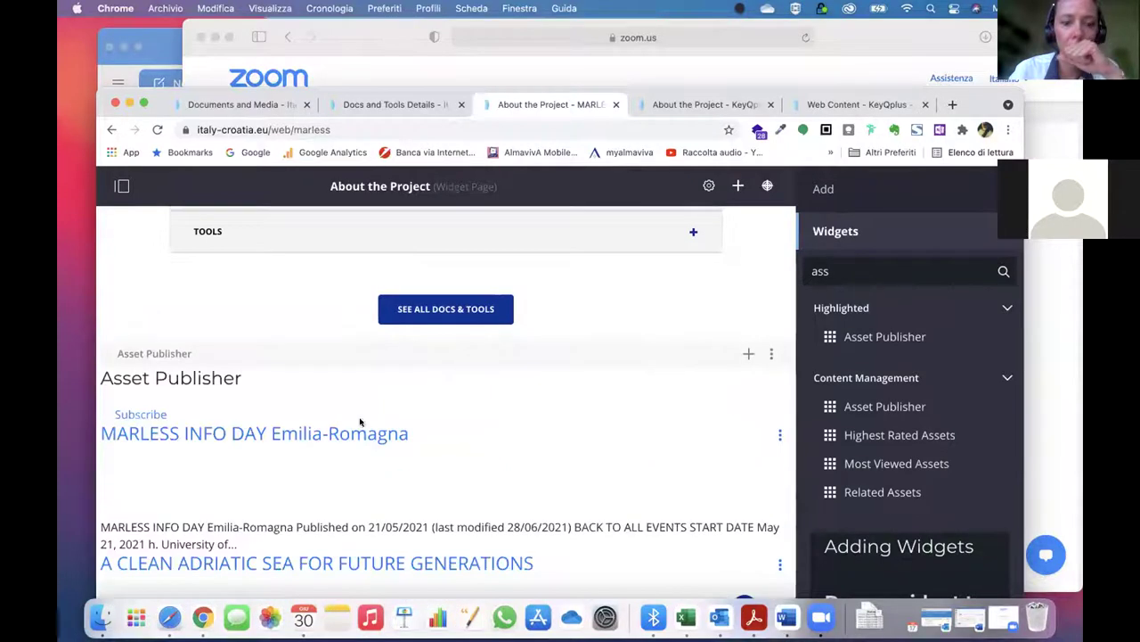
scroll(360, 422, down, 8)
scroll(402, 451, up, 6)
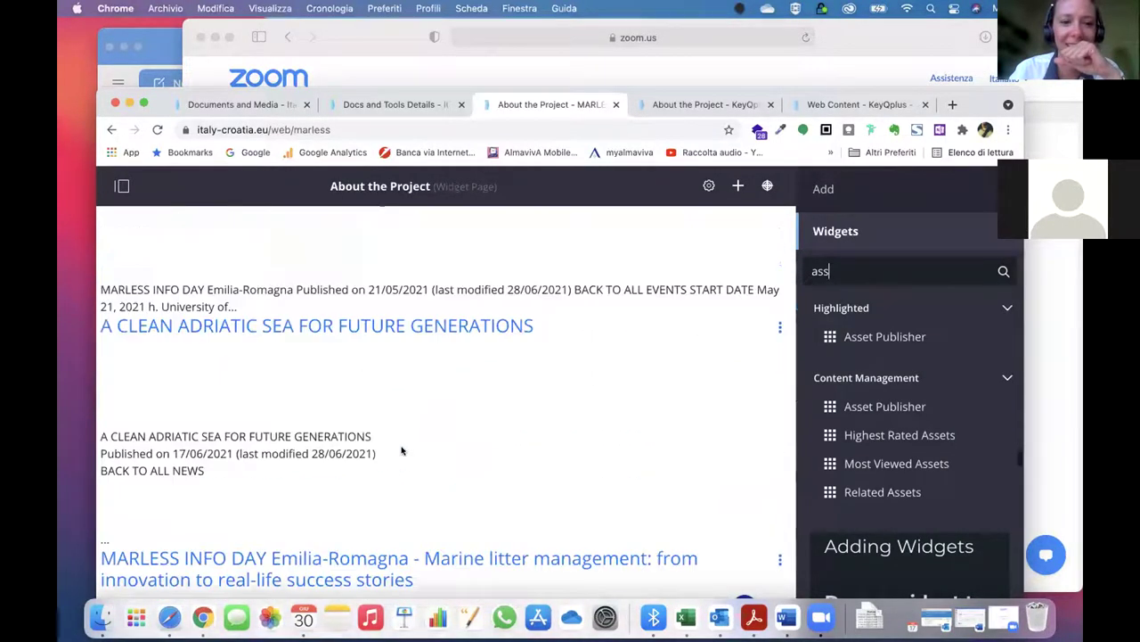
scroll(629, 315, up, 3)
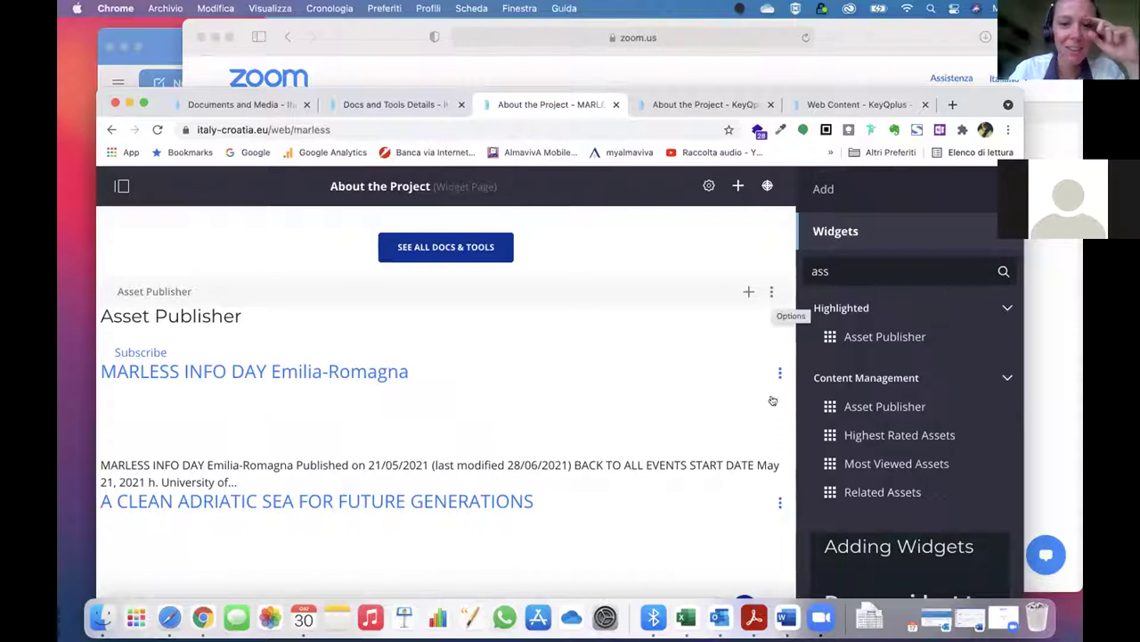
Switch to the user manual PDF in Acrobat and read Step 2 on configuring the widget, down to the end of page 62
click(753, 617)
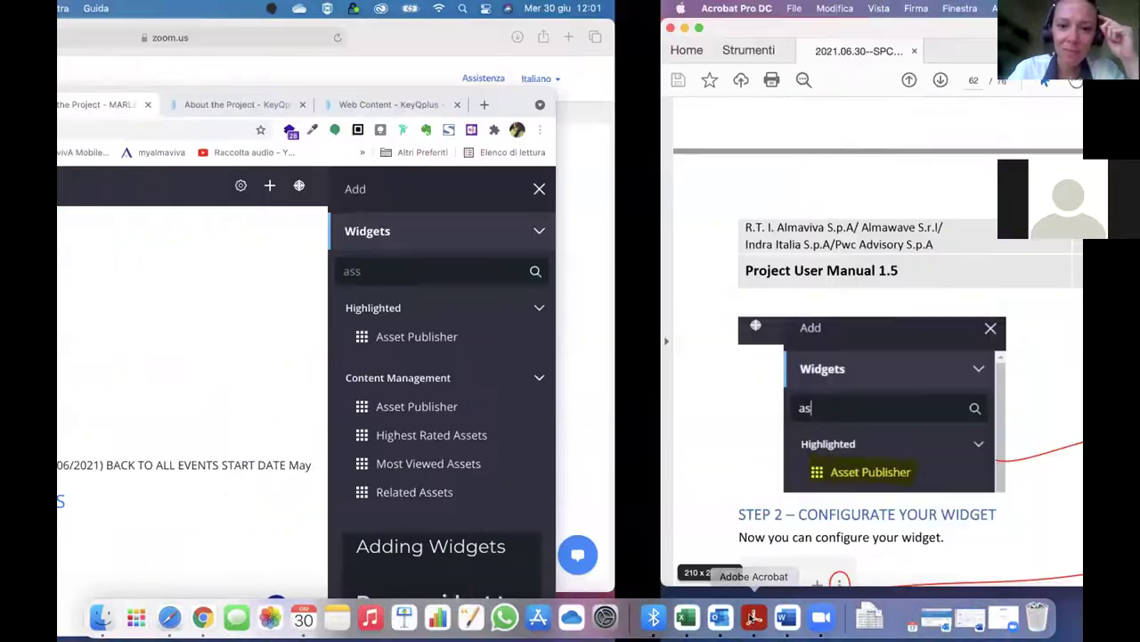
scroll(705, 419, down, 1)
scroll(705, 420, down, 4)
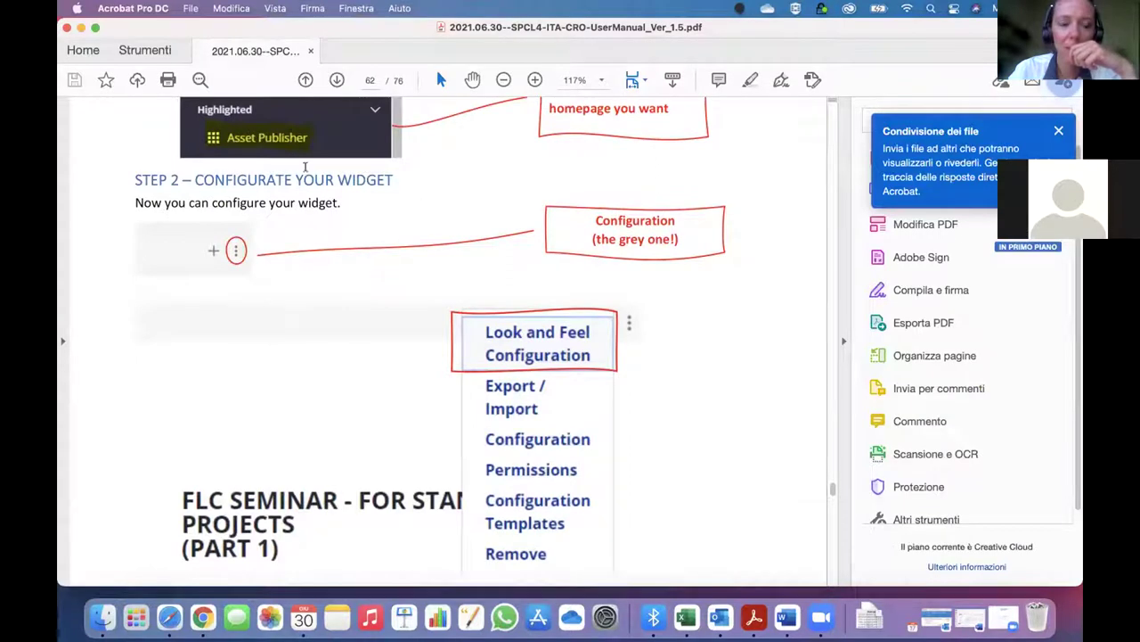
scroll(434, 316, down, 4)
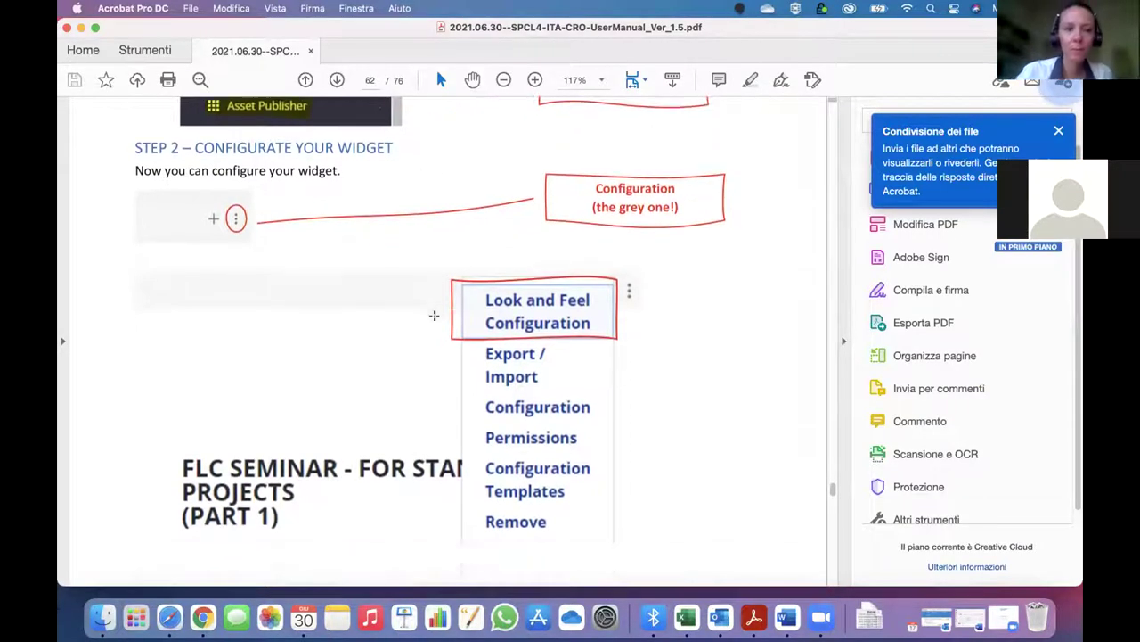
scroll(434, 315, down, 2)
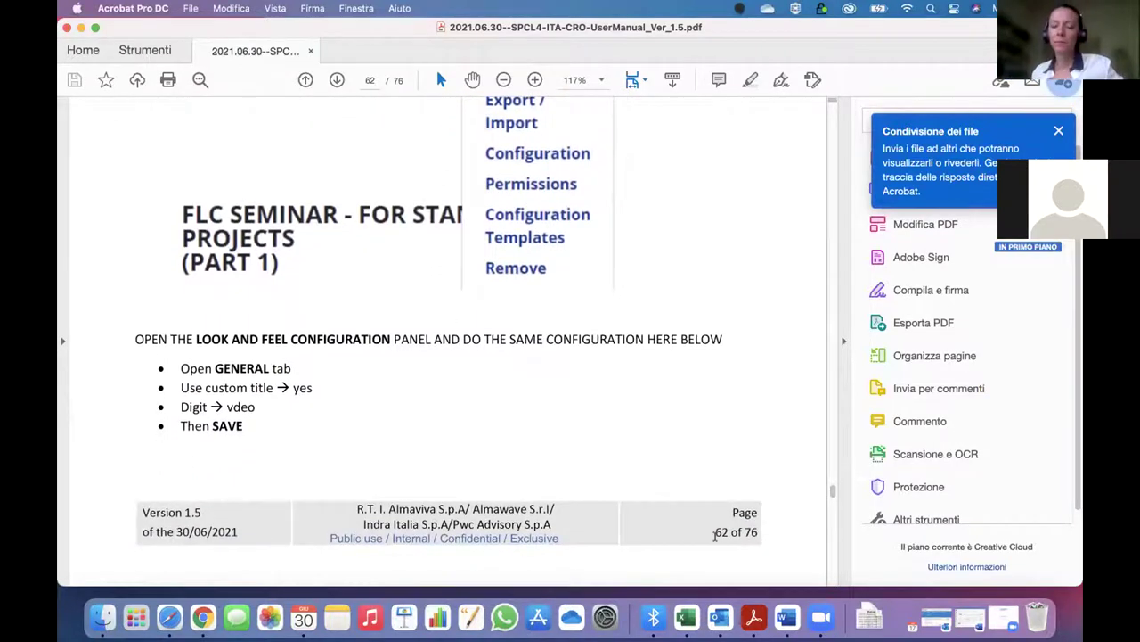
Return to Chrome, open the configuration of the new Asset Publisher widget and disable its email subscription
key(ctrl+Left)
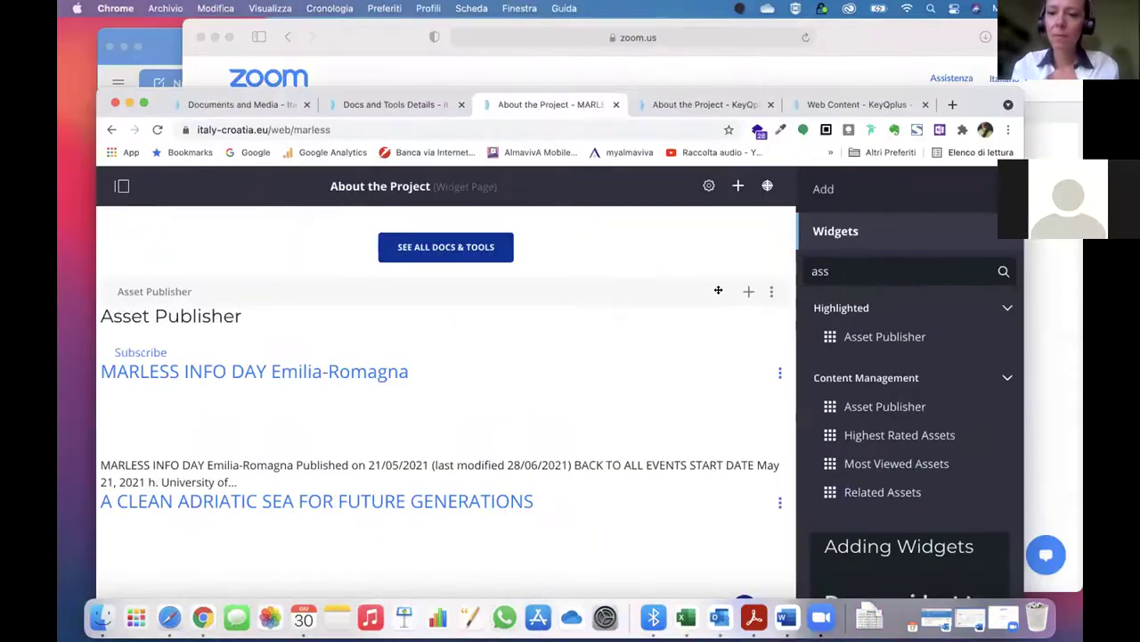
click(772, 292)
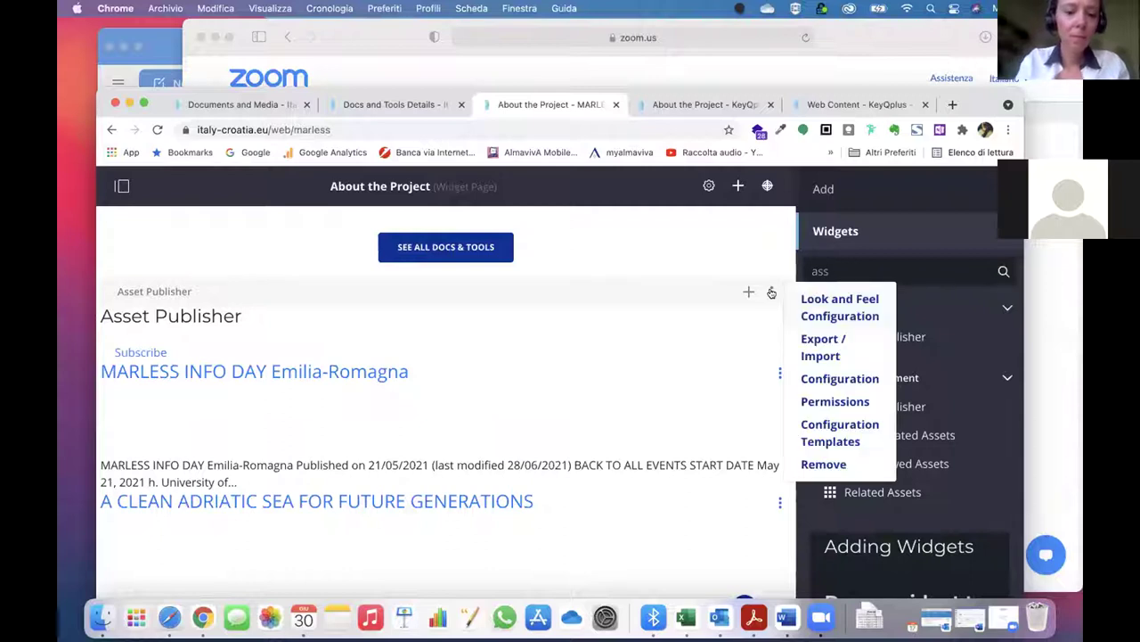
click(808, 378)
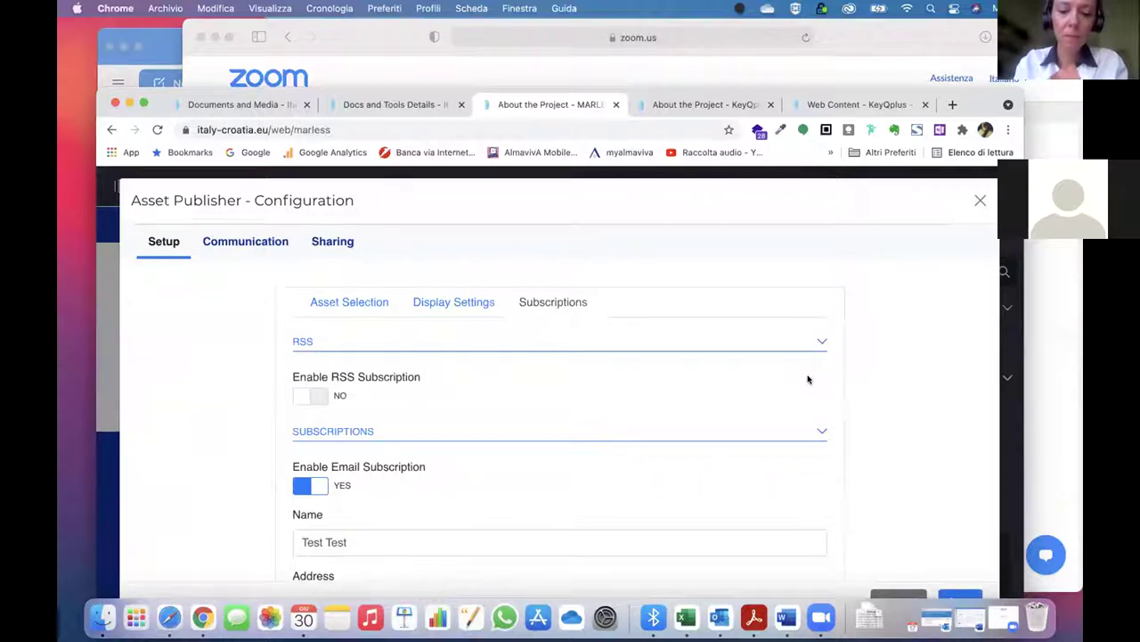
click(319, 486)
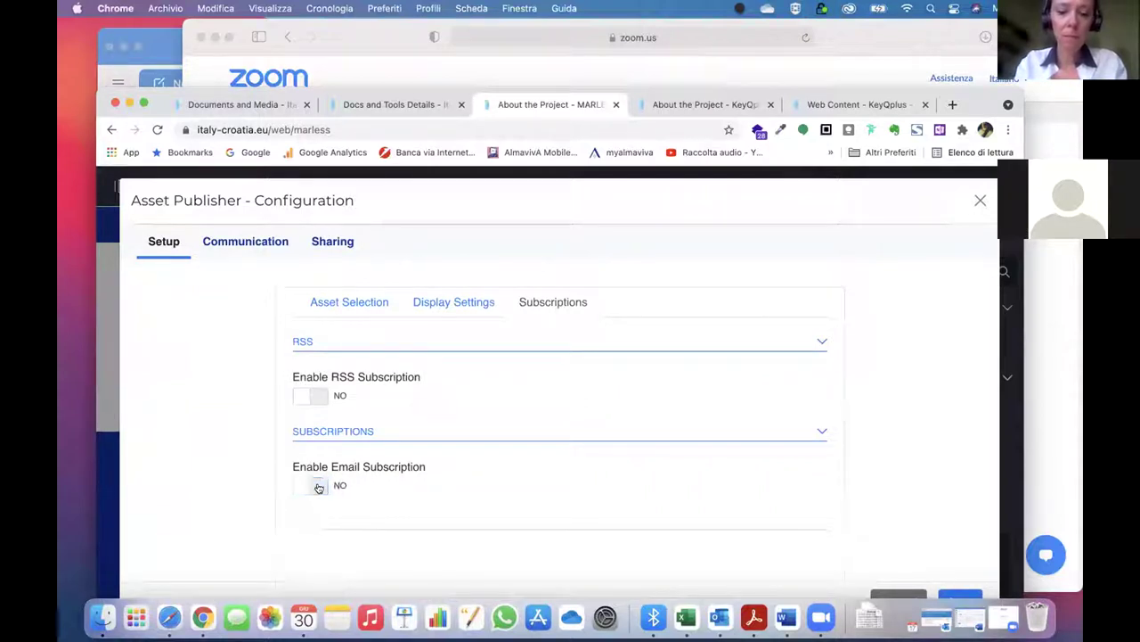
In the asset selection, set the asset type to Web Content Article and the article structure to Video Link
click(348, 303)
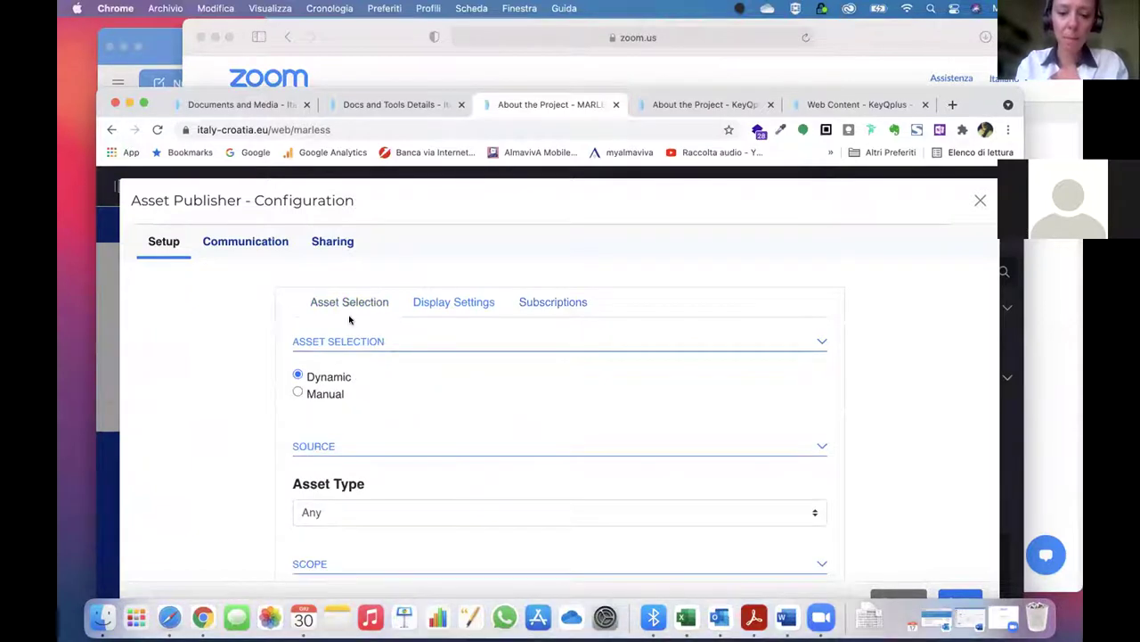
scroll(351, 428, down, 3)
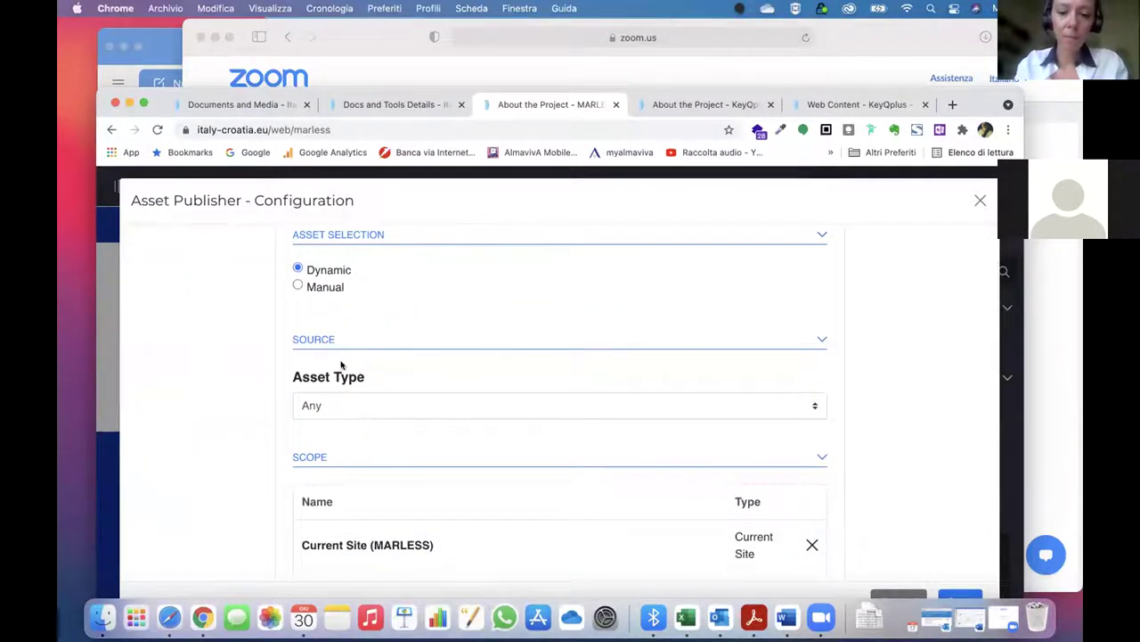
click(318, 405)
click(335, 460)
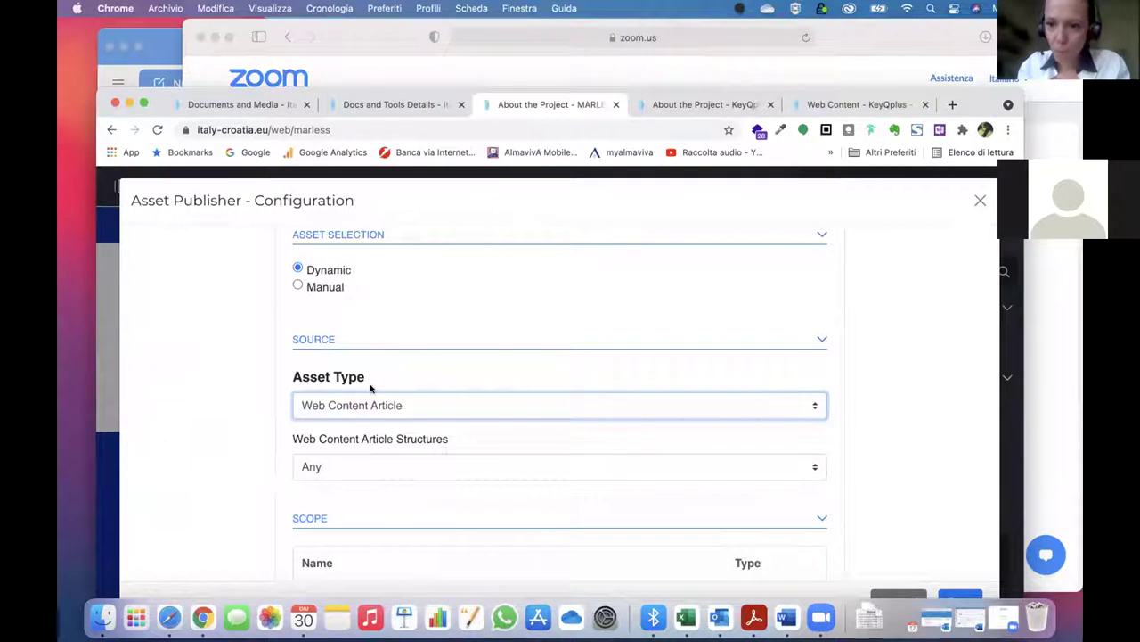
click(350, 464)
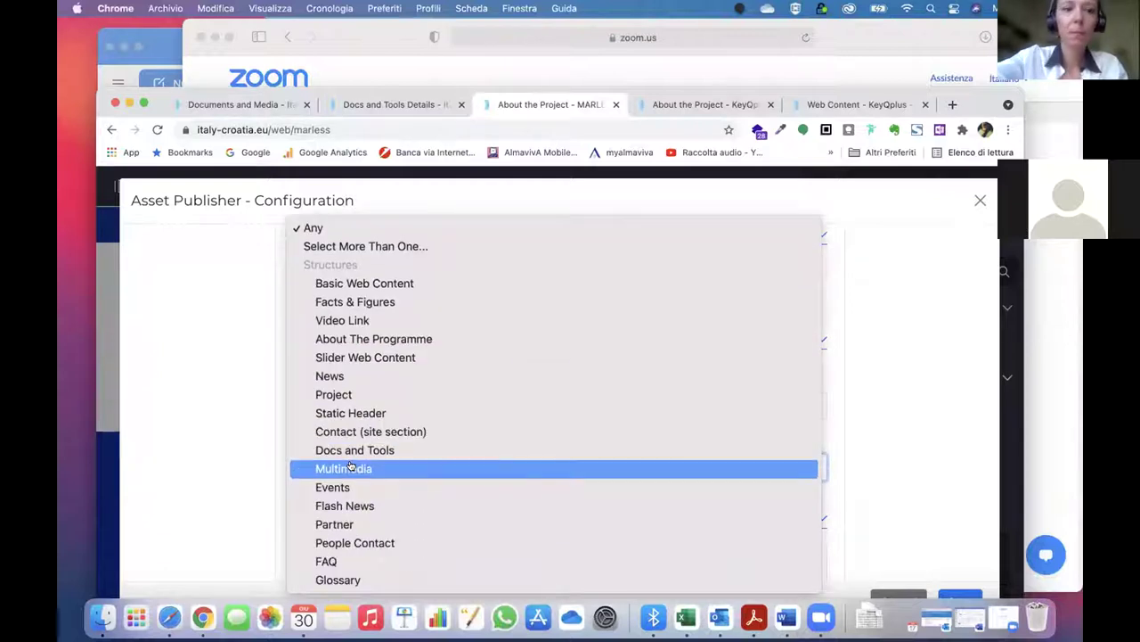
click(365, 323)
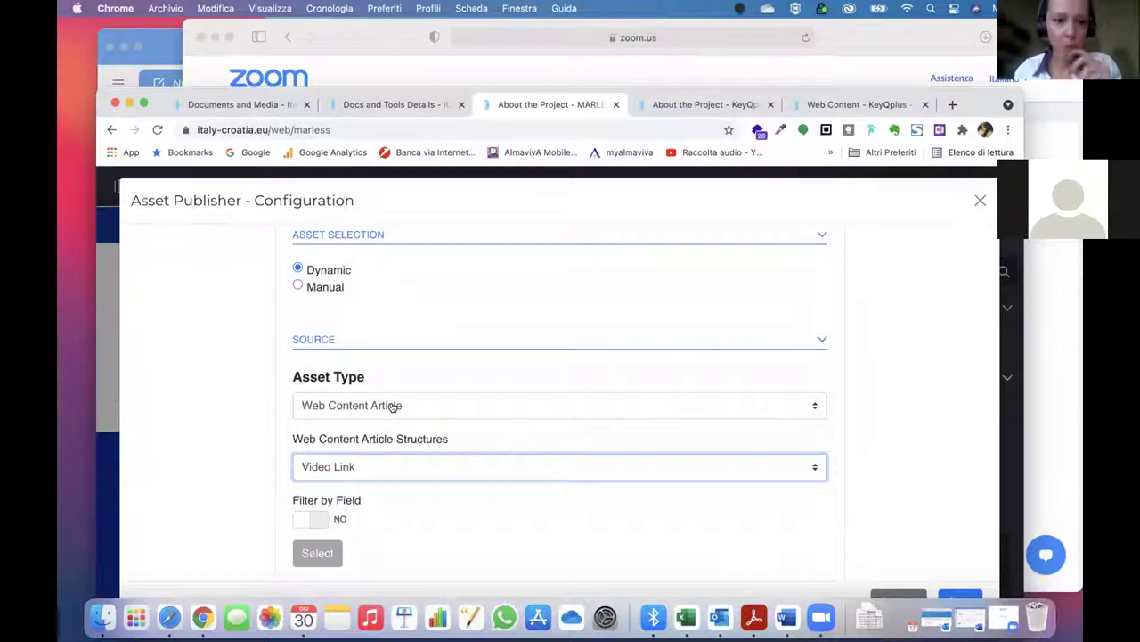
Review the remaining asset selection settings: scope, filter rules, custom user attributes, ordering and grouping
scroll(225, 464, down, 3)
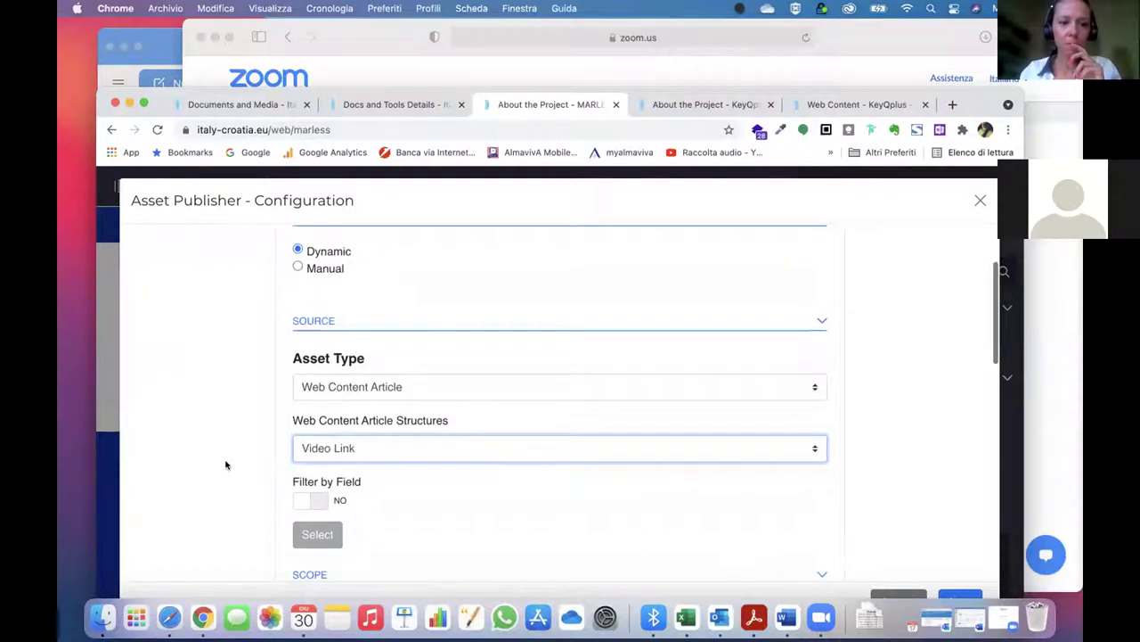
scroll(225, 464, down, 5)
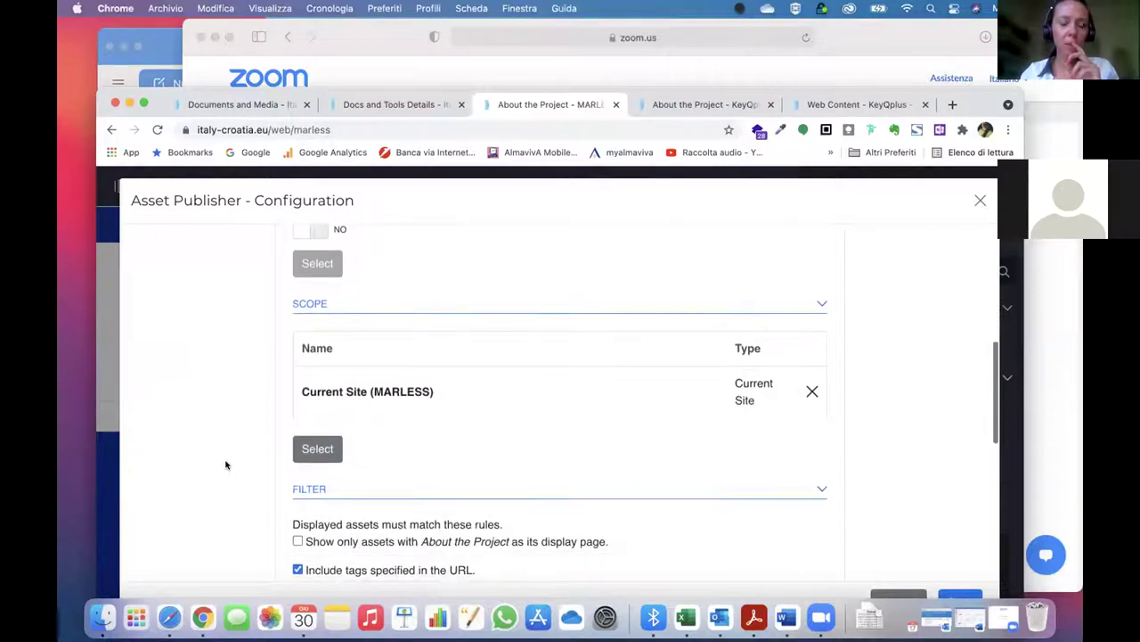
scroll(226, 465, down, 6)
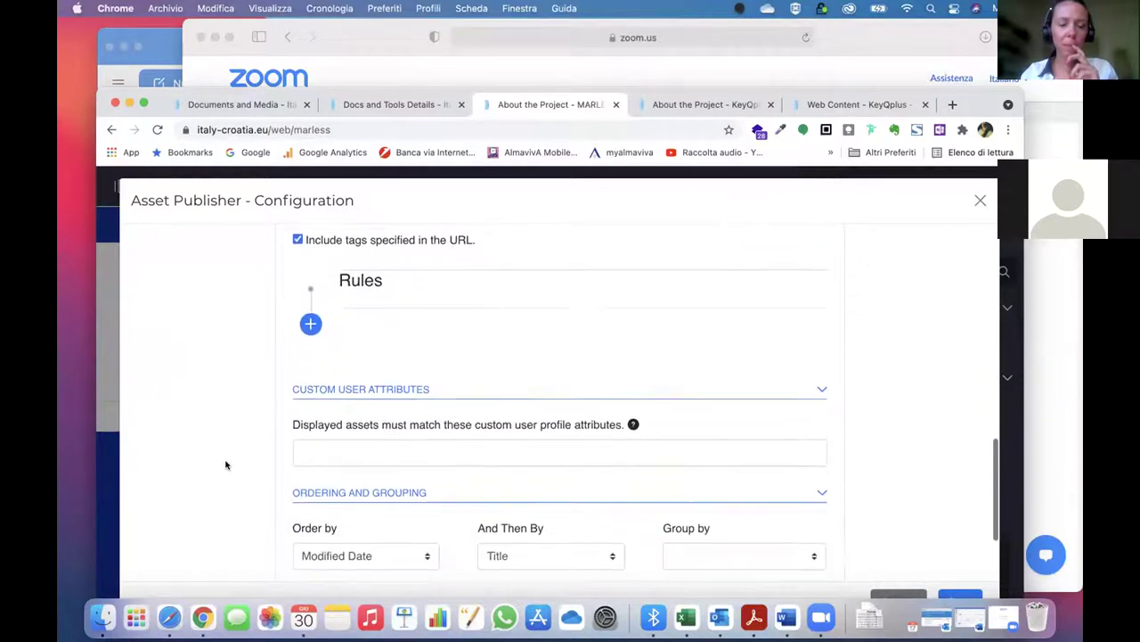
scroll(226, 464, down, 2)
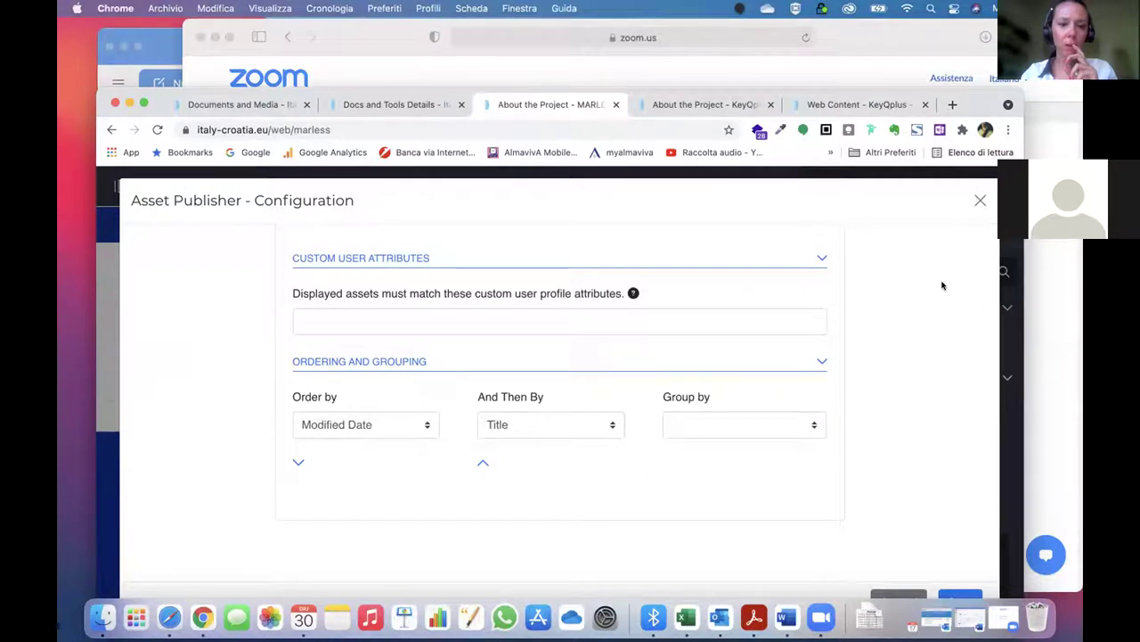
scroll(942, 286, up, 8)
scroll(943, 285, up, 5)
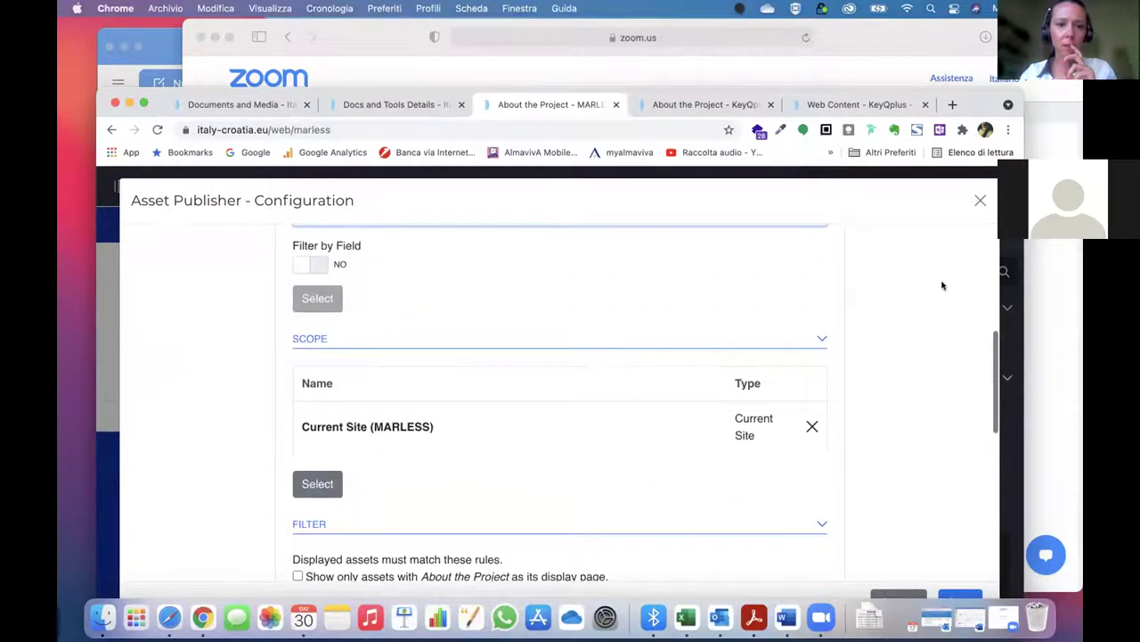
scroll(943, 285, up, 5)
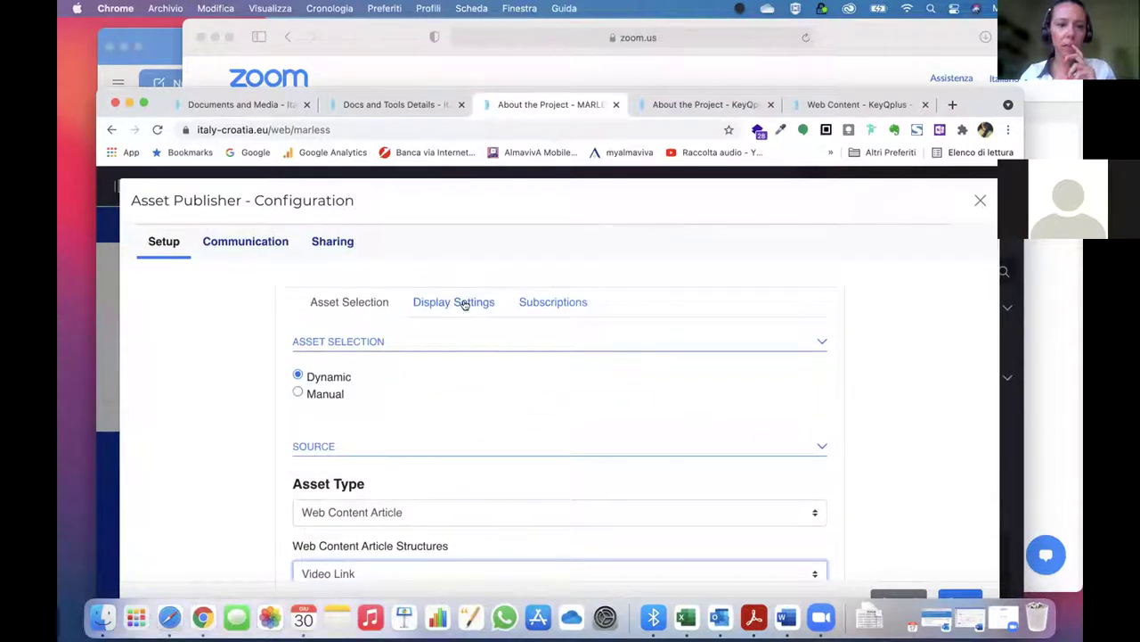
In the display settings, choose the Video Link ADT template and set the number of items to display to 5
click(464, 304)
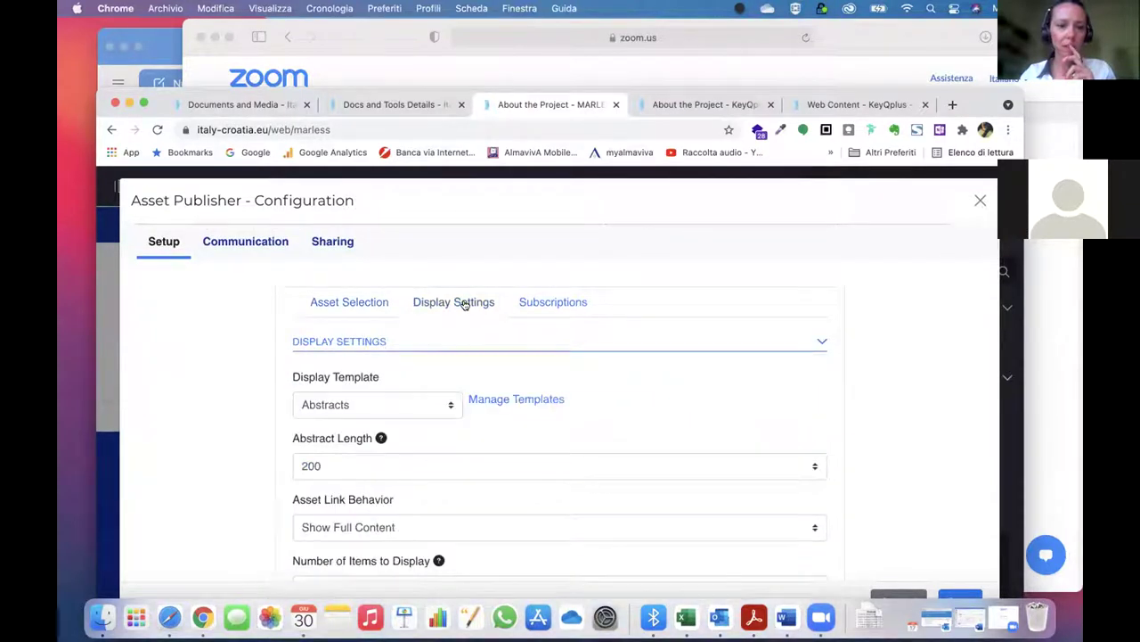
click(377, 403)
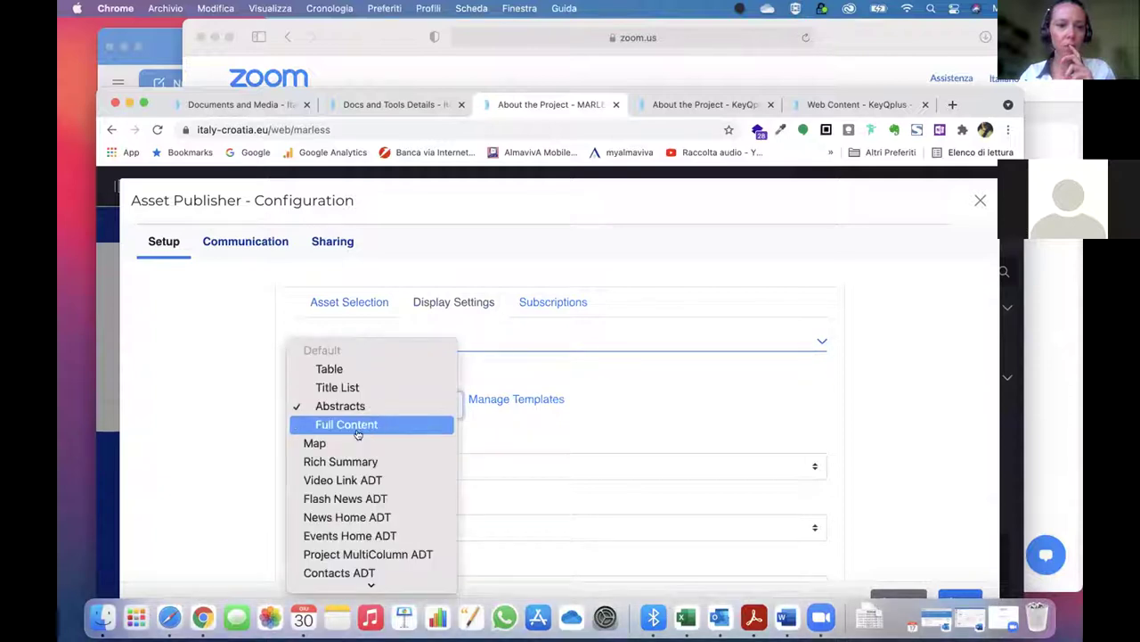
click(339, 481)
scroll(339, 481, down, 3)
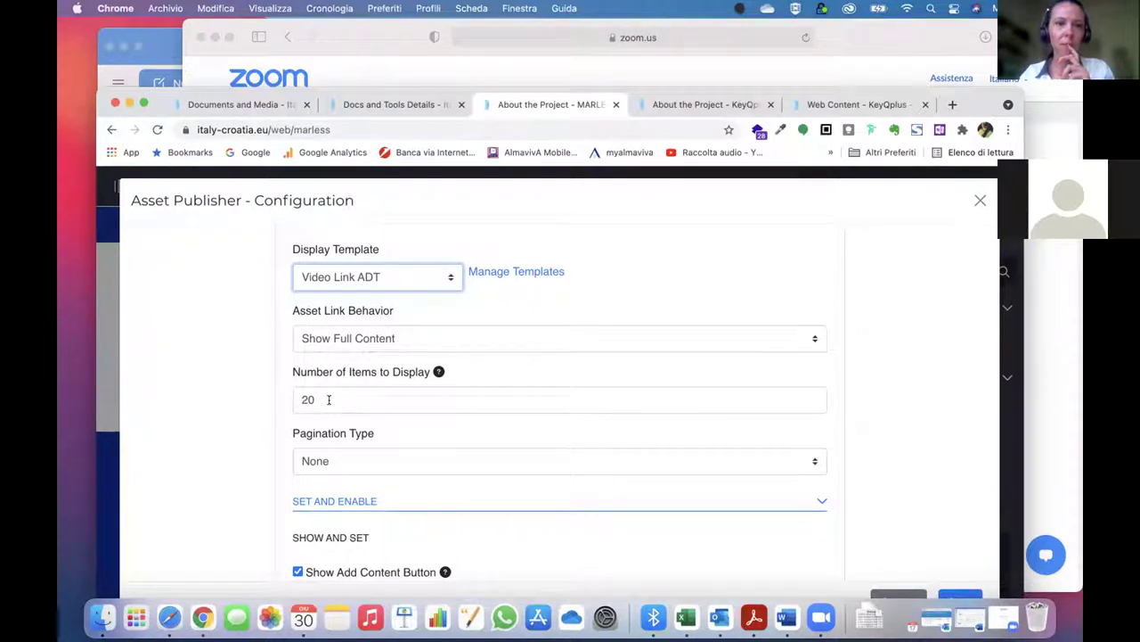
drag(329, 399, 283, 397)
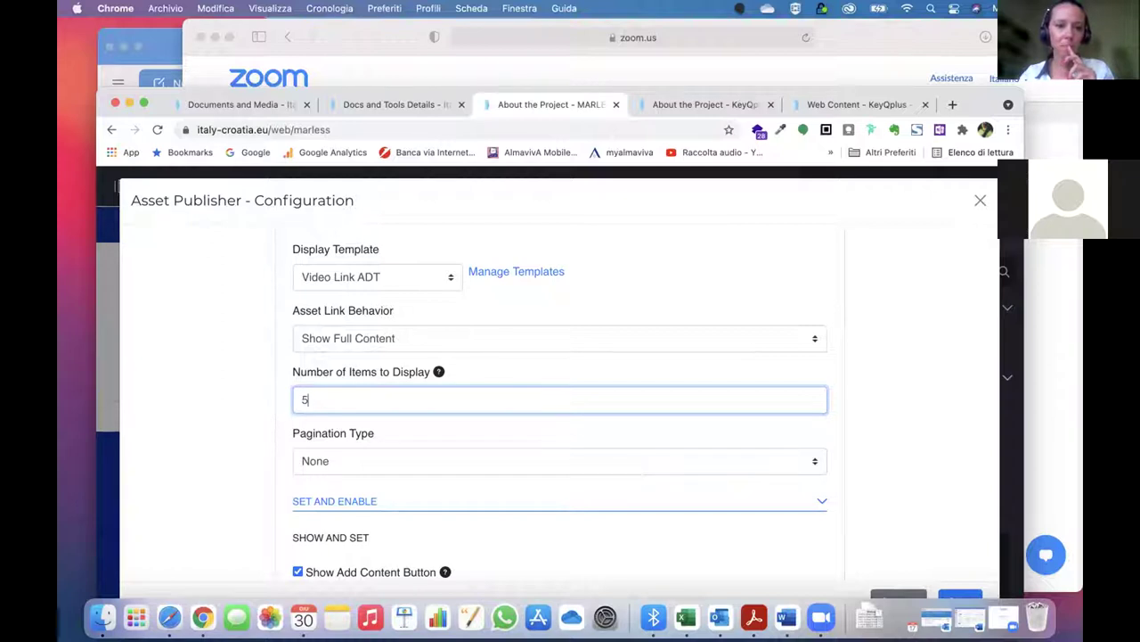
scroll(559, 401, down, 8)
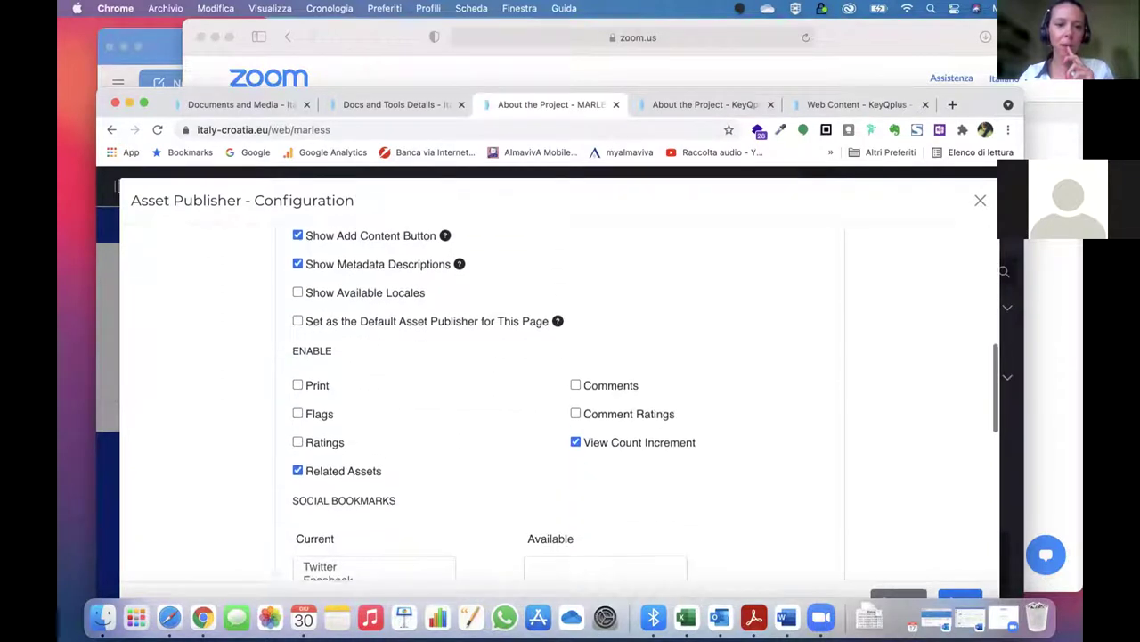
scroll(560, 401, down, 5)
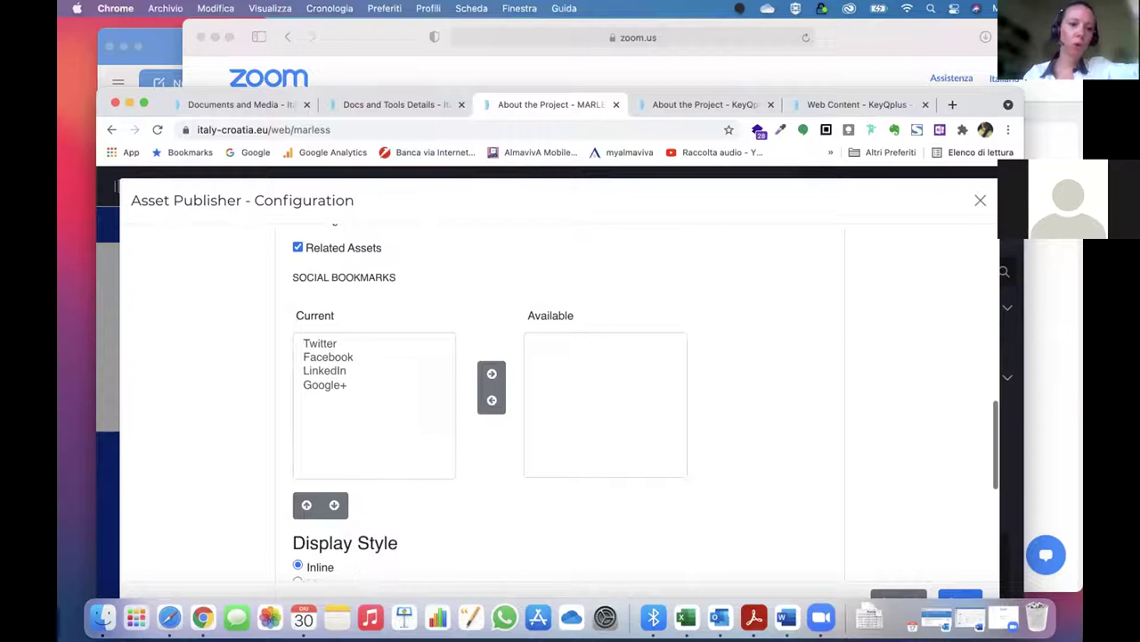
scroll(559, 401, down, 5)
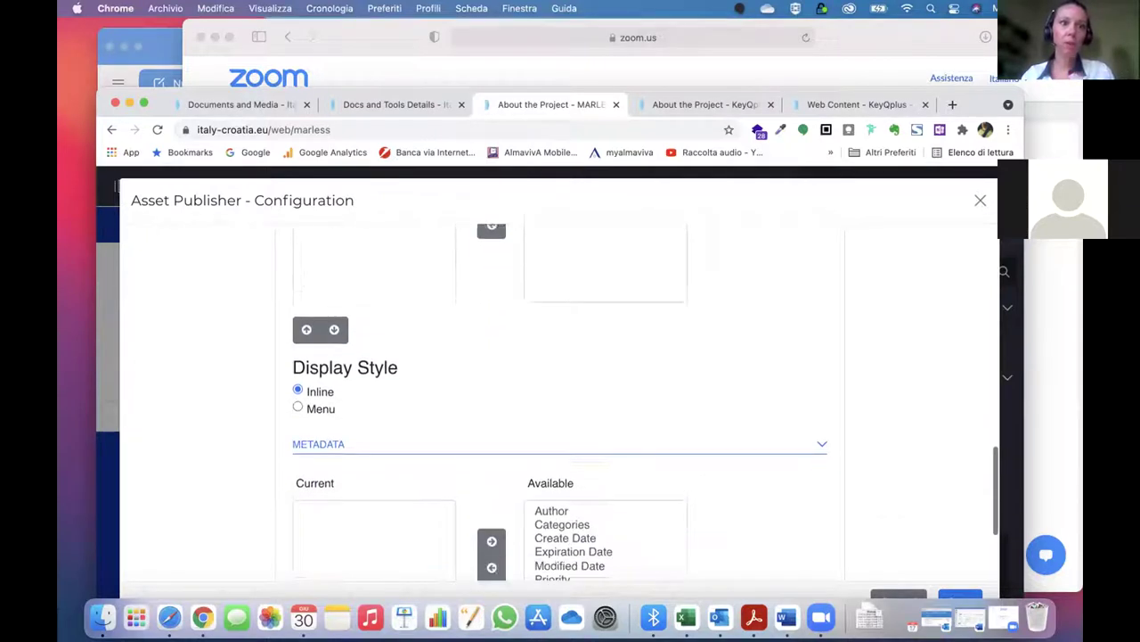
Save the Asset Publisher's display settings and close its configuration after checking the subscription settings
scroll(559, 401, down, 2)
scroll(560, 401, down, 2)
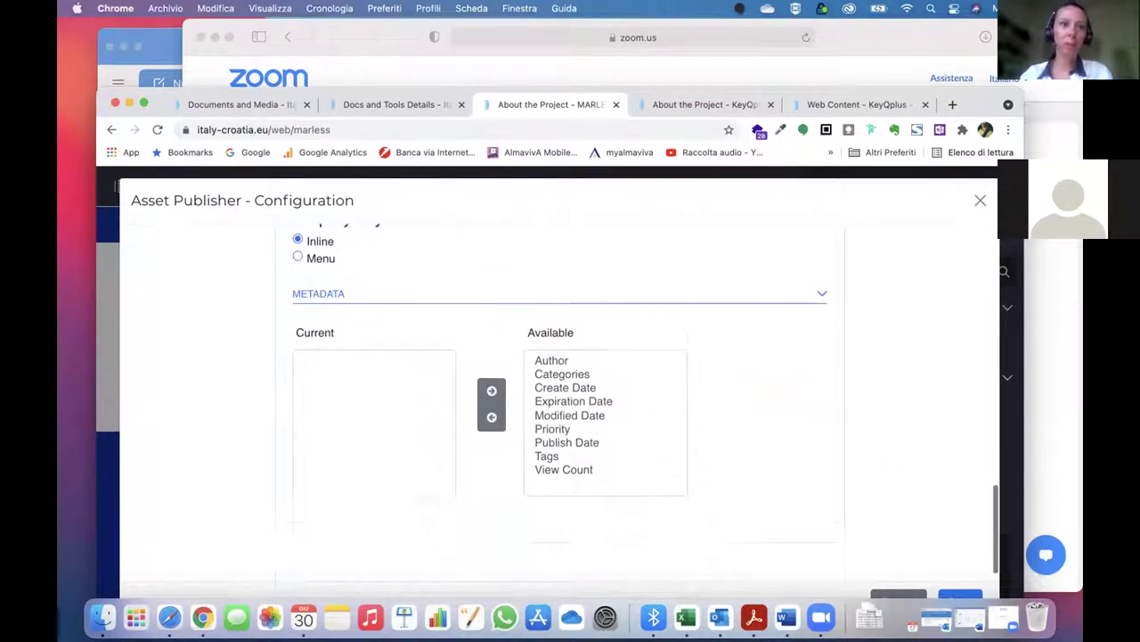
scroll(560, 401, up, 12)
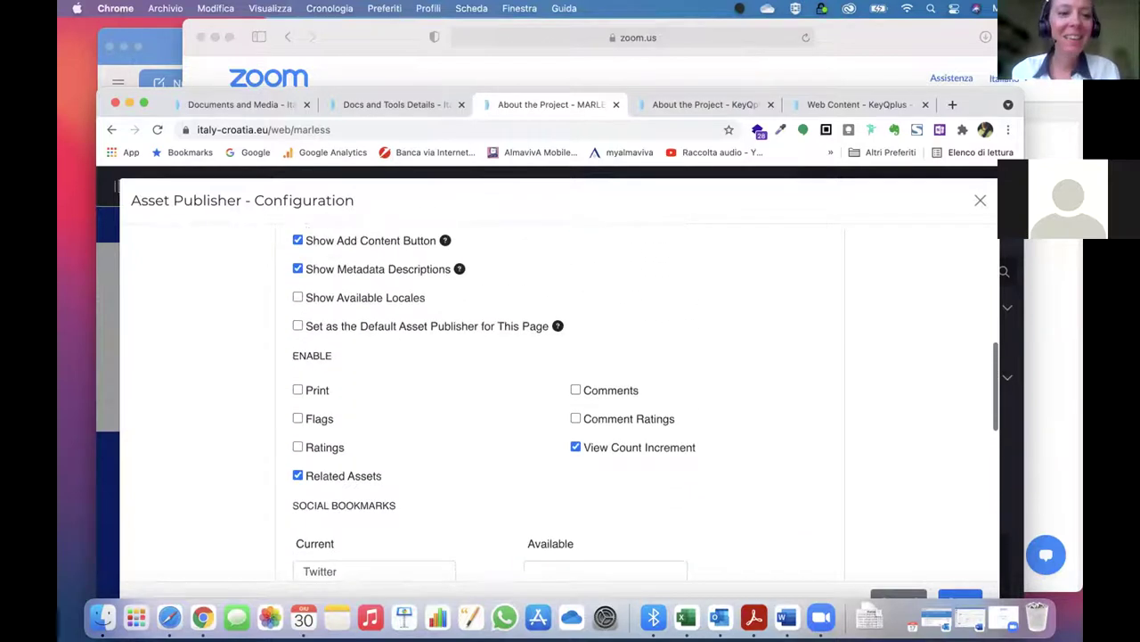
scroll(560, 401, up, 4)
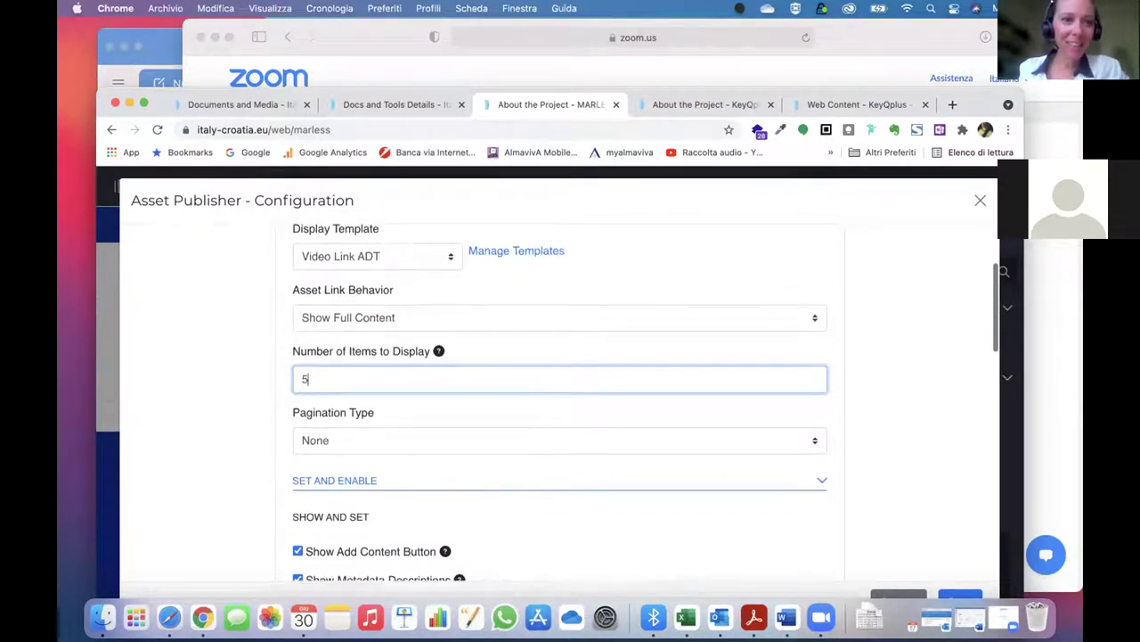
scroll(560, 401, up, 1)
scroll(559, 401, up, 2)
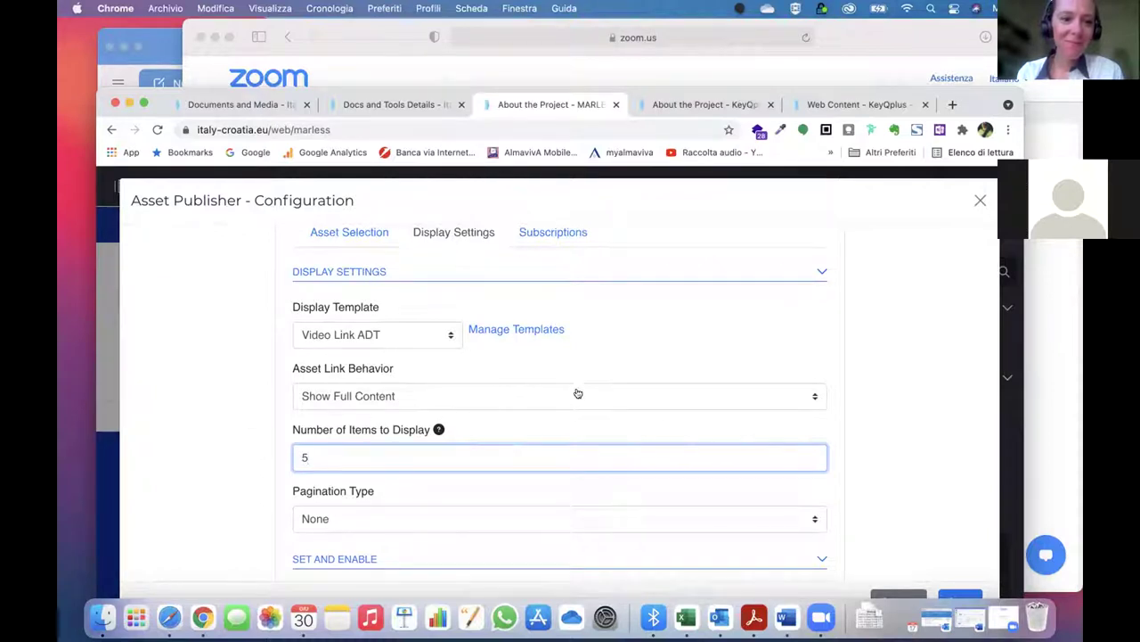
scroll(909, 343, down, 2)
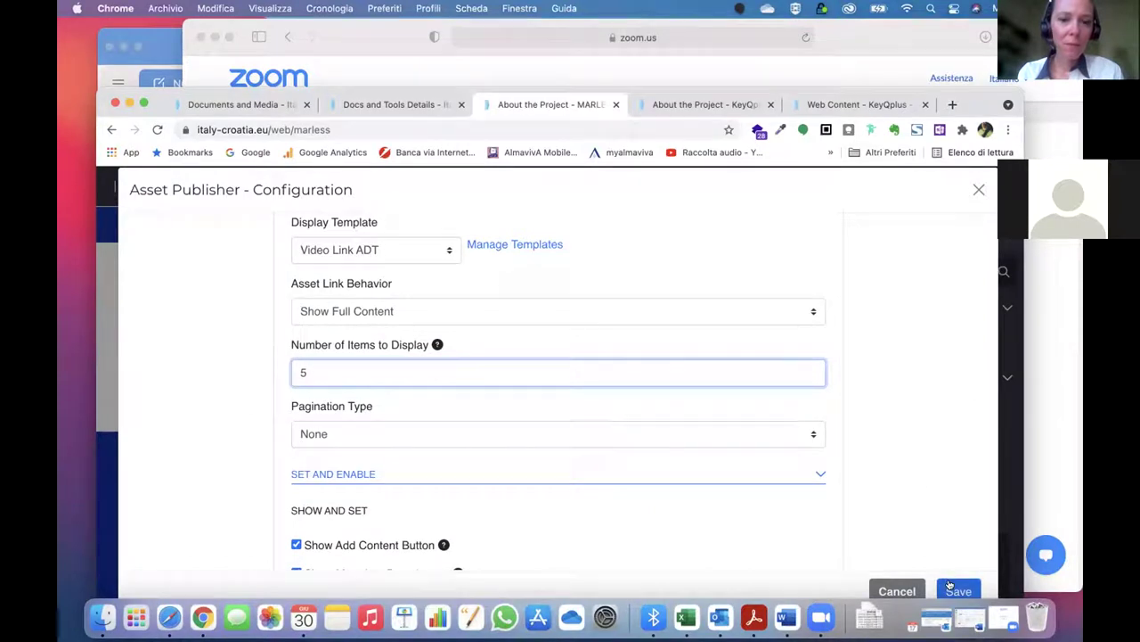
click(950, 583)
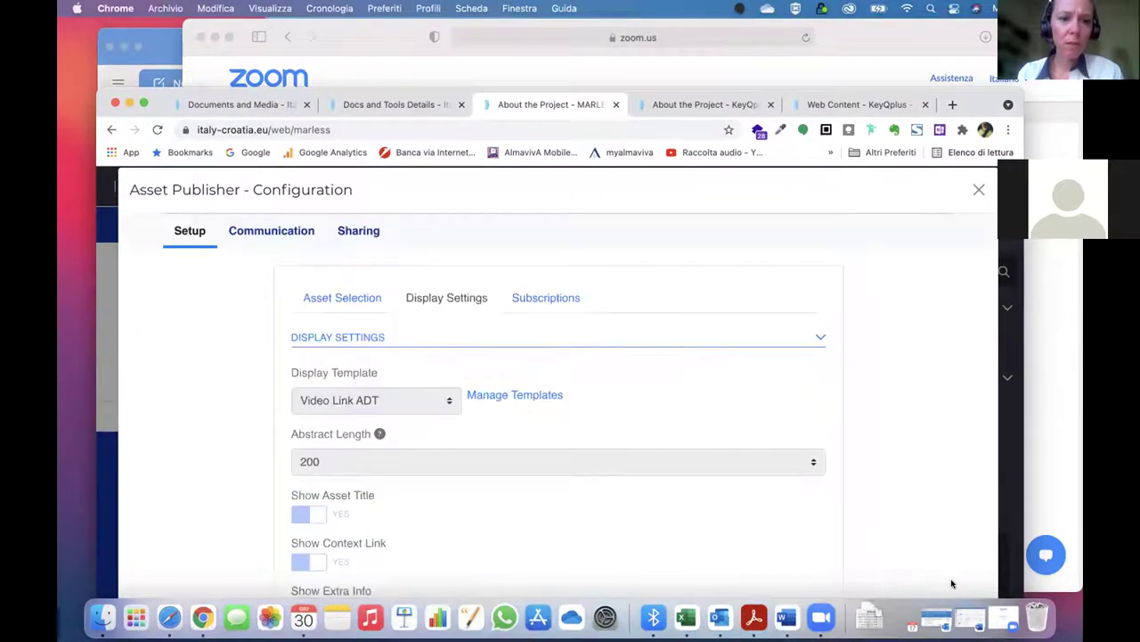
click(565, 306)
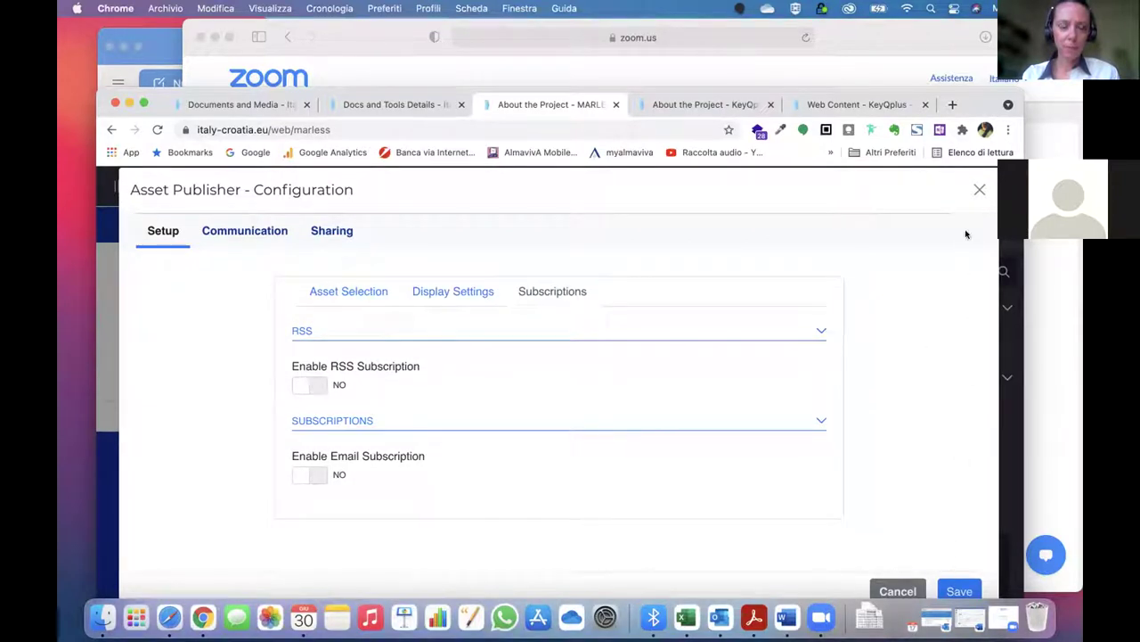
click(975, 194)
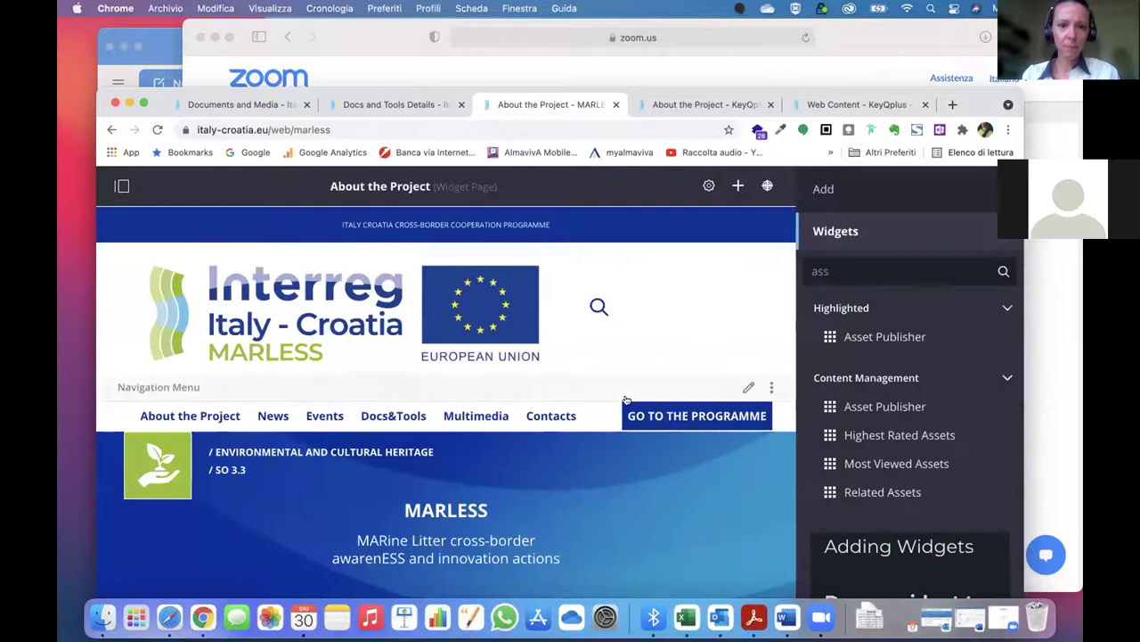
Open the Look and Feel Configuration of the new Asset Publisher widget above the Multimedia section
scroll(623, 406, down, 3)
scroll(622, 406, down, 15)
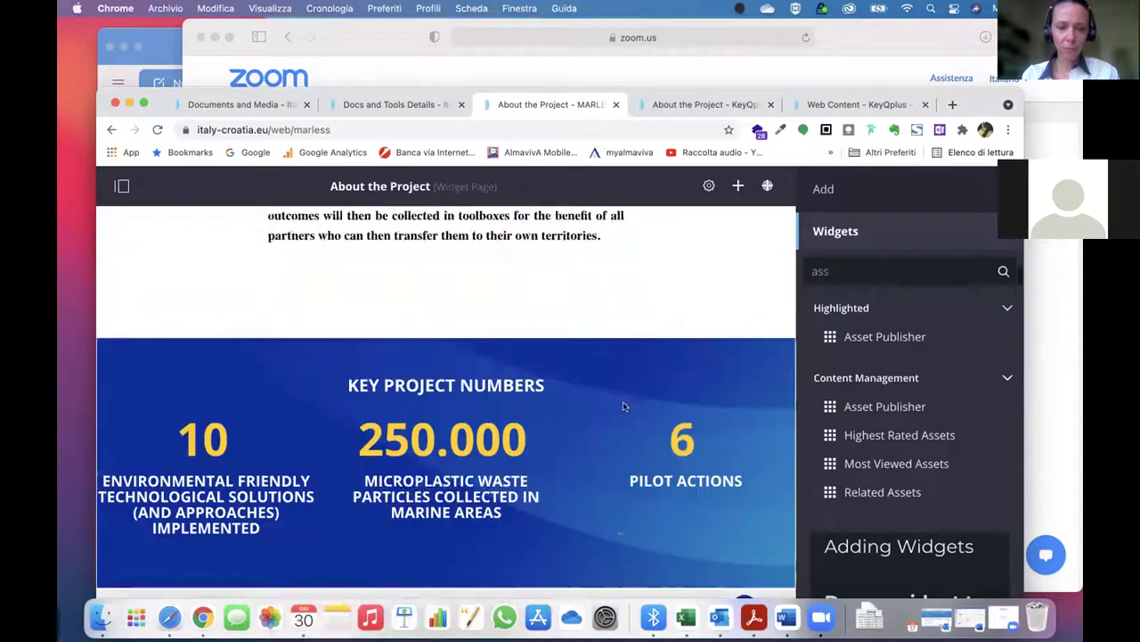
scroll(623, 402, down, 15)
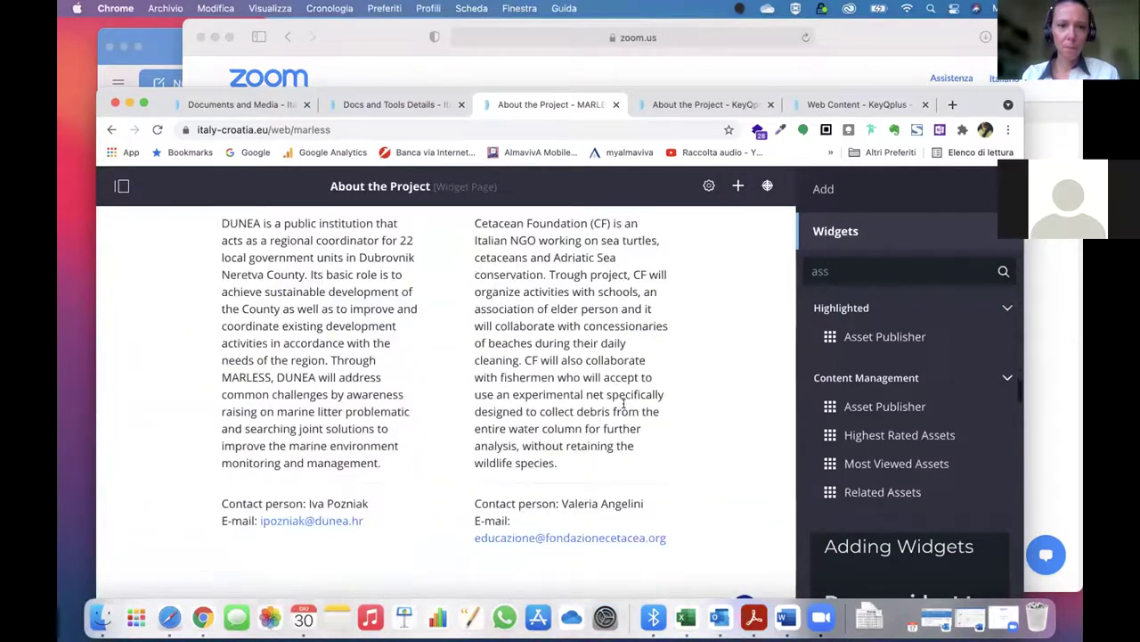
scroll(623, 403, down, 15)
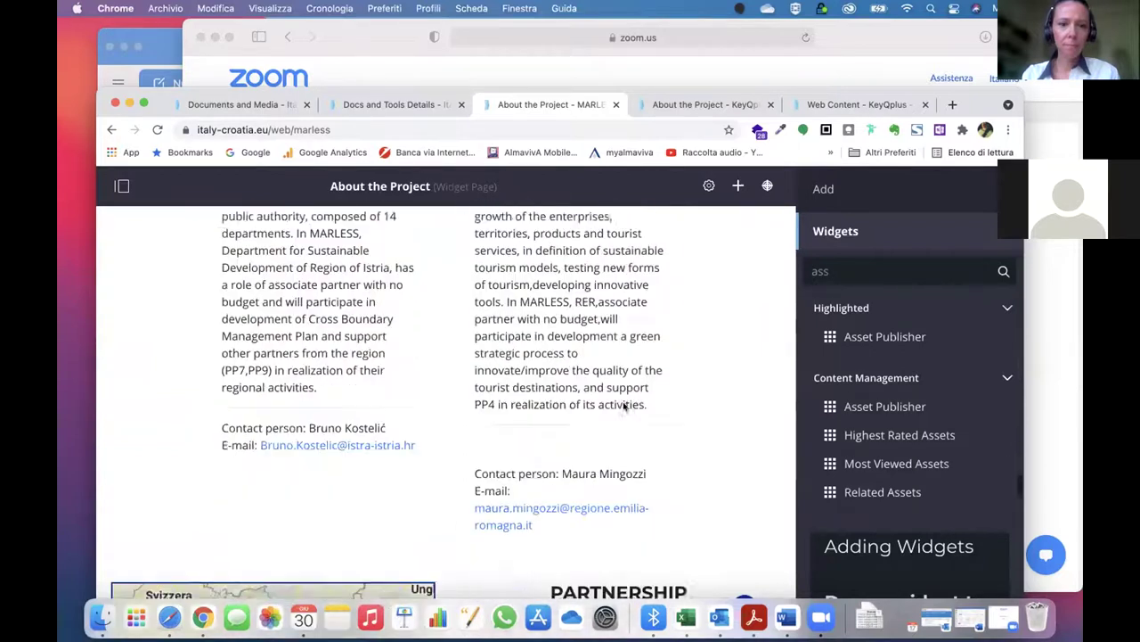
scroll(625, 405, down, 15)
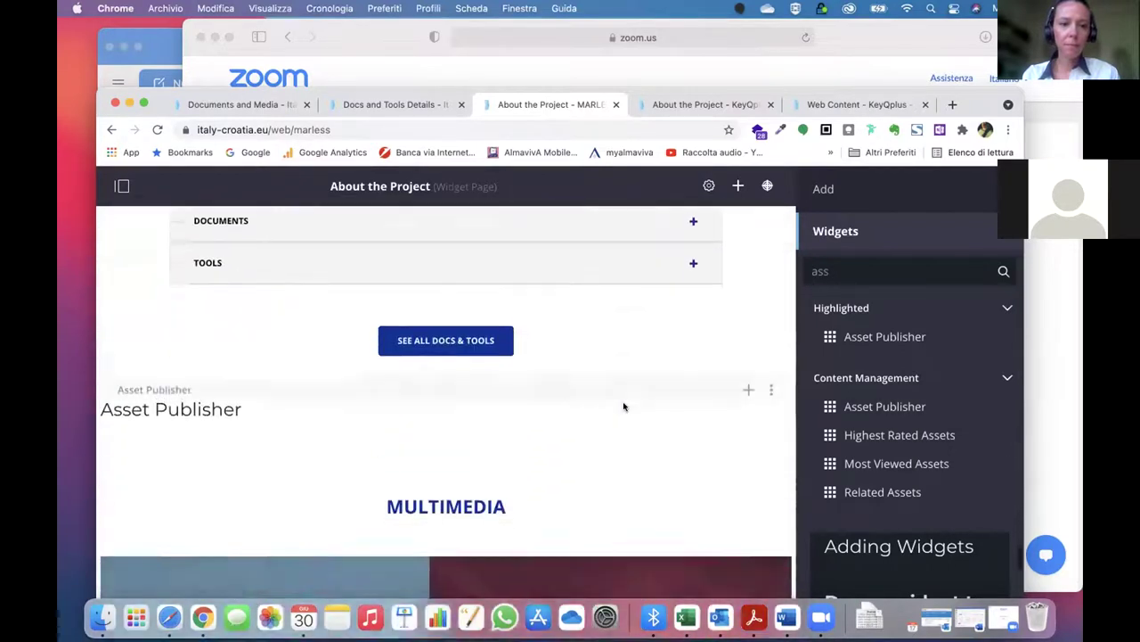
scroll(625, 404, down, 2)
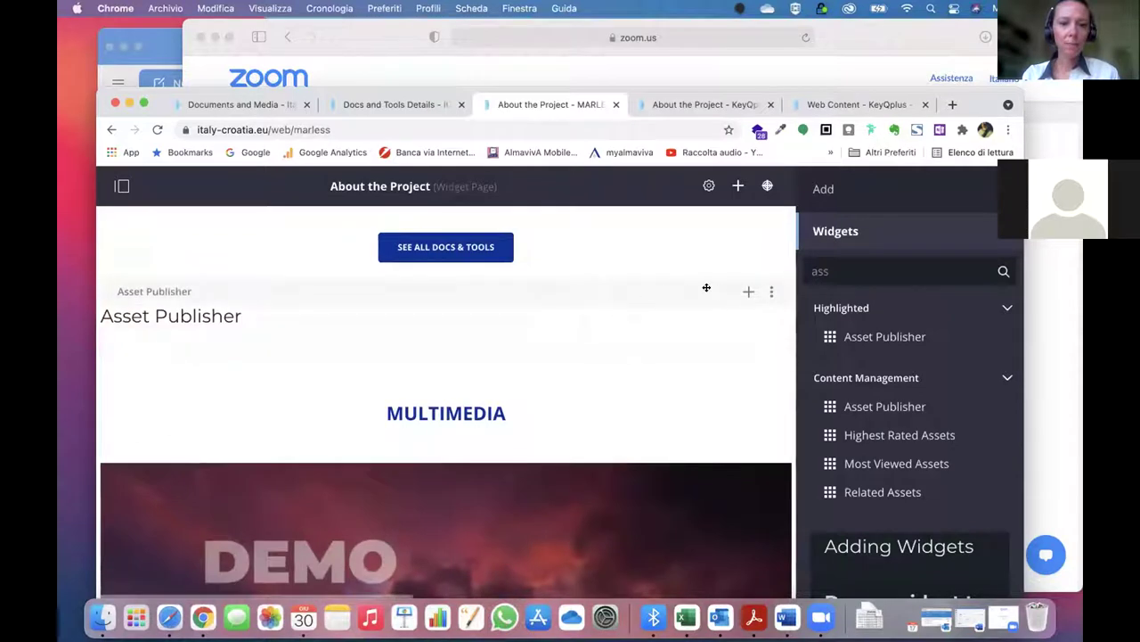
click(770, 292)
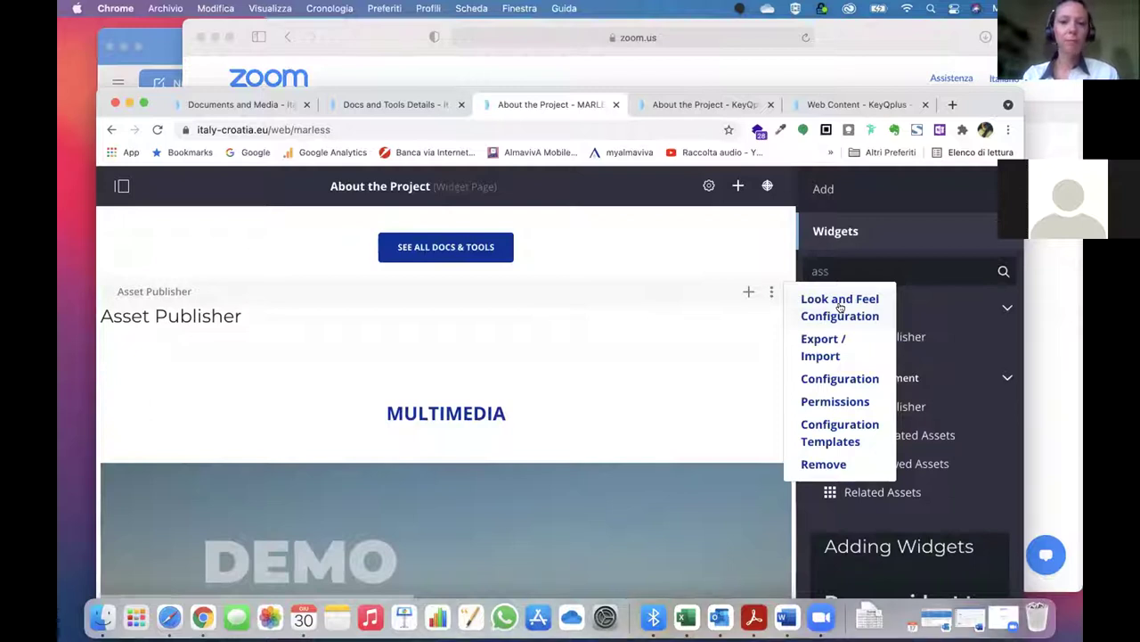
click(840, 308)
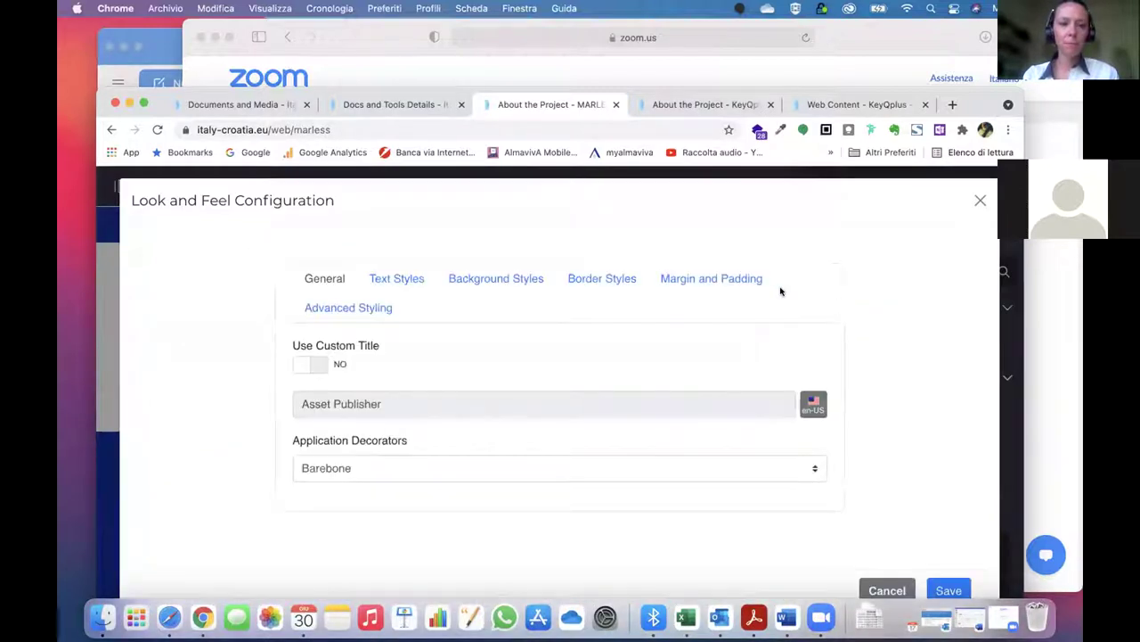
Look at the custom CSS class field in the widget's Advanced Styling and return to its General settings
click(381, 298)
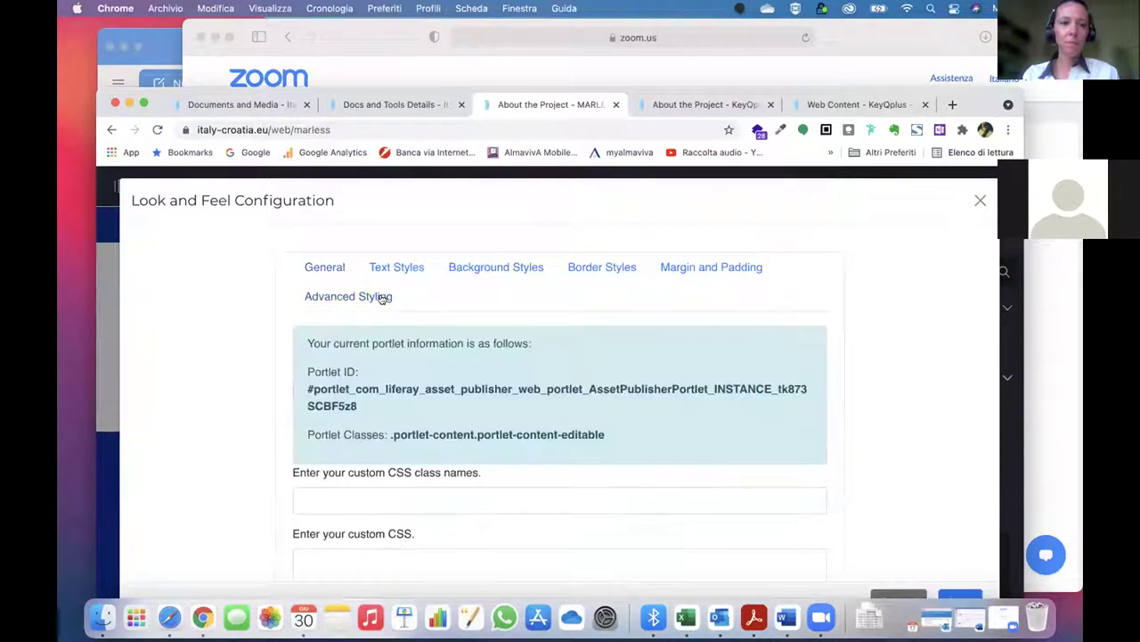
click(361, 499)
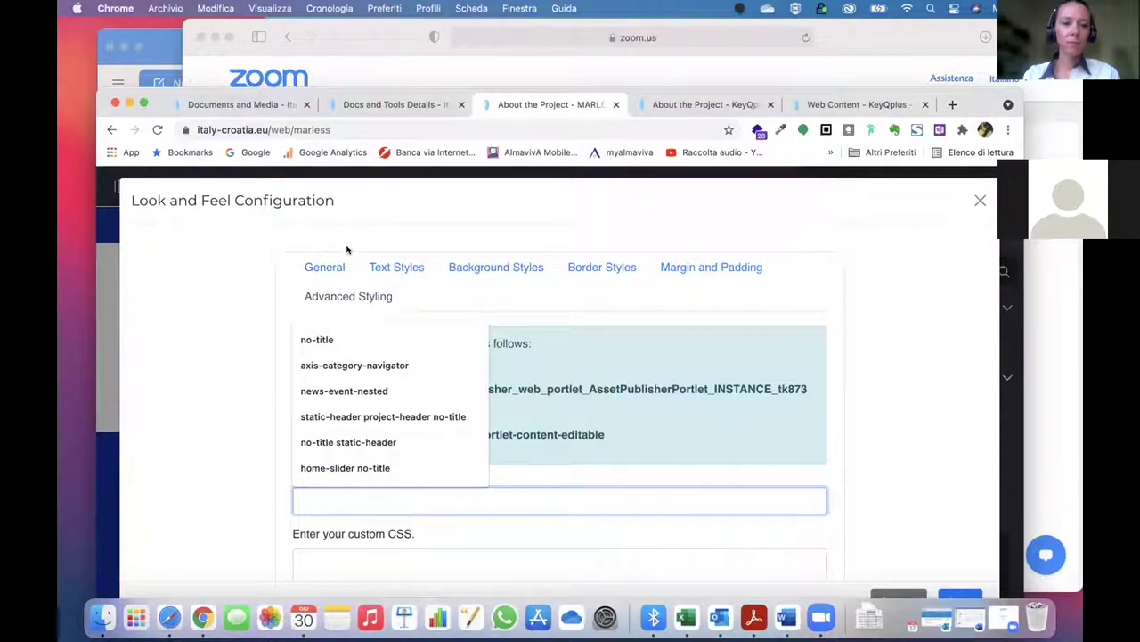
click(330, 267)
Switch to the user manual PDF in Acrobat and read the video module's configuration instructions, including the Advanced Styling class name
key(ctrl+Right)
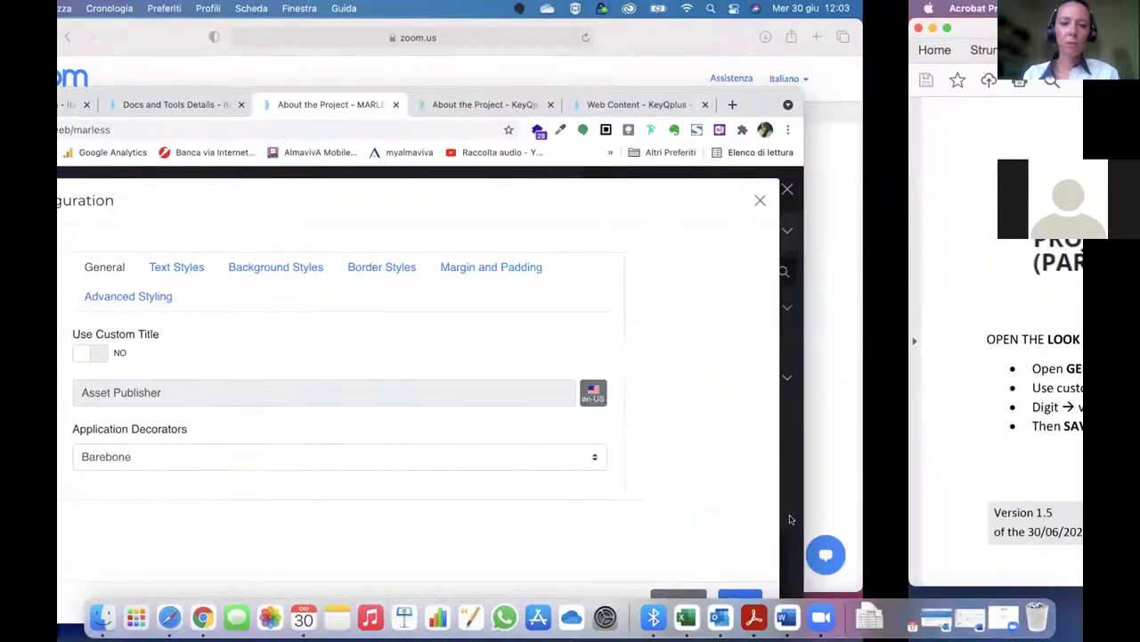
scroll(647, 412, down, 5)
scroll(651, 420, down, 10)
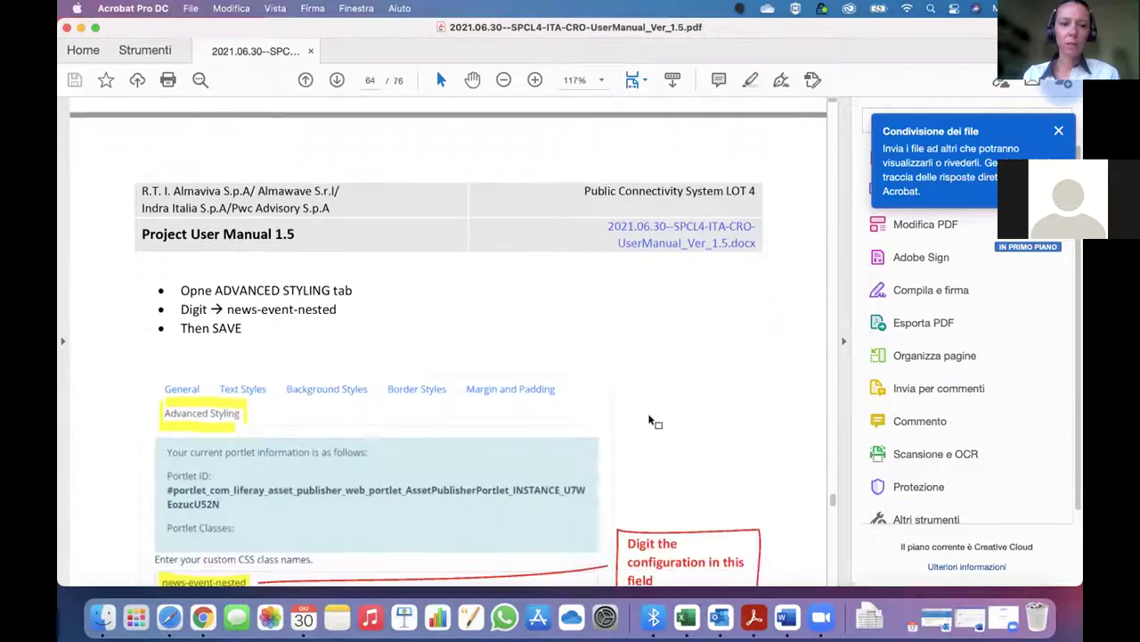
scroll(651, 421, down, 10)
scroll(647, 415, down, 8)
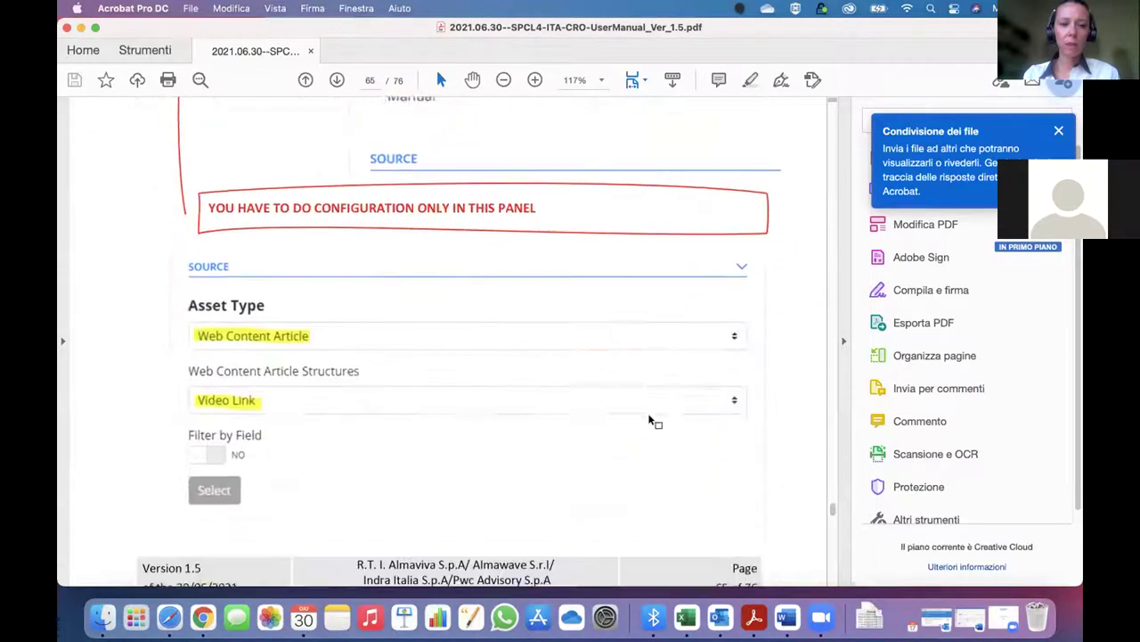
scroll(649, 421, down, 12)
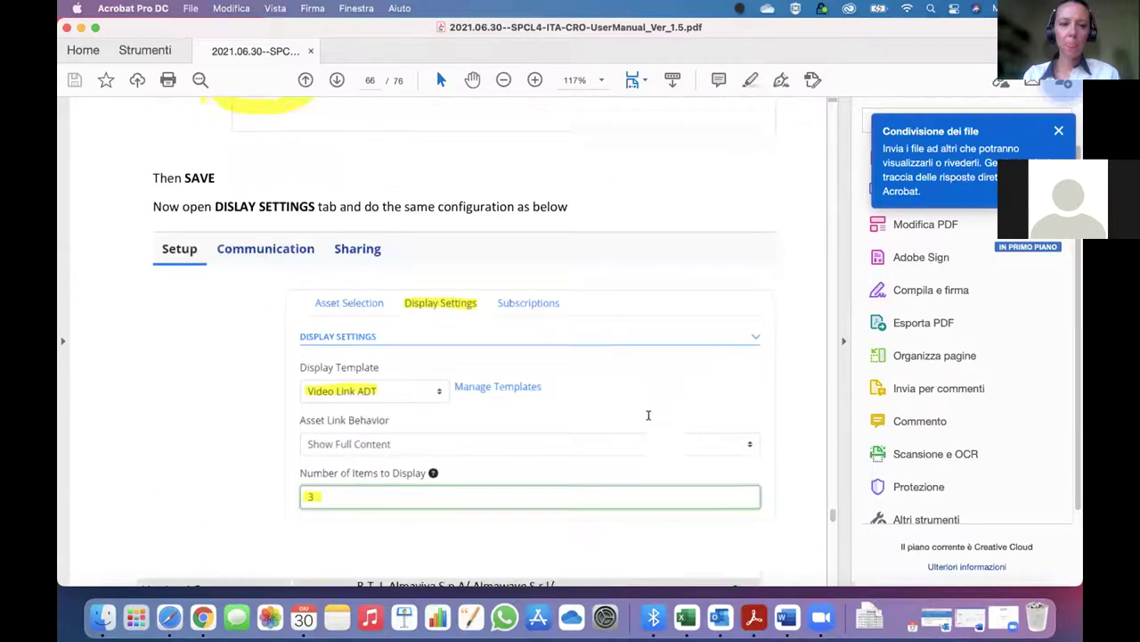
scroll(648, 415, down, 12)
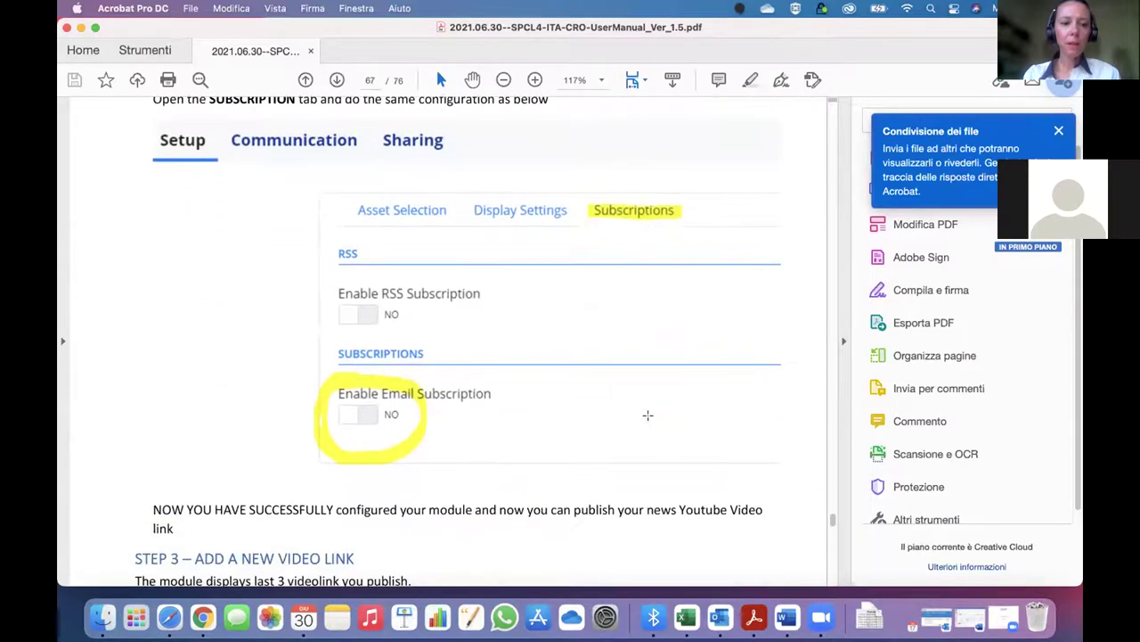
scroll(648, 415, down, 12)
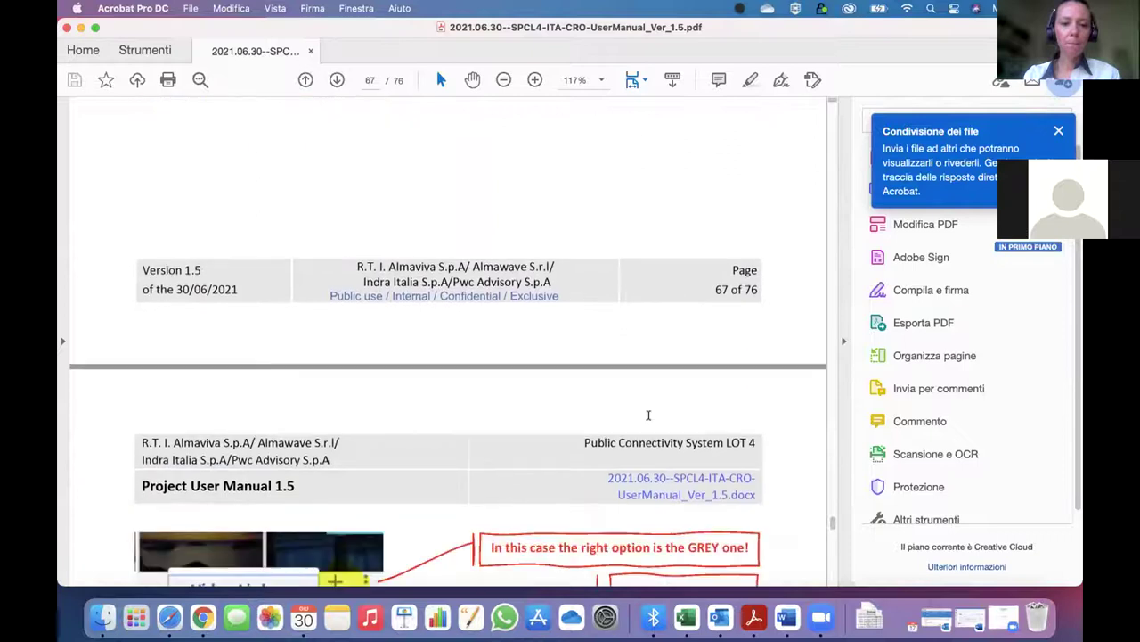
scroll(649, 415, down, 5)
scroll(649, 419, up, 9)
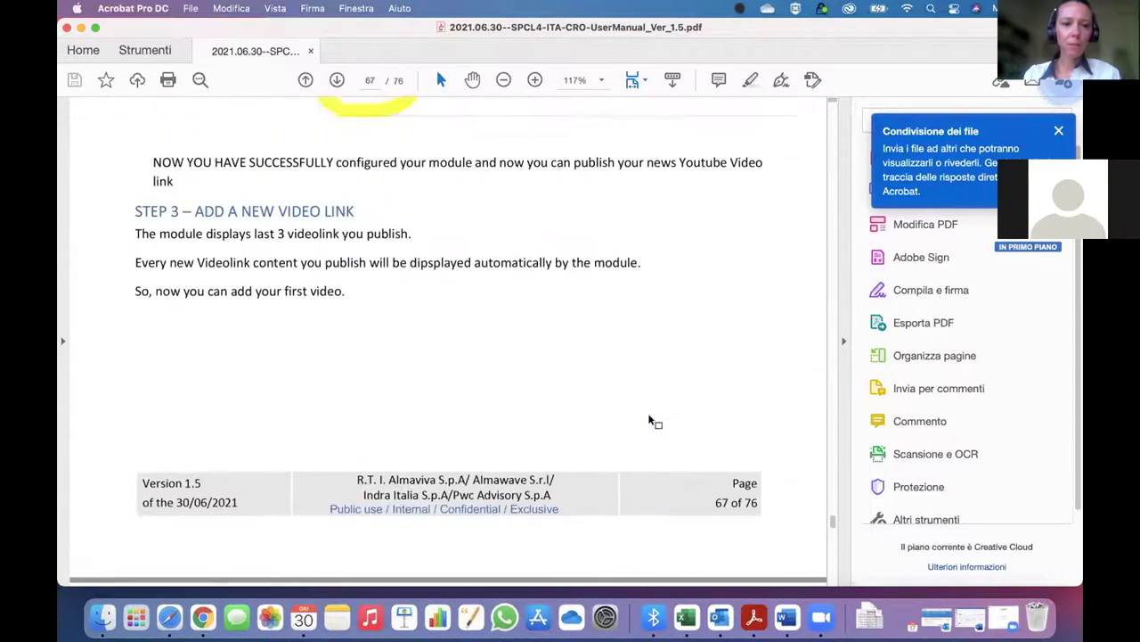
scroll(649, 421, up, 12)
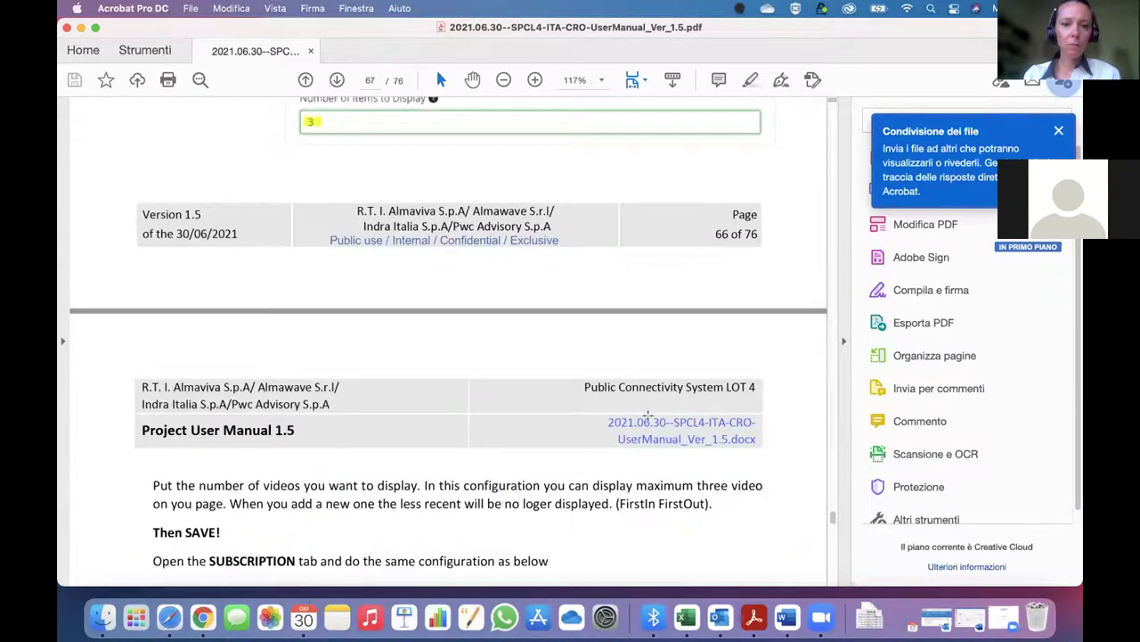
scroll(648, 415, up, 15)
scroll(647, 415, up, 15)
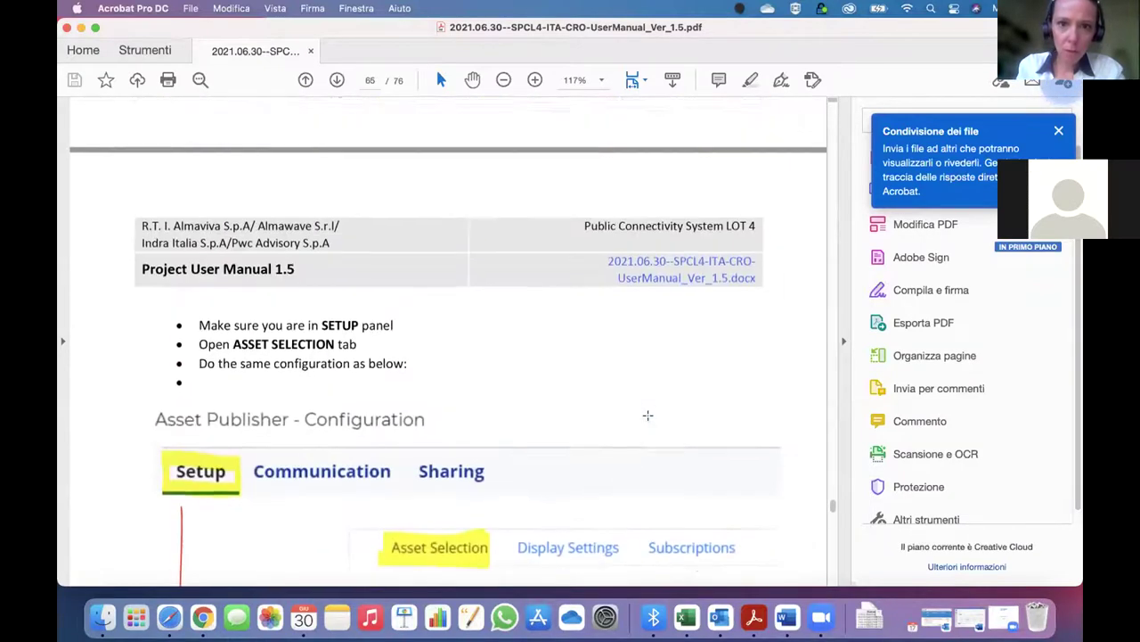
scroll(648, 415, up, 15)
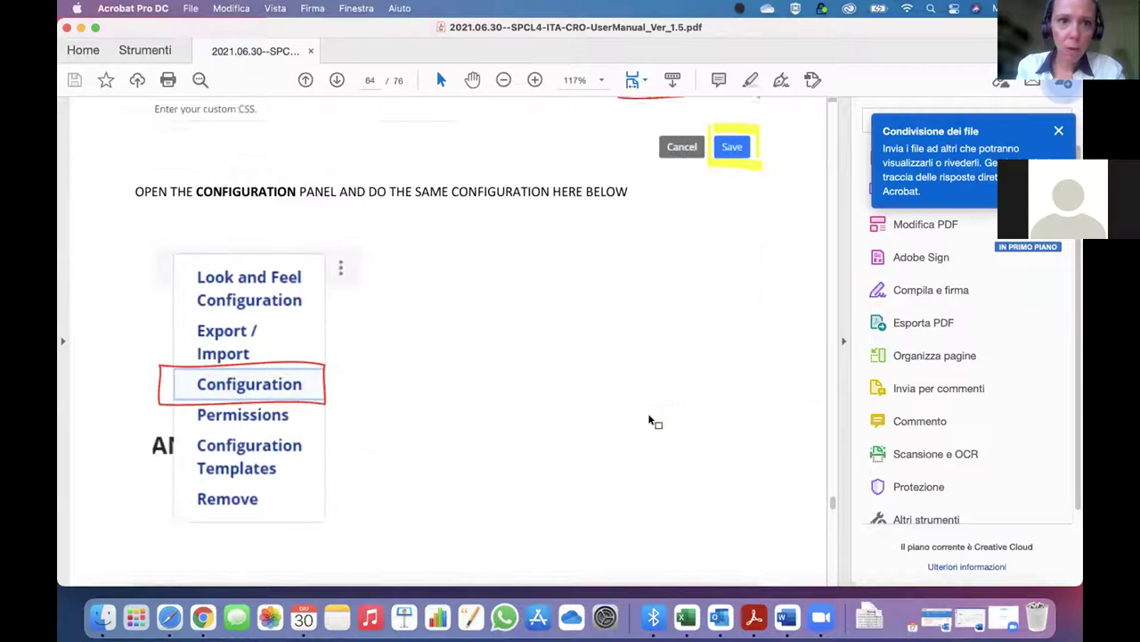
scroll(649, 420, up, 10)
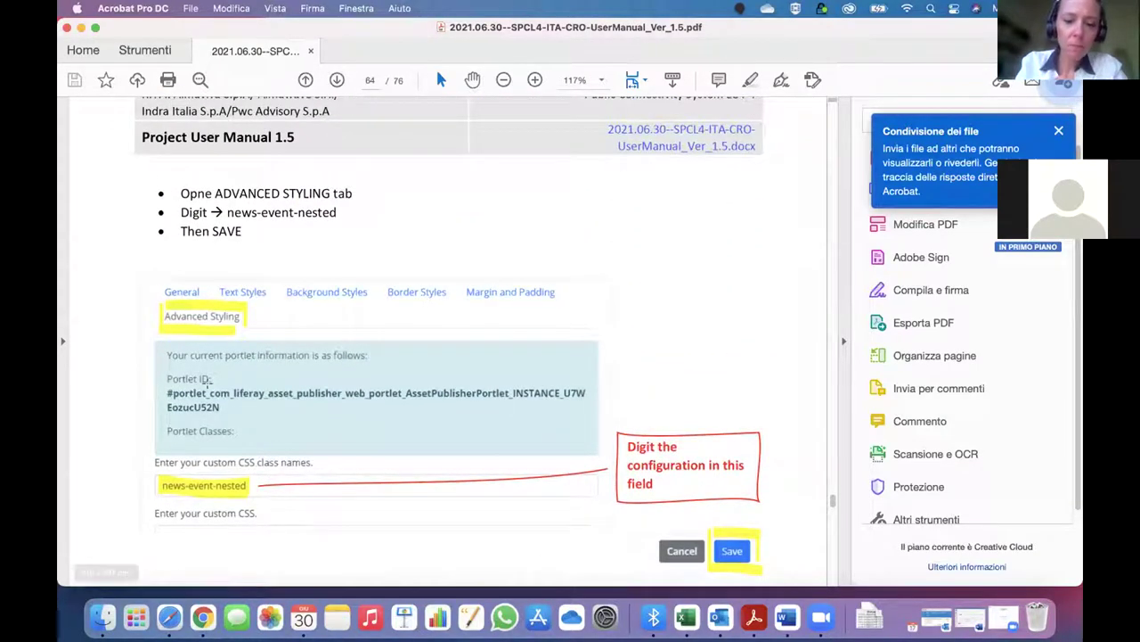
Return to Chrome and set the widget's custom CSS class name to news-event-nested in Advanced Styling
key(ctrl+Left)
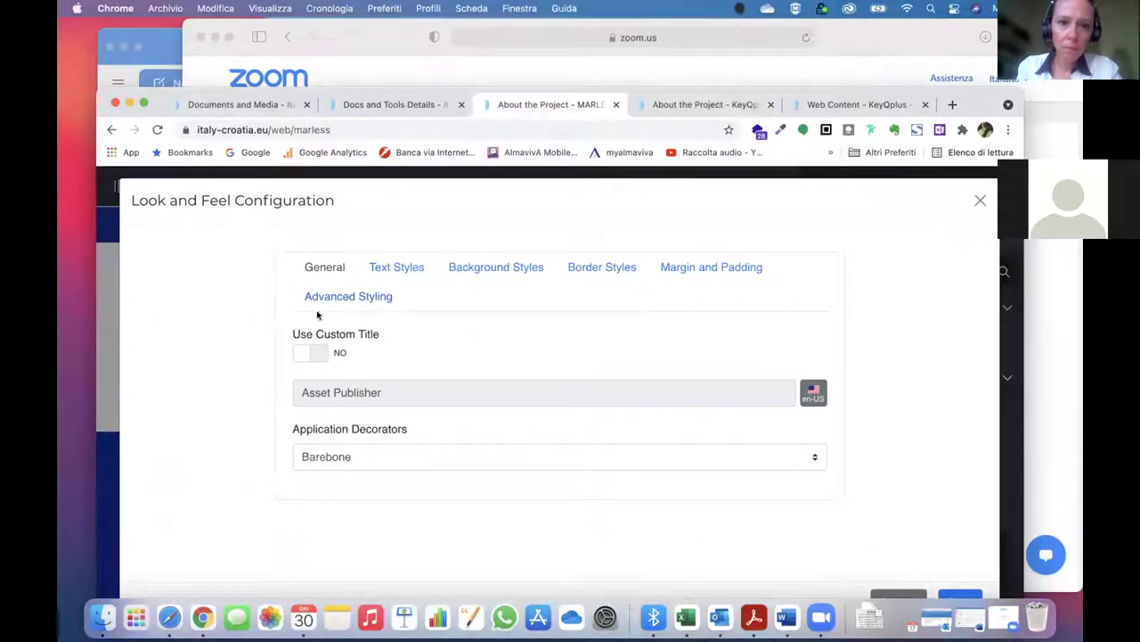
click(344, 297)
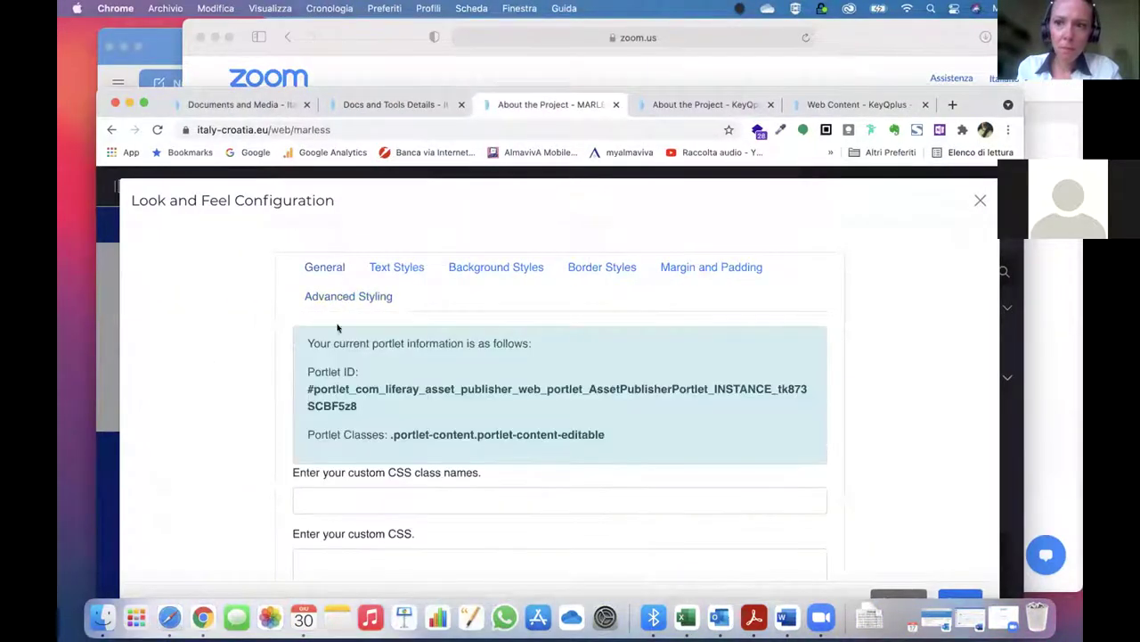
click(356, 502)
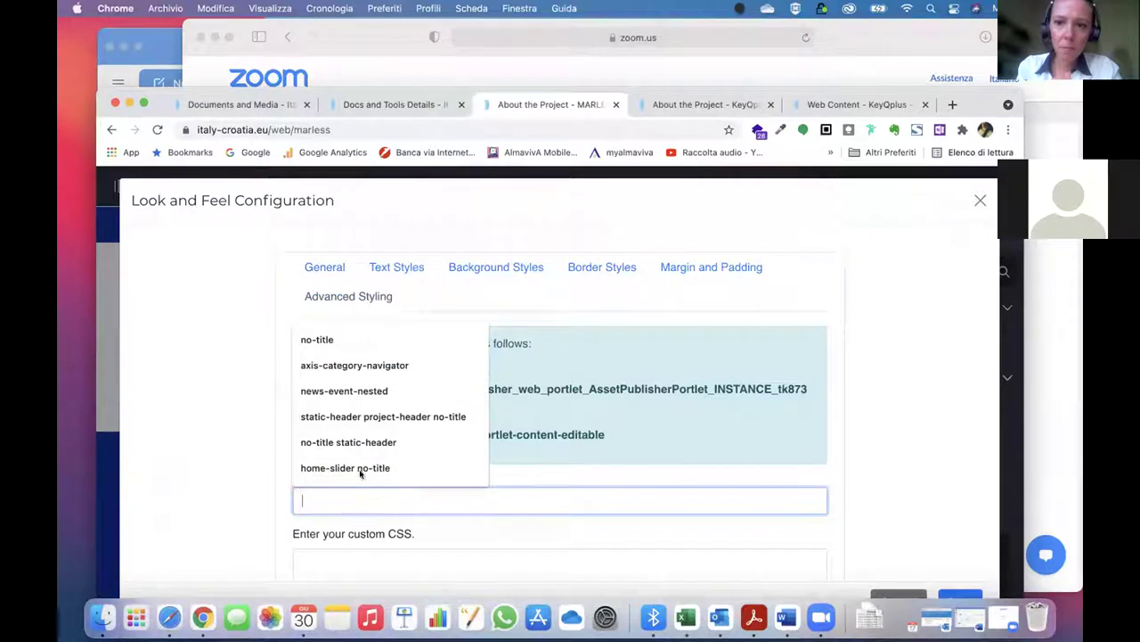
click(351, 392)
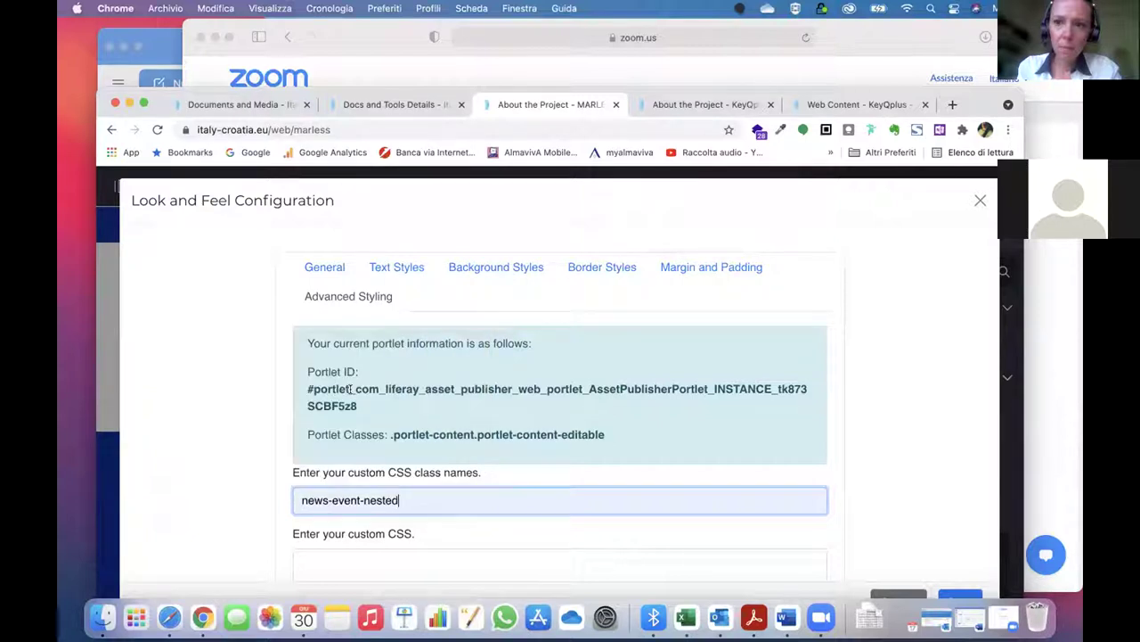
Enable the custom title in the widget's General look and feel settings and set it to VIDEO
click(327, 272)
click(312, 355)
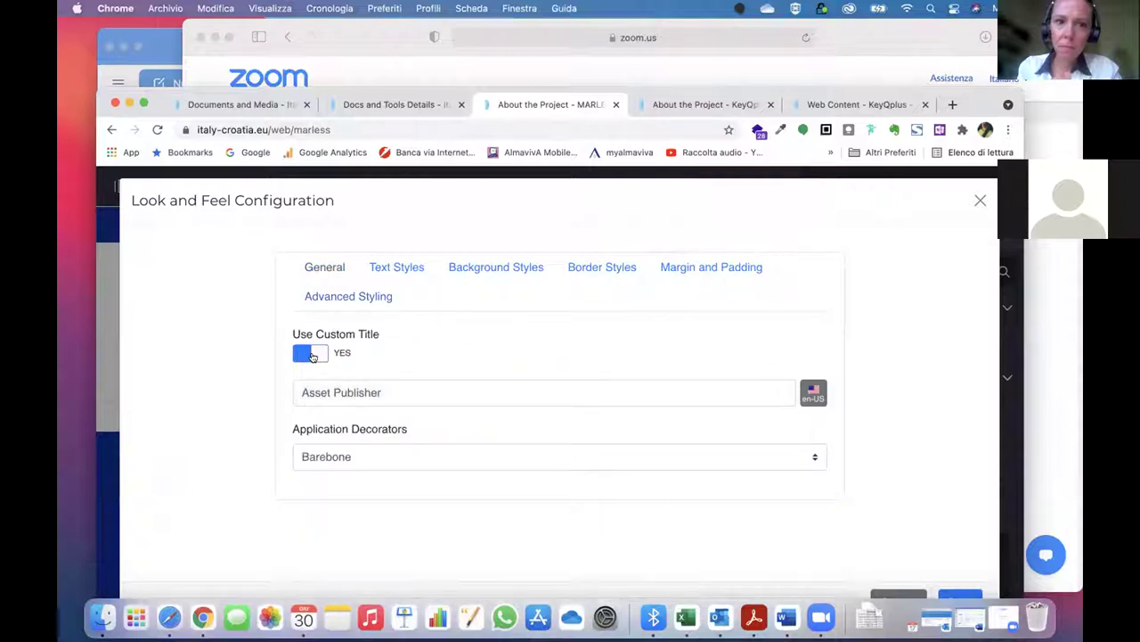
click(392, 392)
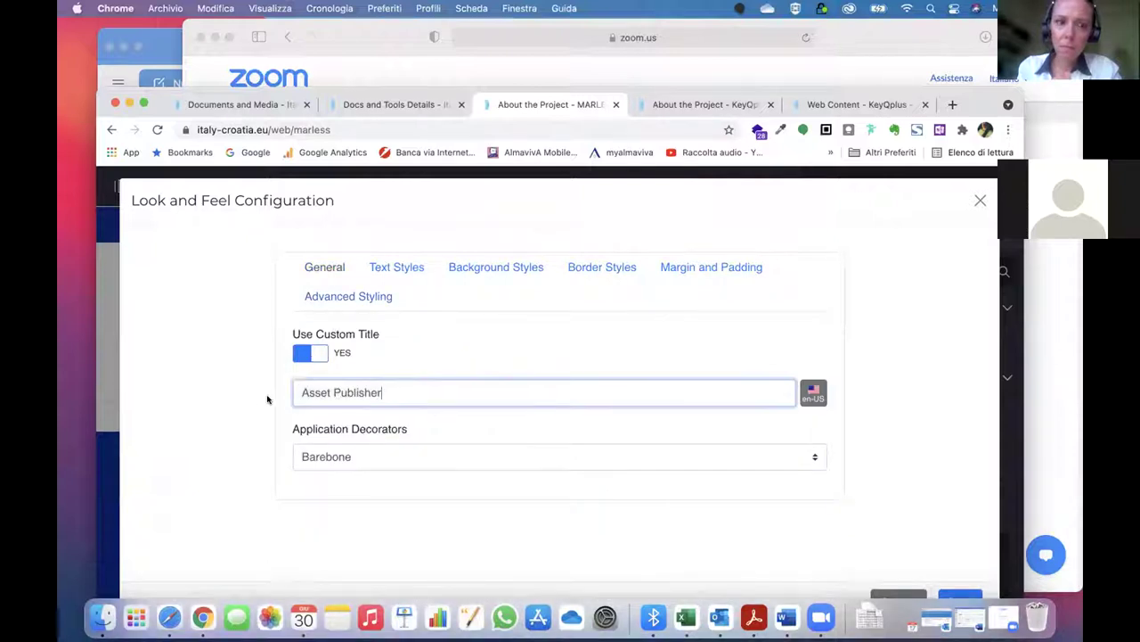
key(super+a)
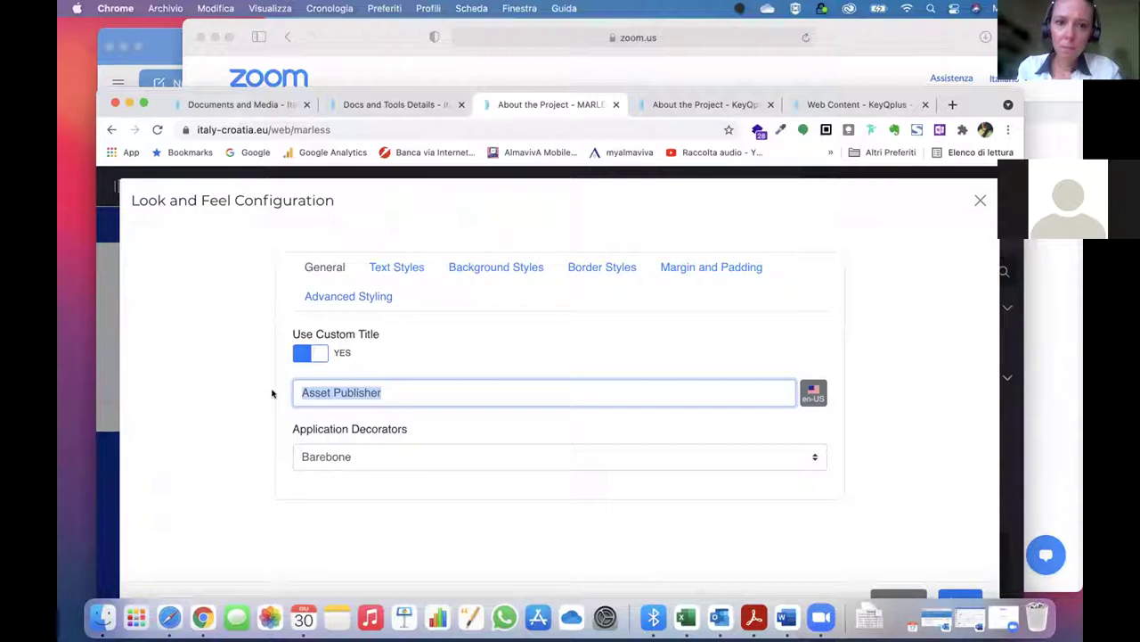
text(Vi)
text(O)
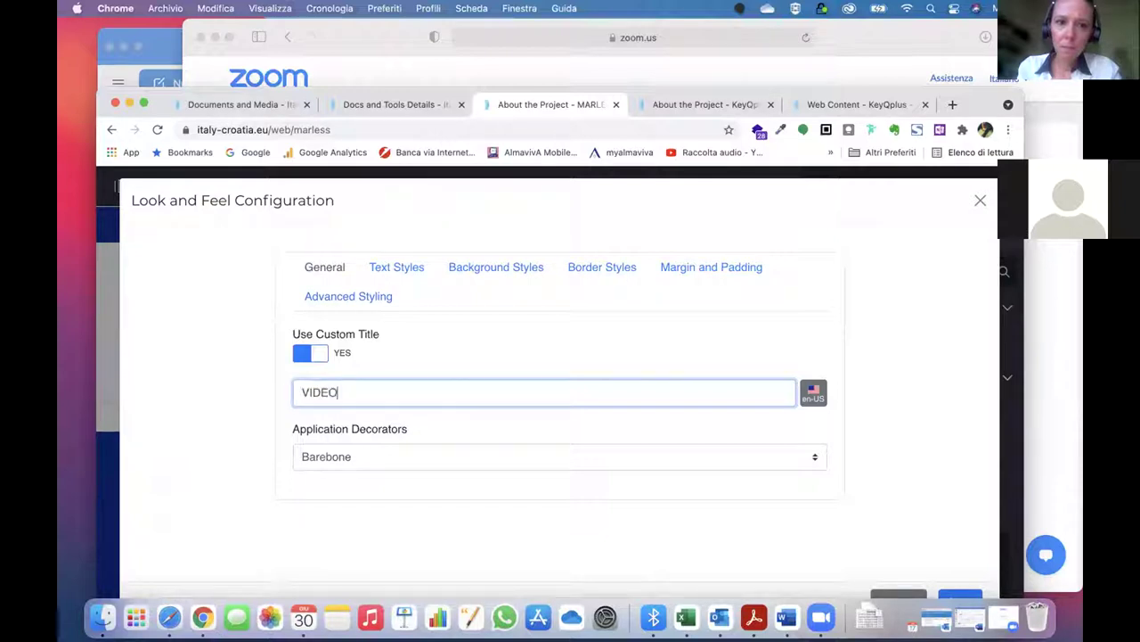
text( LINK)
key(BackSpace)
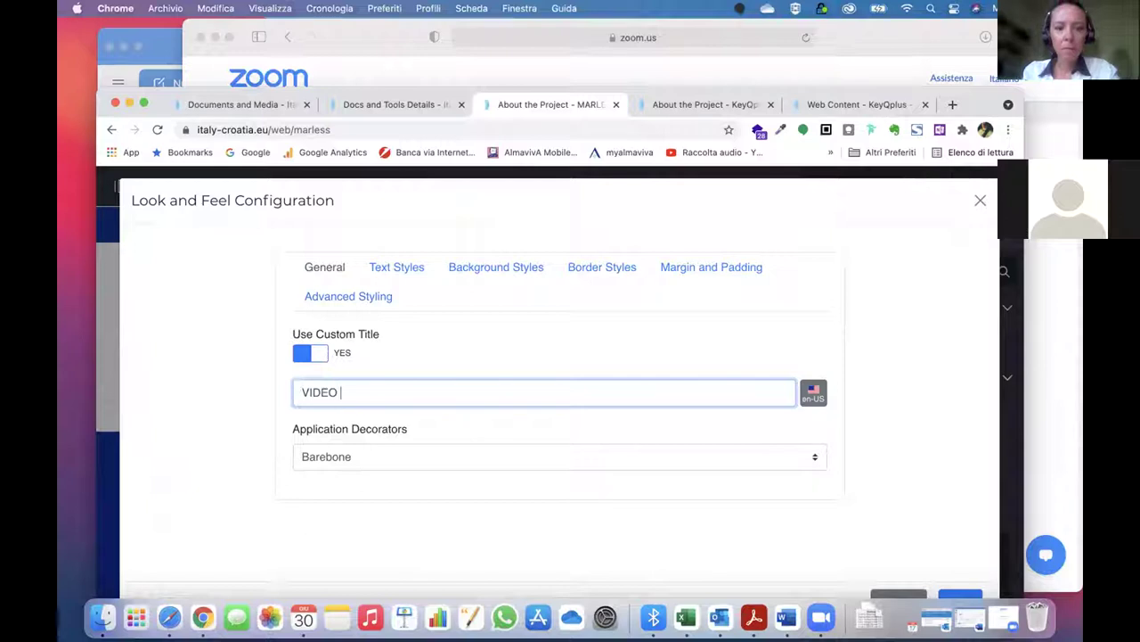
key(BackSpace)
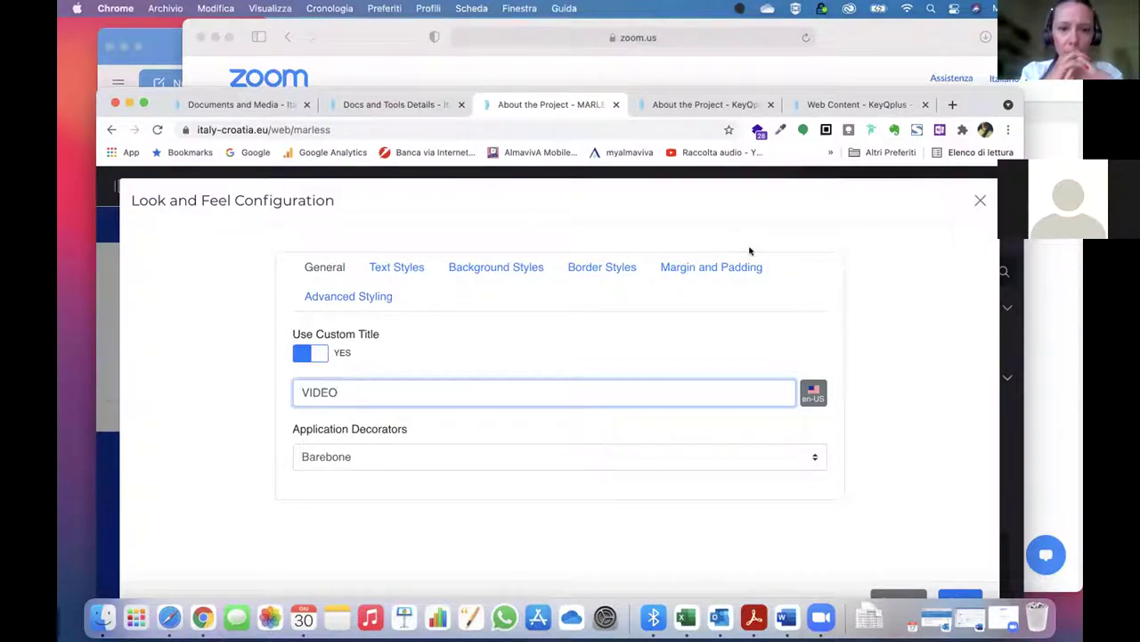
Check the custom CSS class name against the manual in Acrobat, then save and close the widget's Look and Feel Configuration in Chrome
click(332, 296)
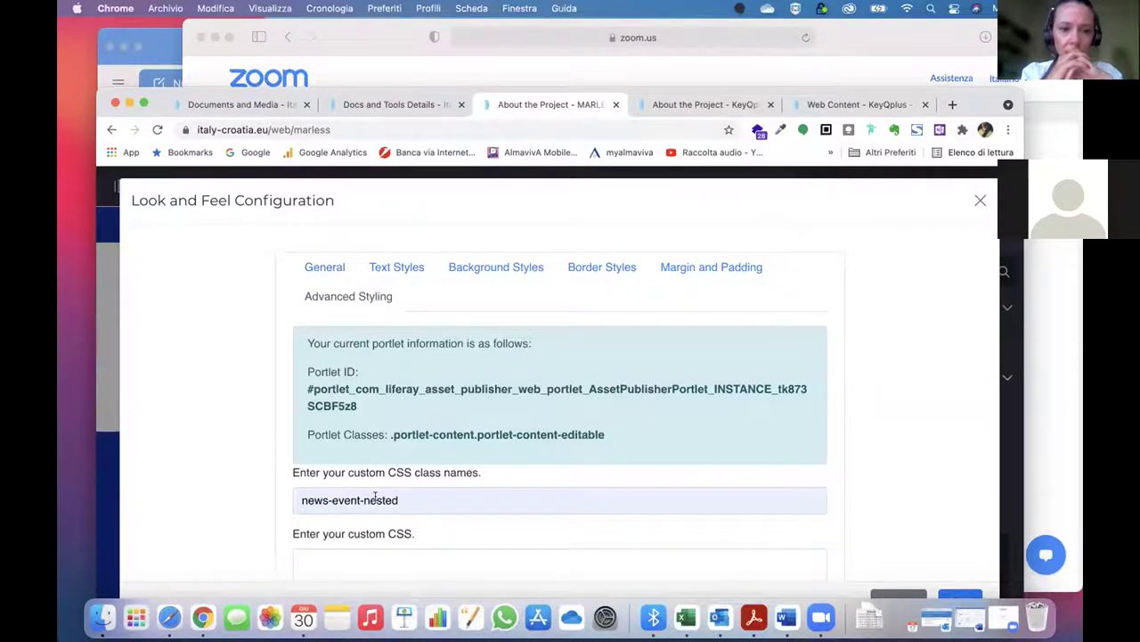
key(ctrl+Right)
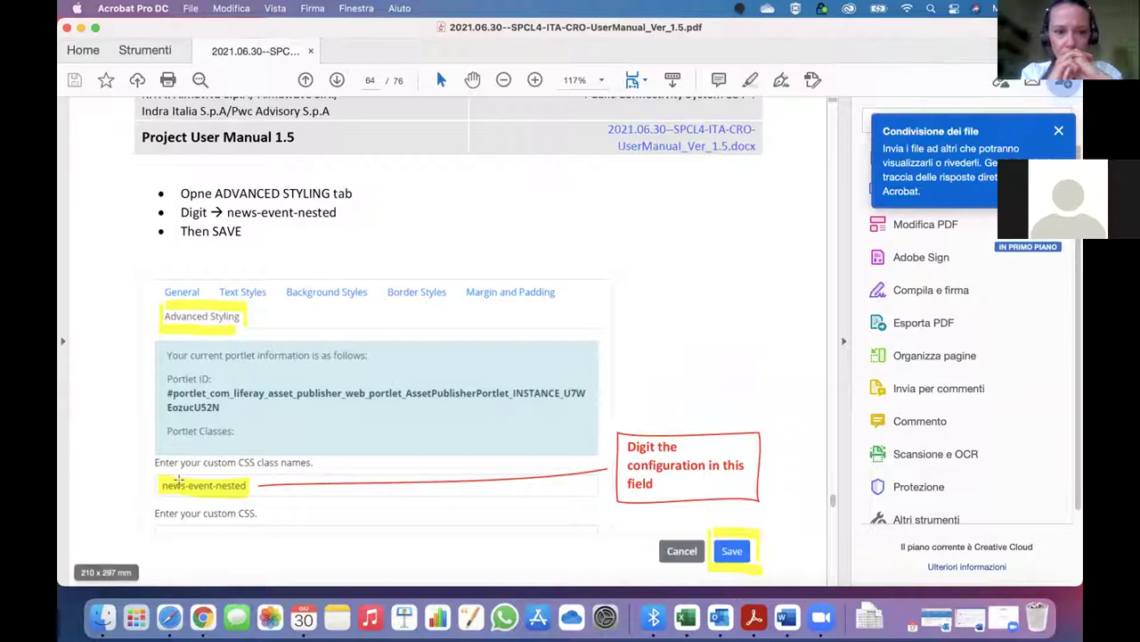
key(ctrl+Left)
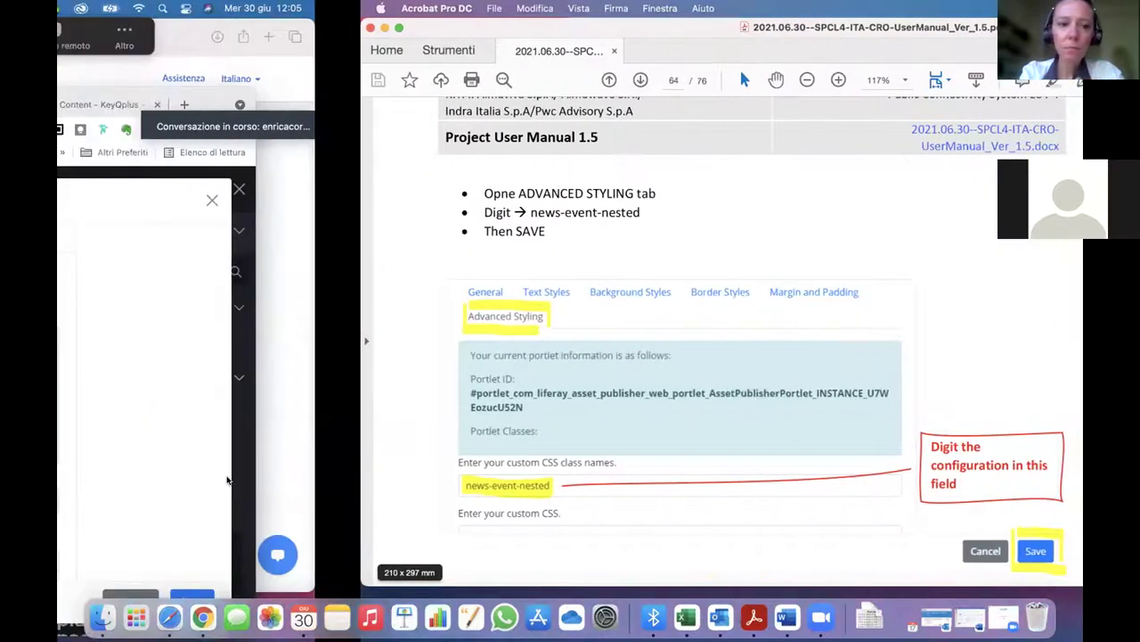
scroll(884, 554, down, 3)
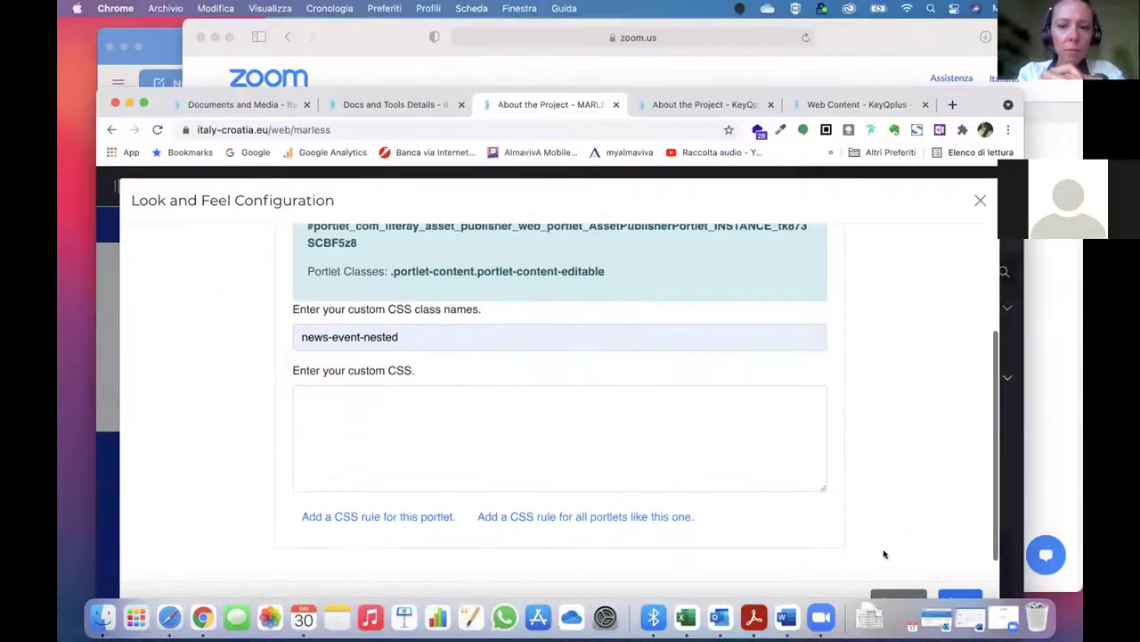
click(952, 592)
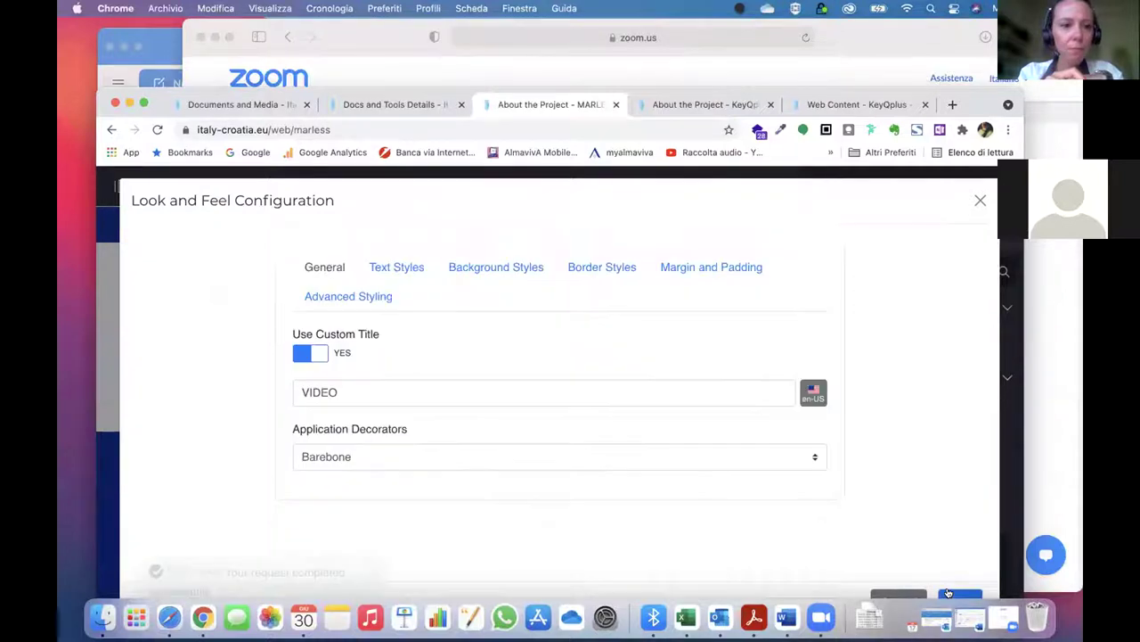
click(980, 200)
Start a new Video Link from the VIDEO Asset Publisher widget above the Multimedia section
scroll(484, 422, down, 20)
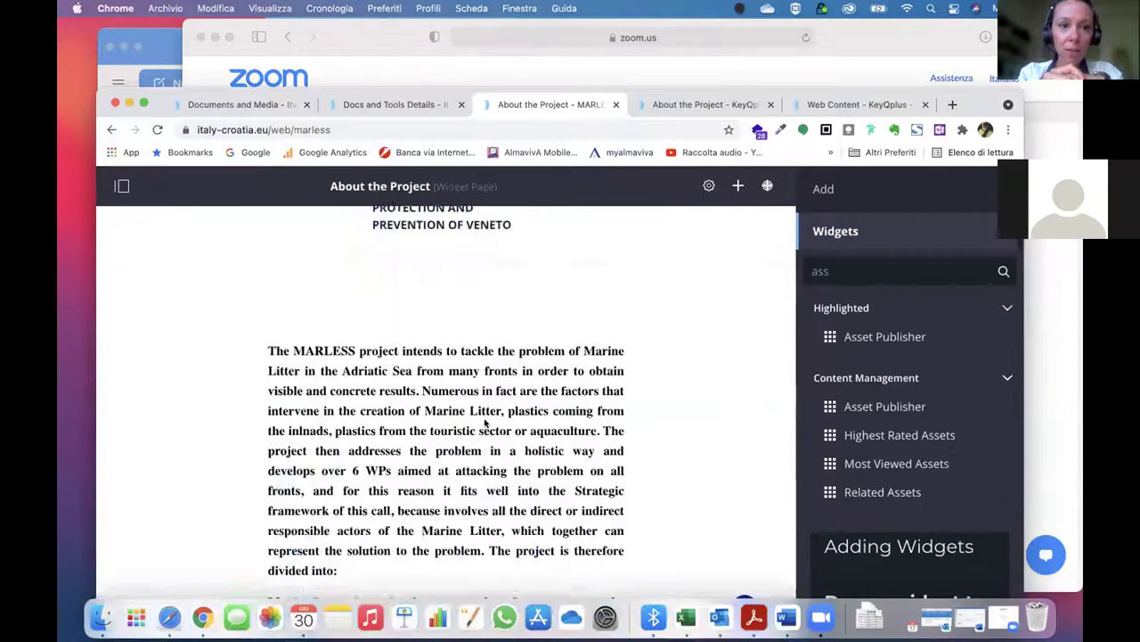
scroll(485, 422, down, 20)
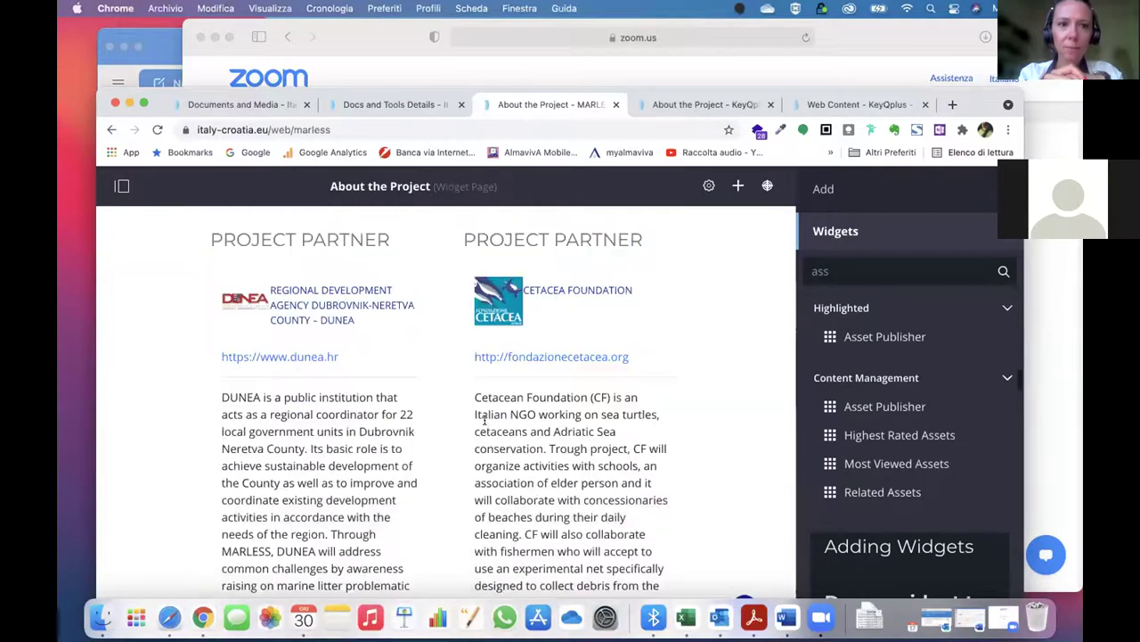
scroll(485, 422, down, 20)
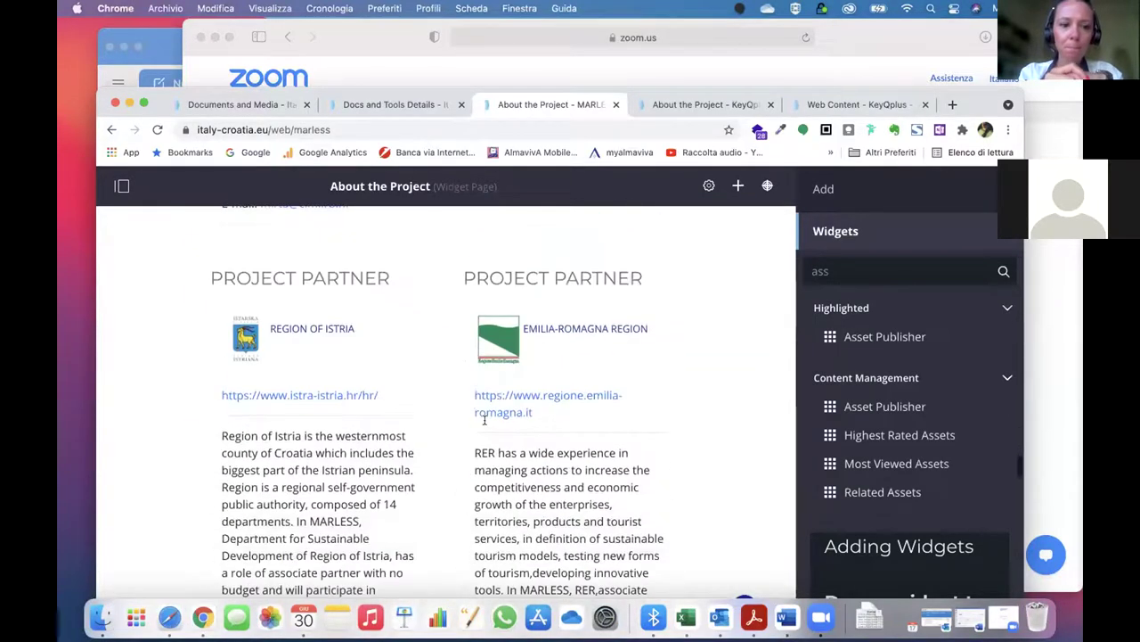
scroll(484, 423, down, 10)
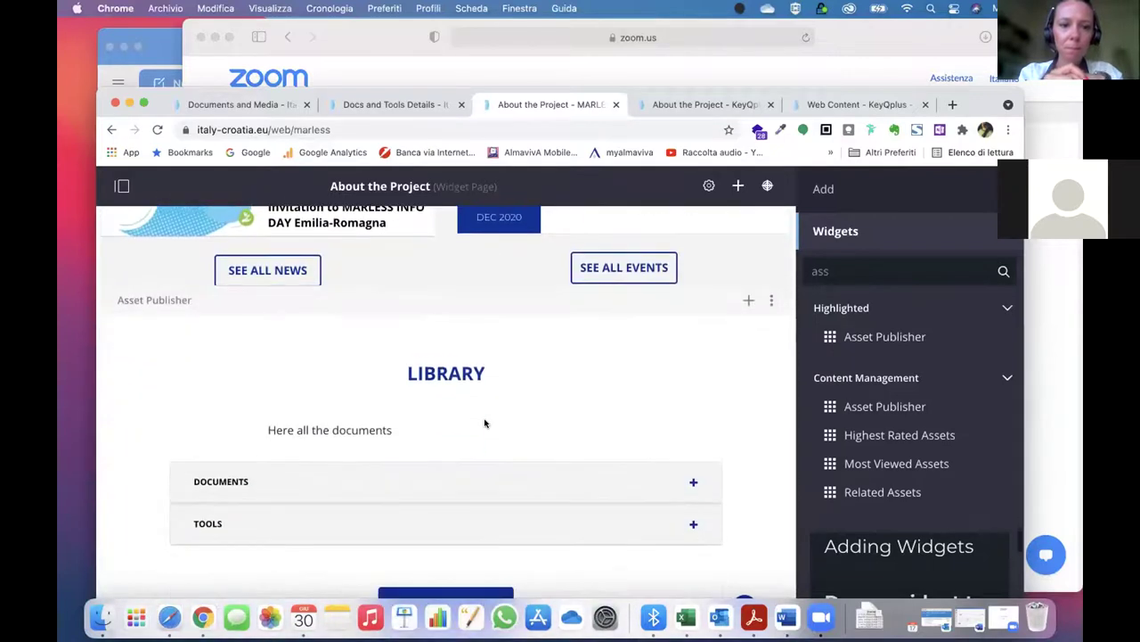
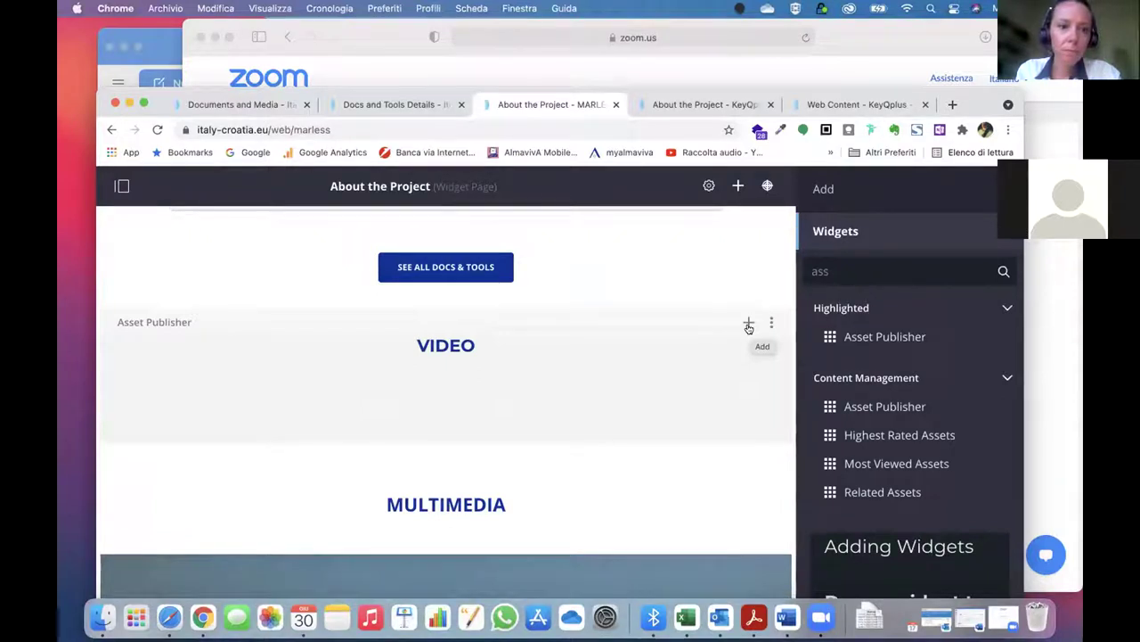
click(748, 326)
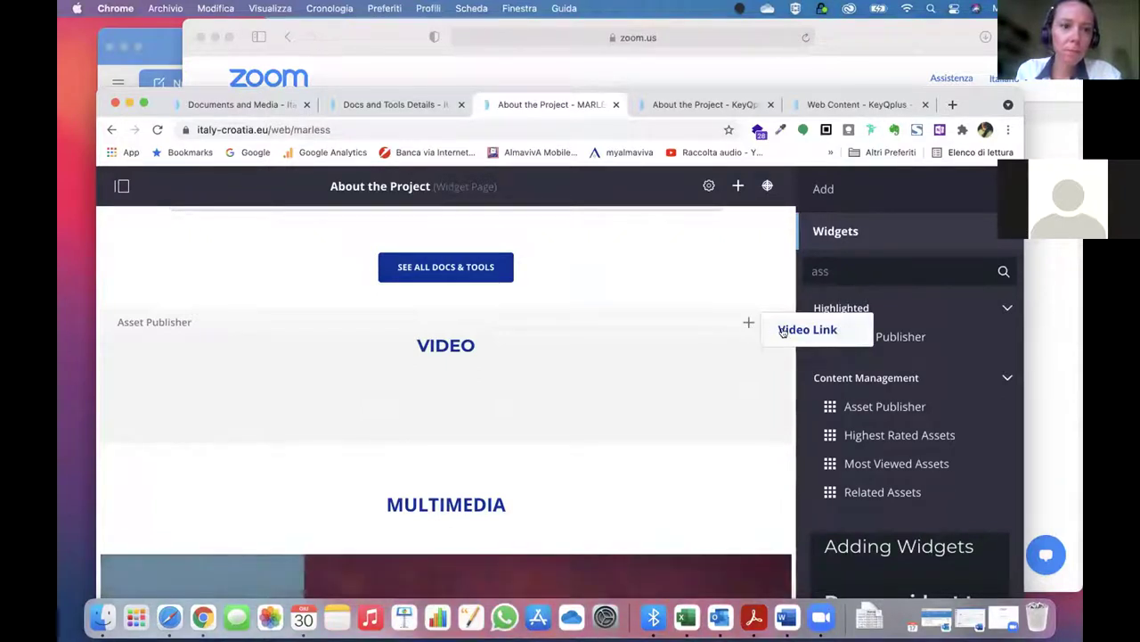
click(807, 331)
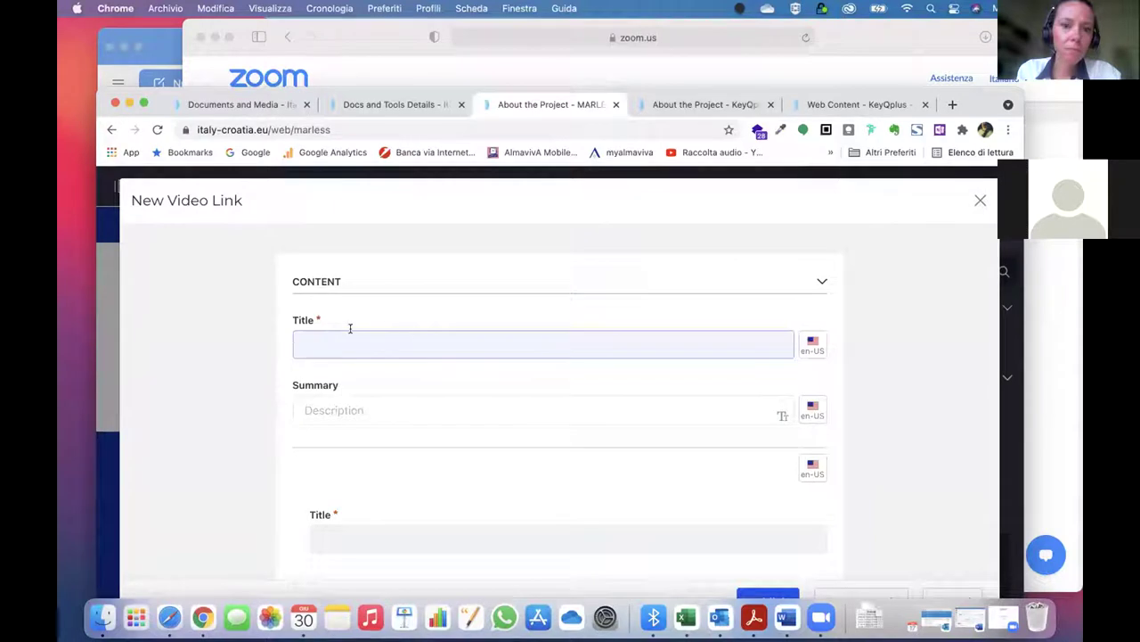
Title the new video link 2021.06.30-VIDEO OF TODAY and fill in its inner content title as VIDEO OF TODAY
scroll(374, 410, down, 3)
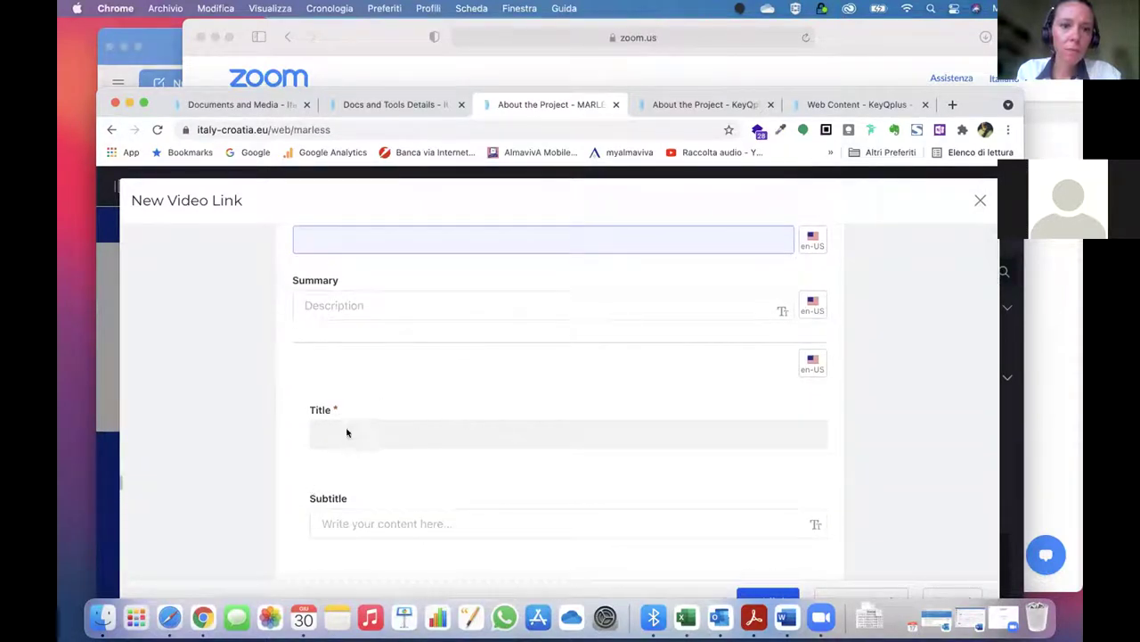
scroll(404, 353, up, 1)
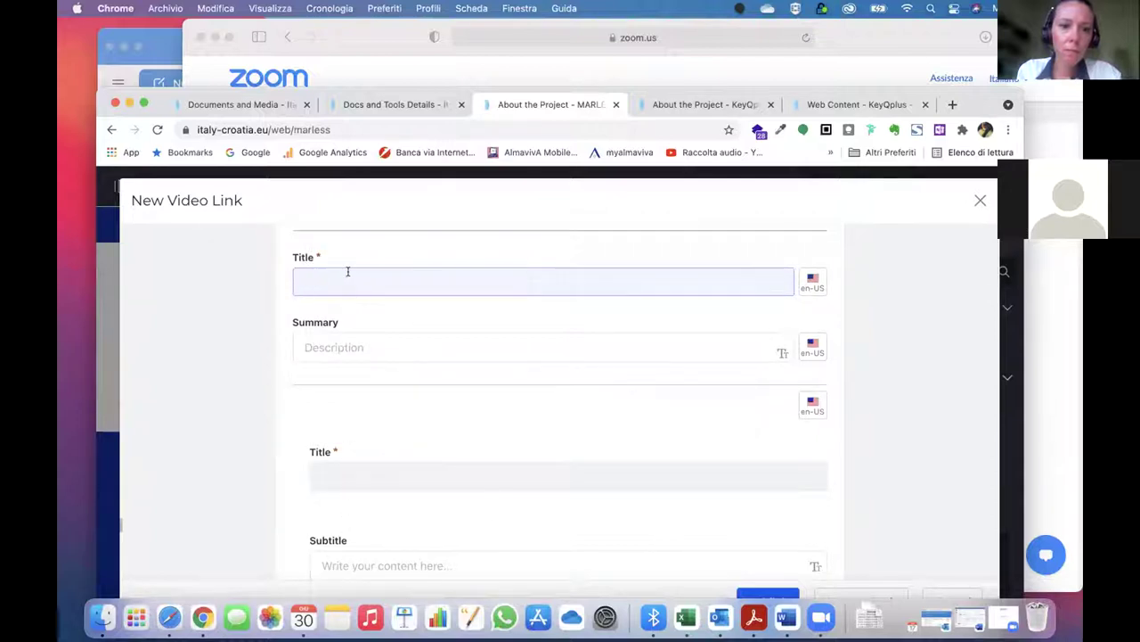
text(2021)
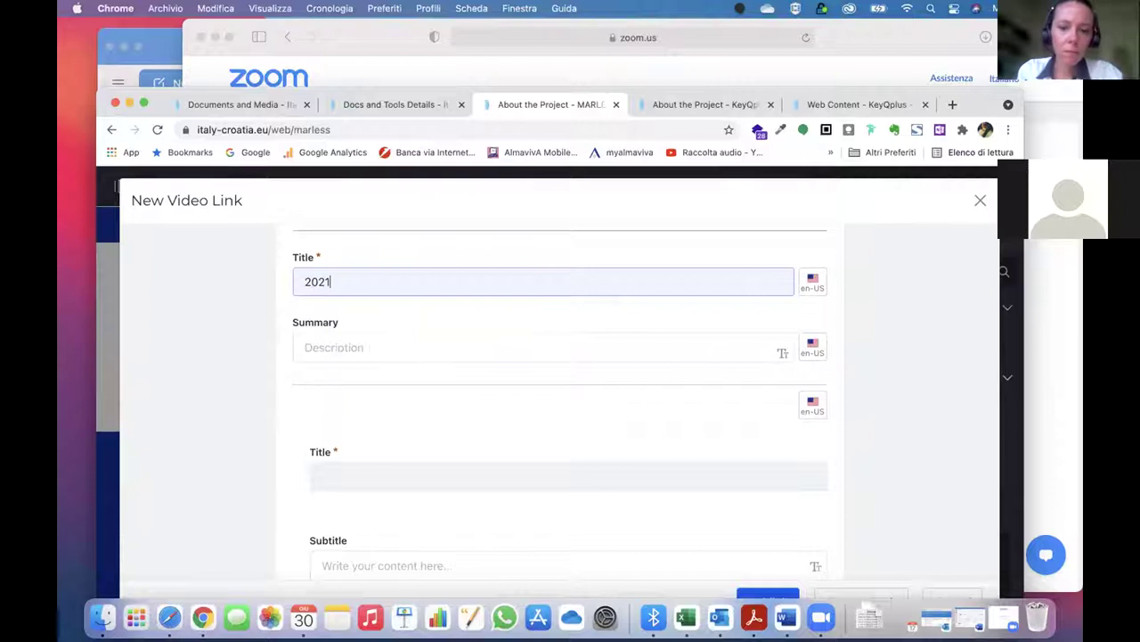
text(.0)
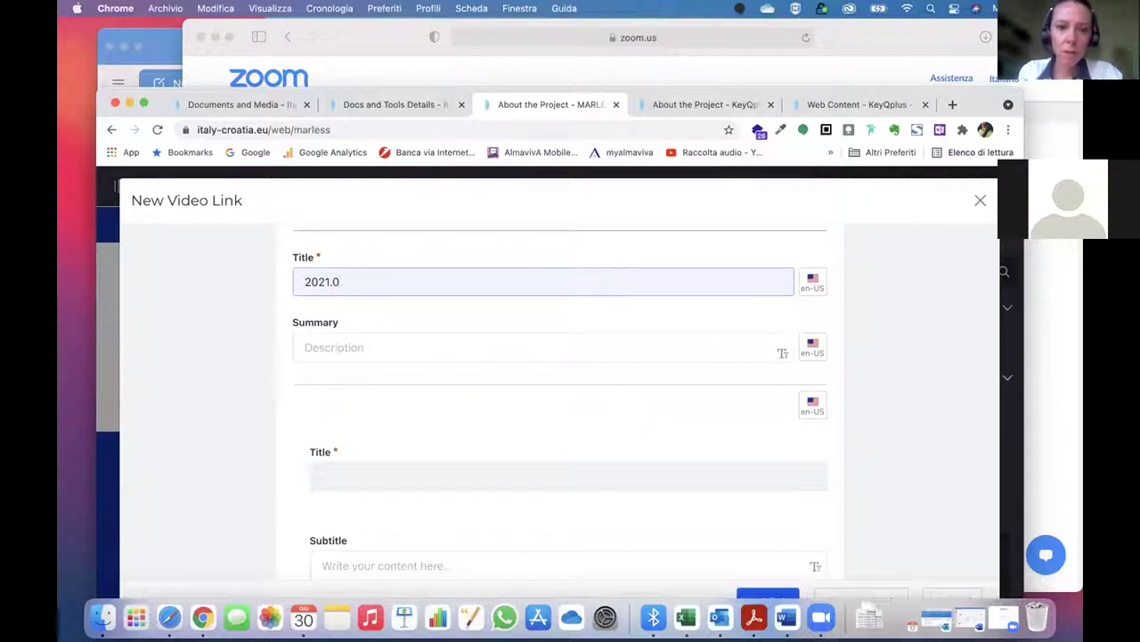
text(6.30-VIDEO OF TODAY)
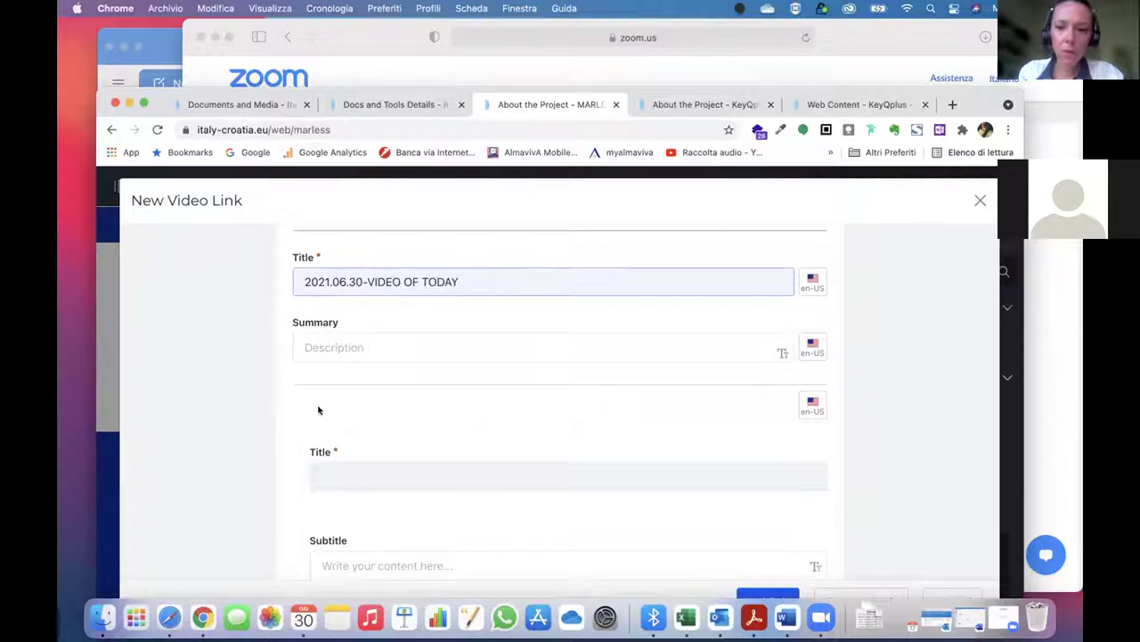
click(344, 473)
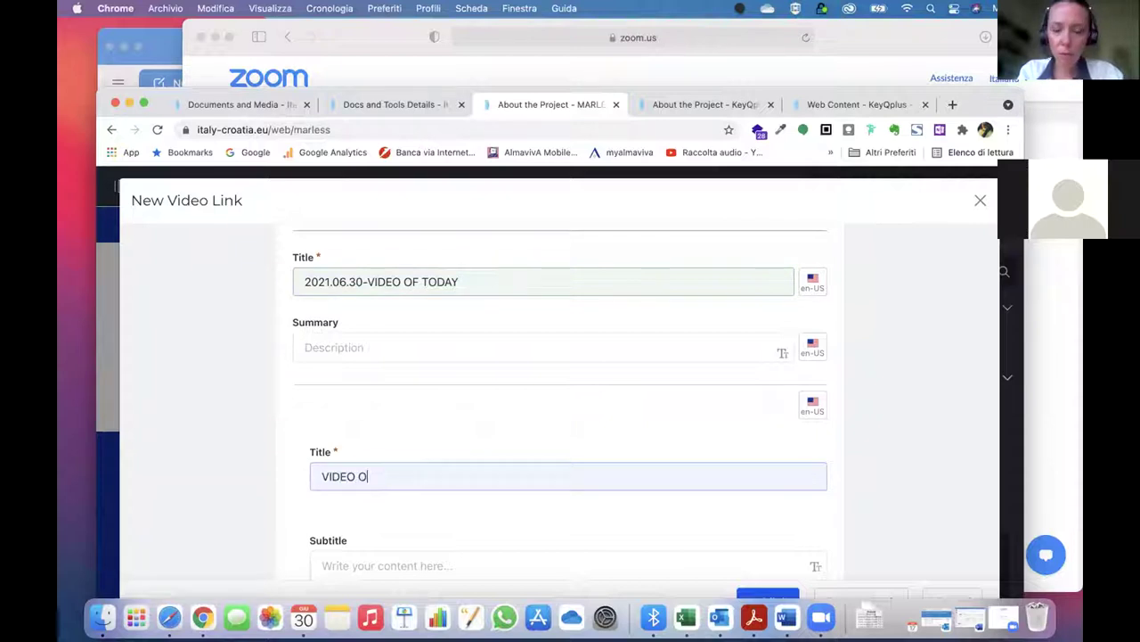
text(VIDEO OF TODAY)
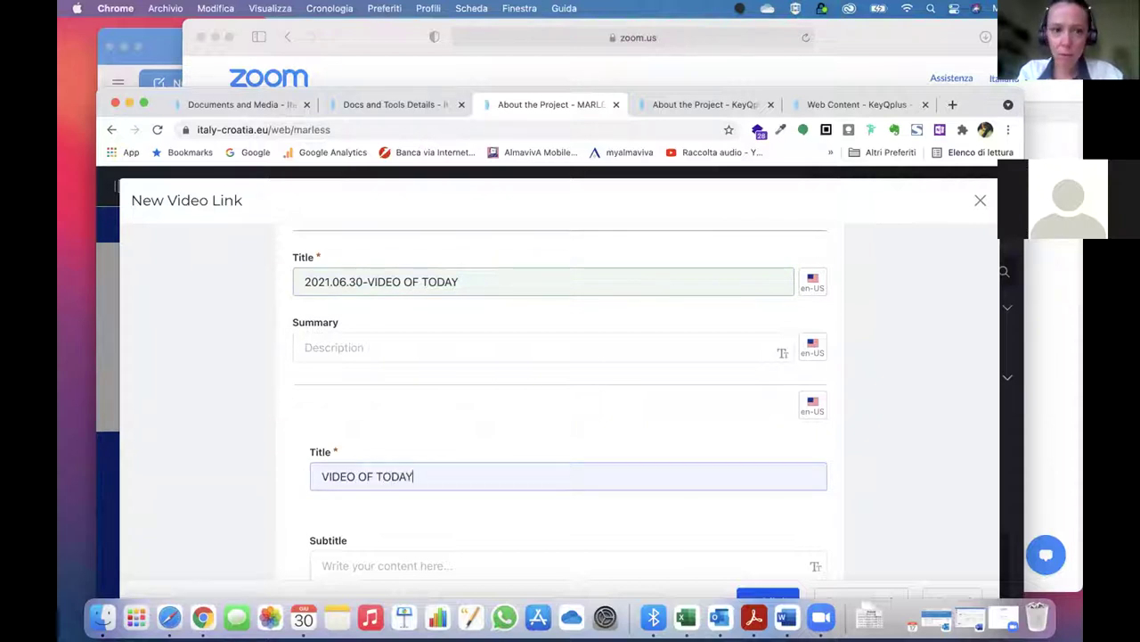
Switch to the manual in Acrobat and examine Step 3 on adding a video link, through the example form's Description and Youtube Link fields
scroll(435, 509, down, 5)
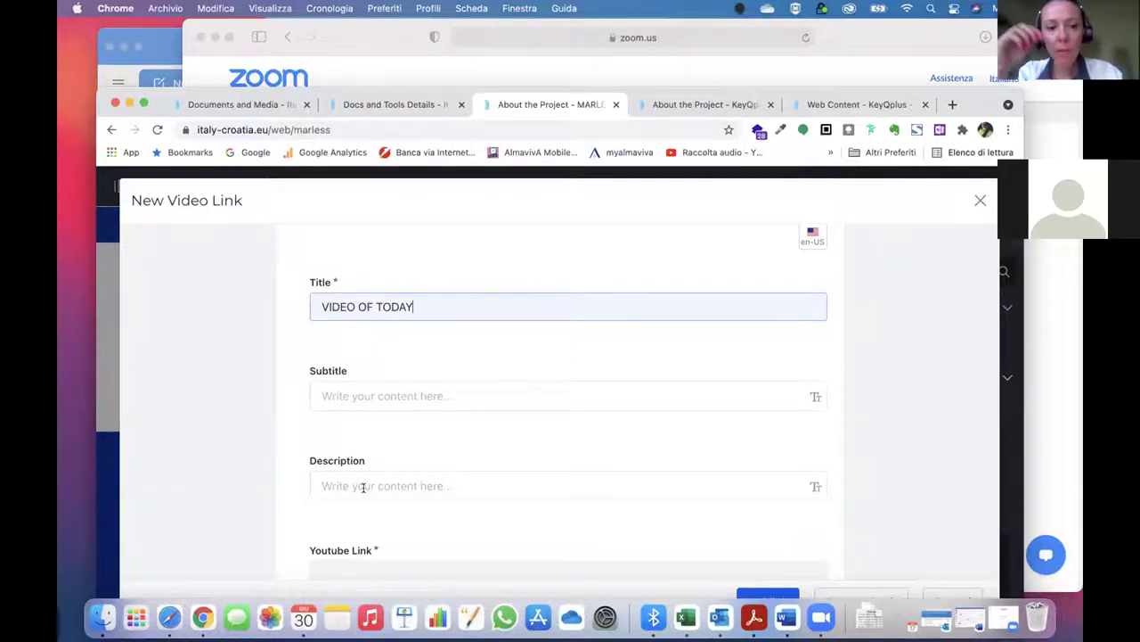
key(ctrl+Right)
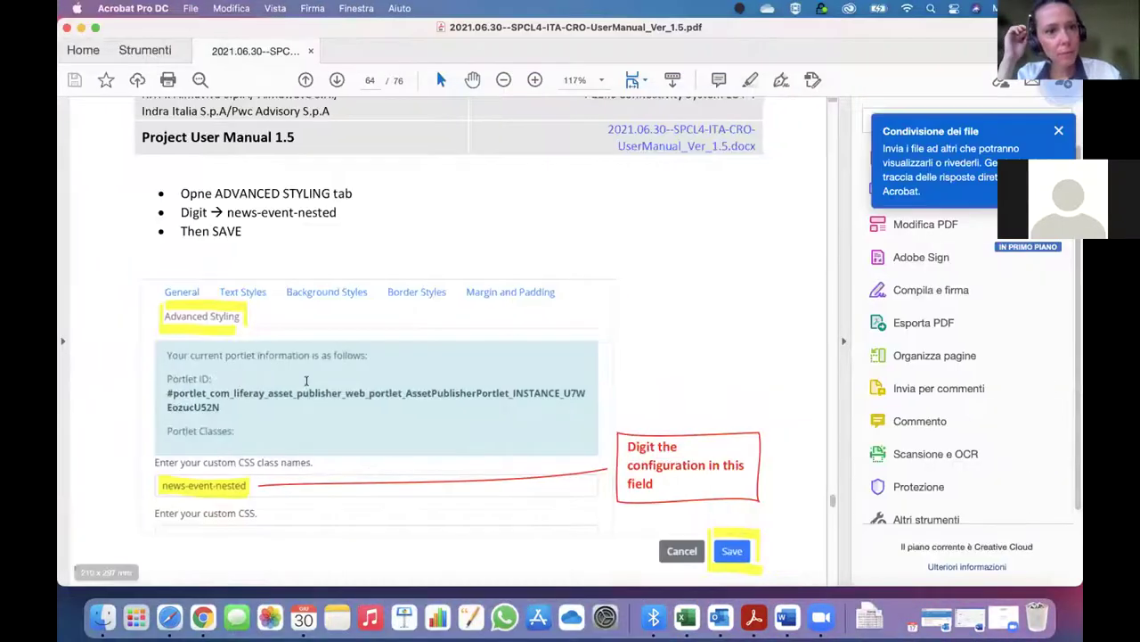
scroll(306, 381, down, 15)
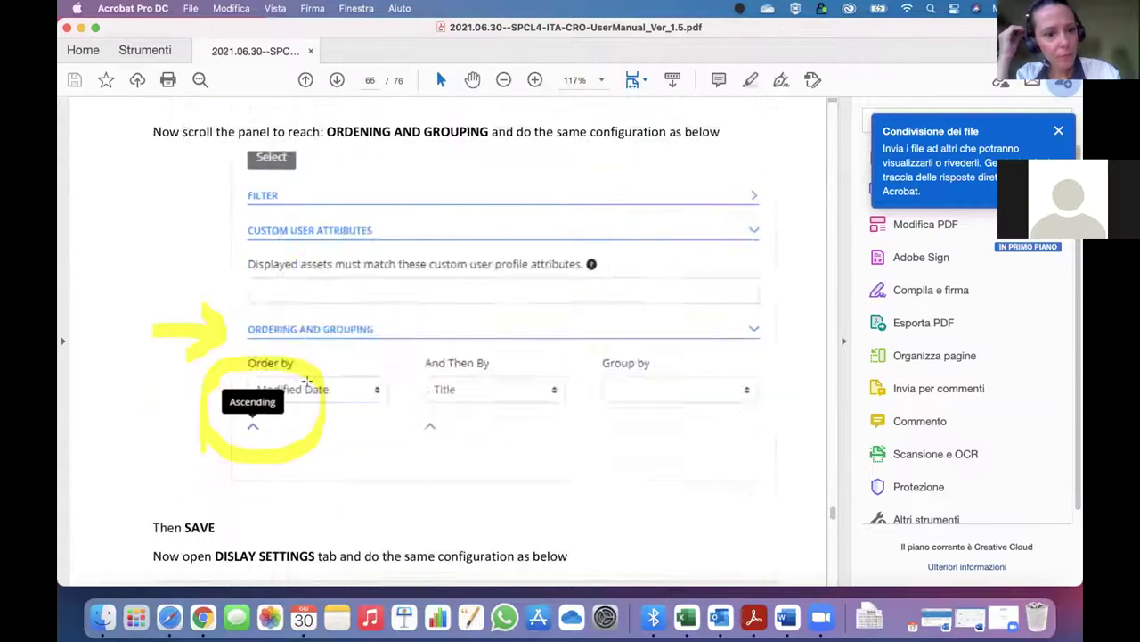
scroll(306, 382, down, 10)
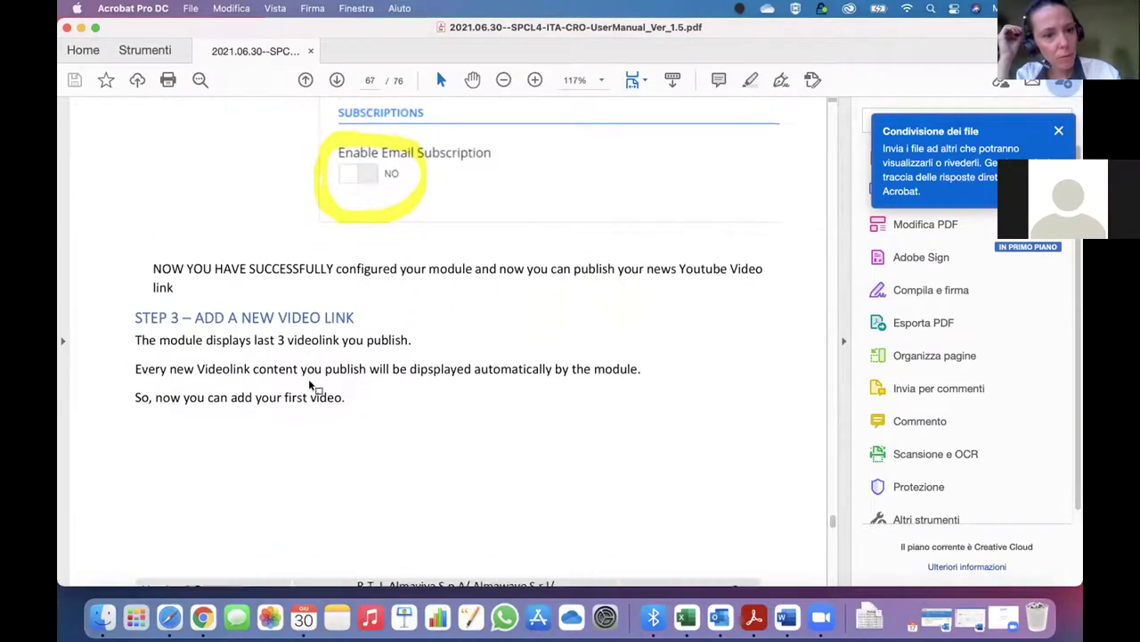
scroll(311, 385, down, 10)
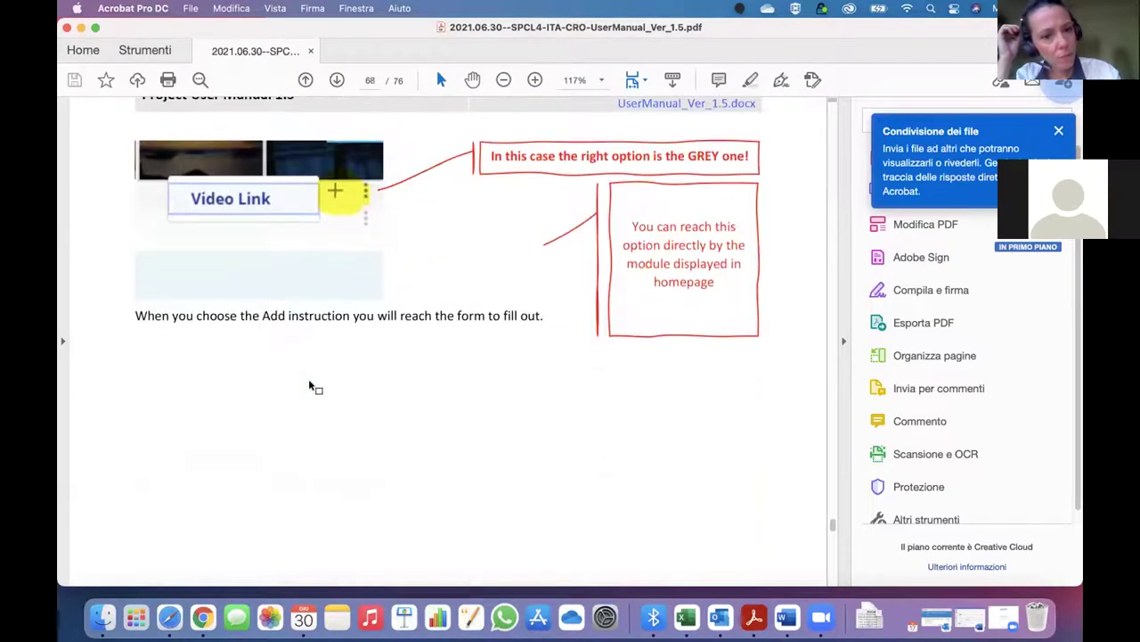
scroll(311, 386, down, 2)
scroll(372, 272, down, 10)
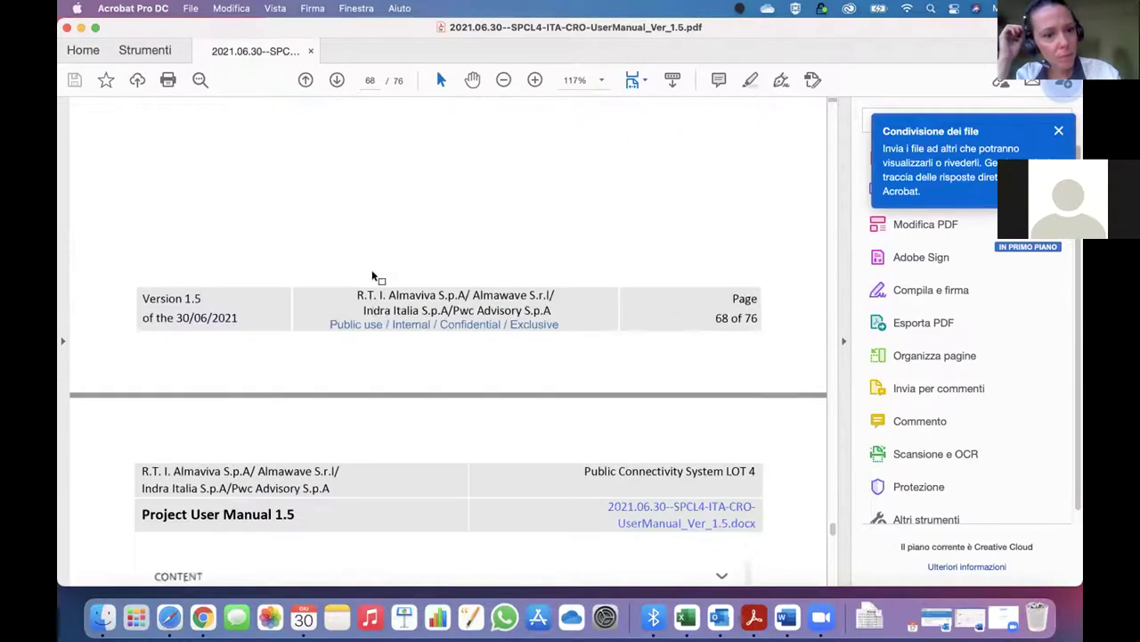
scroll(372, 272, down, 4)
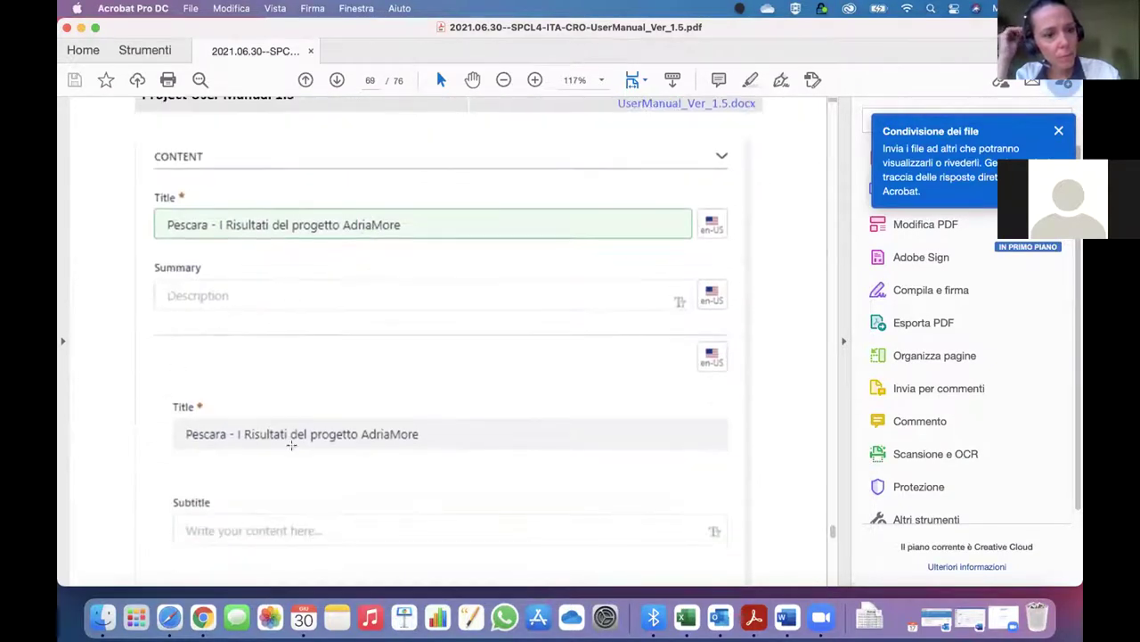
scroll(323, 420, down, 7)
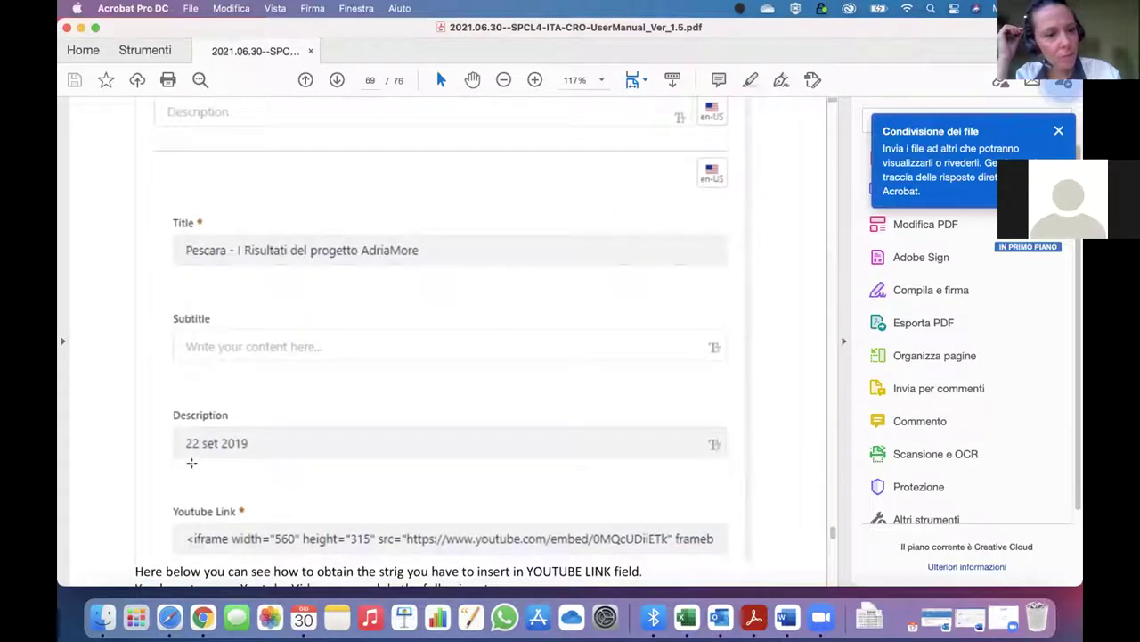
scroll(248, 465, down, 3)
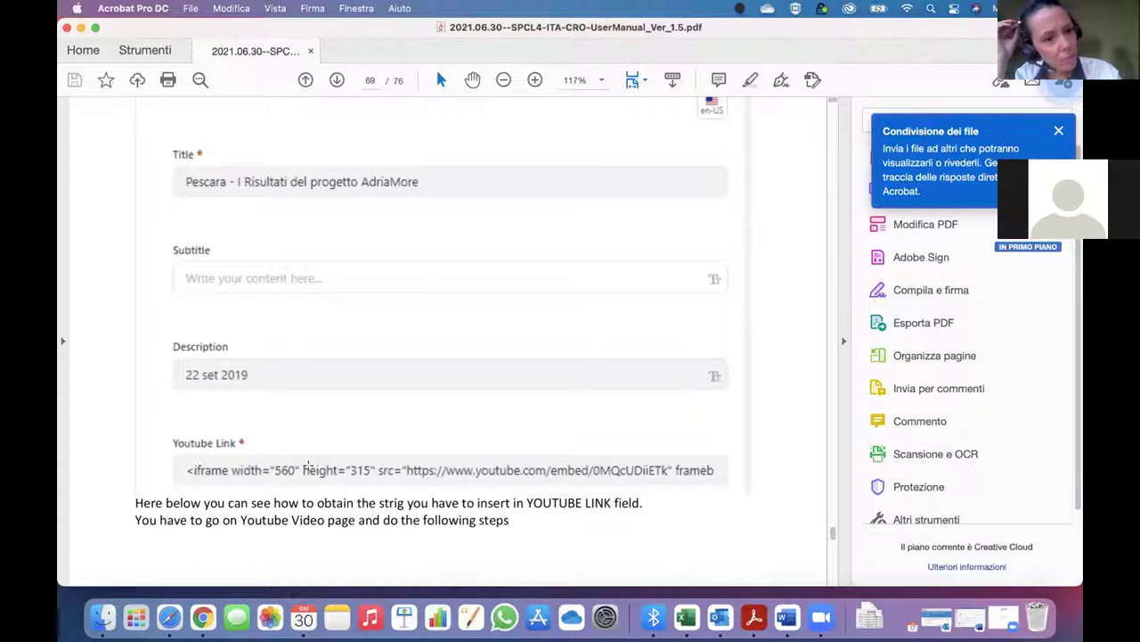
scroll(306, 466, down, 15)
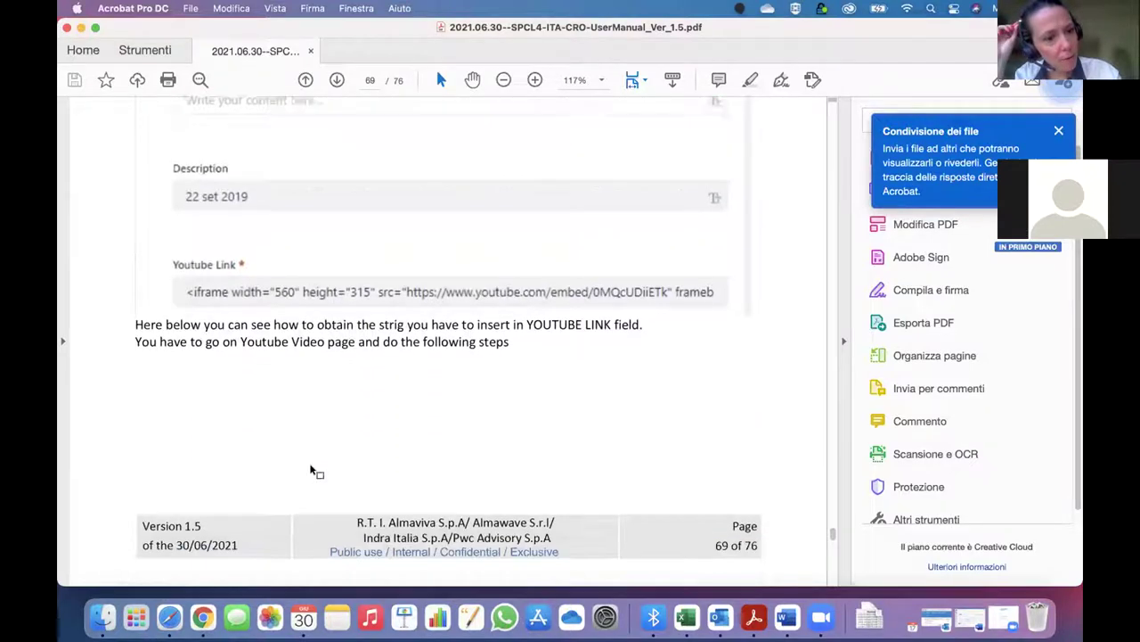
scroll(311, 464, up, 7)
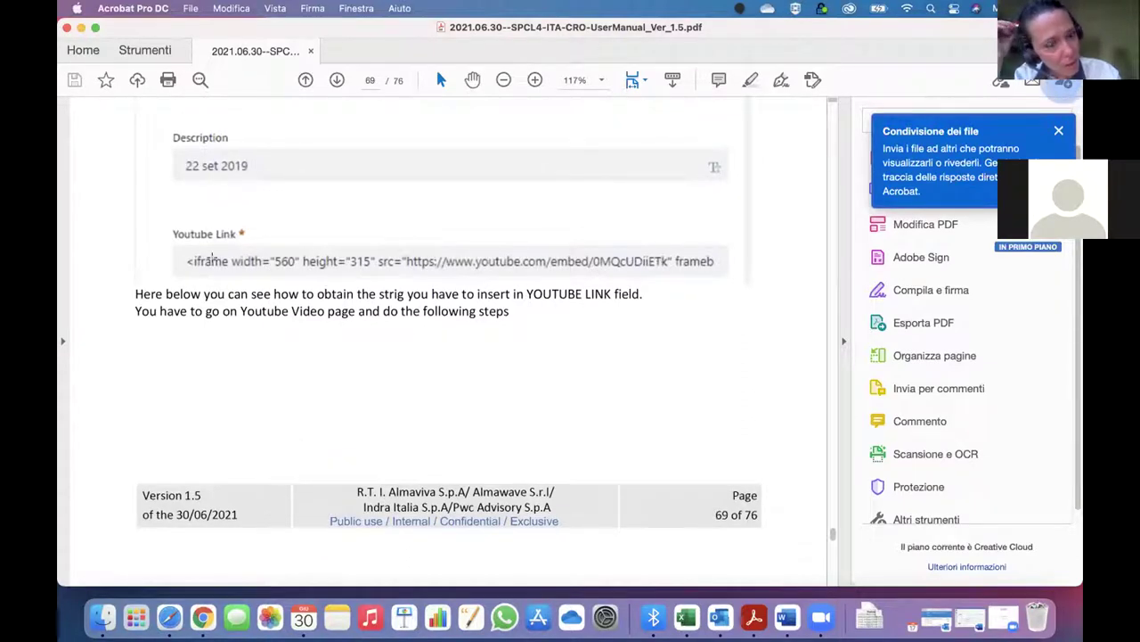
Read the manual's instructions on getting the iframe embed code from YouTube's Incorpora sharing option and pasting it into the form
click(211, 258)
click(213, 312)
scroll(212, 319, down, 2)
scroll(214, 321, down, 8)
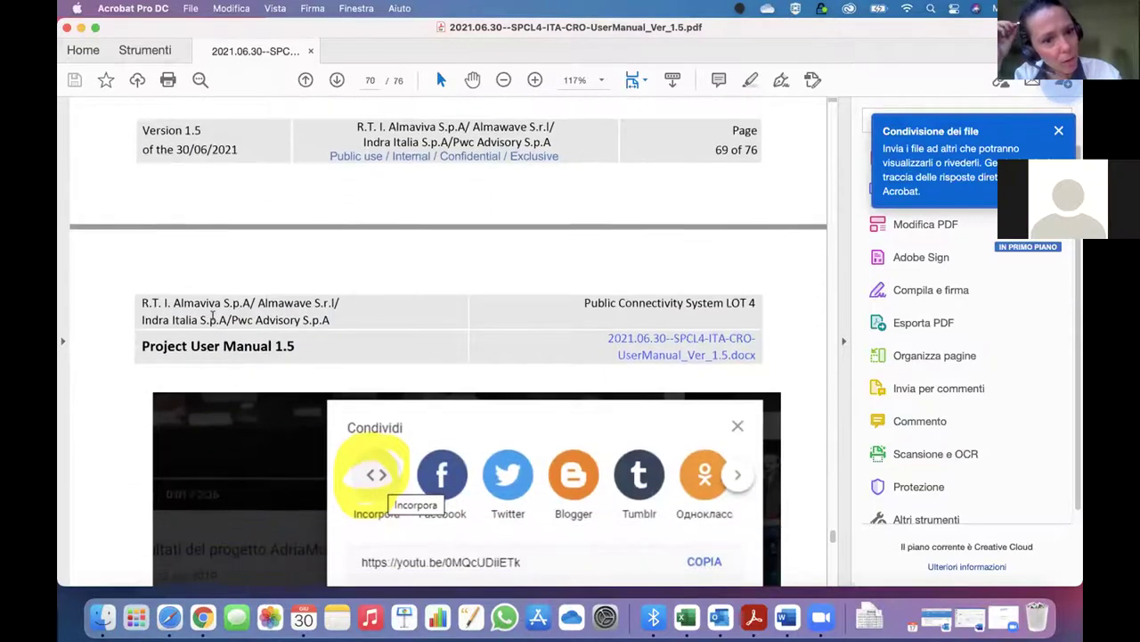
scroll(212, 317, down, 5)
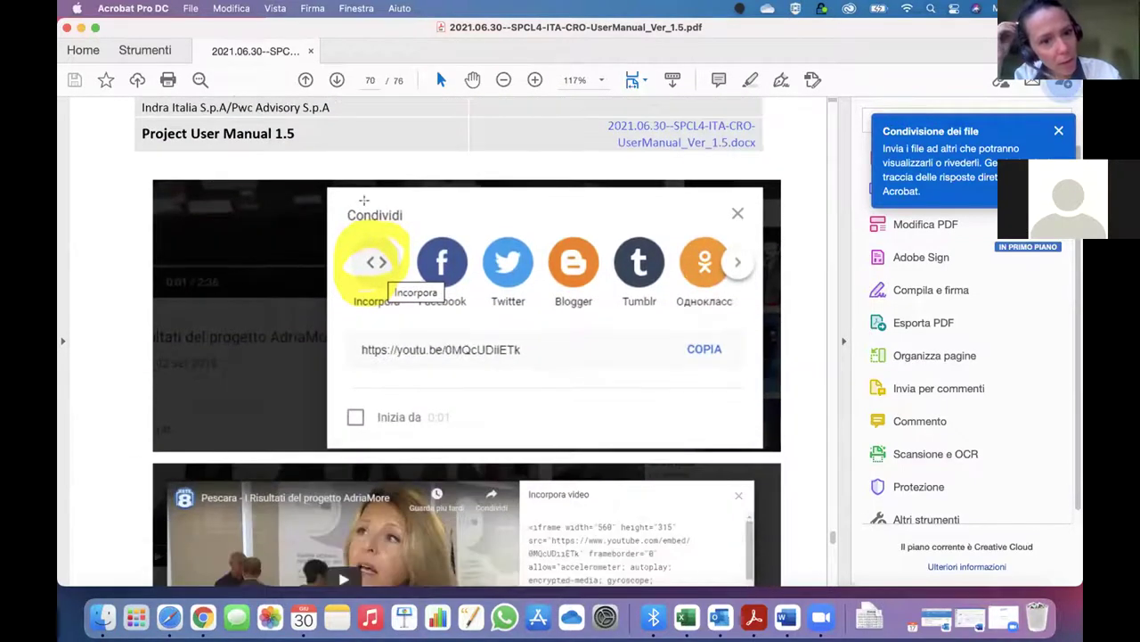
scroll(364, 201, down, 5)
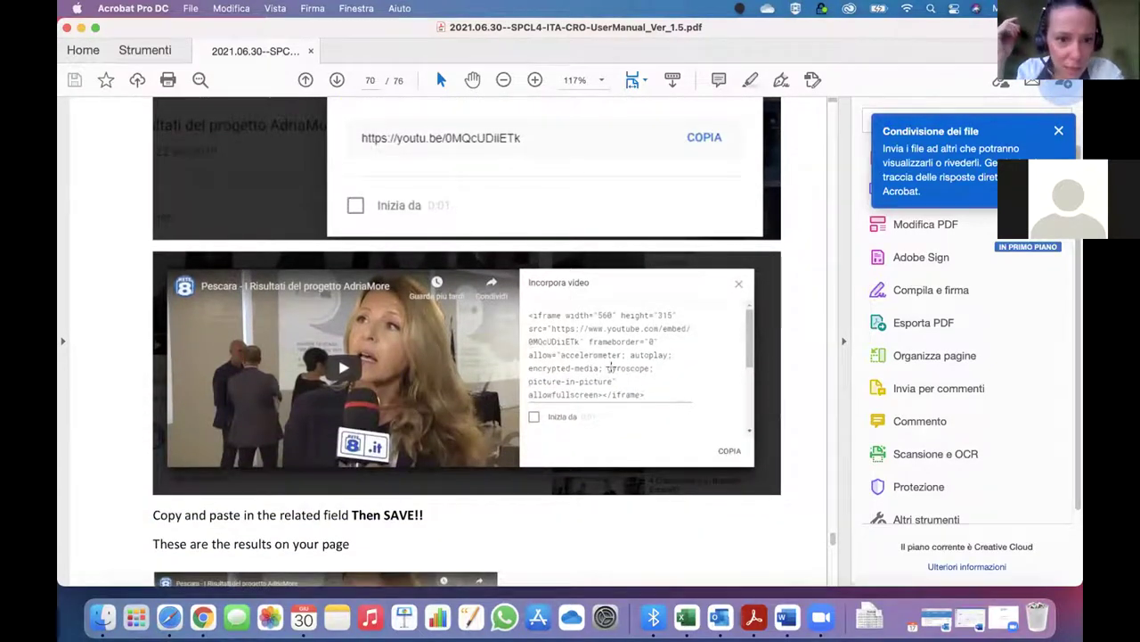
scroll(368, 152, up, 2)
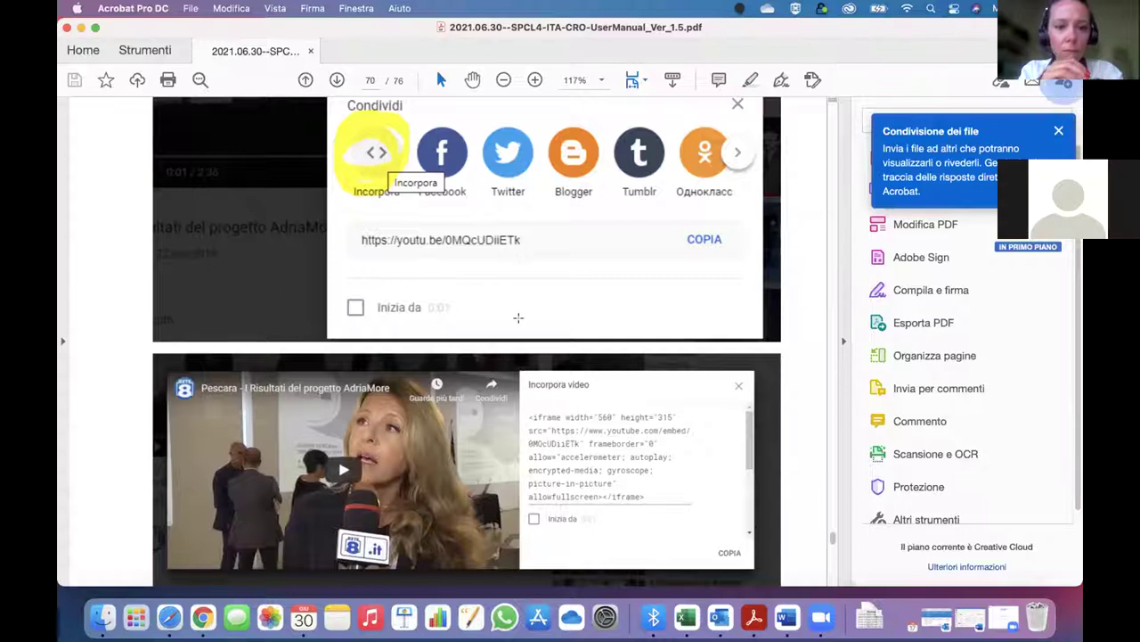
scroll(547, 416, down, 2)
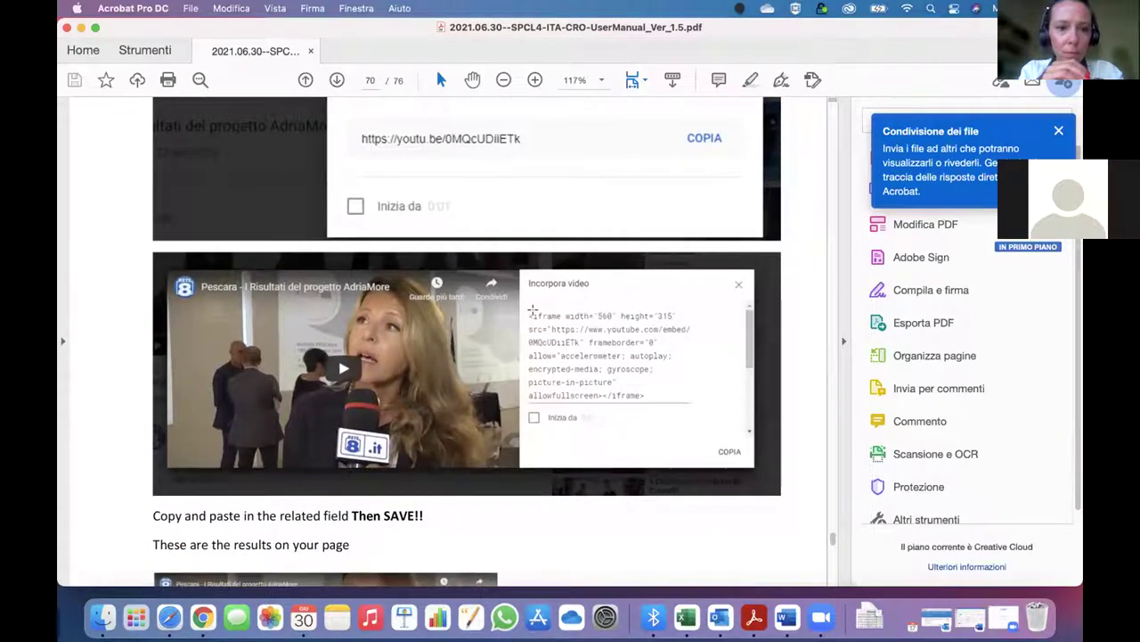
scroll(570, 357, down, 3)
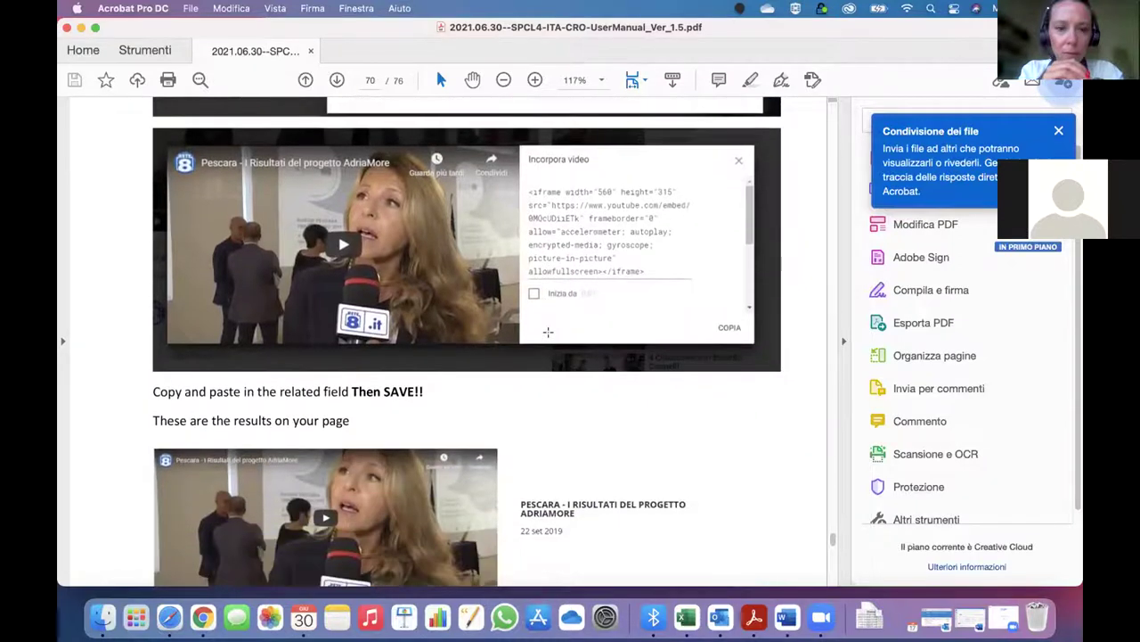
scroll(553, 341, down, 1)
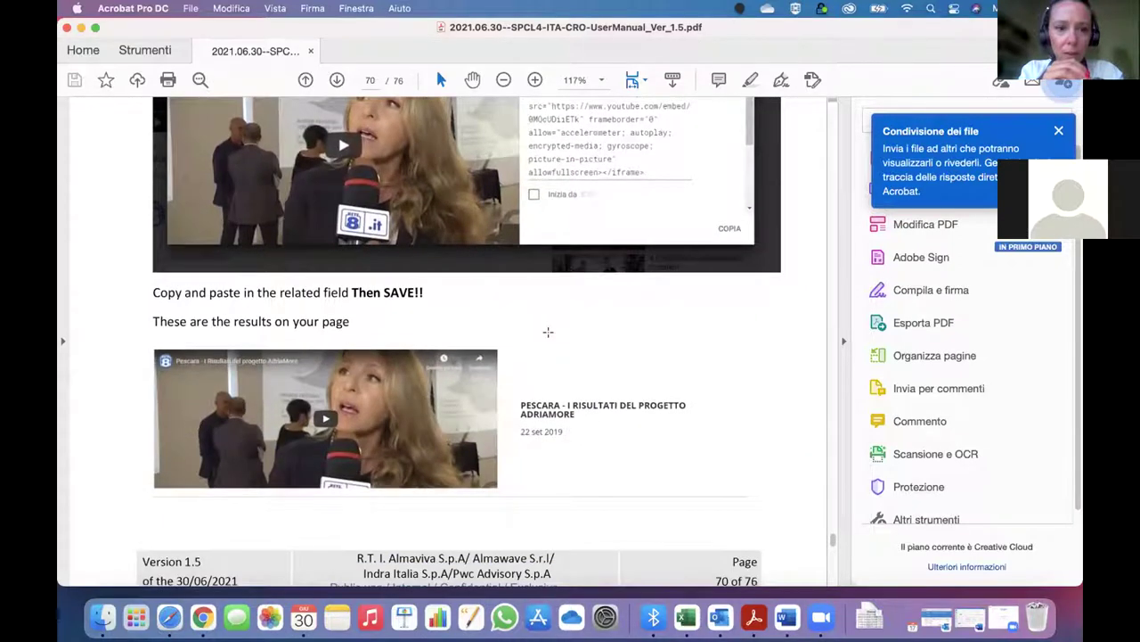
Return to the New Video Link form in Chrome and place the cursor in the required Youtube Link field
key(ctrl+Left)
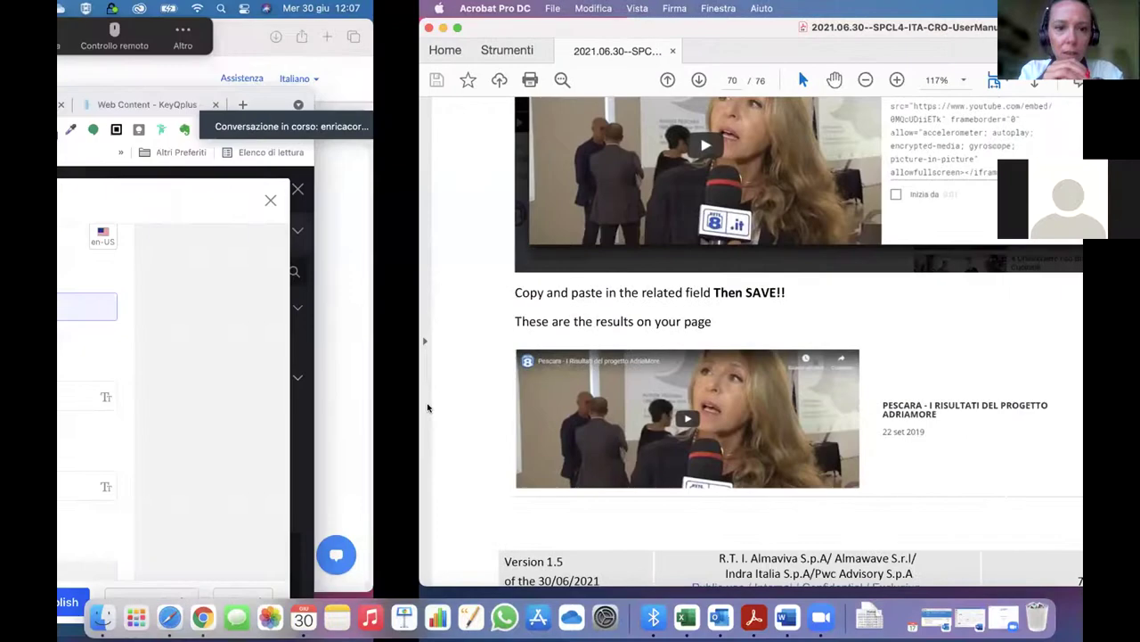
scroll(427, 408, down, 2)
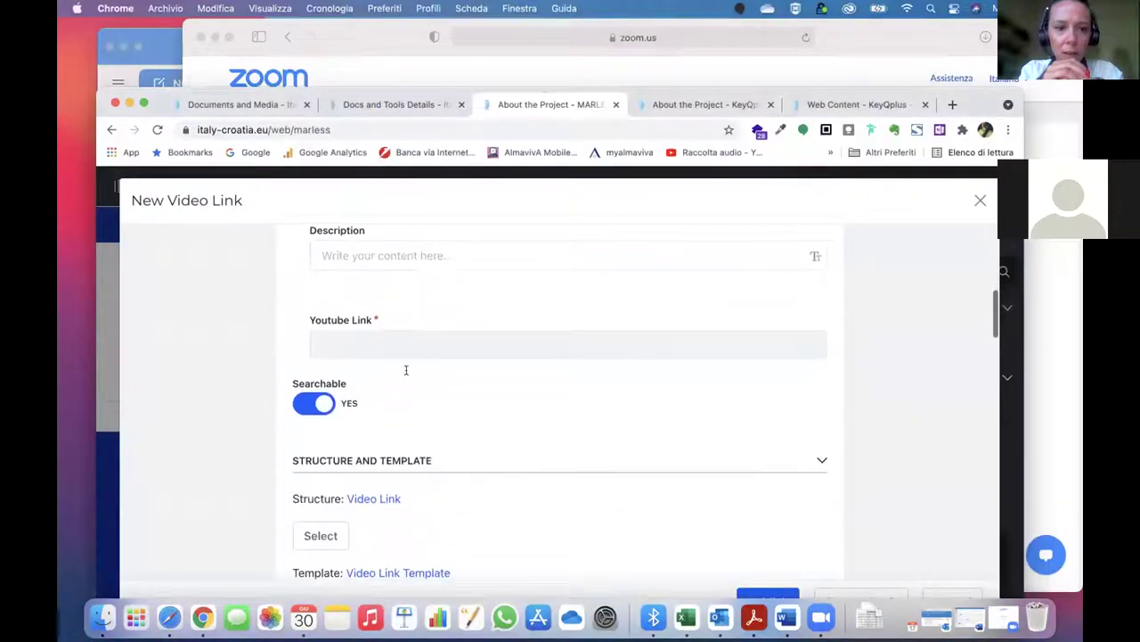
click(354, 339)
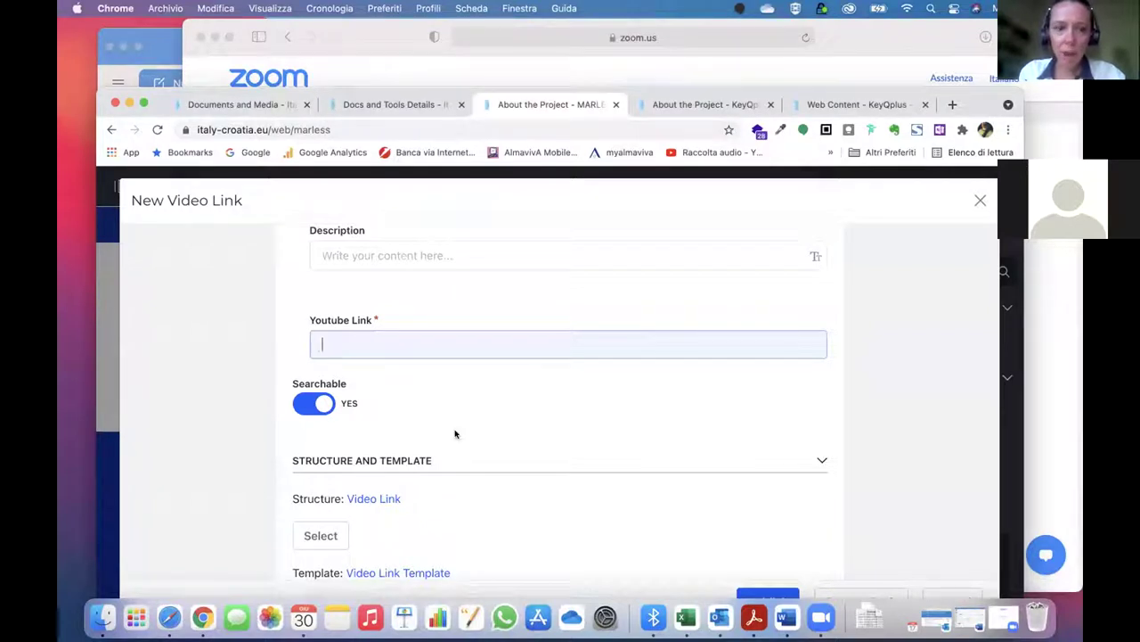
Switch back to Acrobat and compare the manual's YouTube embed code, the Youtube Link field example and the published video result on page 70
key(ctrl+Right)
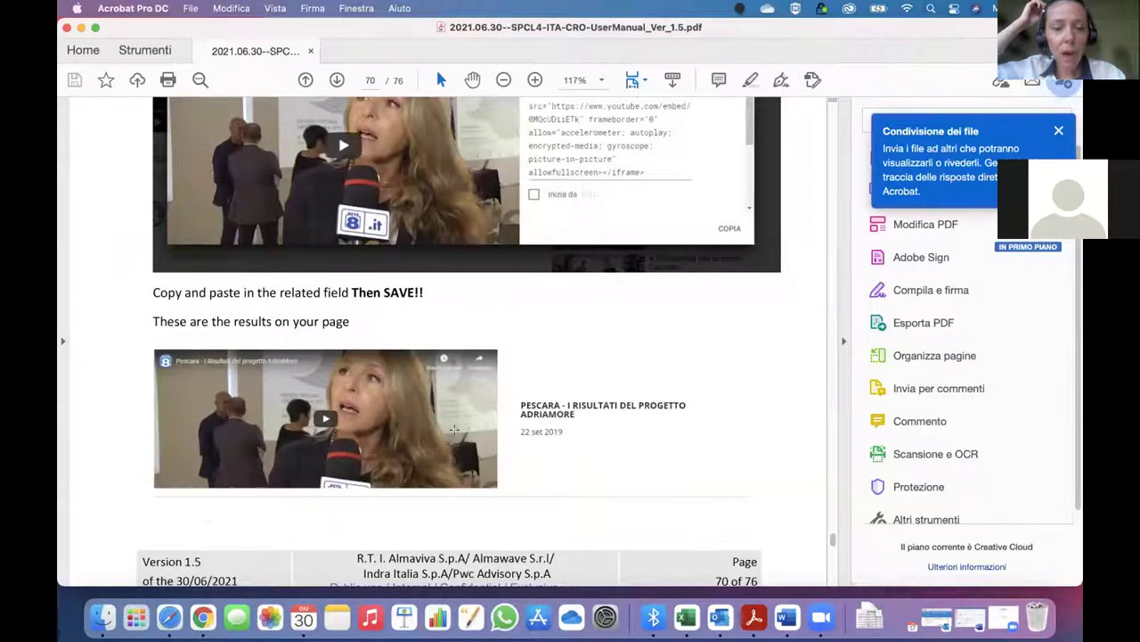
scroll(454, 429, up, 3)
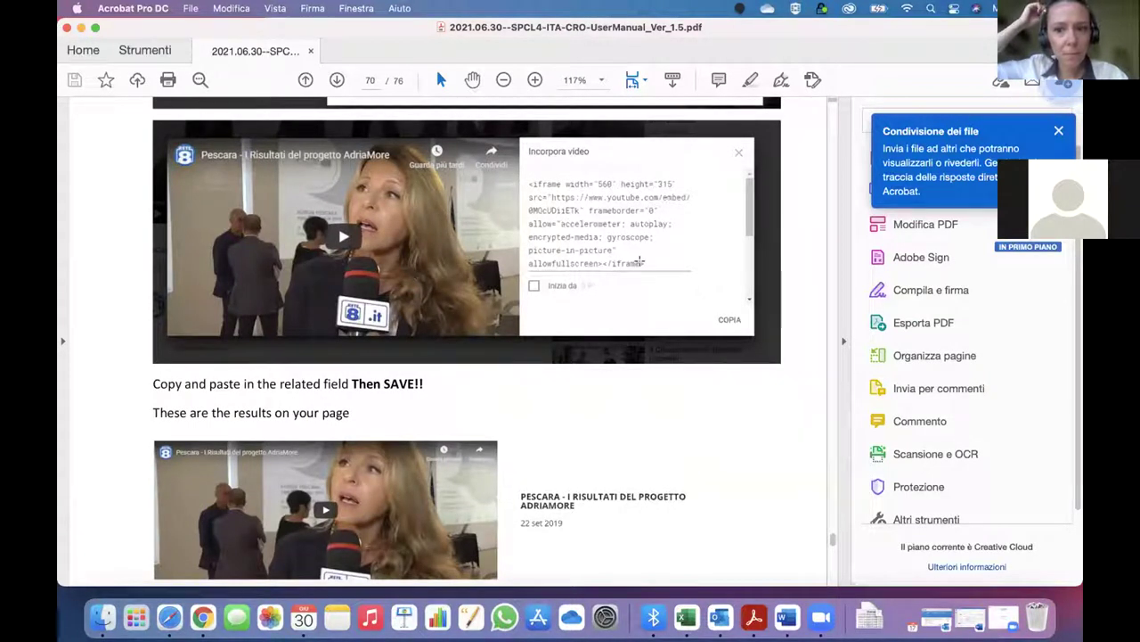
scroll(555, 187, up, 4)
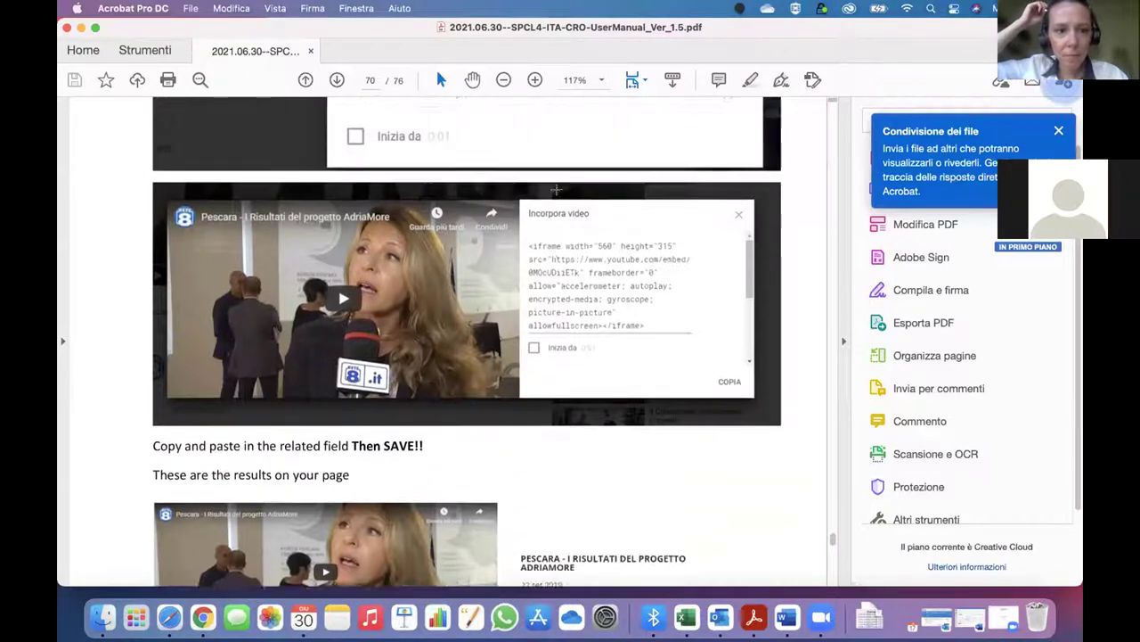
scroll(556, 188, up, 1)
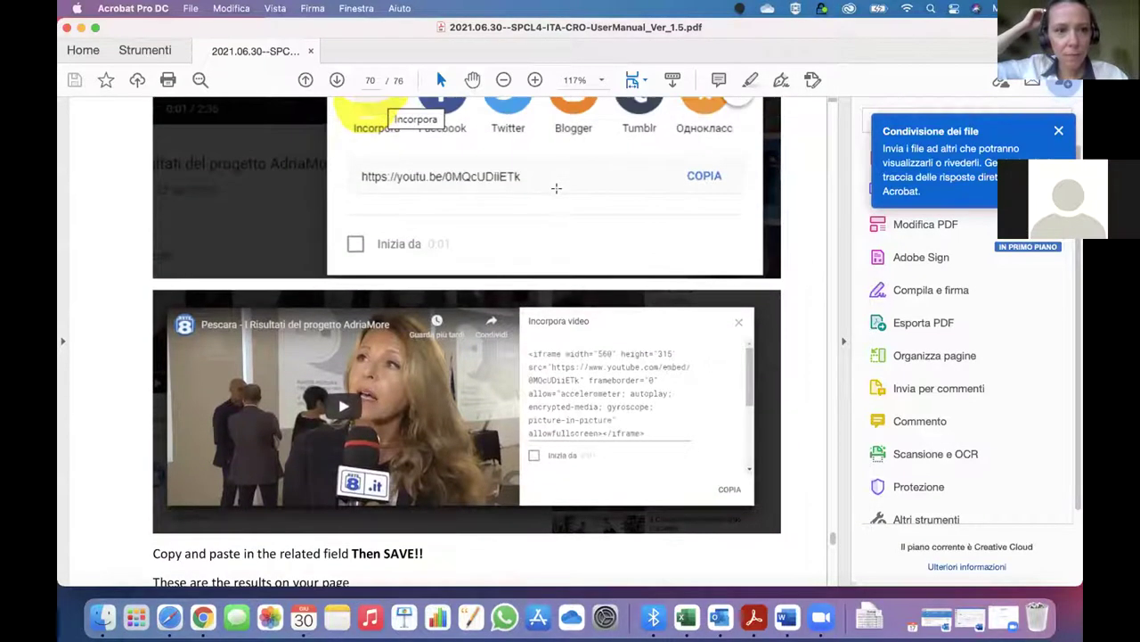
scroll(558, 191, down, 3)
scroll(560, 192, up, 3)
scroll(559, 190, up, 10)
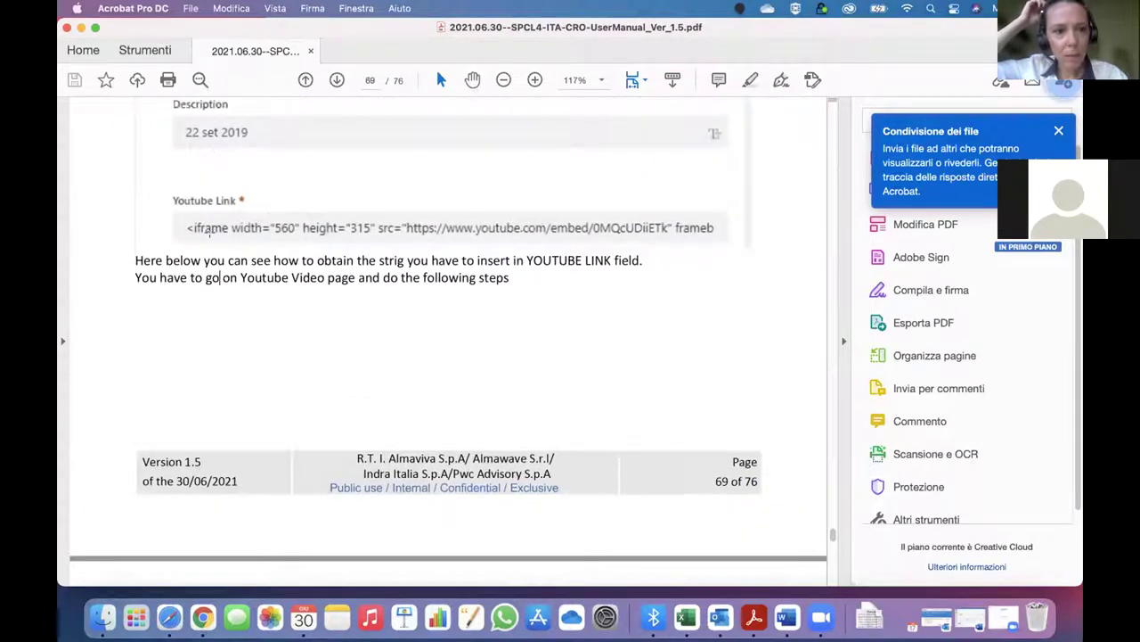
scroll(285, 218, down, 6)
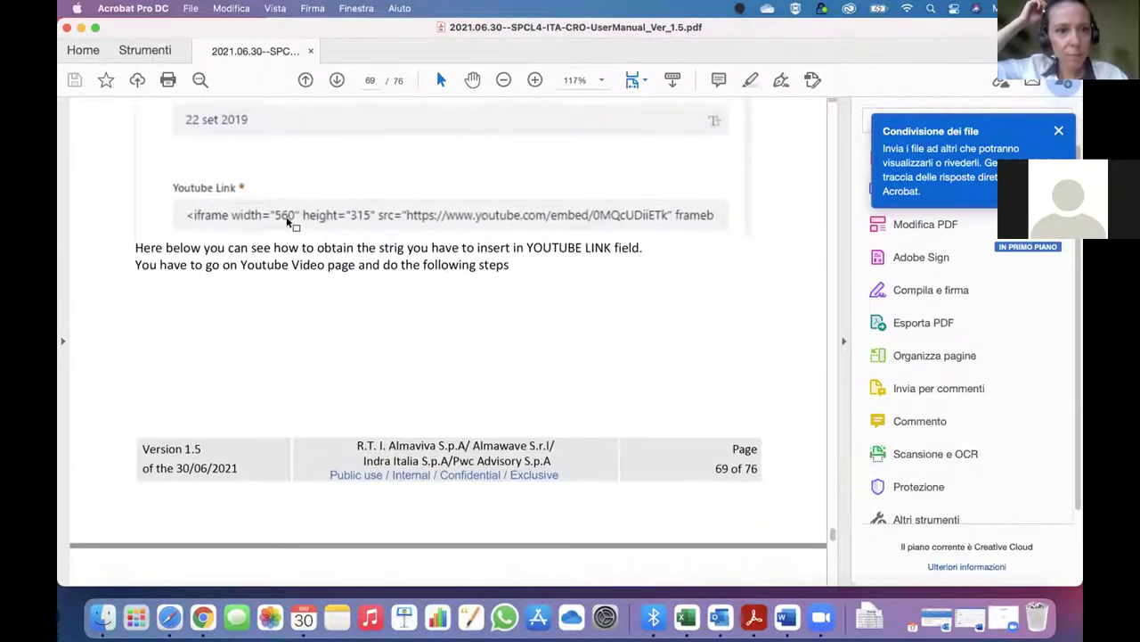
scroll(286, 215, down, 20)
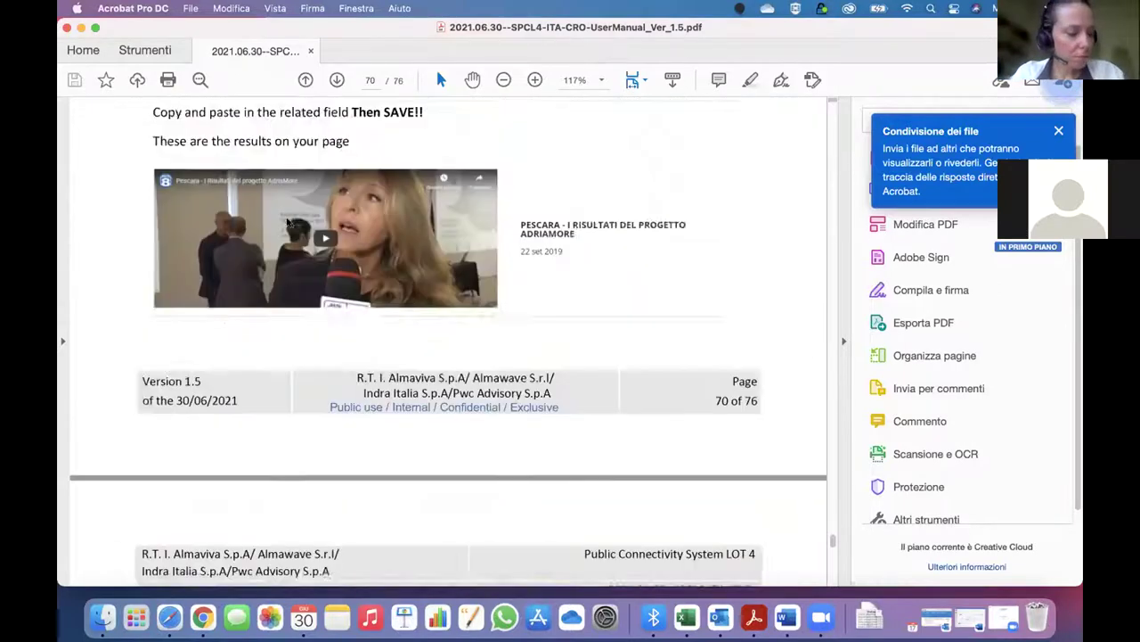
scroll(287, 215, up, 9)
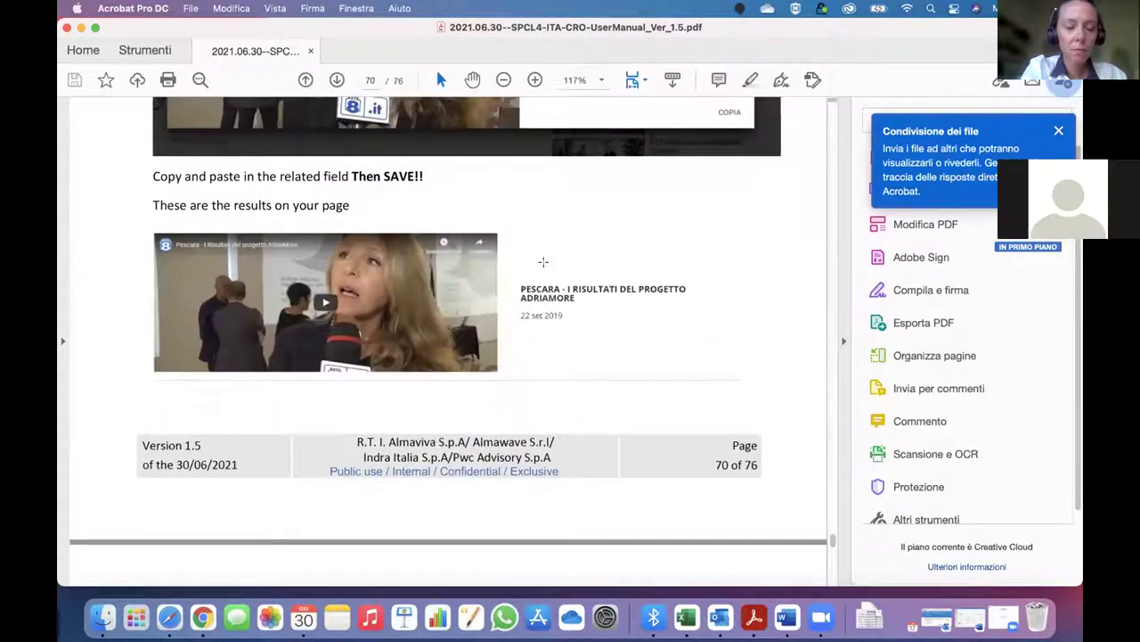
click(471, 258)
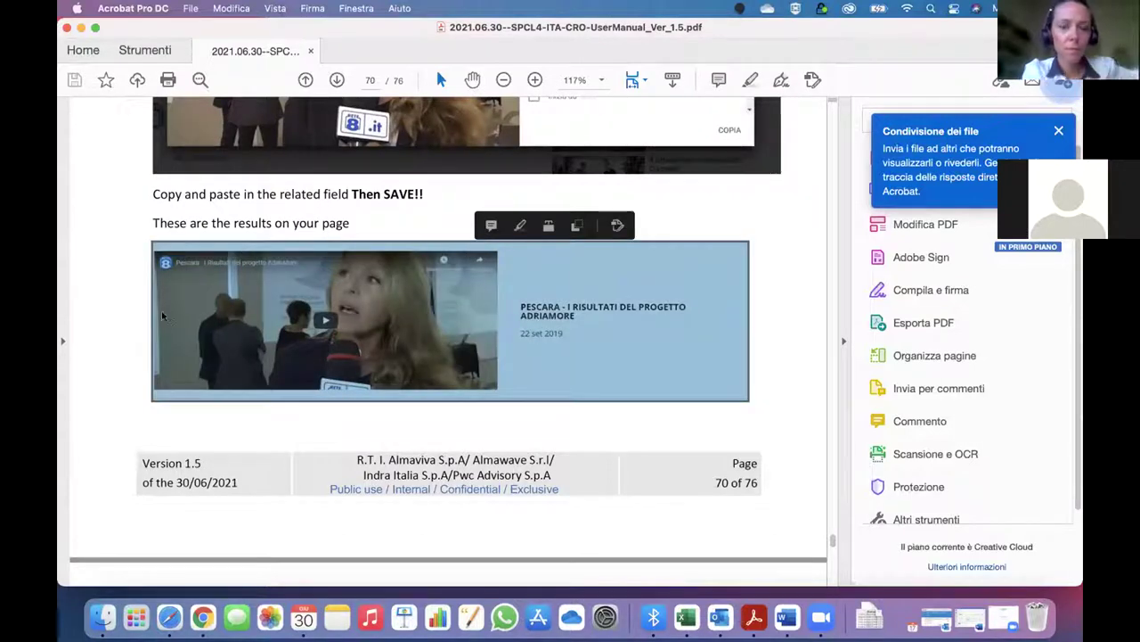
click(107, 317)
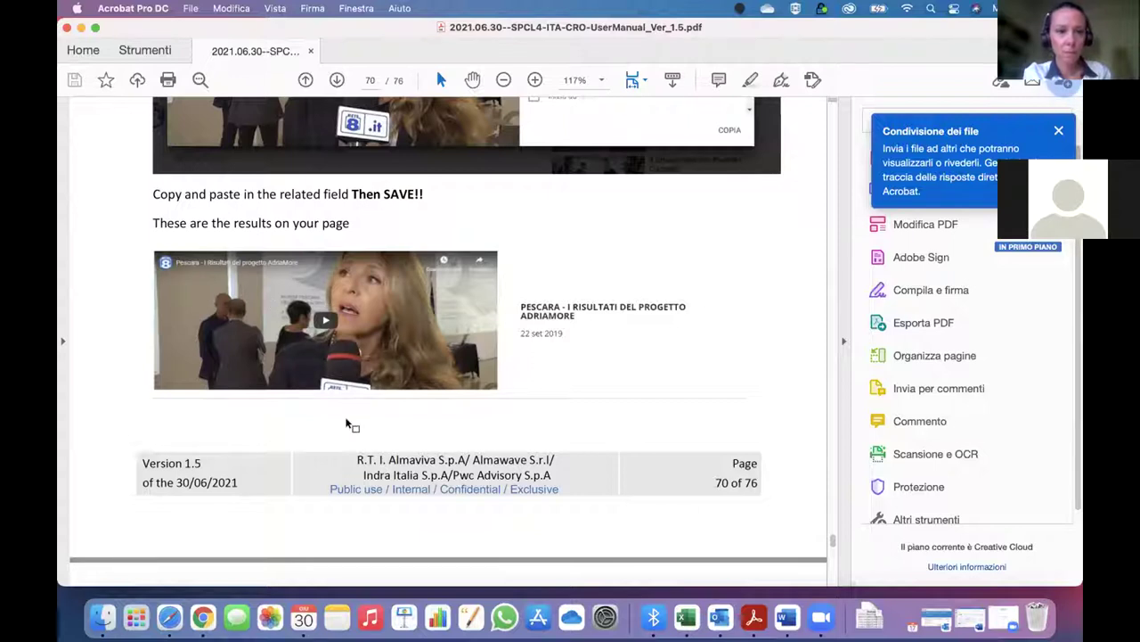
Go back through the manual to page 68 and review how to add a Video Link directly from the homepage module
scroll(348, 425, up, 10)
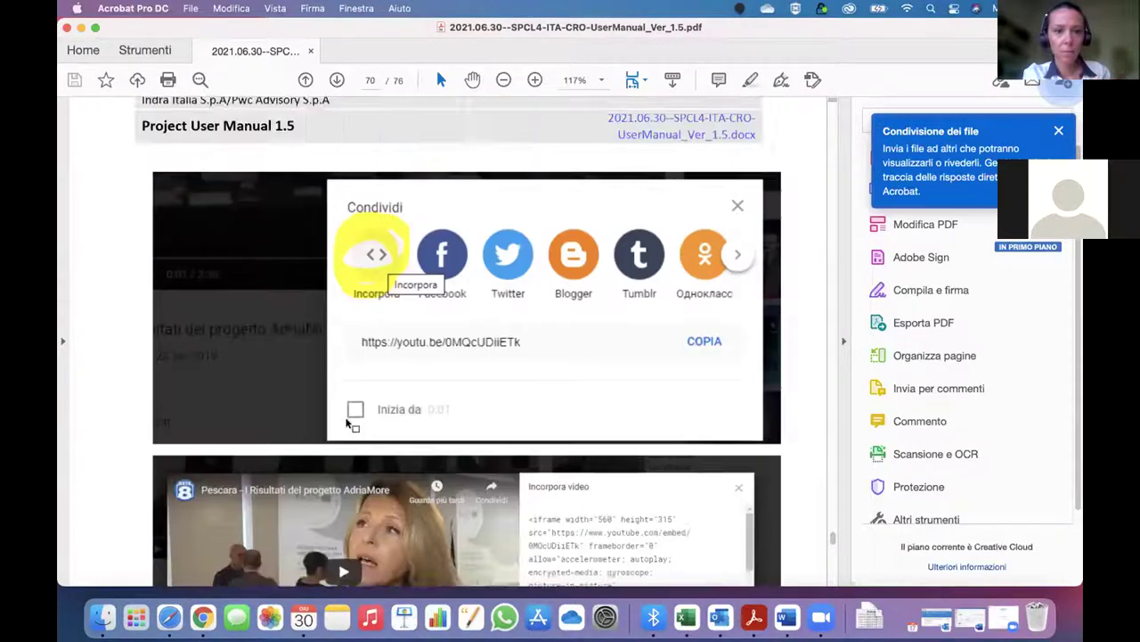
scroll(348, 425, up, 10)
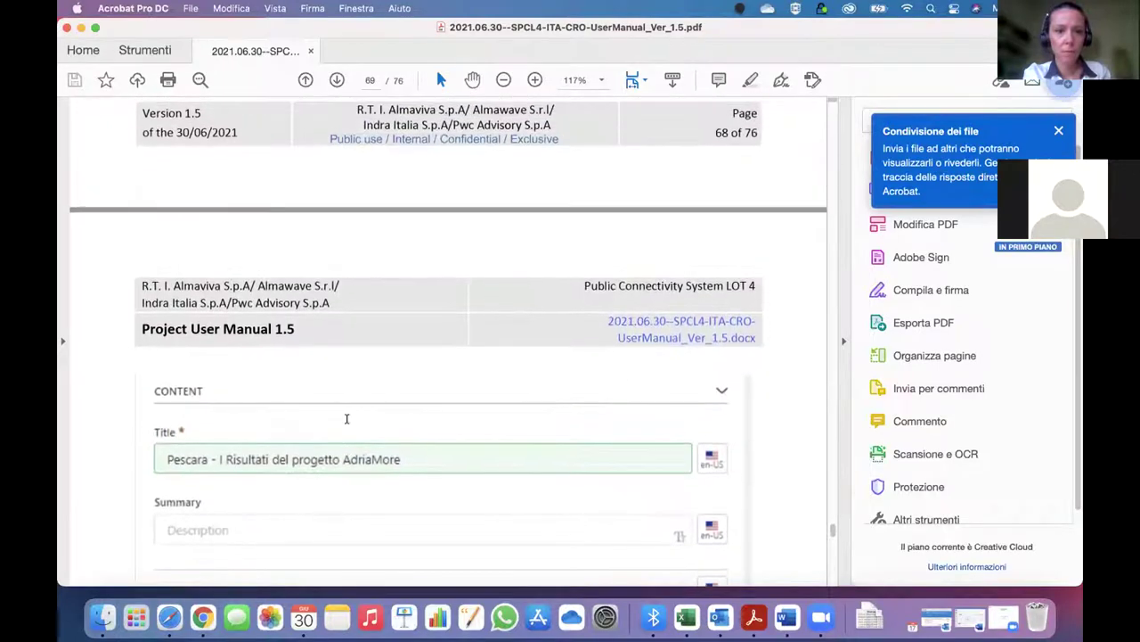
scroll(346, 419, up, 10)
scroll(346, 419, up, 1)
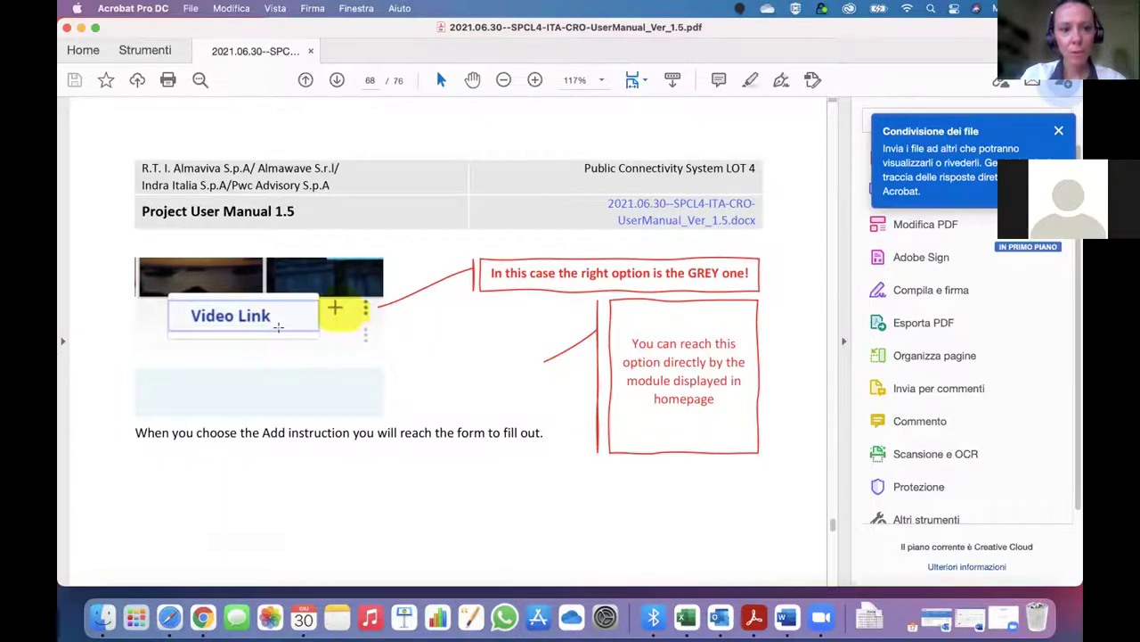
scroll(279, 330, down, 10)
scroll(279, 332, down, 3)
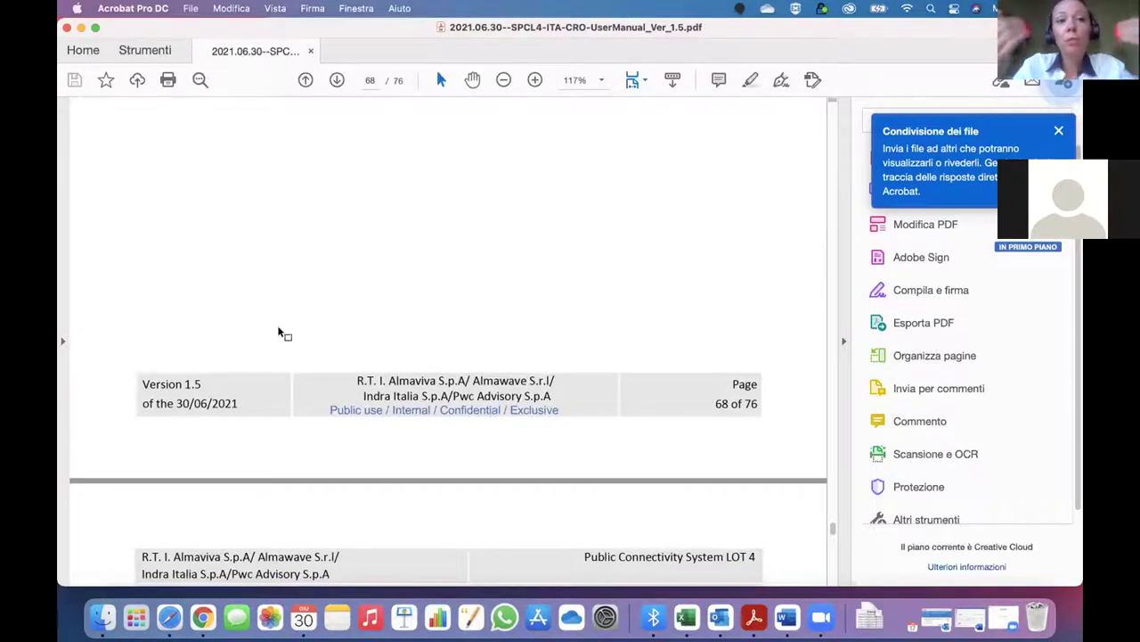
Go back through the manual to Step 3 on page 67 and review the instructions for adding a new video link
scroll(278, 332, up, 5)
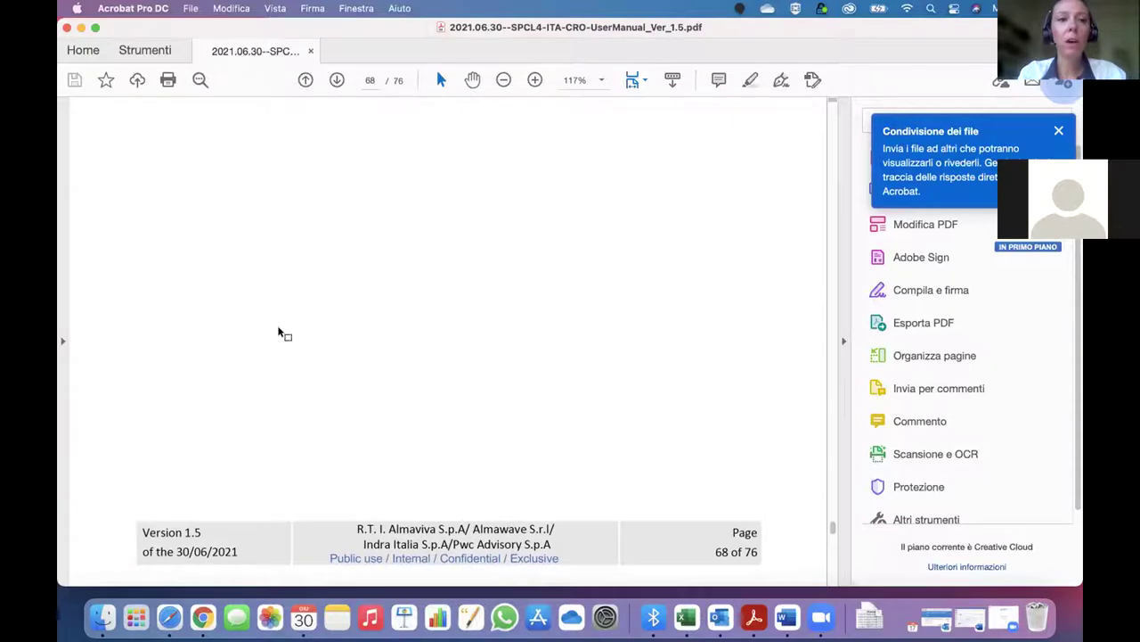
scroll(279, 332, up, 2)
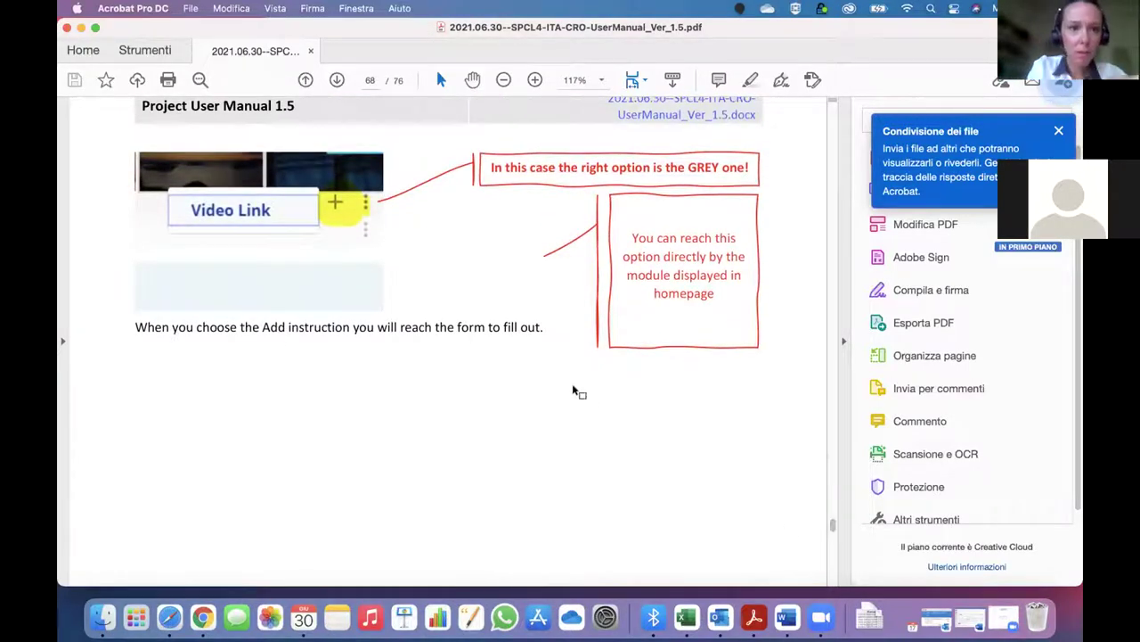
scroll(578, 389, up, 5)
scroll(574, 385, up, 7)
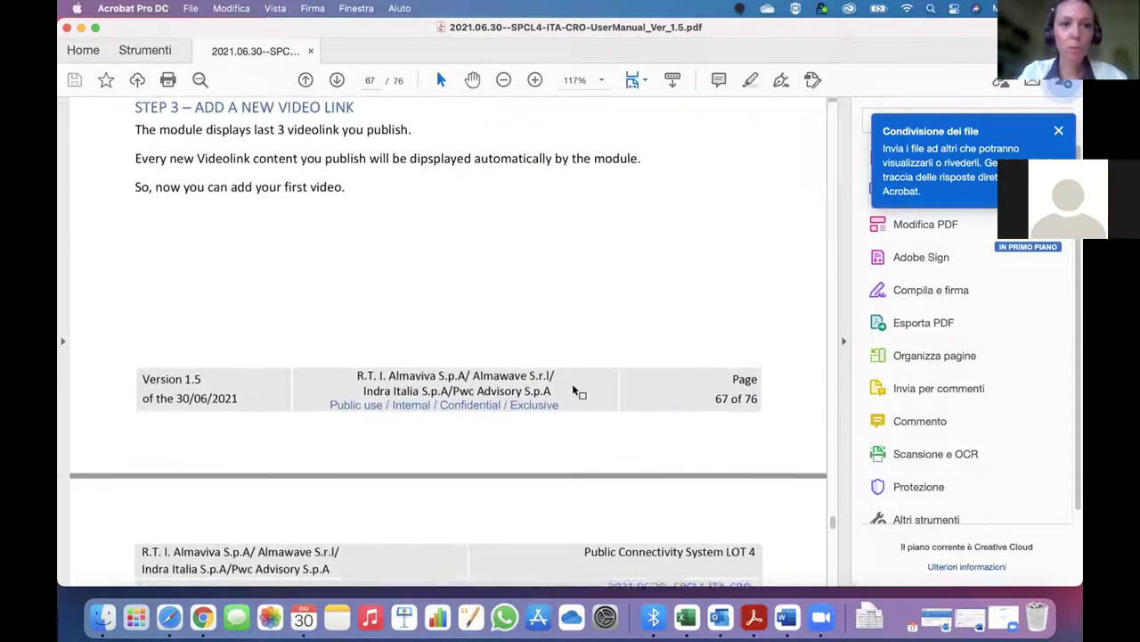
scroll(576, 388, up, 2)
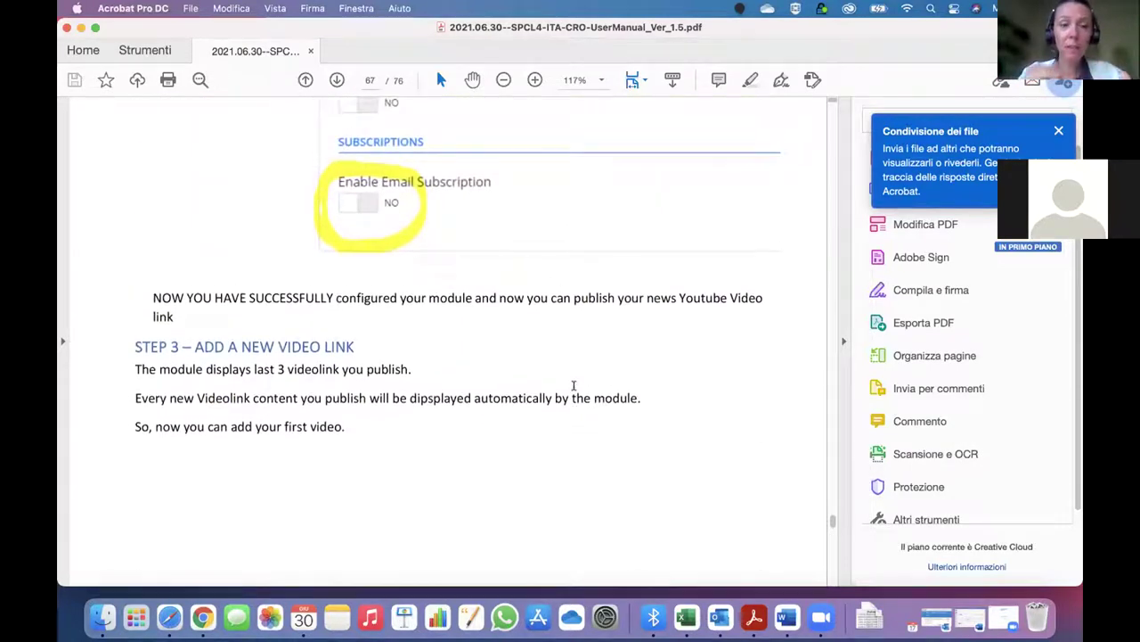
scroll(574, 385, up, 3)
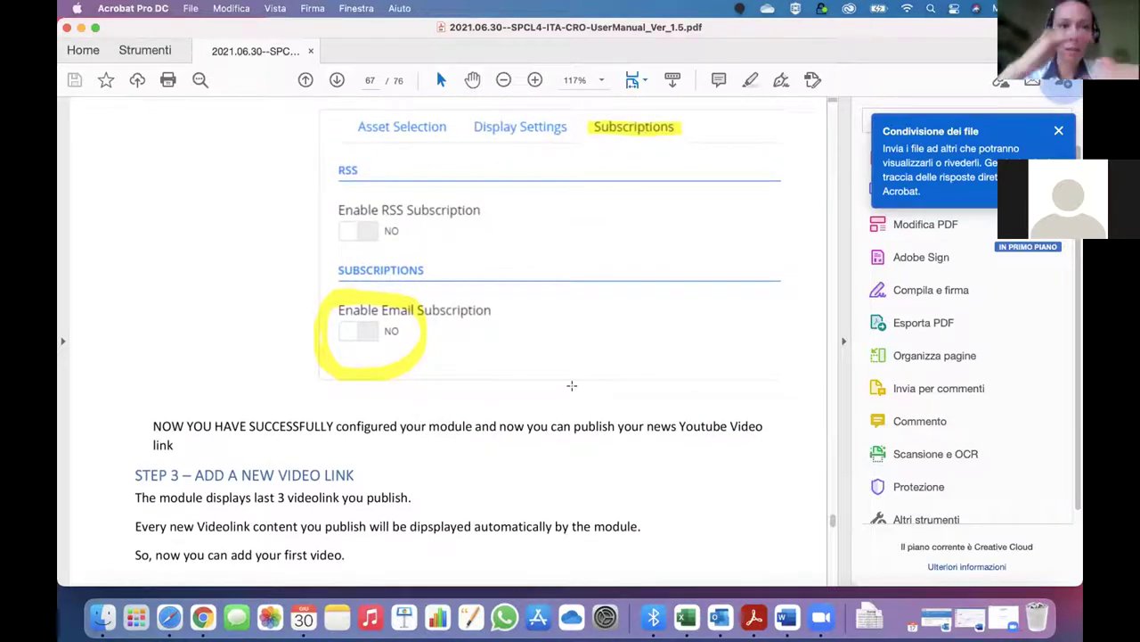
Switch to Chrome, close the New Video Link form, and open the KeyQ+ About the Project page with its Add widgets panel closed
key(ctrl+Left)
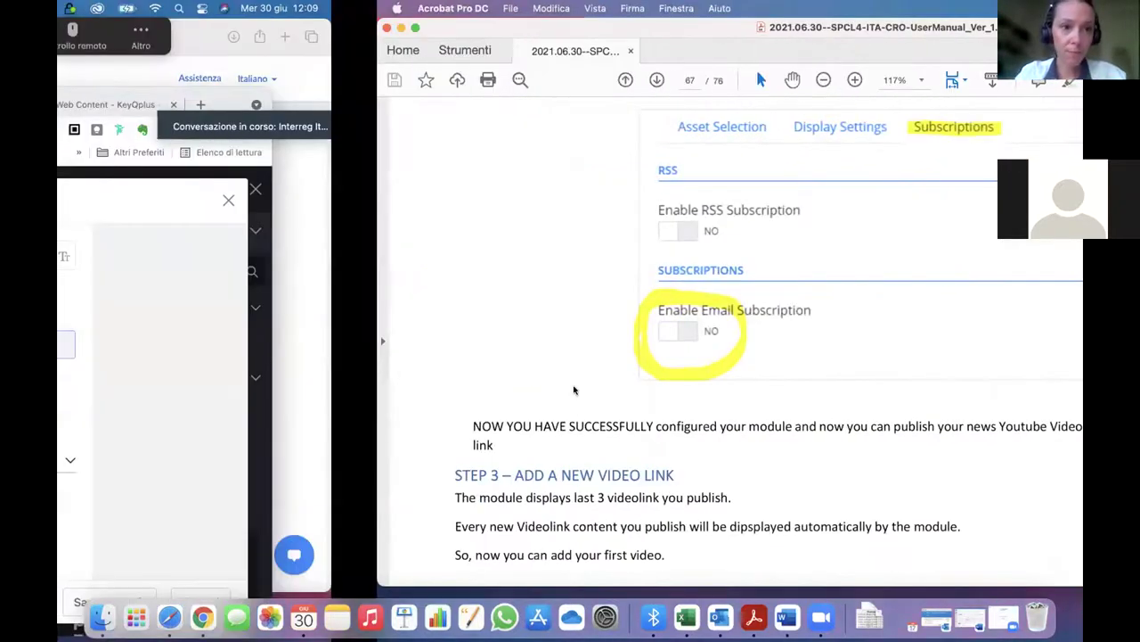
click(979, 201)
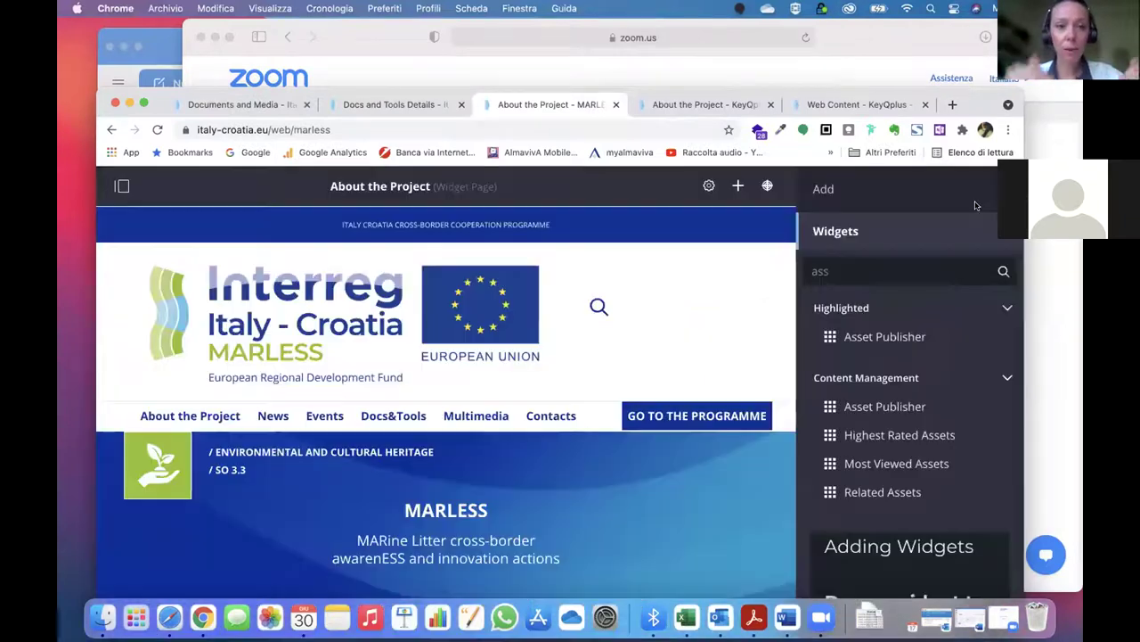
click(687, 104)
scroll(583, 378, up, 6)
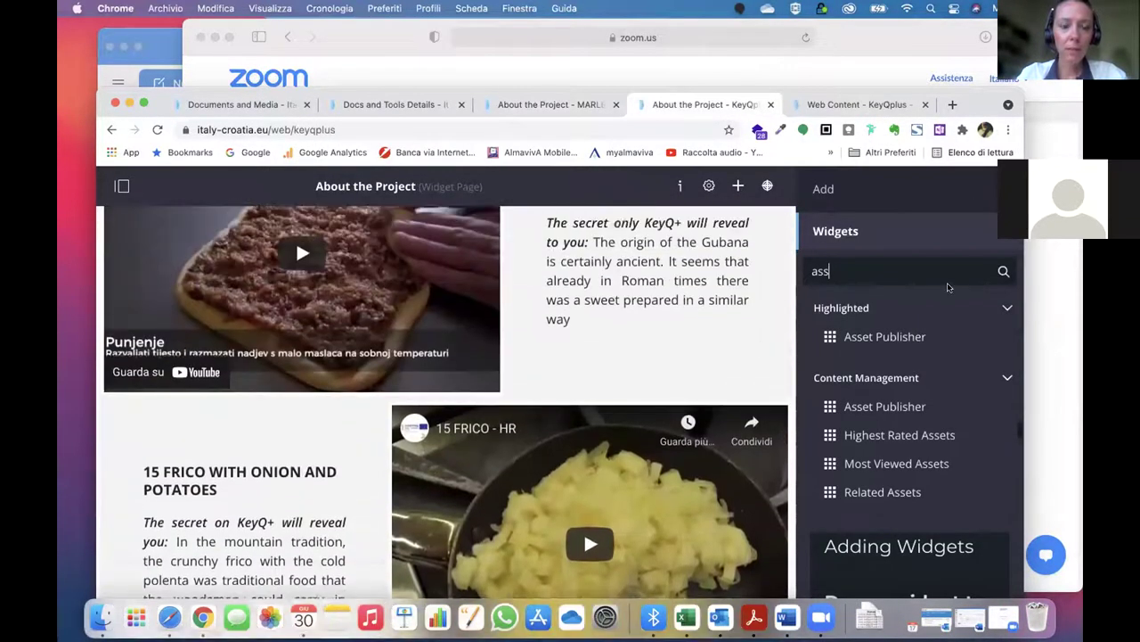
click(738, 186)
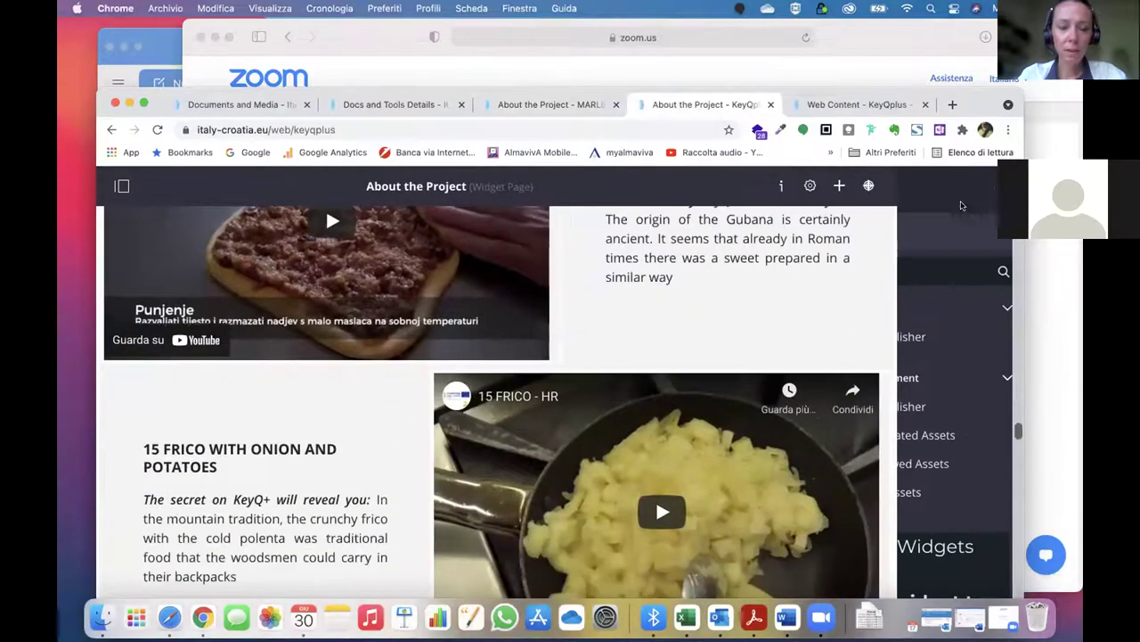
Find the Video Asset Publisher module on the KeyQ+ homepage and check its Video Link add option
scroll(806, 314, up, 5)
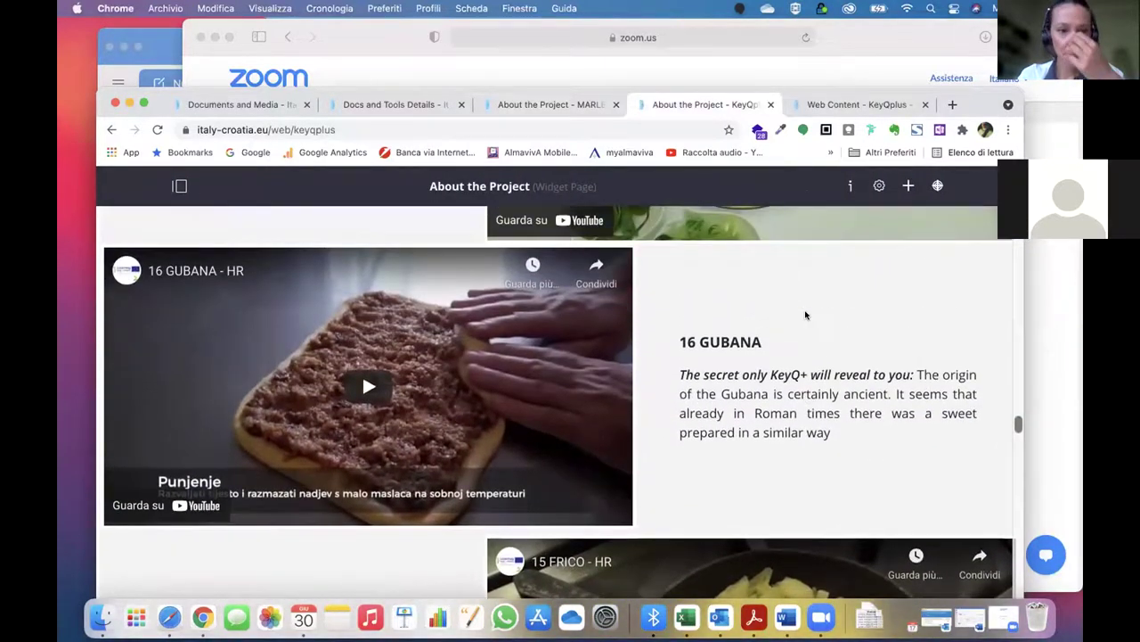
scroll(804, 309, up, 6)
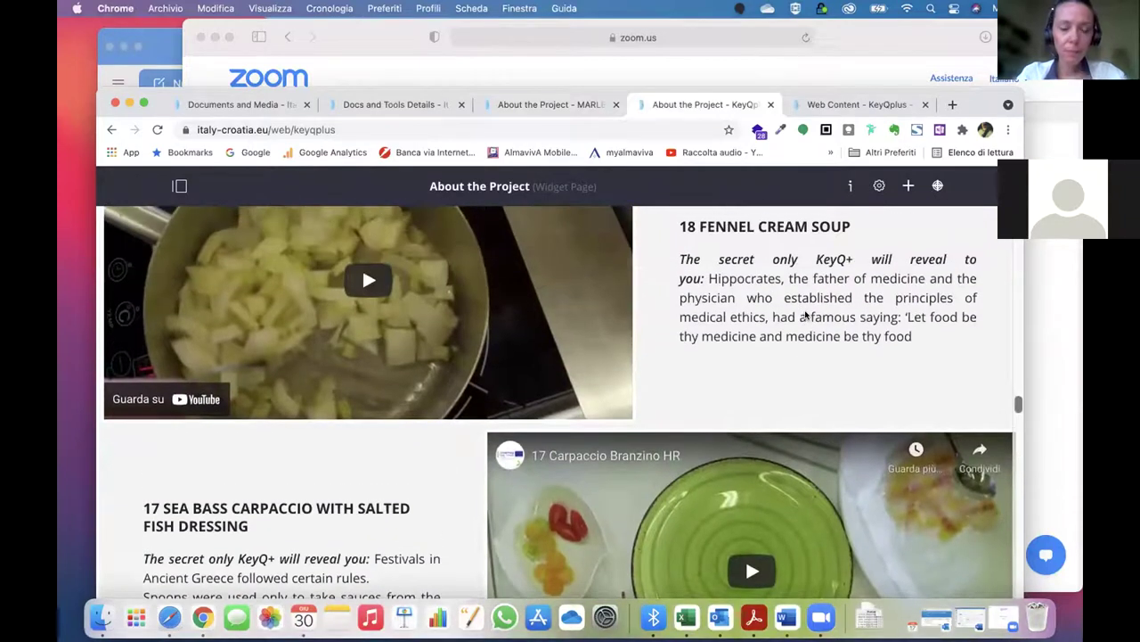
scroll(805, 315, up, 2)
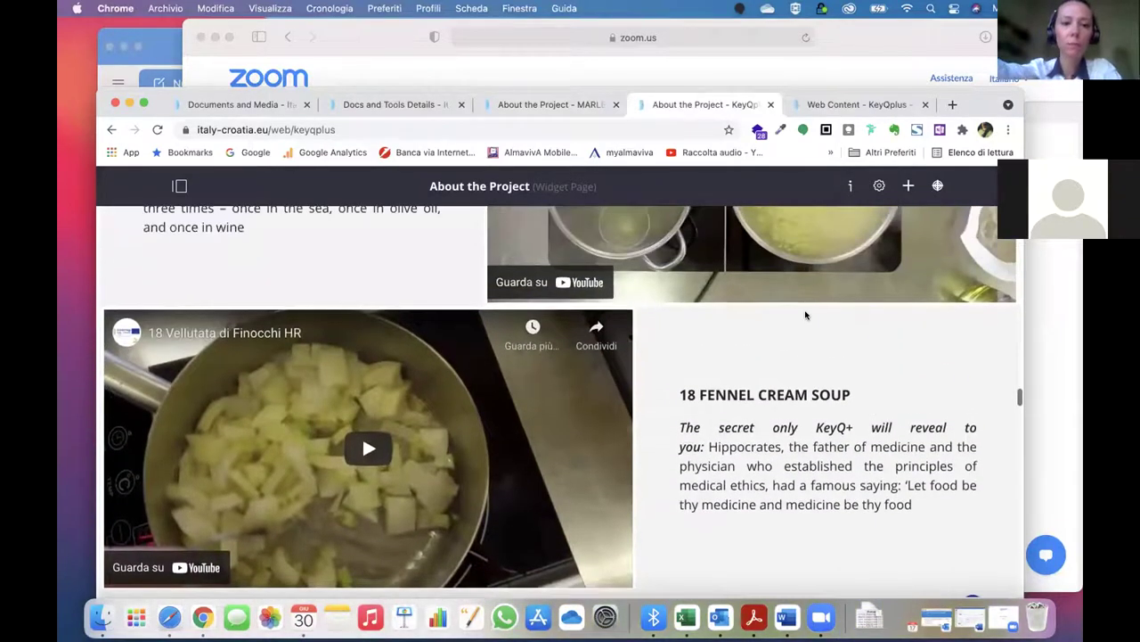
scroll(806, 314, up, 14)
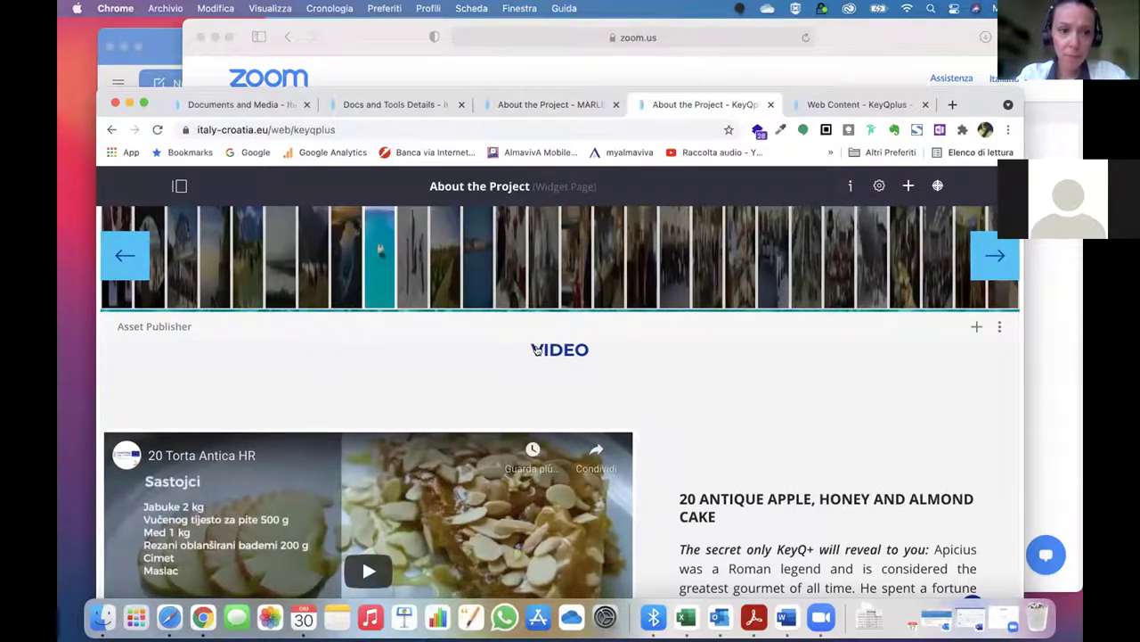
scroll(599, 366, down, 2)
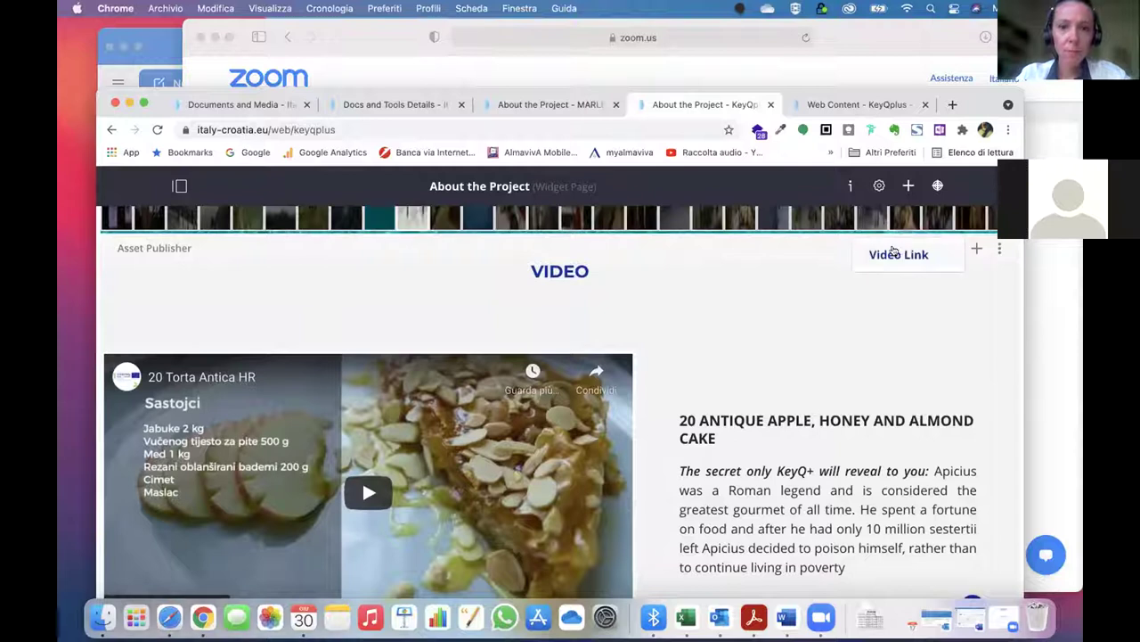
click(970, 250)
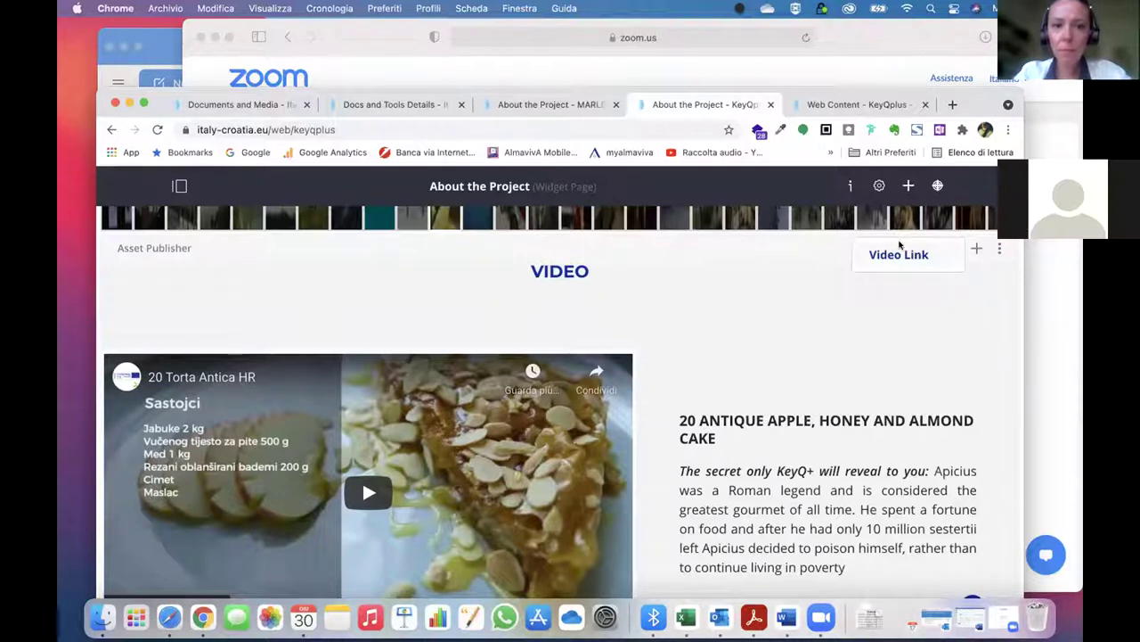
click(971, 256)
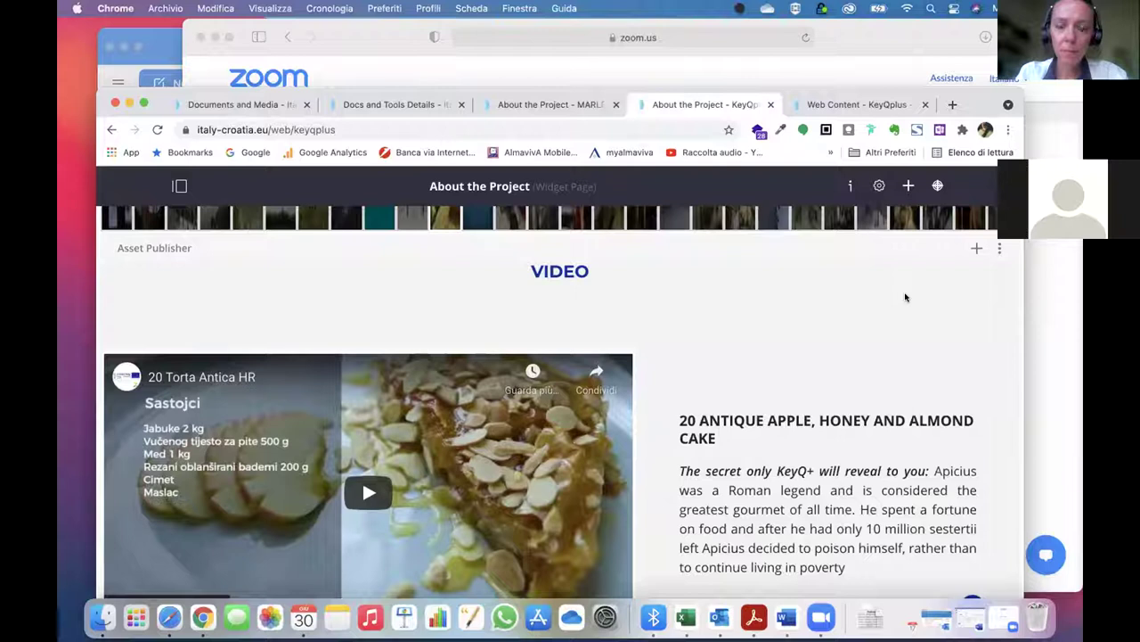
Examine the published recipe videos and their descriptions in the KeyQ+ Video module, returning to the module's heading
scroll(851, 340, down, 5)
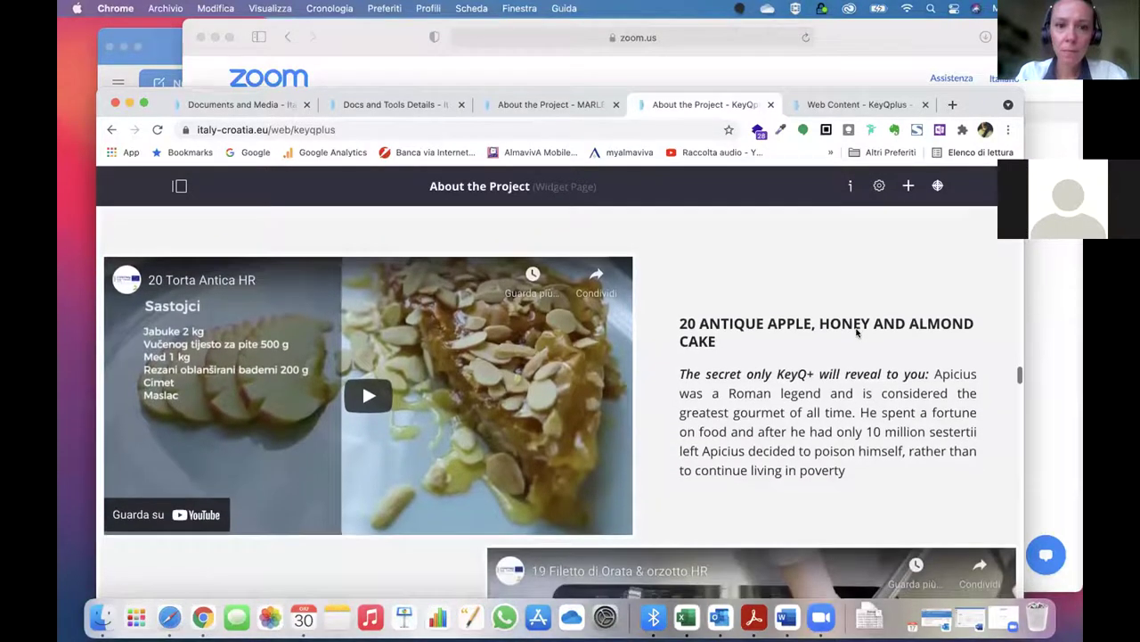
scroll(857, 333, down, 7)
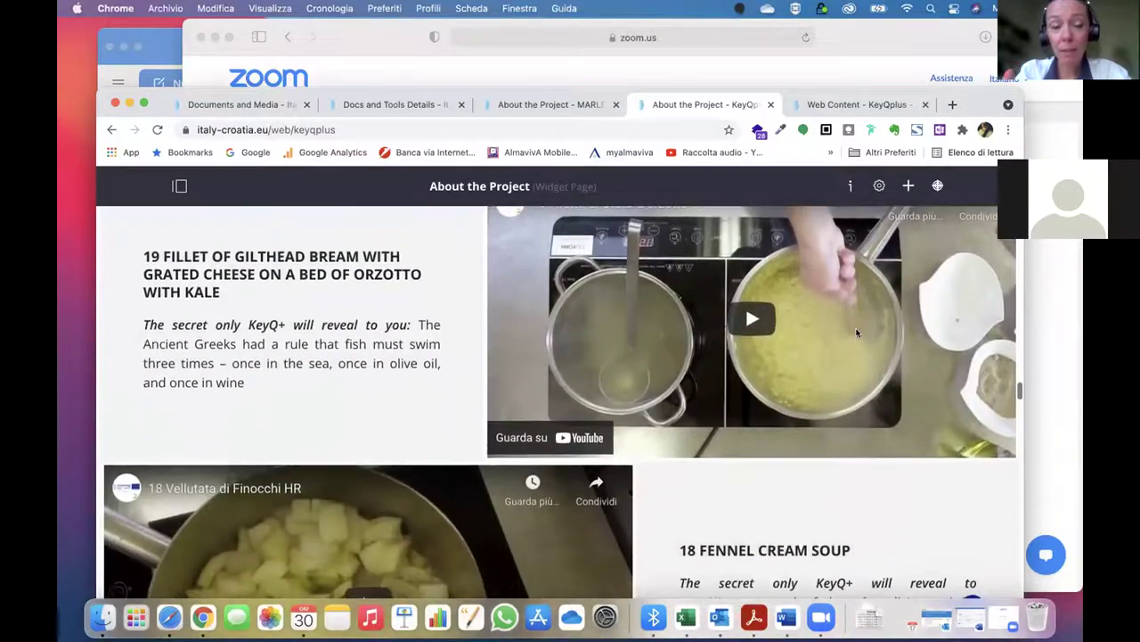
scroll(857, 333, down, 14)
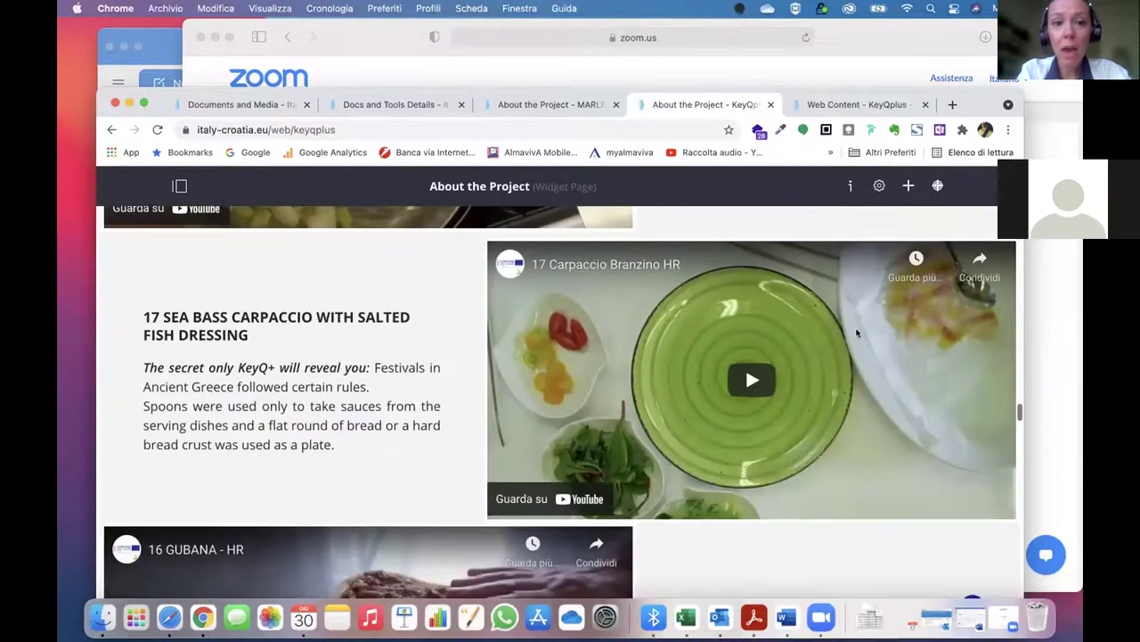
scroll(857, 333, down, 13)
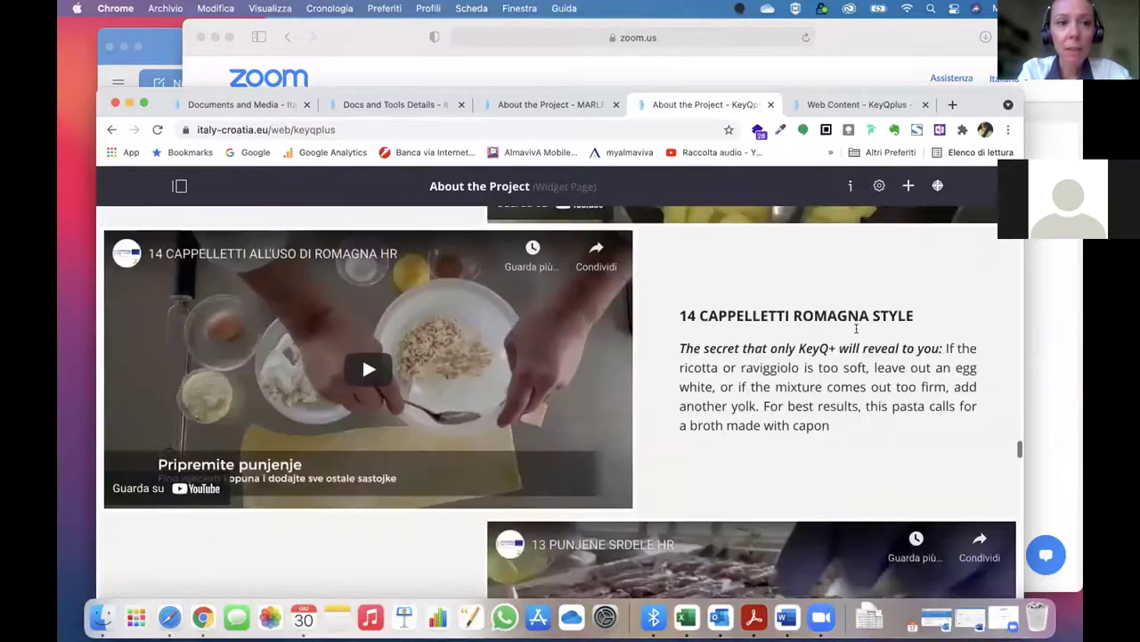
scroll(857, 333, down, 13)
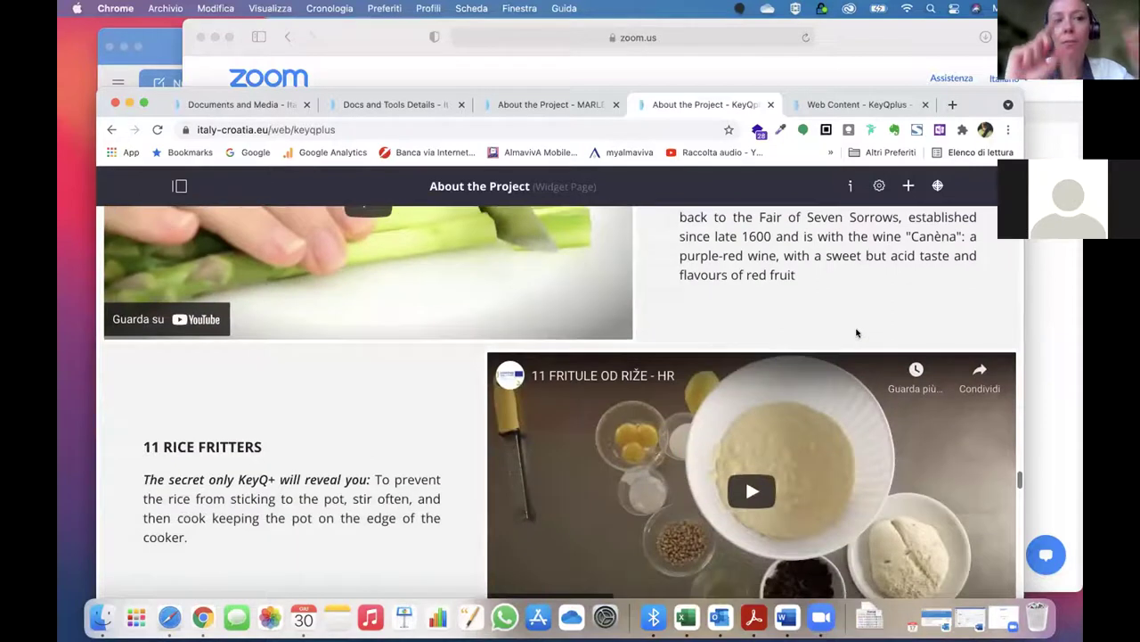
scroll(857, 333, up, 12)
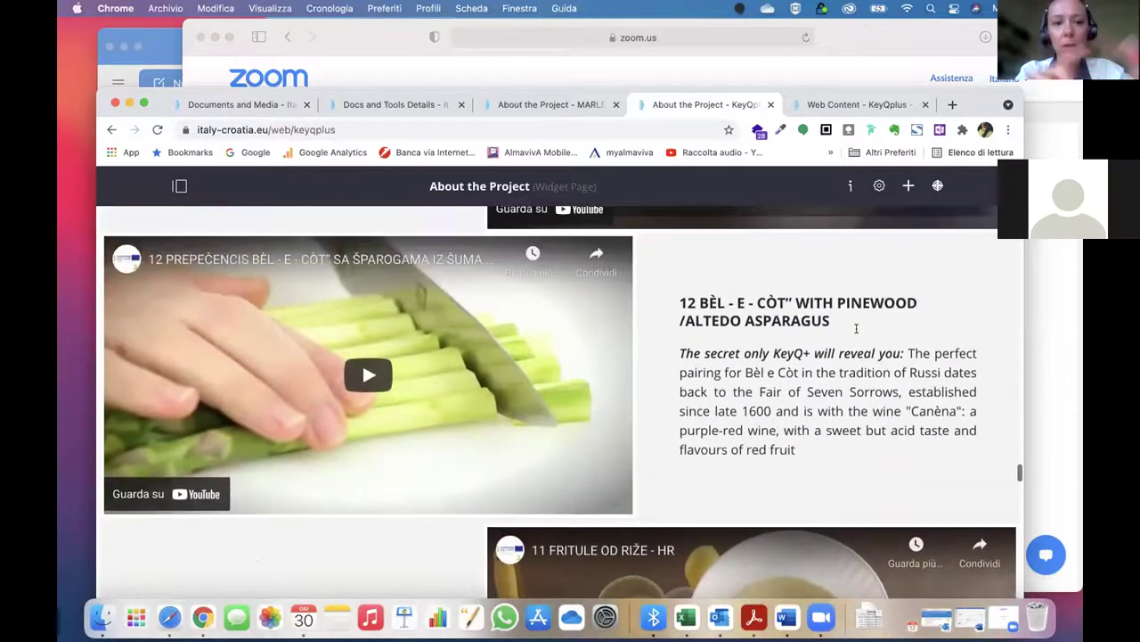
scroll(857, 333, up, 17)
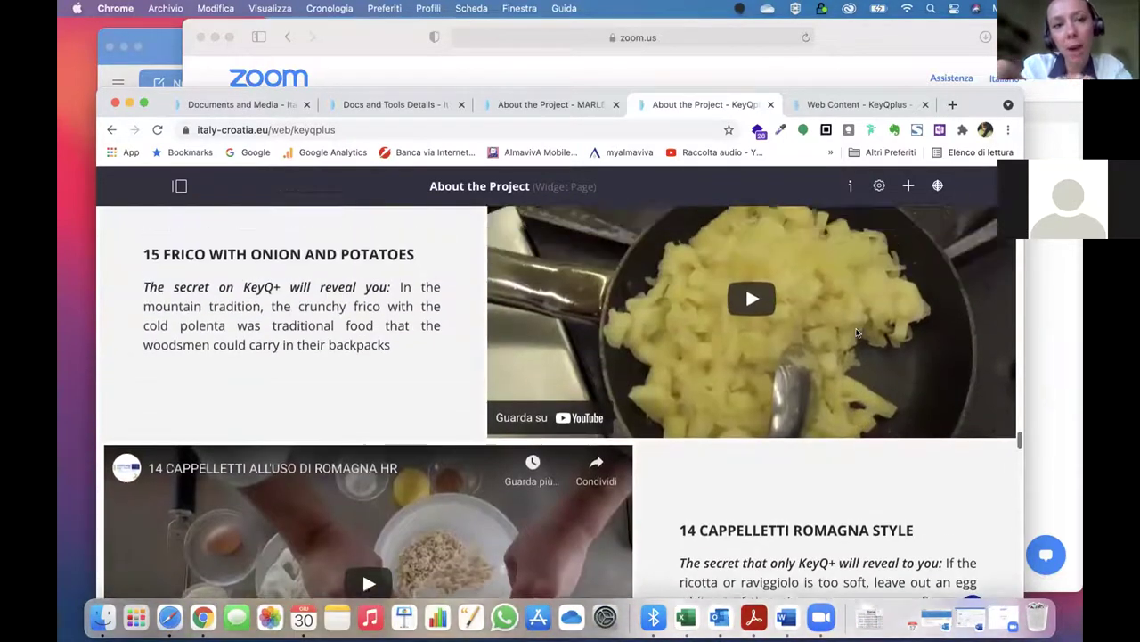
scroll(857, 333, up, 8)
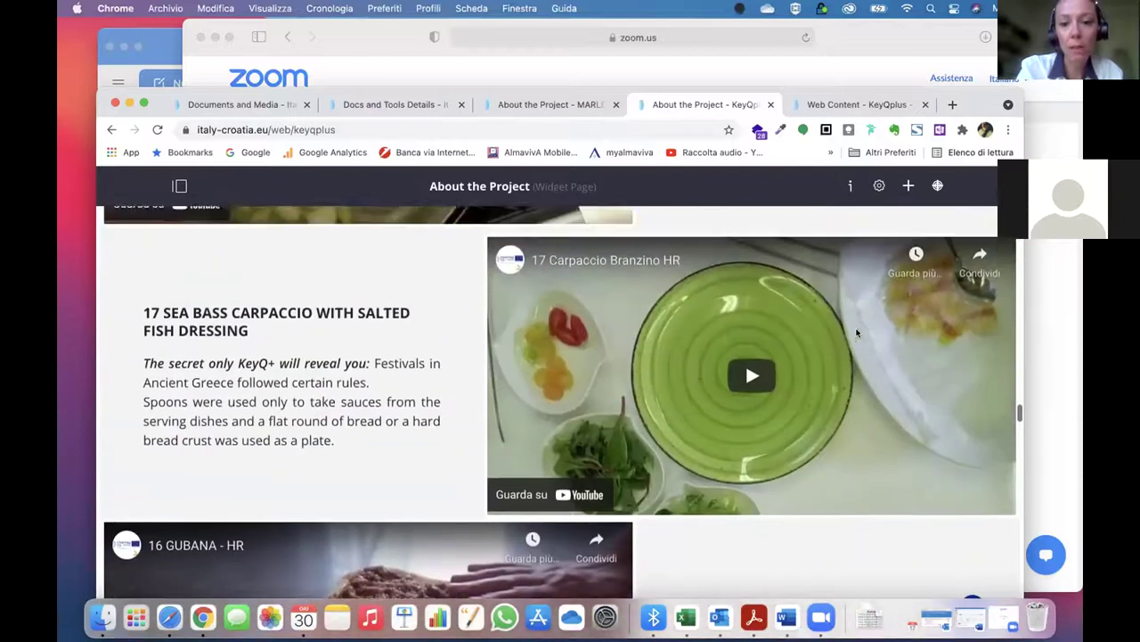
scroll(858, 334, up, 12)
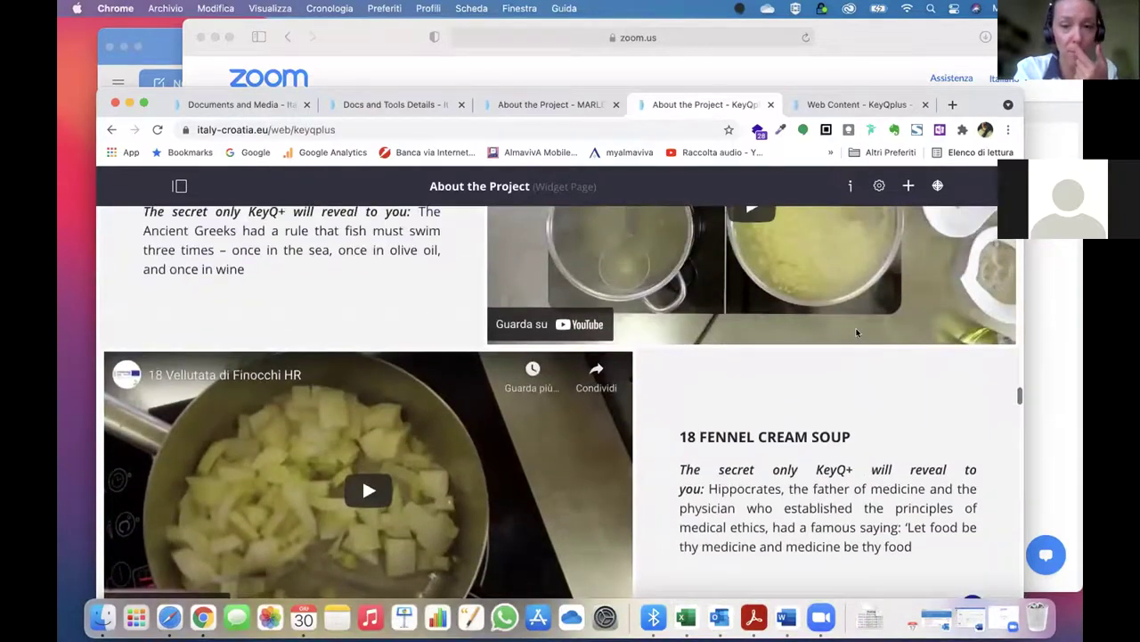
scroll(857, 334, up, 8)
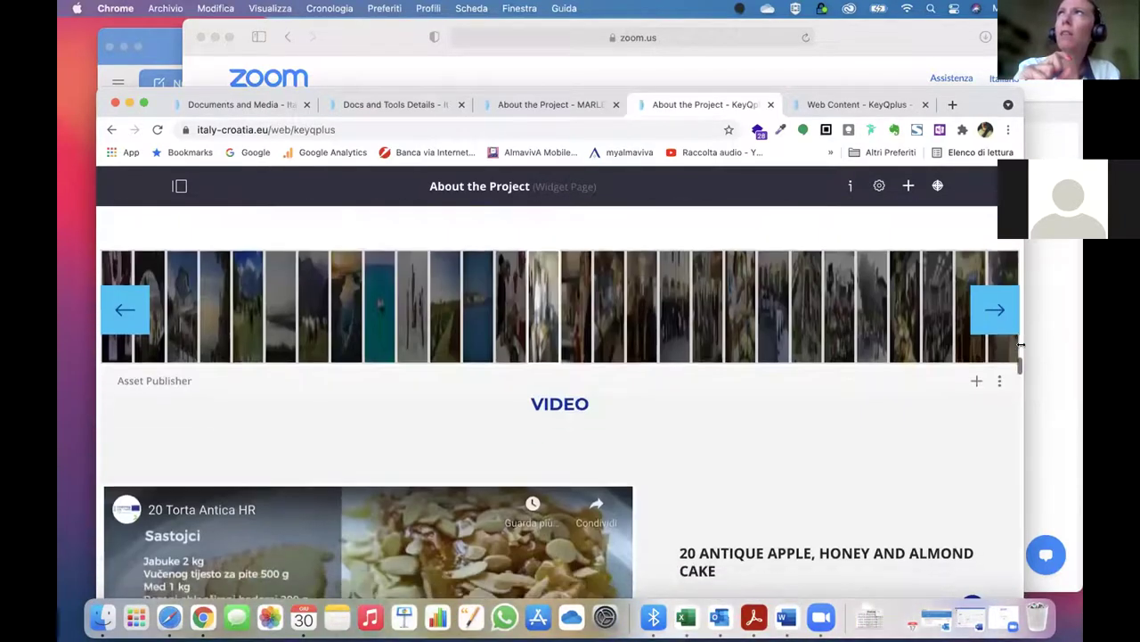
Try setting Number of Items to Display to 2000 in the Video module's display settings, closing the configuration without saving
click(999, 354)
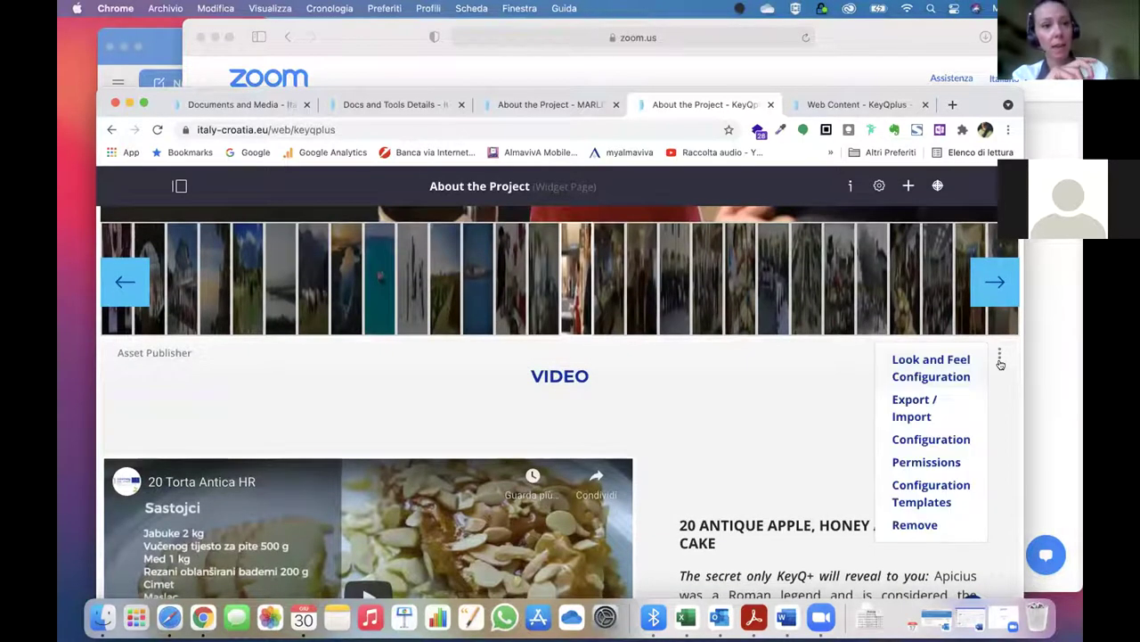
click(913, 436)
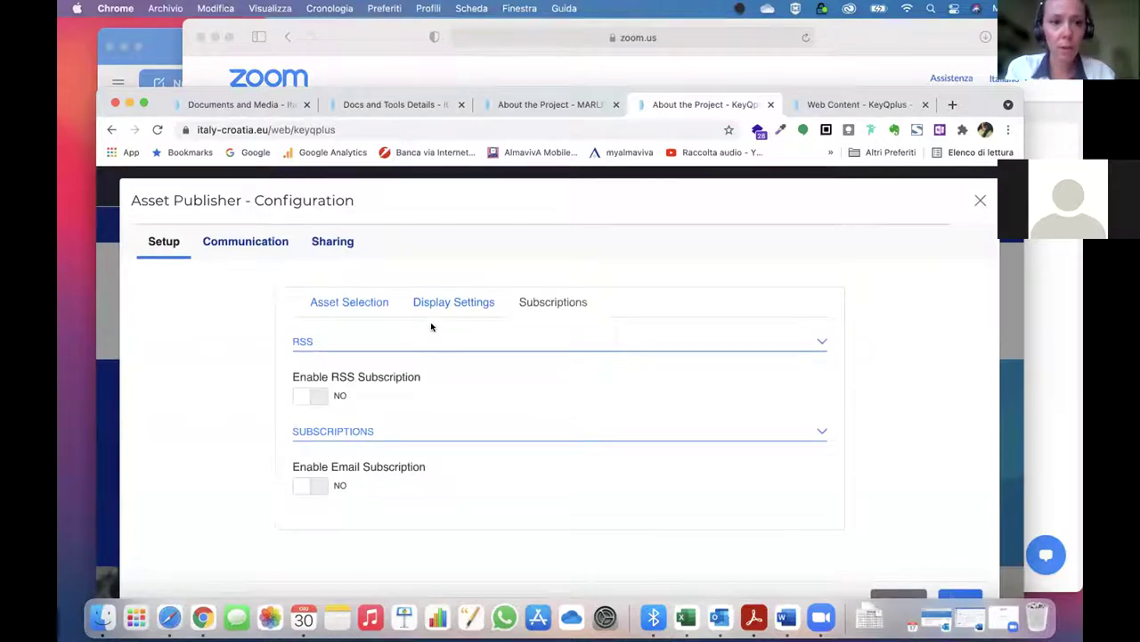
click(372, 302)
click(437, 301)
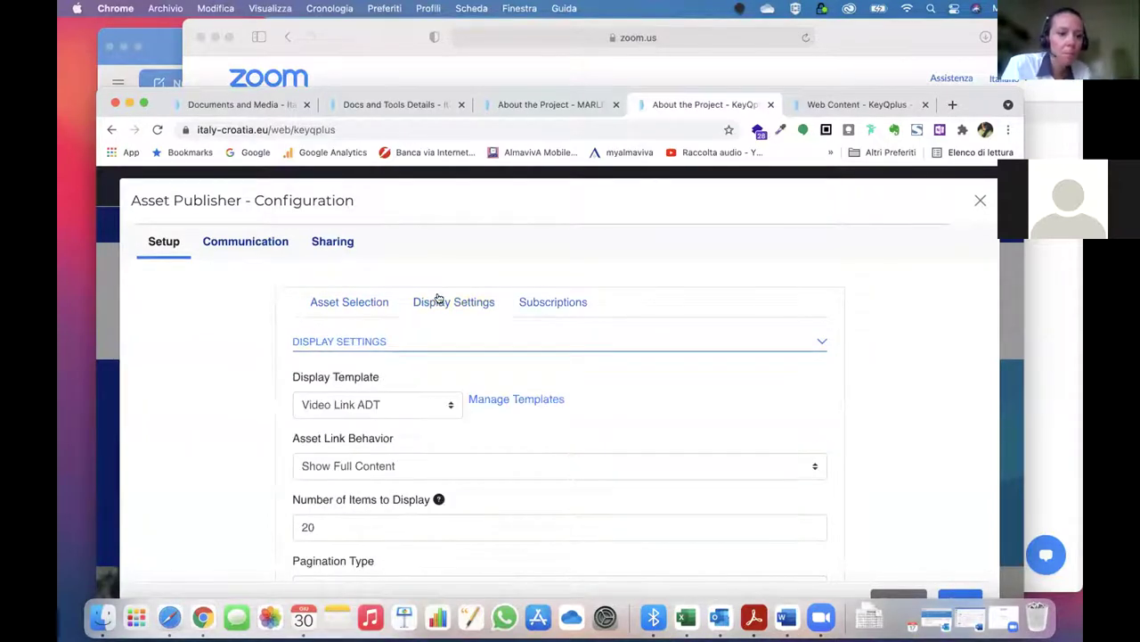
scroll(382, 433, down, 3)
click(322, 427)
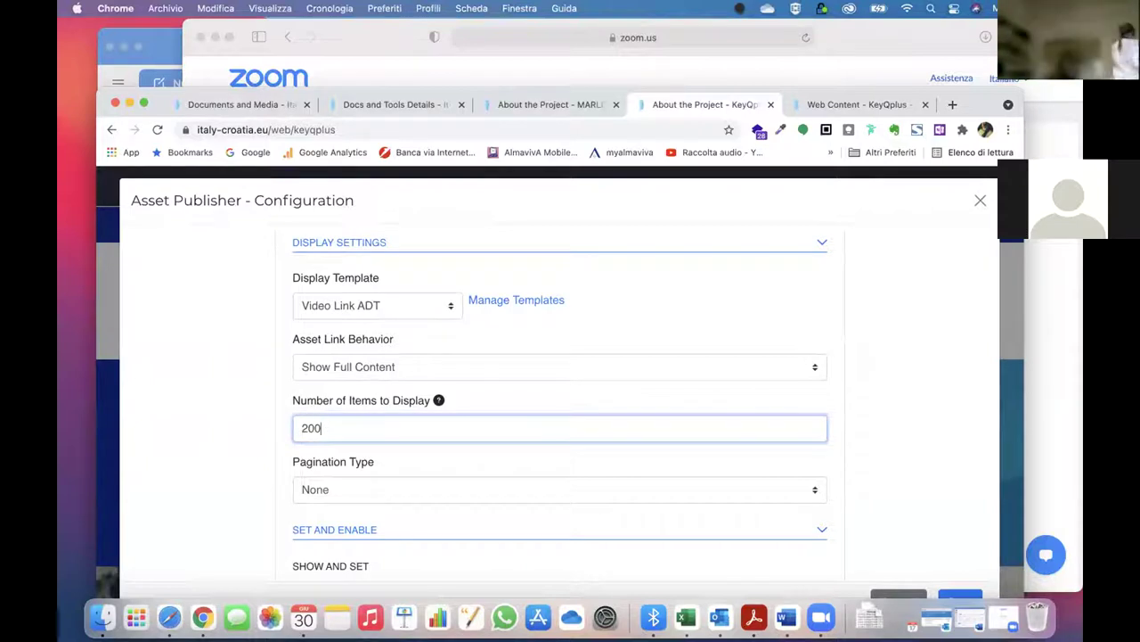
text(00)
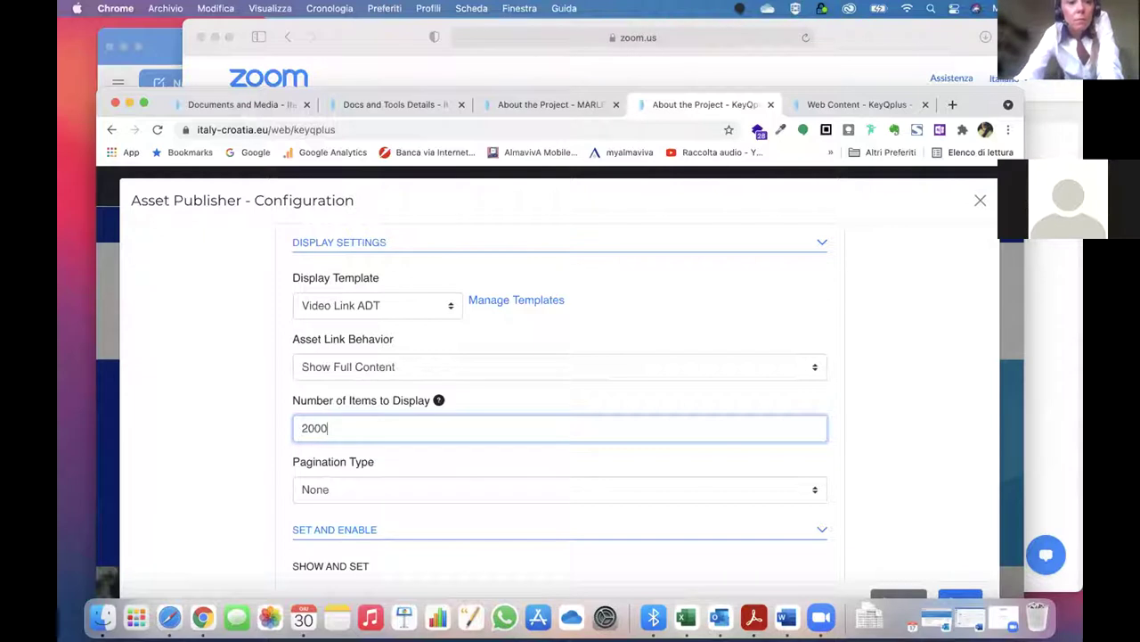
click(980, 200)
Look through the KeyQ+ homepage's partnership, News & Events and Multimedia sections down to the Video module
scroll(783, 383, down, 2)
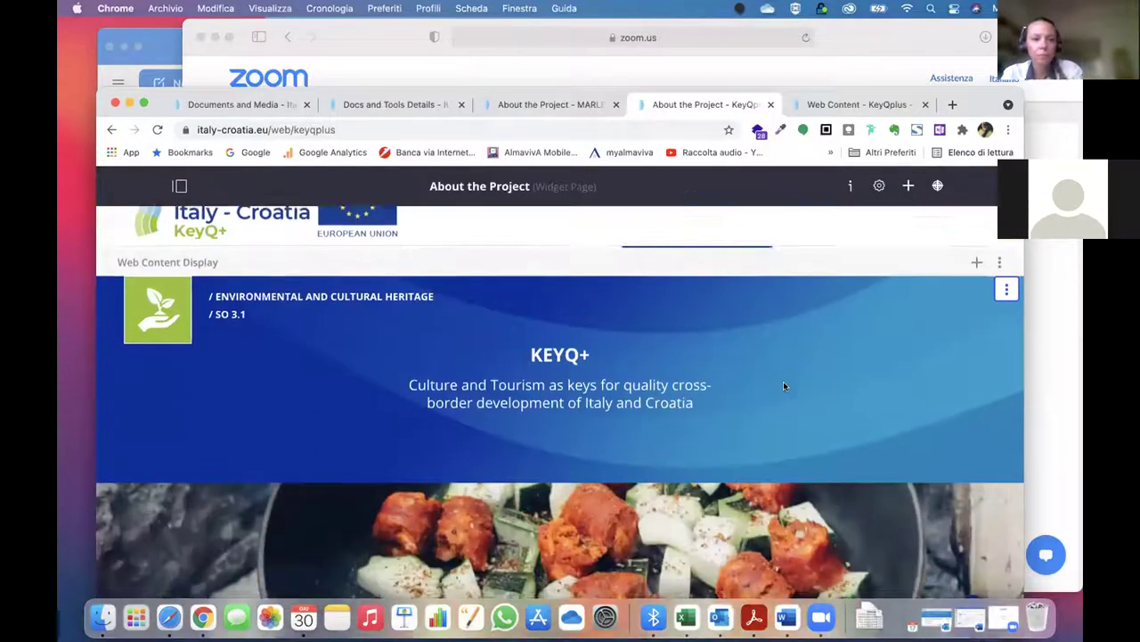
scroll(784, 385, down, 15)
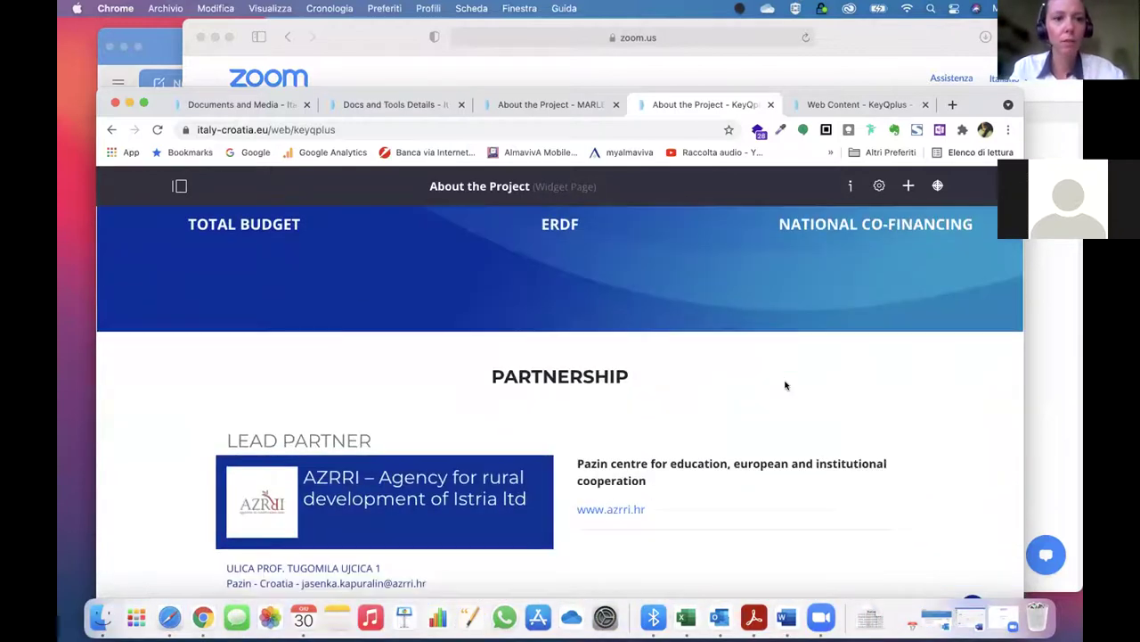
scroll(785, 385, down, 15)
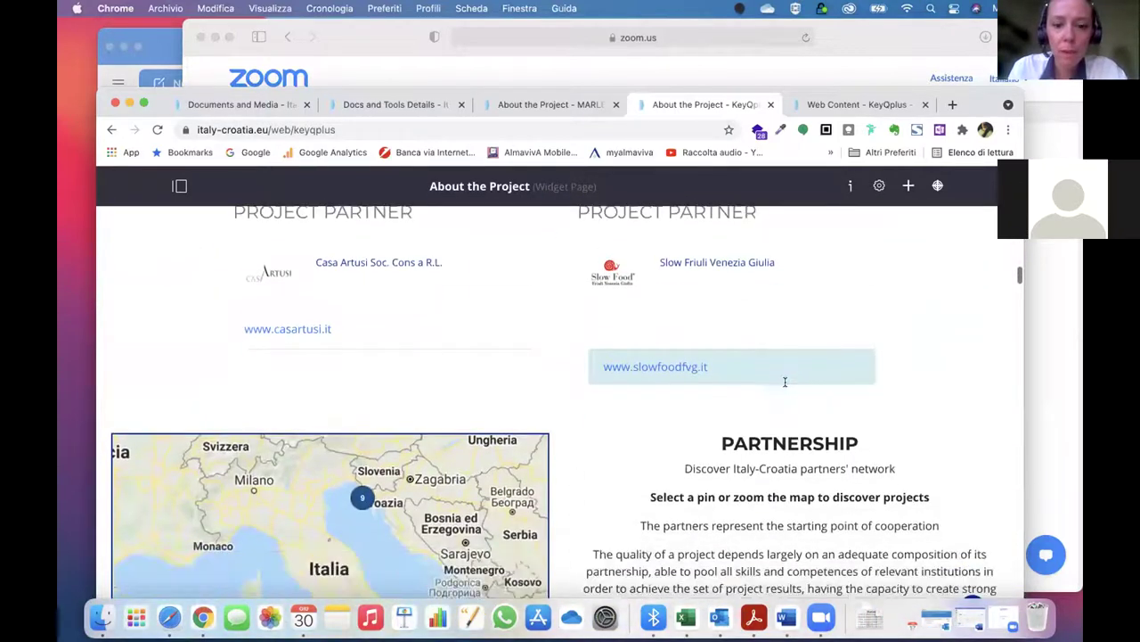
scroll(785, 383, down, 4)
scroll(785, 385, up, 2)
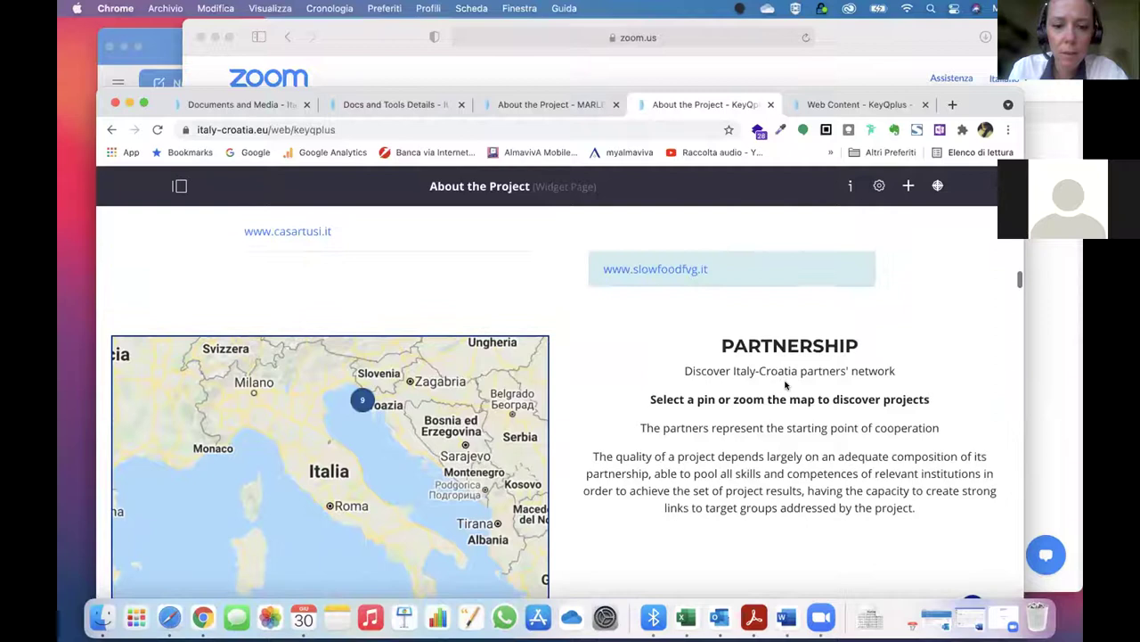
scroll(785, 385, down, 10)
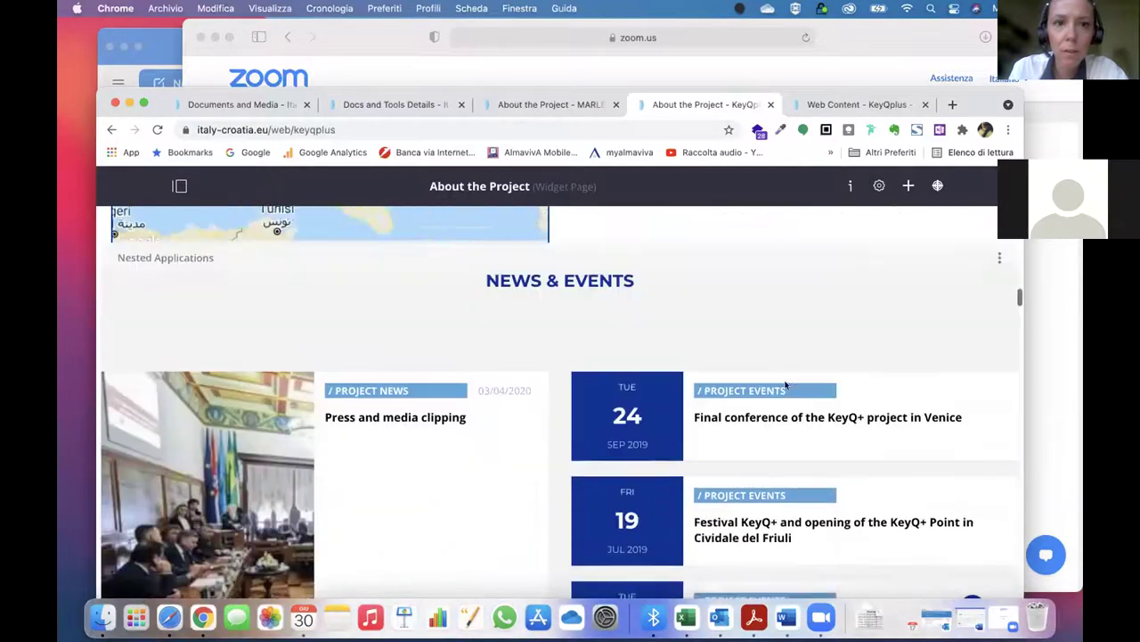
scroll(785, 385, down, 2)
scroll(785, 385, down, 6)
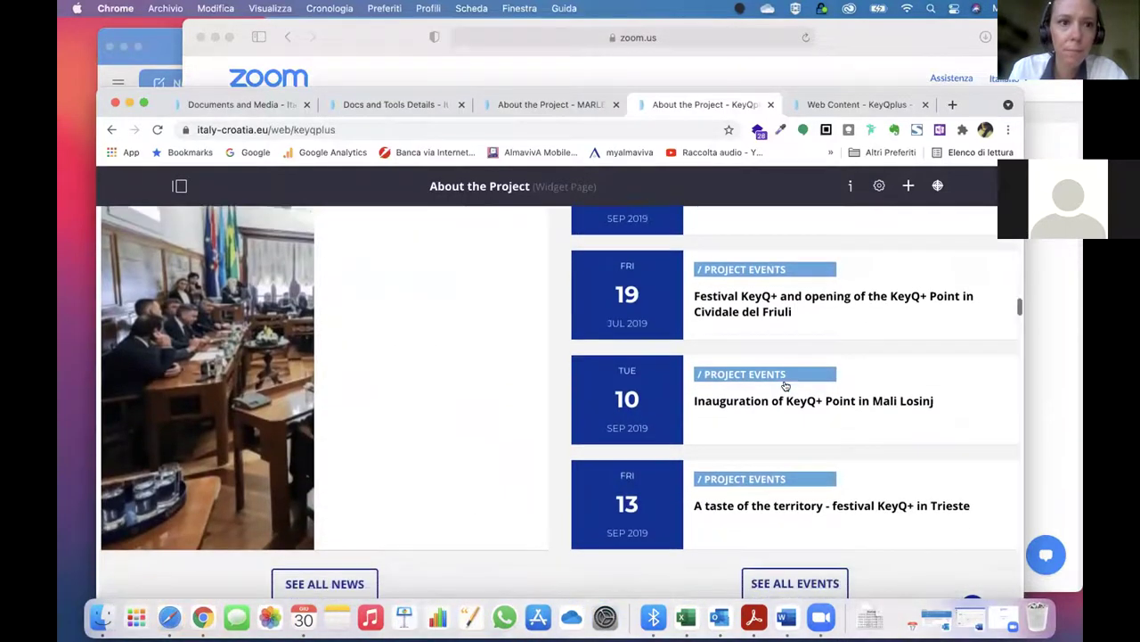
scroll(785, 385, down, 6)
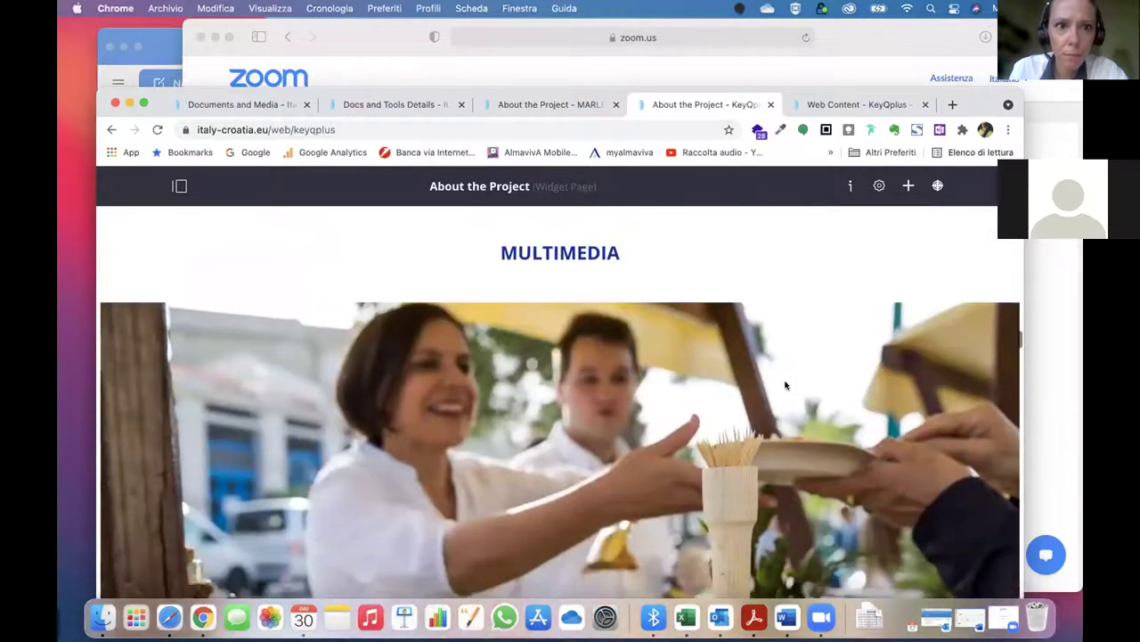
scroll(785, 385, down, 1)
scroll(785, 385, down, 10)
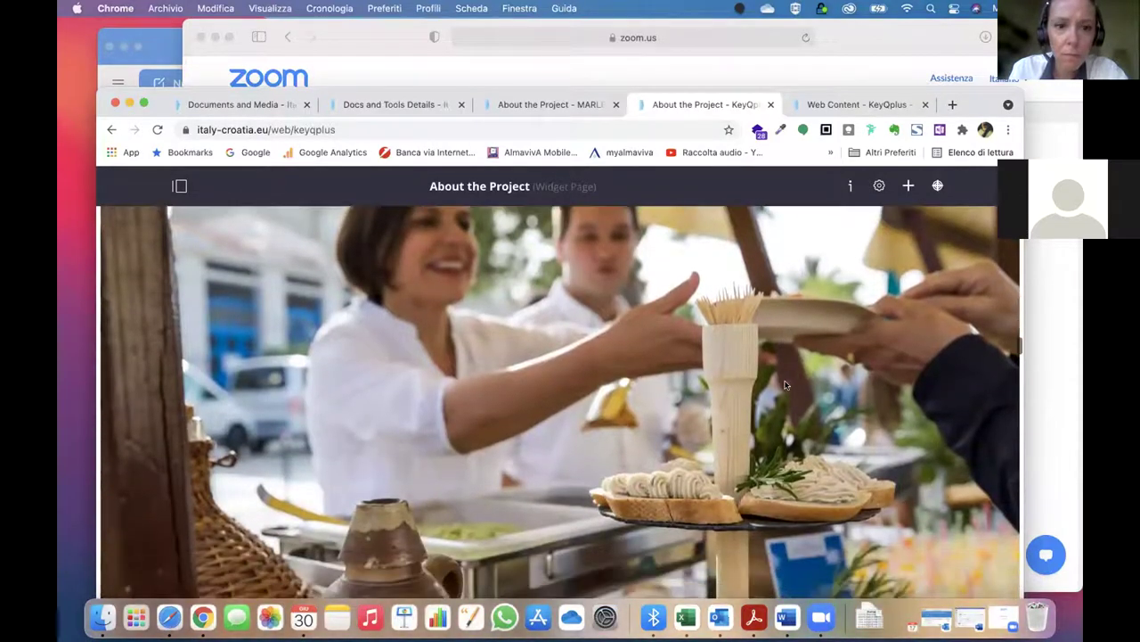
scroll(785, 385, down, 3)
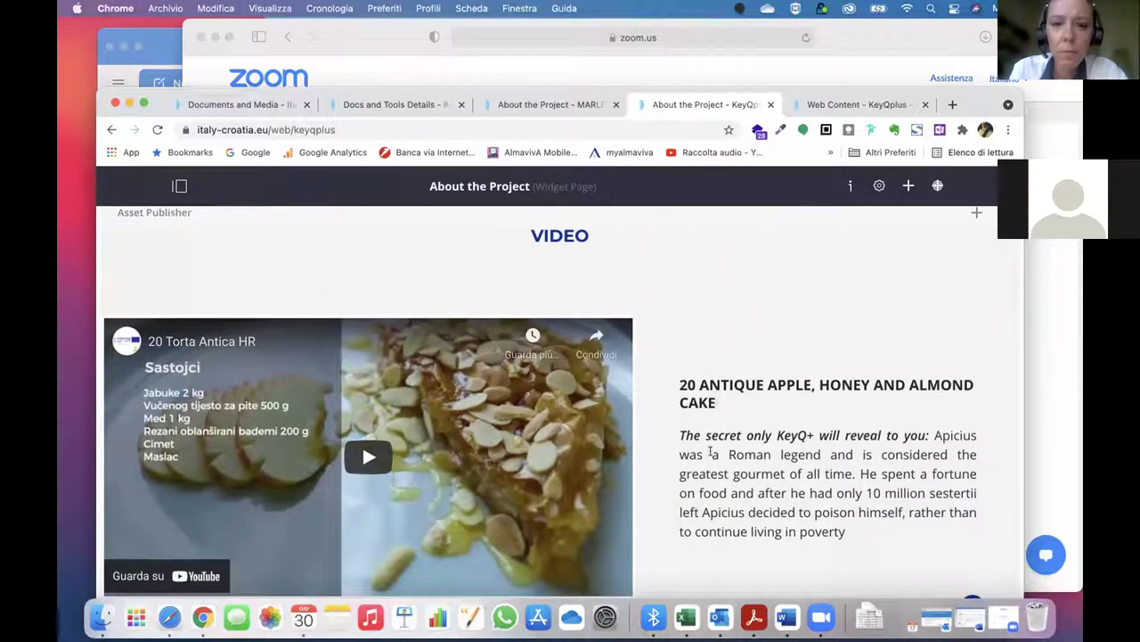
Examine how the Video module pairs each YouTube recipe video with its title and description, from recipe 20 to recipe 18
drag(712, 435, 713, 489)
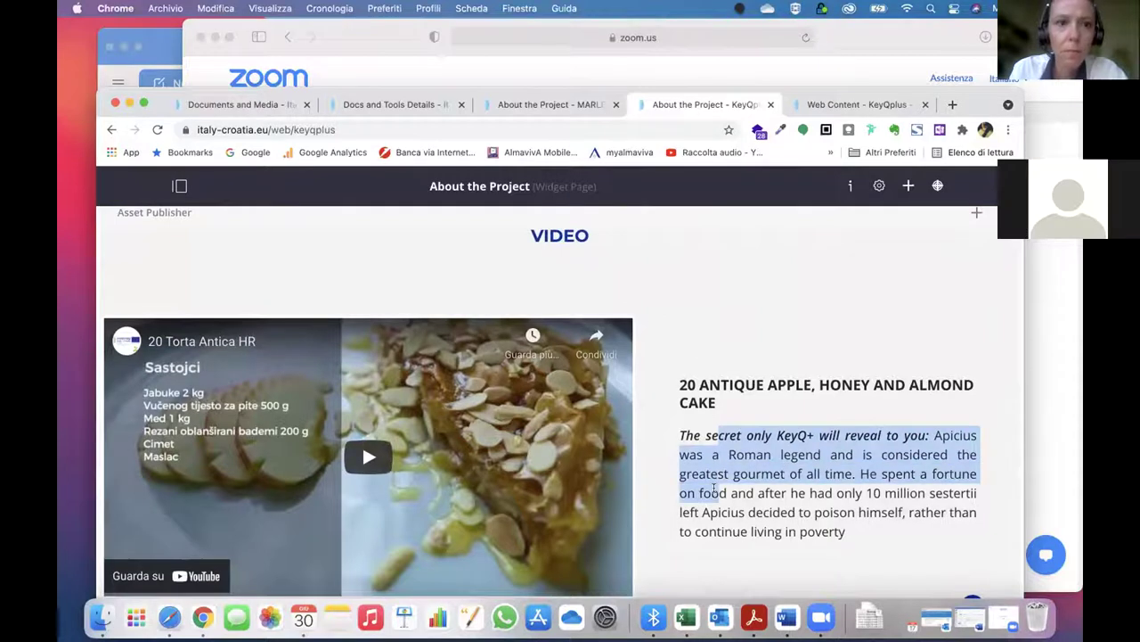
scroll(722, 482, down, 1)
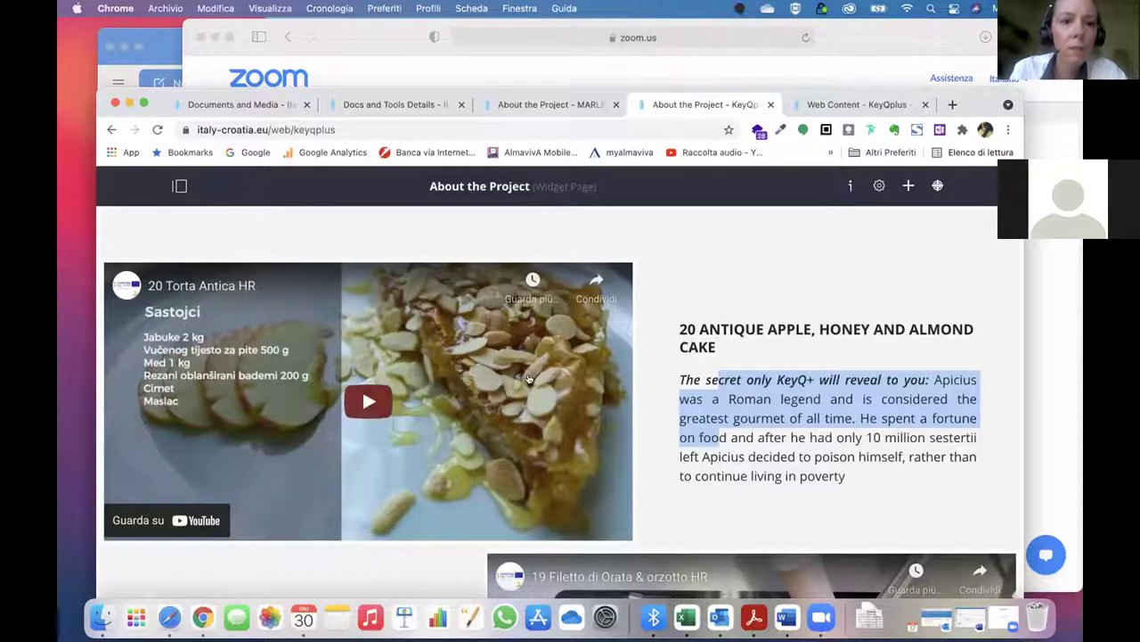
scroll(517, 392, down, 1)
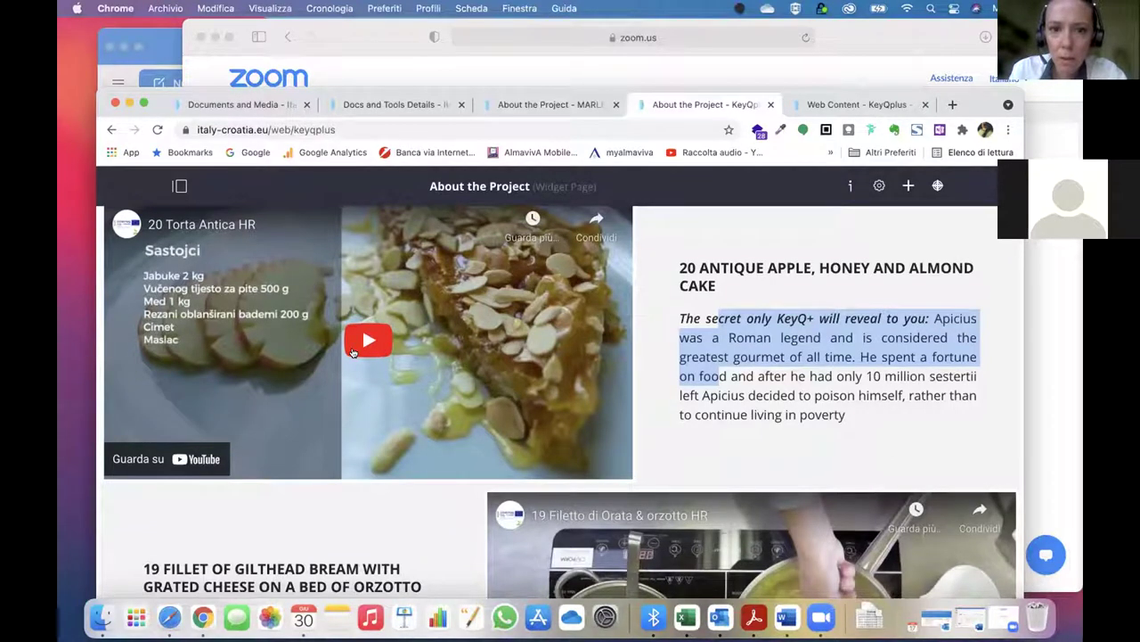
scroll(653, 477, down, 2)
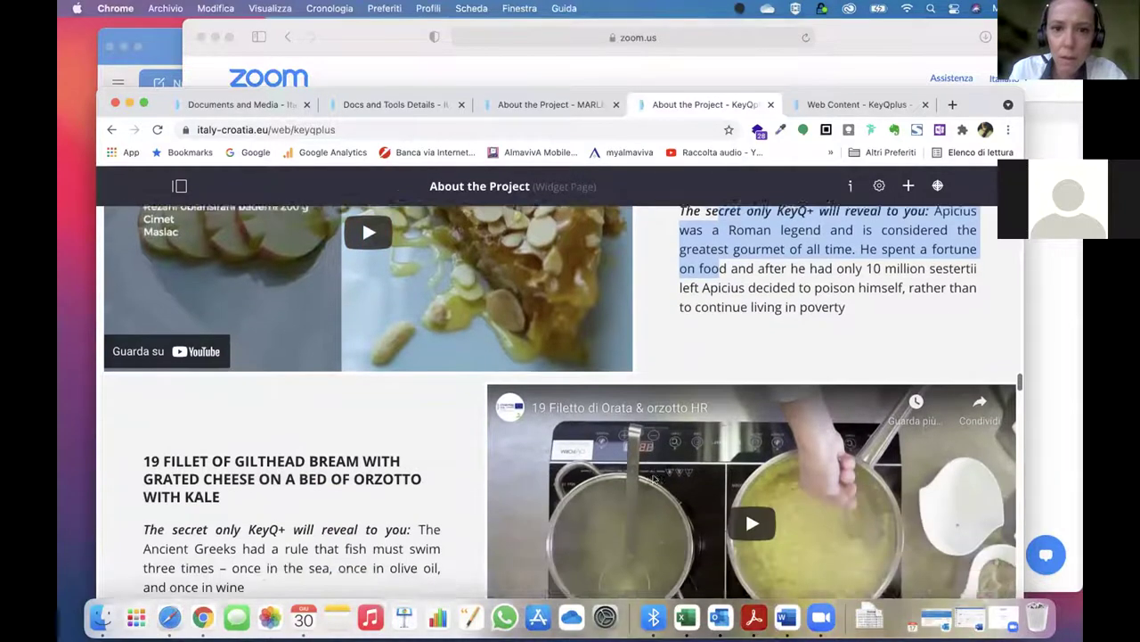
scroll(653, 477, down, 3)
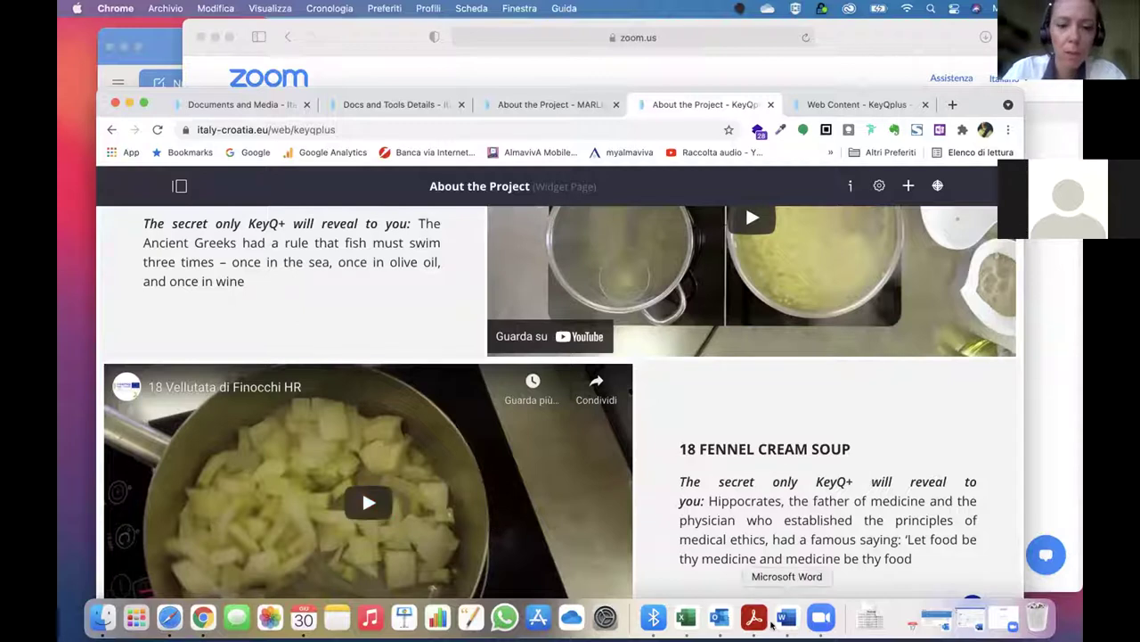
Switch to the Piktochart page Web and communication requirements and show it as a full-screen presentation
click(836, 617)
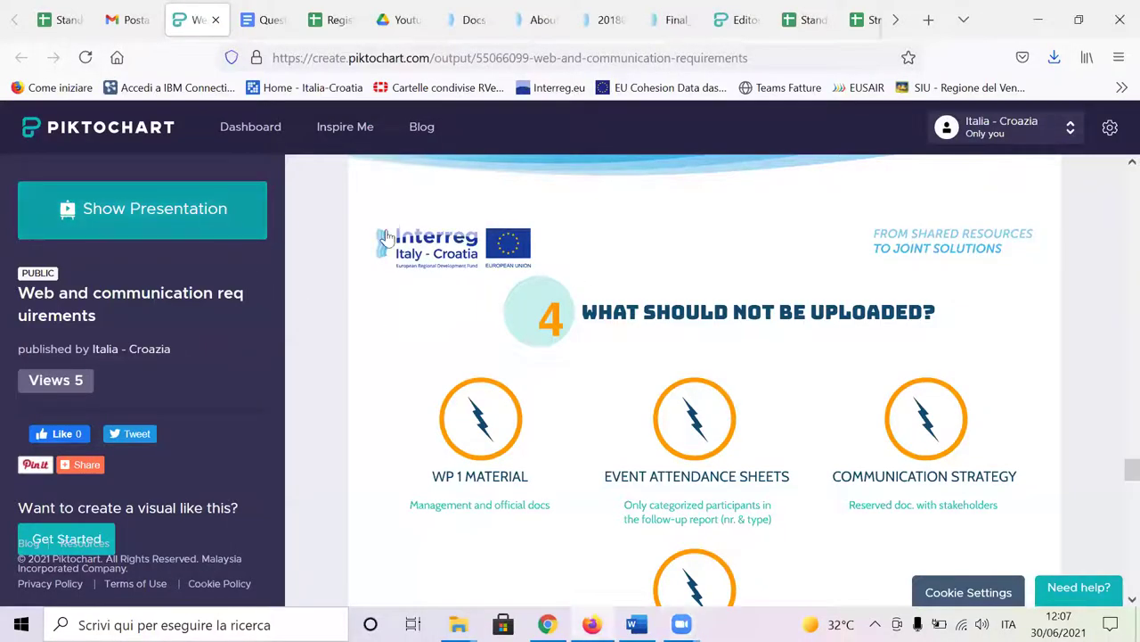
click(212, 217)
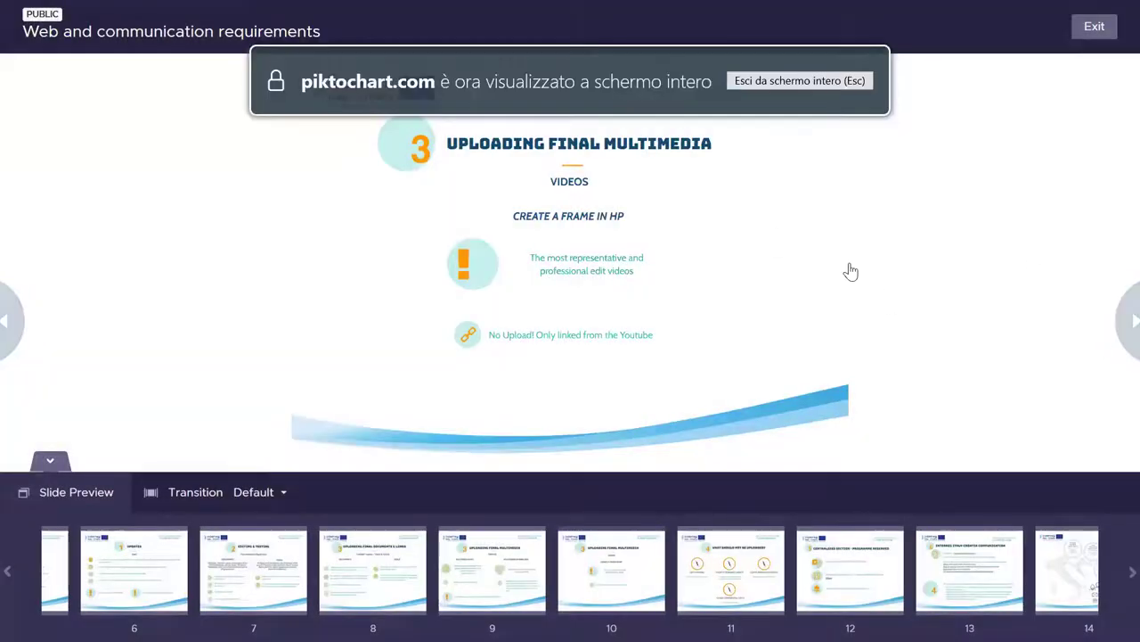